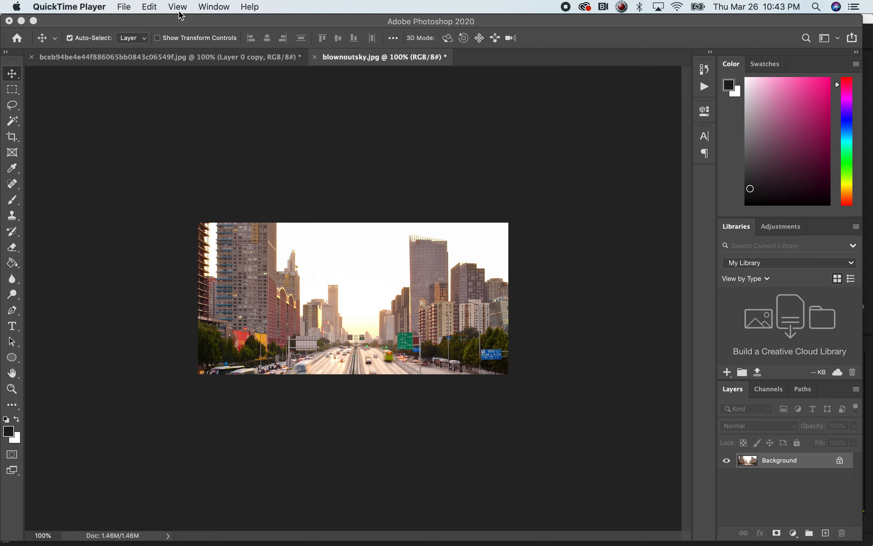
# Examine the Levels histogram of blownoutsky.jpg and close it without applying changes
pyautogui.click(392, 94)
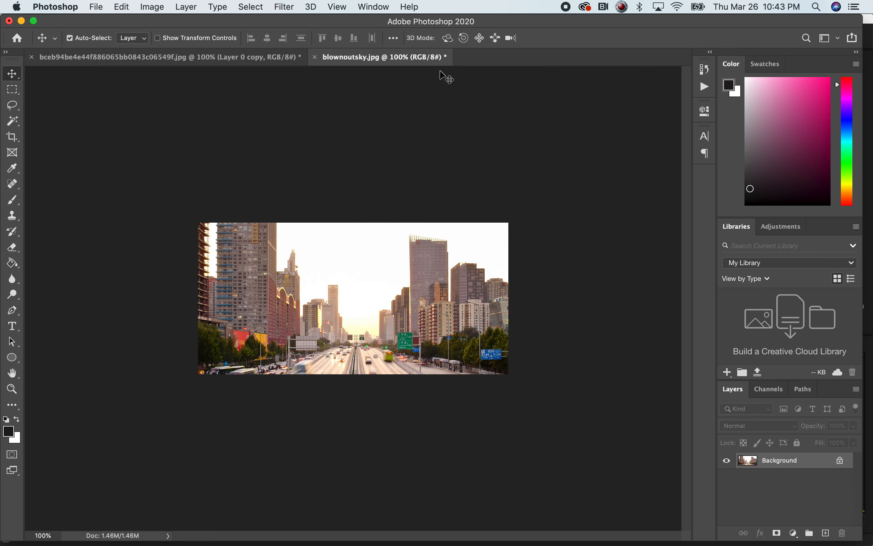
pyautogui.click(152, 7)
pyautogui.moveTo(195, 40)
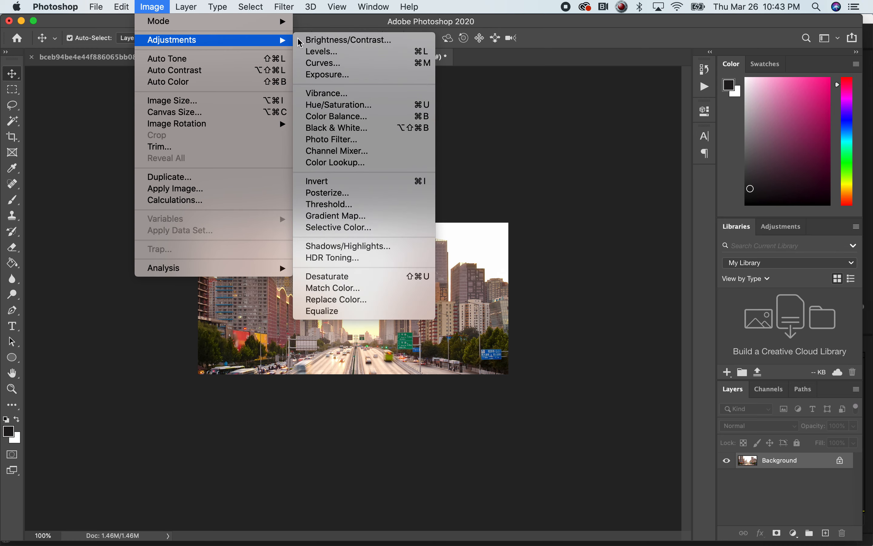
pyautogui.click(364, 54)
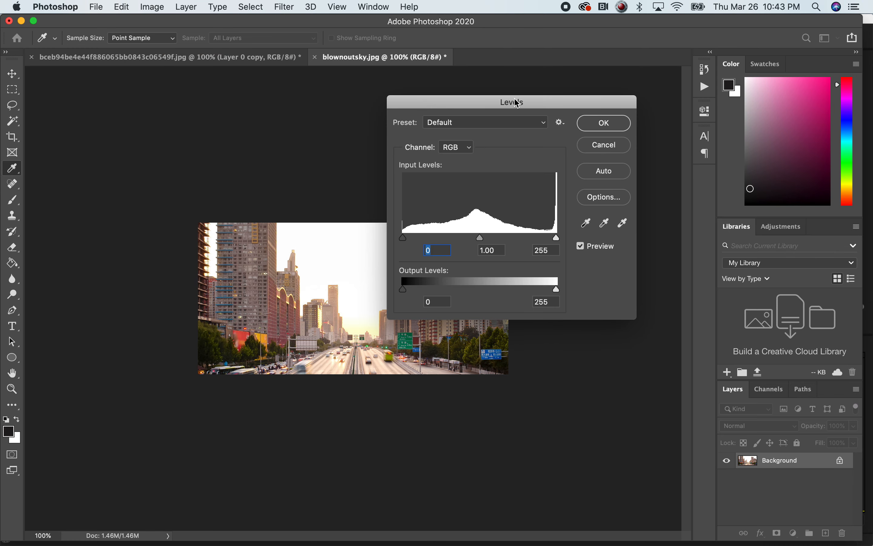
pyautogui.moveTo(517, 104); pyautogui.dragTo(479, 124)
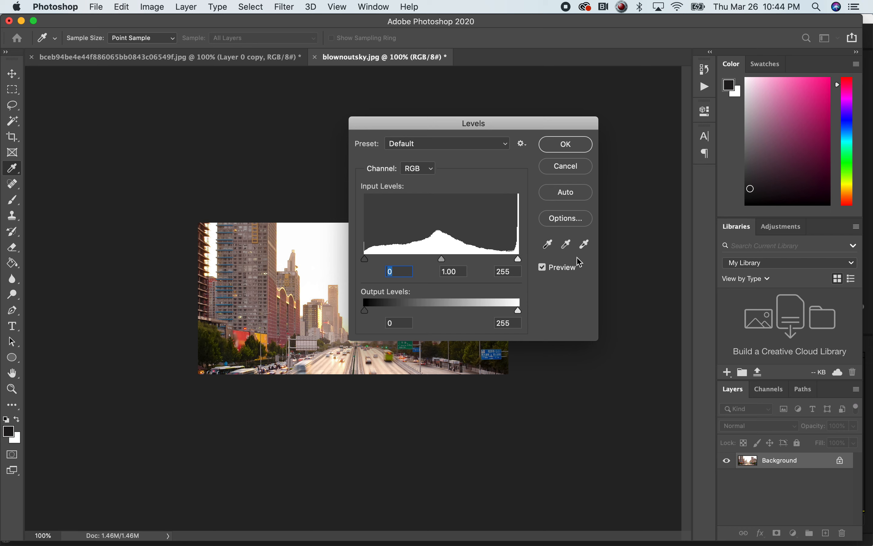
pyautogui.click(567, 245)
pyautogui.click(579, 166)
# Compare the two open images, examine the Levels histogram of the man-and-cross image, and close it without applying changes
pyautogui.click(236, 59)
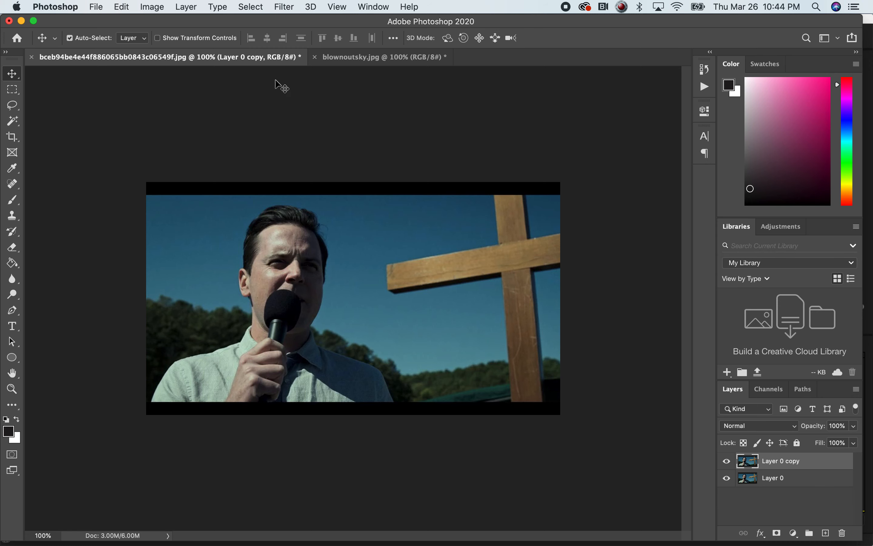
pyautogui.click(331, 61)
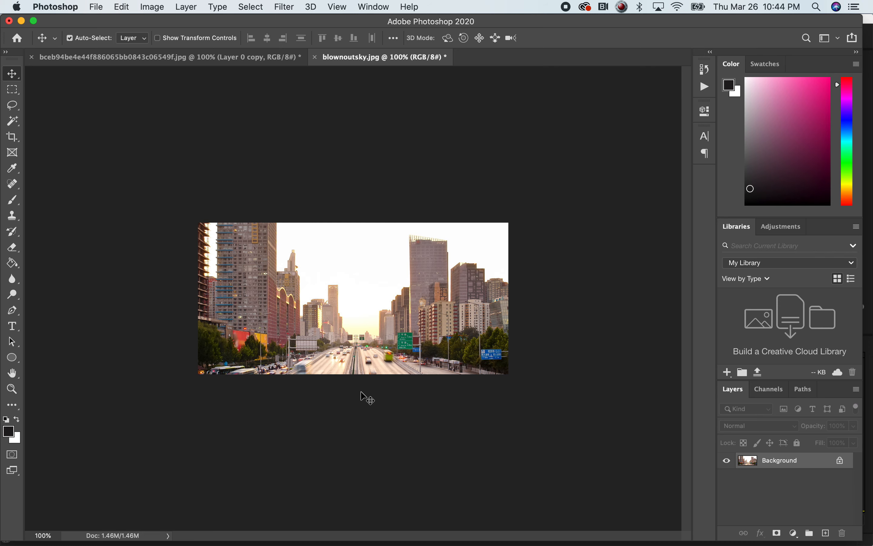
pyautogui.click(218, 58)
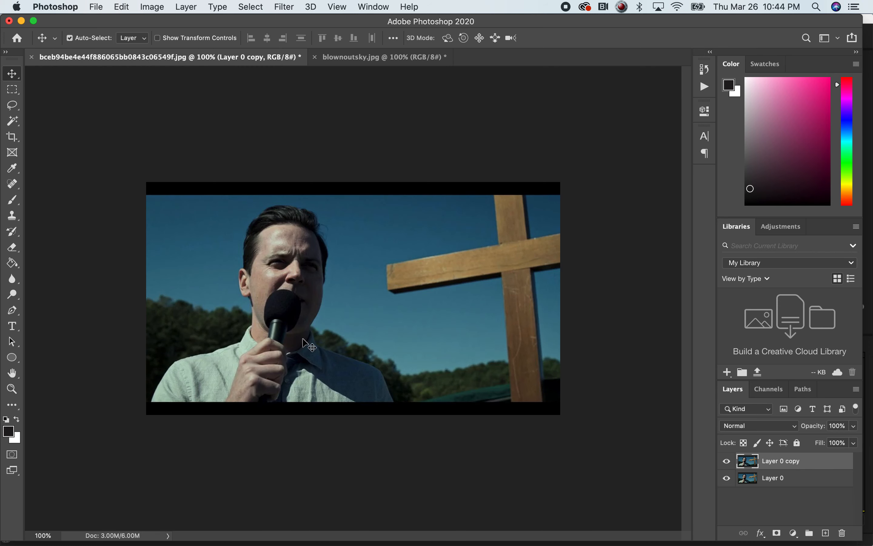
pyautogui.click(153, 7)
pyautogui.moveTo(161, 47)
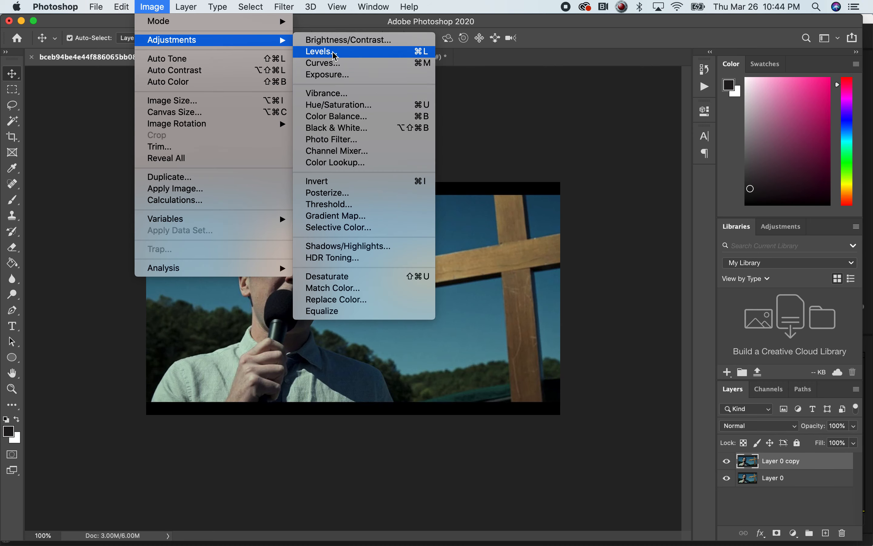
pyautogui.click(333, 53)
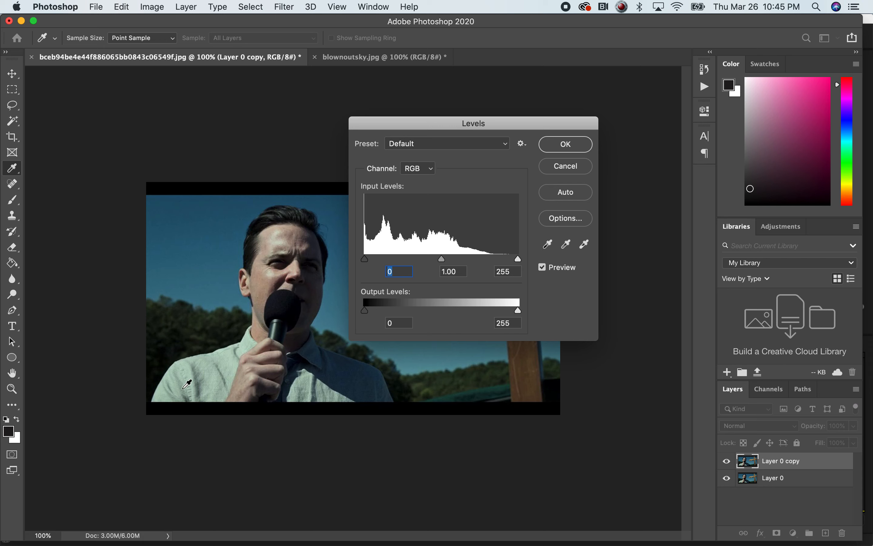
pyautogui.click(555, 166)
# Try lowering the white input level to 146 in Levels on the man-and-cross image, and discard the adjustment
pyautogui.click(396, 64)
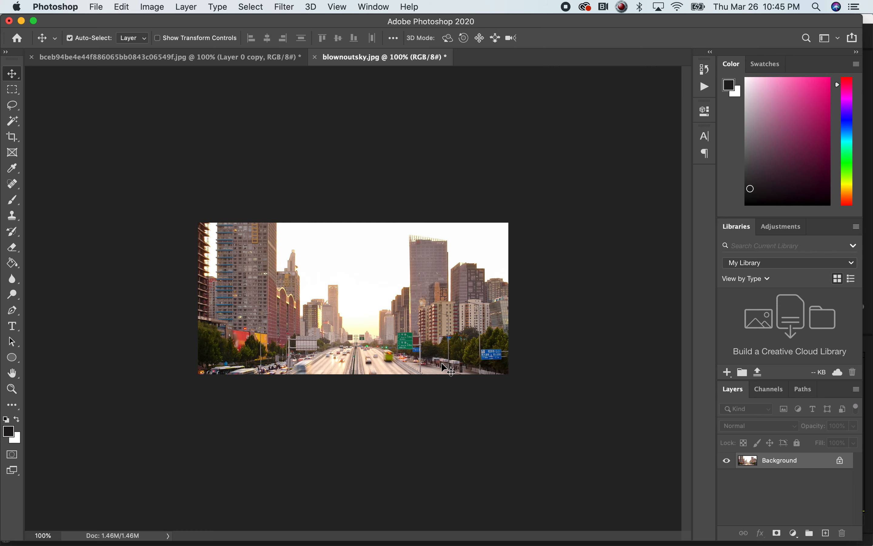
pyautogui.click(204, 57)
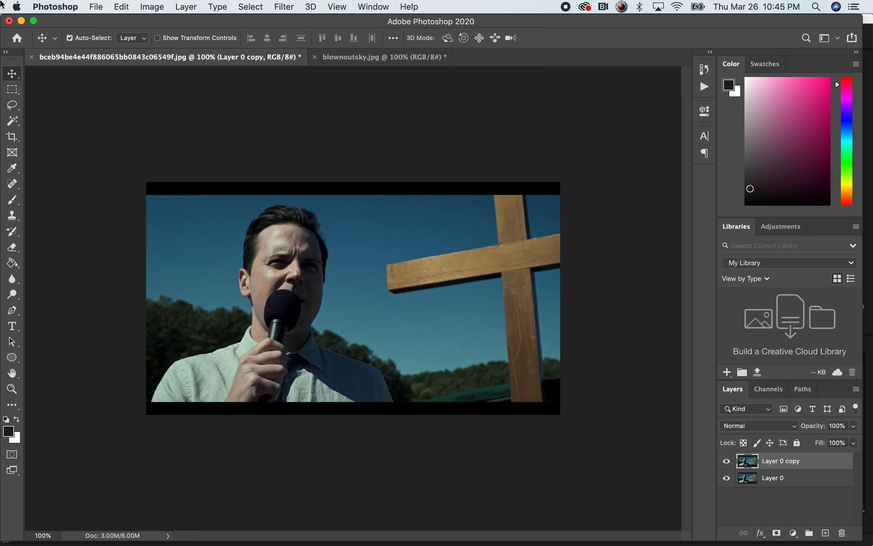
pyautogui.click(150, 7)
pyautogui.moveTo(253, 40)
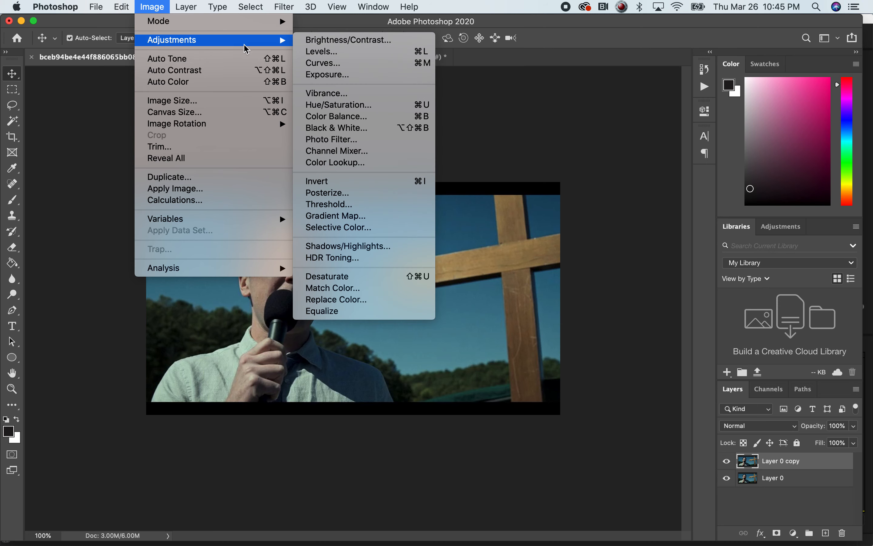
pyautogui.click(321, 53)
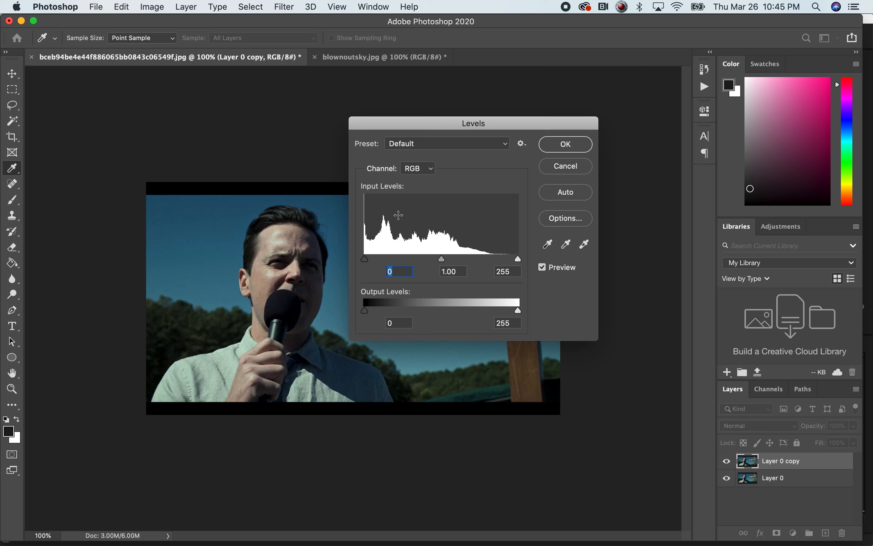
pyautogui.moveTo(518, 263)
pyautogui.mouseDown()
pyautogui.moveTo(494, 264)
pyautogui.moveTo(537, 261)
pyautogui.moveTo(482, 263)
pyautogui.moveTo(534, 261)
pyautogui.mouseUp()
pyautogui.moveTo(479, 130); pyautogui.dragTo(527, 126)
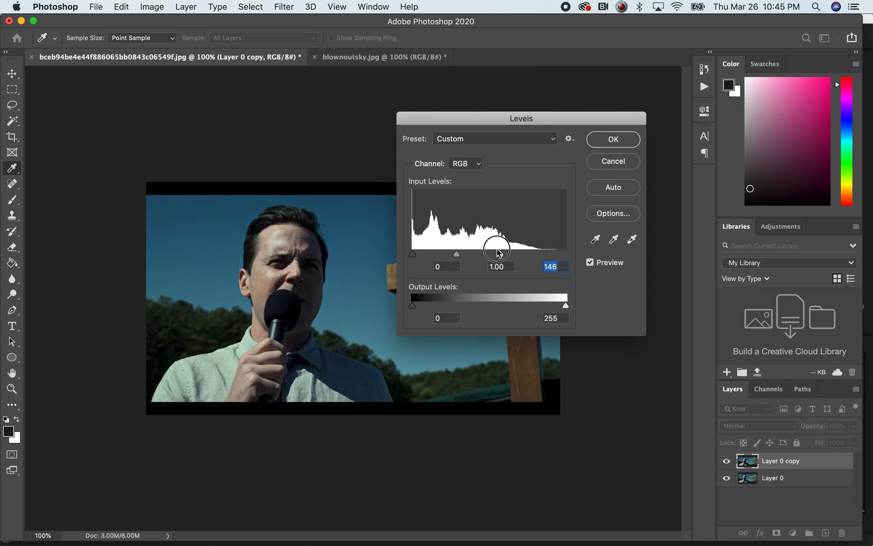
pyautogui.click(615, 163)
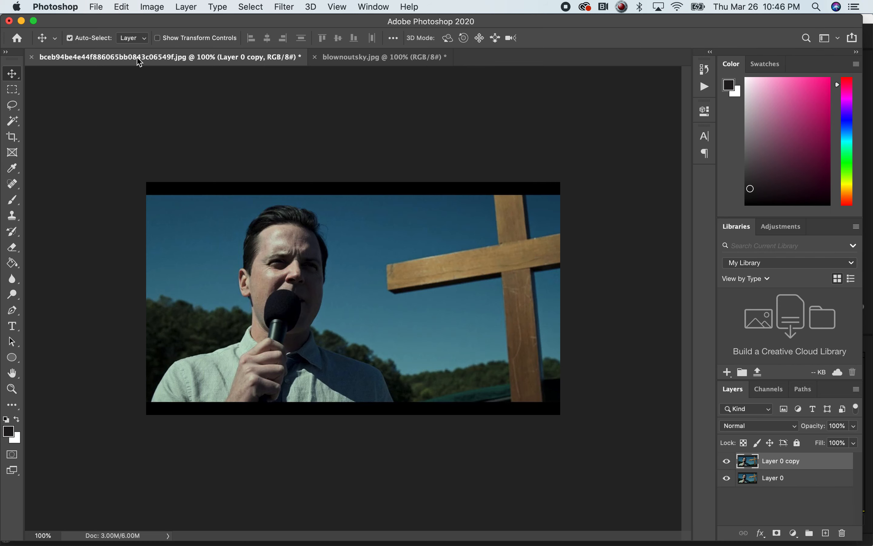
# Try a white input level of 215 on the man-and-cross image, return it to 255, and cancel Levels
pyautogui.click(152, 7)
pyautogui.moveTo(169, 39)
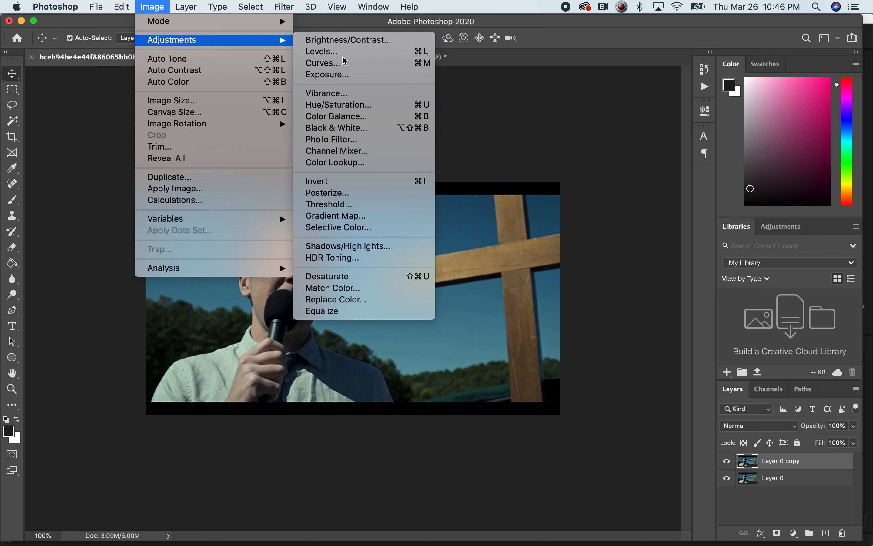
pyautogui.click(364, 51)
pyautogui.moveTo(565, 254); pyautogui.dragTo(544, 259)
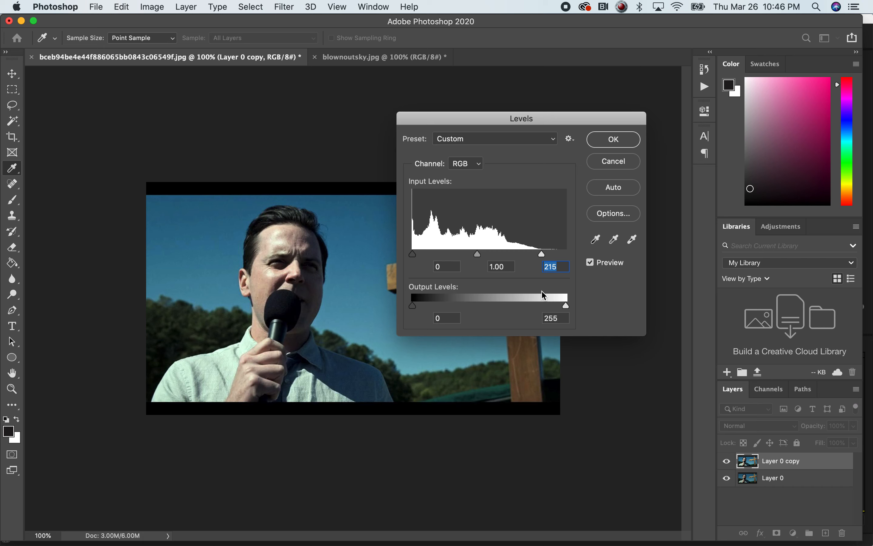
pyautogui.moveTo(545, 257); pyautogui.dragTo(571, 258)
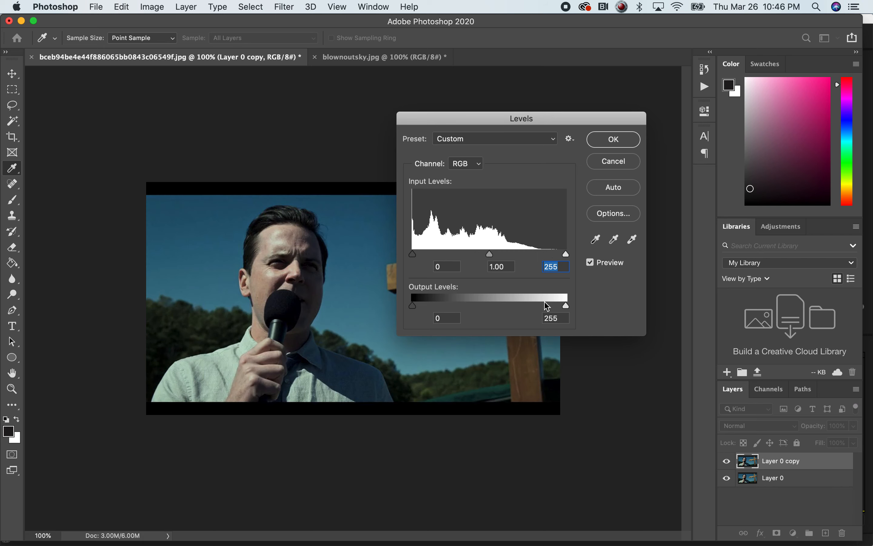
pyautogui.moveTo(569, 252)
pyautogui.mouseDown()
pyautogui.moveTo(549, 254)
pyautogui.moveTo(567, 258)
pyautogui.mouseUp()
pyautogui.moveTo(568, 260)
pyautogui.mouseDown()
pyautogui.moveTo(559, 255)
pyautogui.moveTo(569, 256)
pyautogui.mouseUp()
pyautogui.click(629, 165)
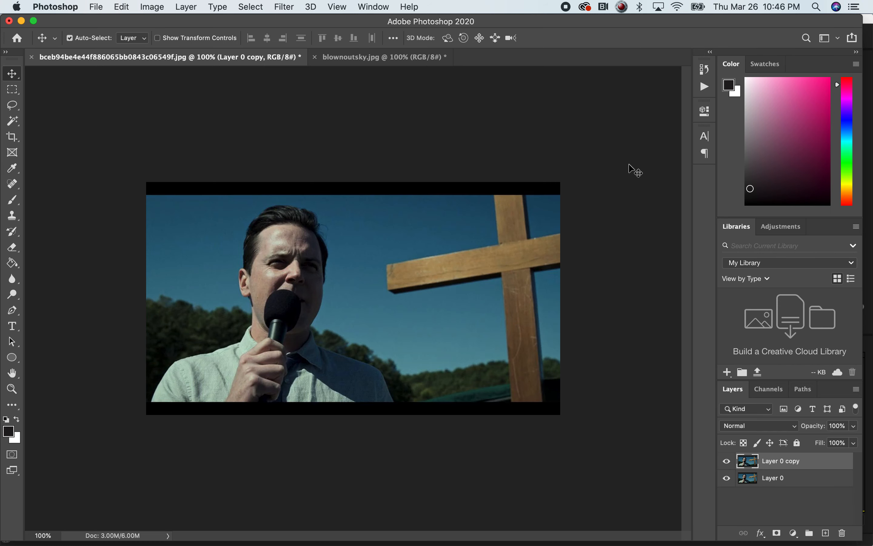
# Switch to Premiere Pro and select the blownoutsky.jpg clip in the Sequence 01 timeline
pyautogui.press('super+Tab')
pyautogui.press('super+Tab')
pyautogui.press('super+Tab')
pyautogui.press('super+Tab')
pyautogui.press('super+Tab')
pyautogui.press('super+Tab')
pyautogui.press('super+Tab')
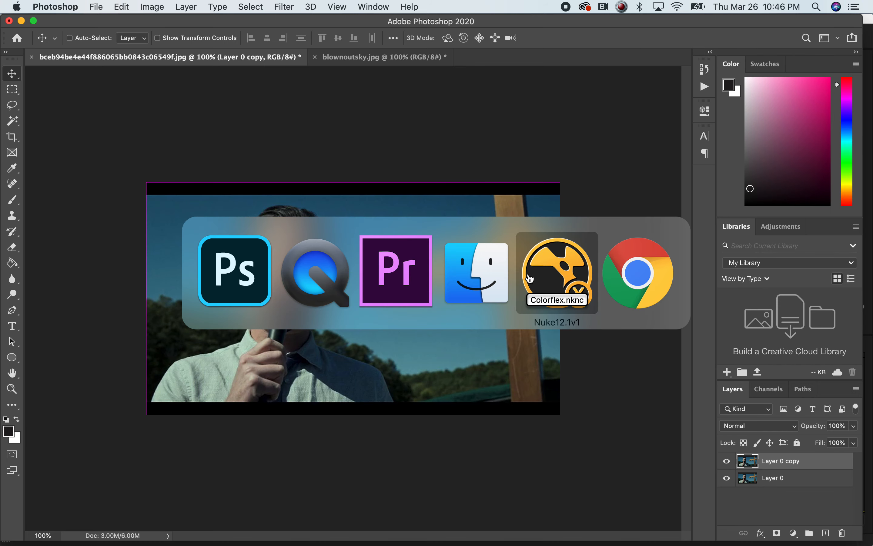
pyautogui.press('super+Tab')
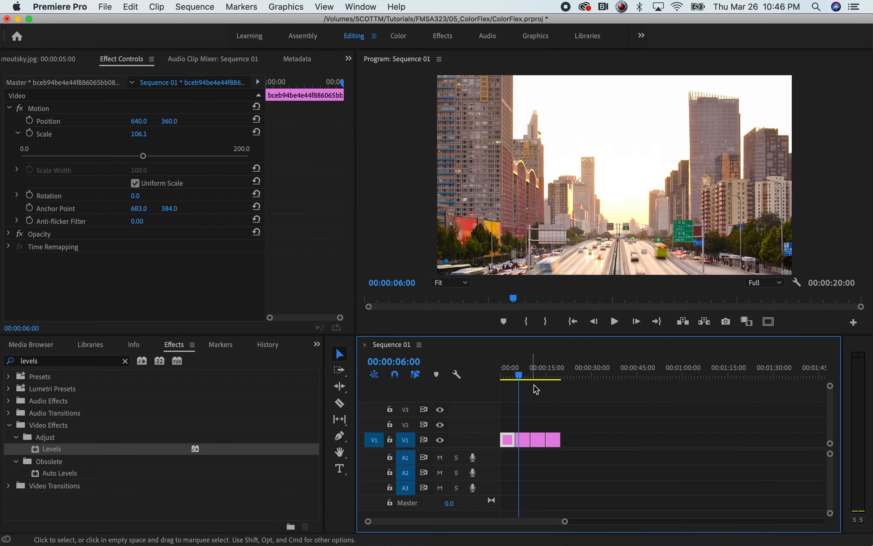
pyautogui.click(520, 376)
pyautogui.click(524, 440)
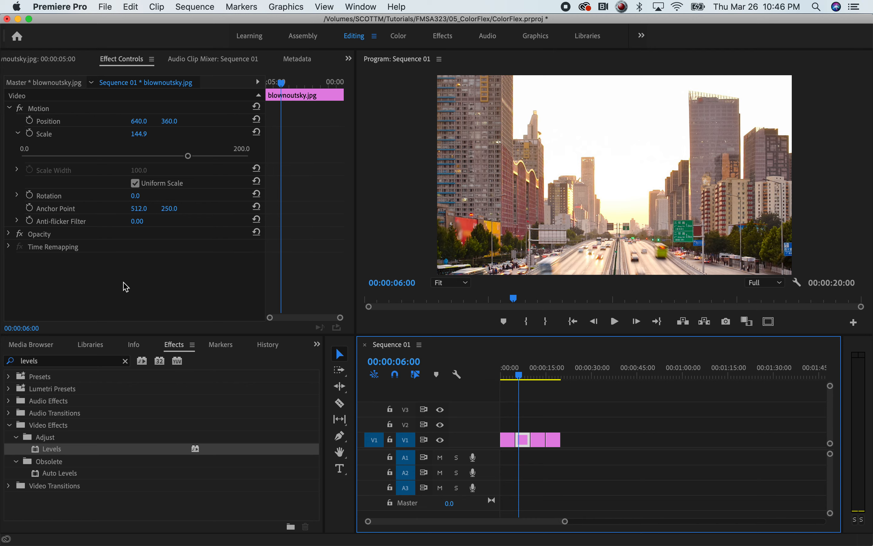
# Open Lumetri Scopes beside the program picture and move the playhead within the blownoutsky.jpg clip to 00:00:07:19
pyautogui.click(360, 7)
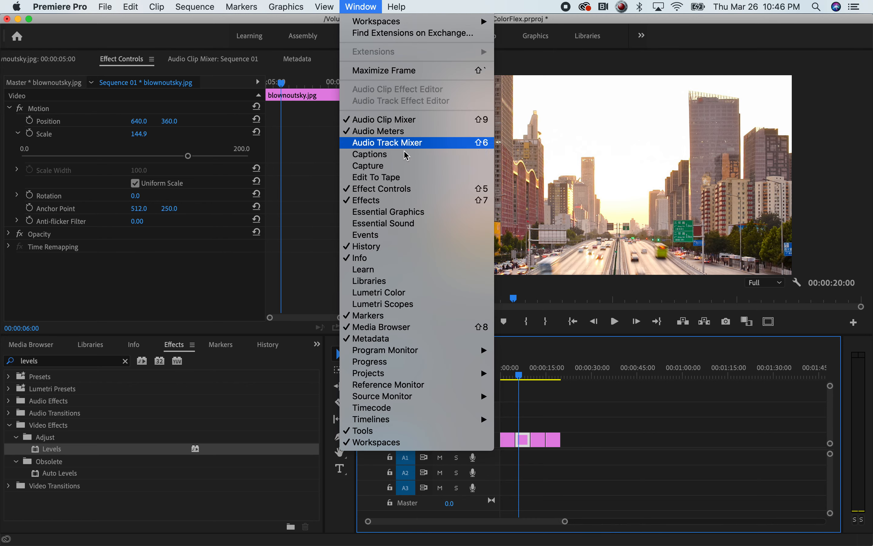
pyautogui.click(420, 304)
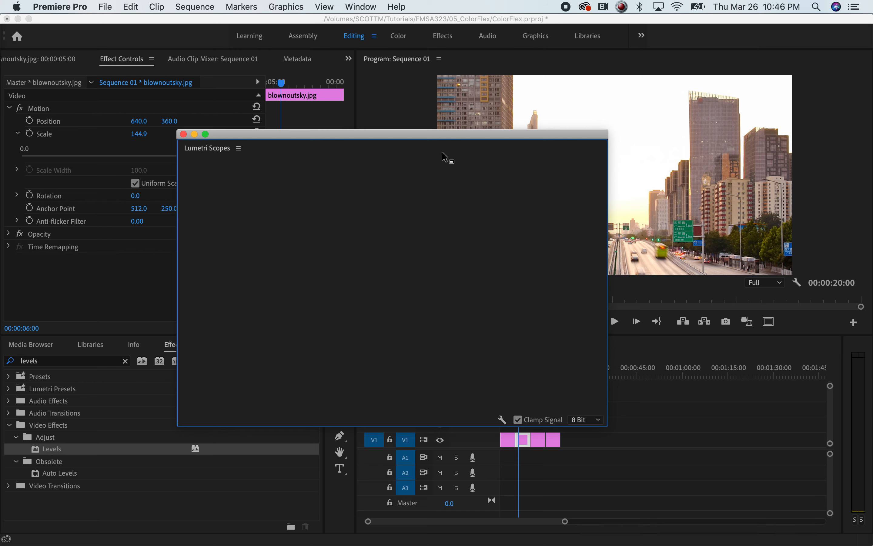
pyautogui.moveTo(461, 139); pyautogui.dragTo(292, 142)
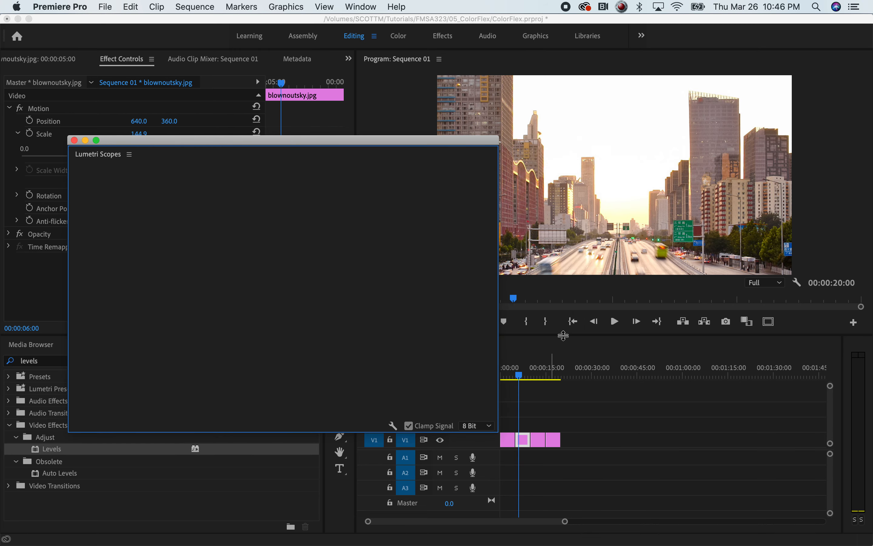
pyautogui.moveTo(520, 376)
pyautogui.mouseDown()
pyautogui.moveTo(534, 376)
pyautogui.moveTo(524, 375)
pyautogui.mouseUp()
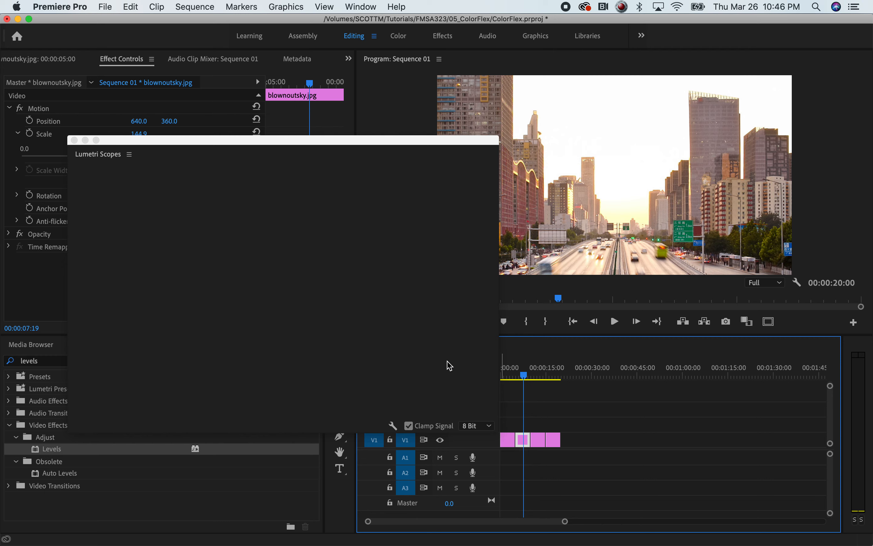
pyautogui.moveTo(409, 141)
pyautogui.mouseDown()
pyautogui.moveTo(558, 146)
pyautogui.moveTo(382, 119)
pyautogui.moveTo(410, 124)
pyautogui.mouseUp()
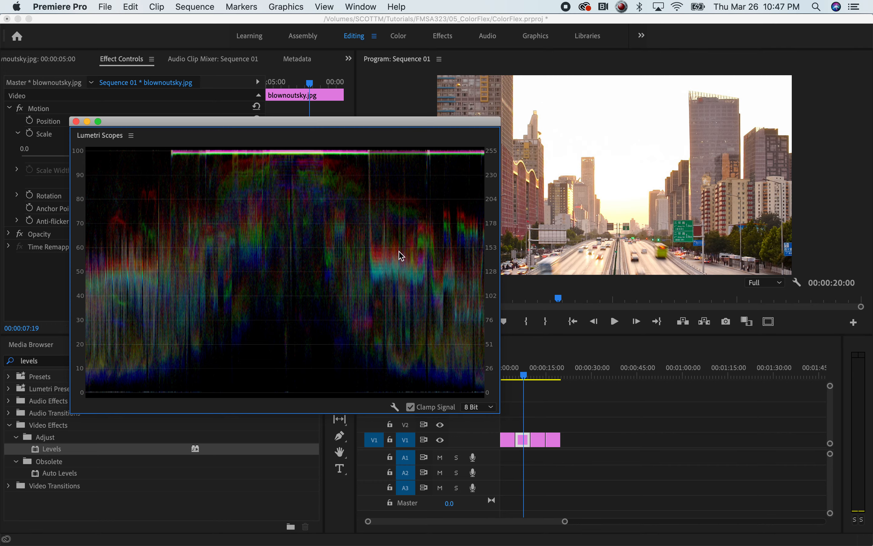
# Compare Photoshop's Levels histogram of blownoutsky.jpg with its Lumetri Scopes waveform in Premiere Pro
pyautogui.press('super+Tab')
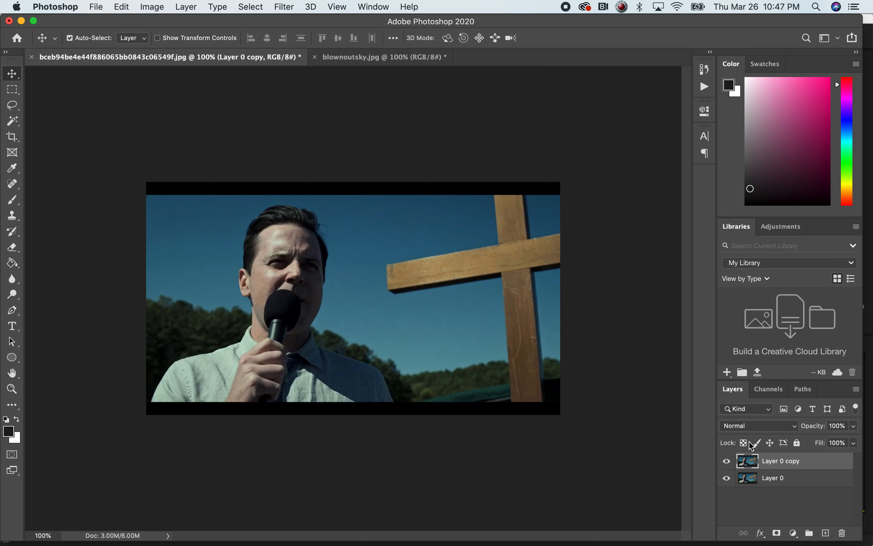
pyautogui.click(375, 59)
pyautogui.click(153, 6)
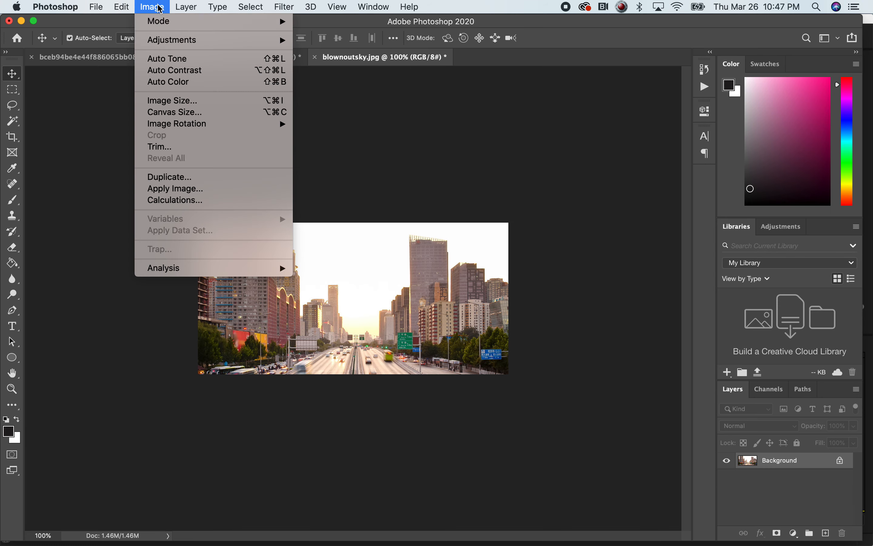
pyautogui.moveTo(173, 39)
pyautogui.click(346, 54)
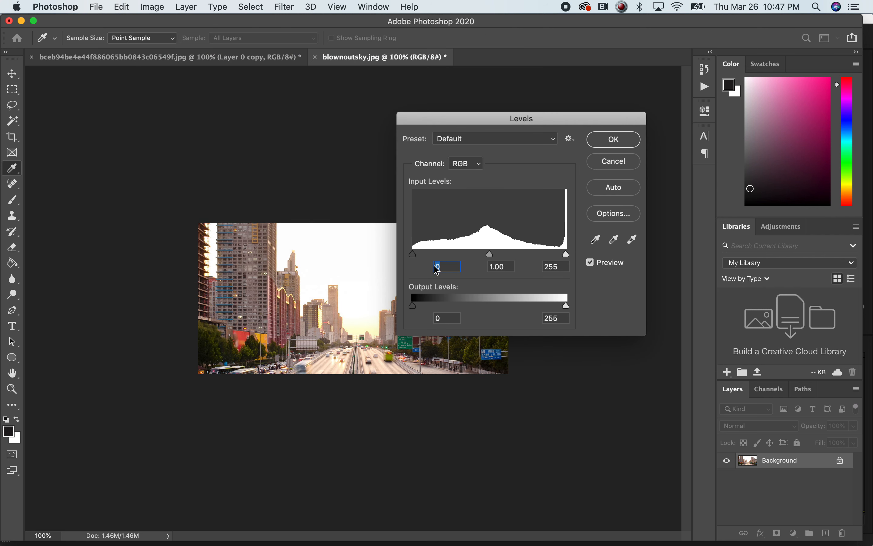
pyautogui.press('super+Tab')
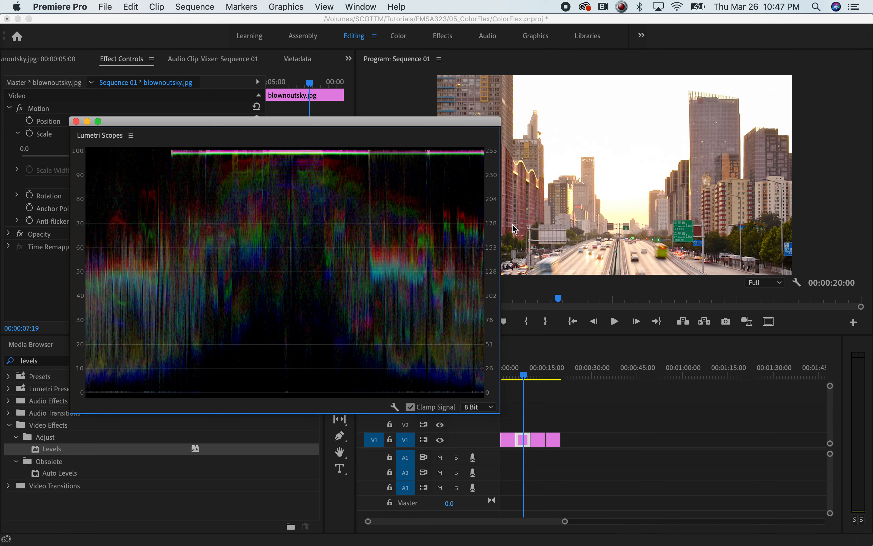
pyautogui.moveTo(456, 127); pyautogui.dragTo(442, 106)
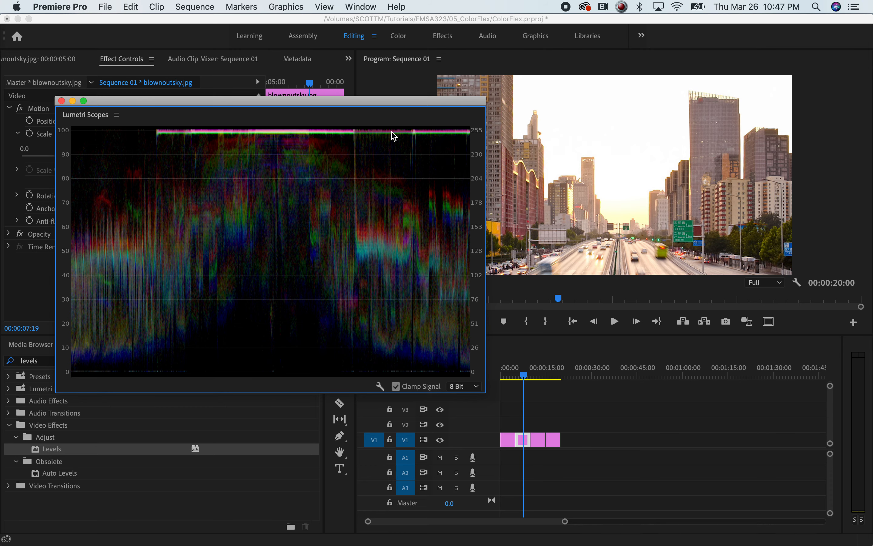
# Switch to Nuke and inspect the pixel colour values of the bright skin on the man's face at high magnification
pyautogui.press('super+Tab')
pyautogui.press('super+Tab')
pyautogui.press('super+Tab')
pyautogui.press('super+Tab')
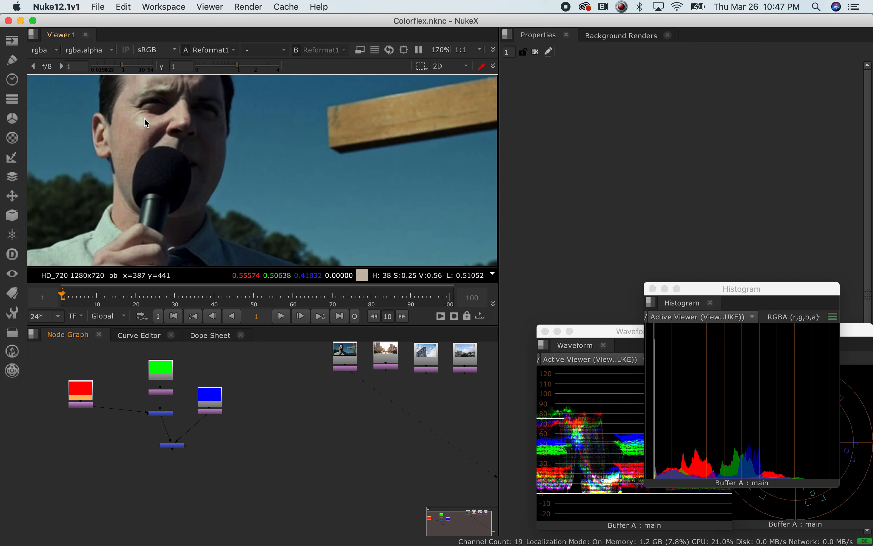
pyautogui.scroll(15, 144, 123)
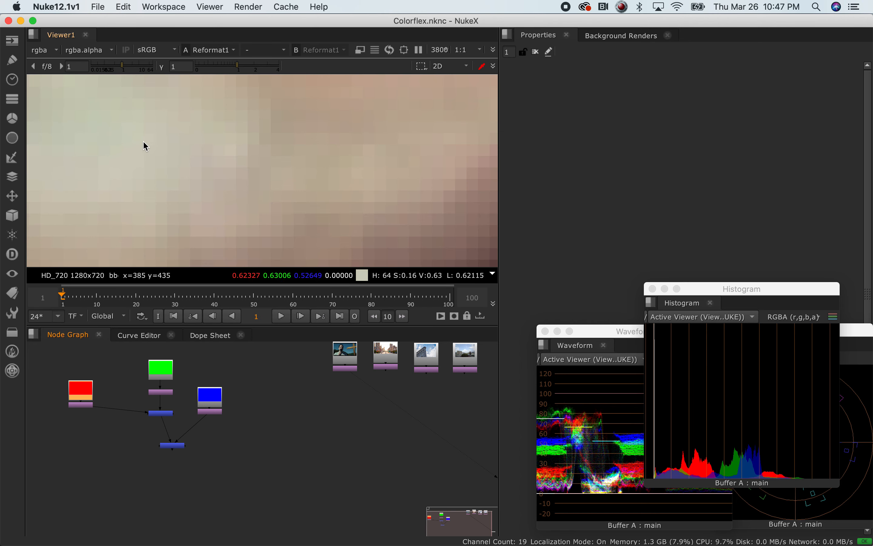
pyautogui.scroll(-3, 144, 148)
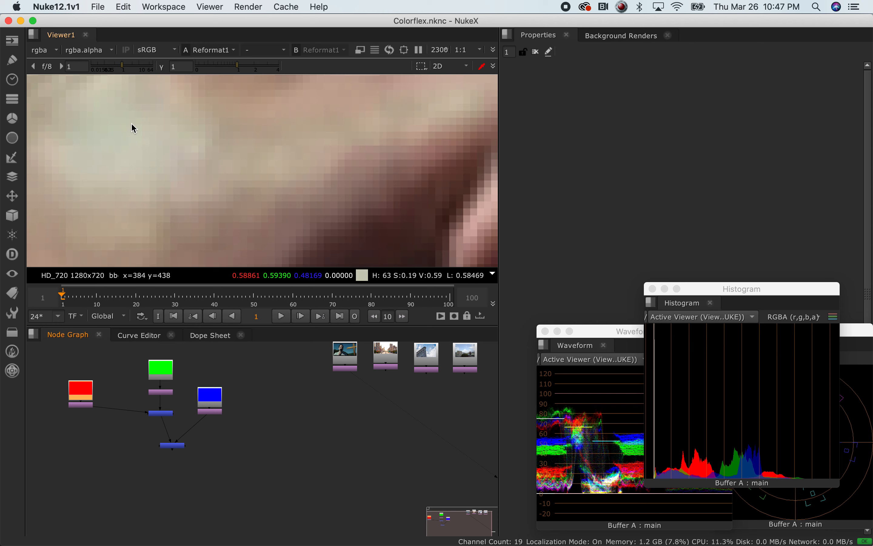
# Inspect the bright cheek's pixel values up close and across the wider face, and switch back to Premiere Pro
pyautogui.scroll(3, 97, 146)
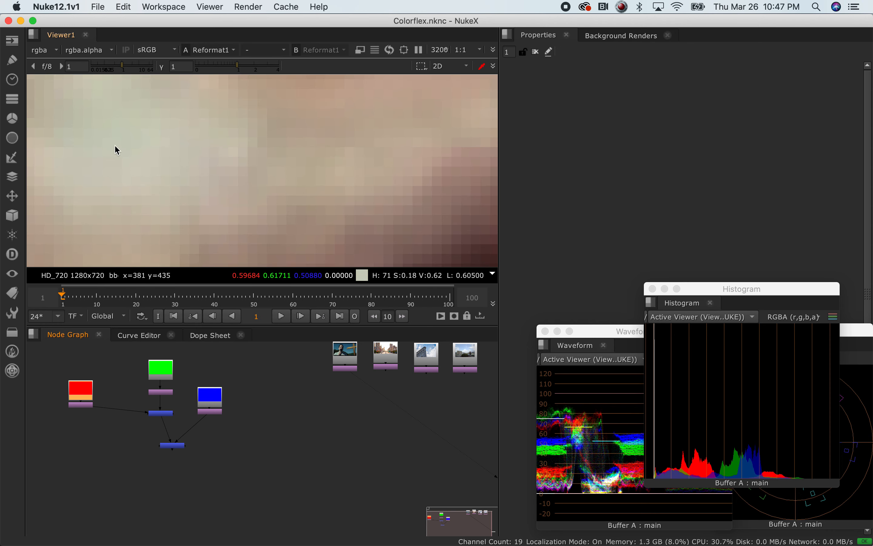
pyautogui.scroll(-8, 227, 165)
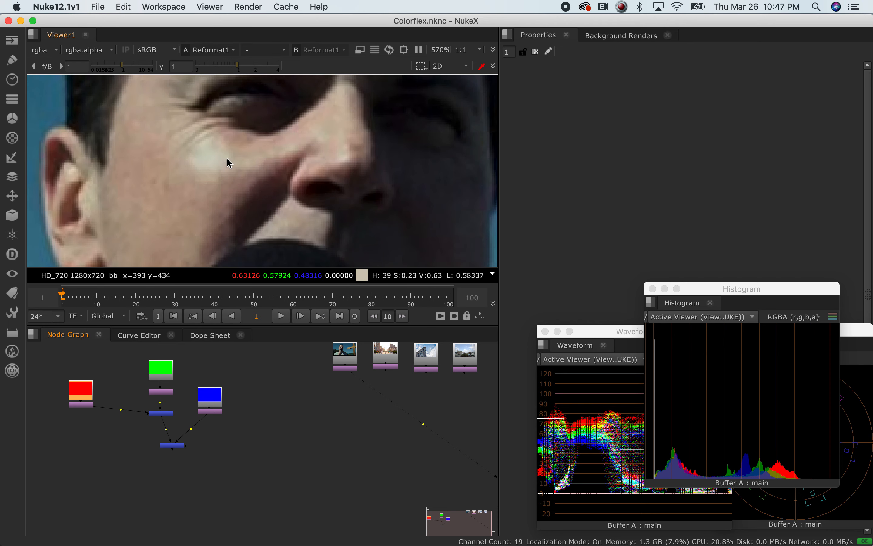
pyautogui.press('super+Tab')
pyautogui.press('super+Tab')
pyautogui.press('super+Tab')
pyautogui.press('super+Tab')
pyautogui.press('super+Tab')
pyautogui.press('super+Tab')
pyautogui.press('super+Tab')
pyautogui.press('super+Tab')
pyautogui.press('super+Tab')
pyautogui.press('super+Tab')
pyautogui.press('super+Tab')
pyautogui.press('super+Tab')
pyautogui.press('super+Tab')
pyautogui.press('super+Tab')
pyautogui.press('super+Tab')
pyautogui.press('super+Tab')
pyautogui.press('super+Tab')
pyautogui.press('super+Tab')
pyautogui.press('super+Tab')
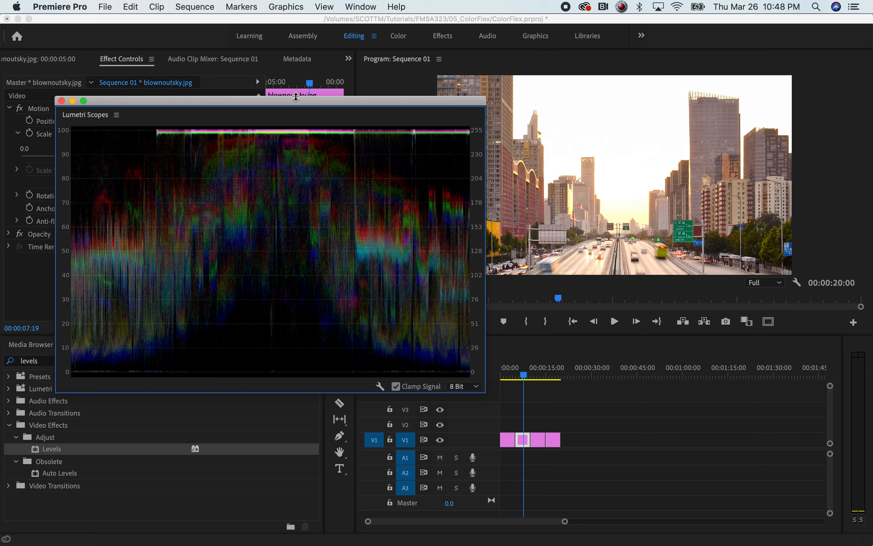
# Apply the Levels effect to the blownoutsky.jpg clip and show its settings alongside Lumetri Scopes
pyautogui.moveTo(293, 106); pyautogui.dragTo(620, 156)
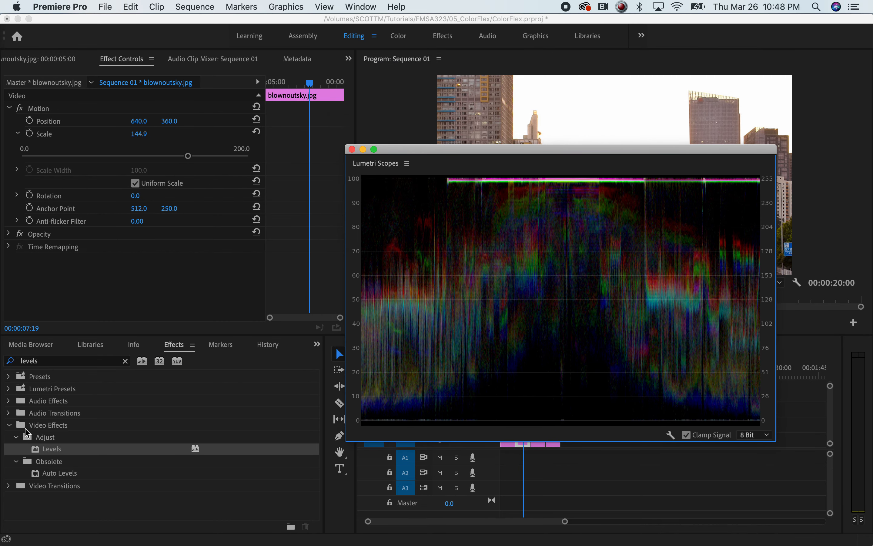
pyautogui.moveTo(515, 150); pyautogui.dragTo(379, 91)
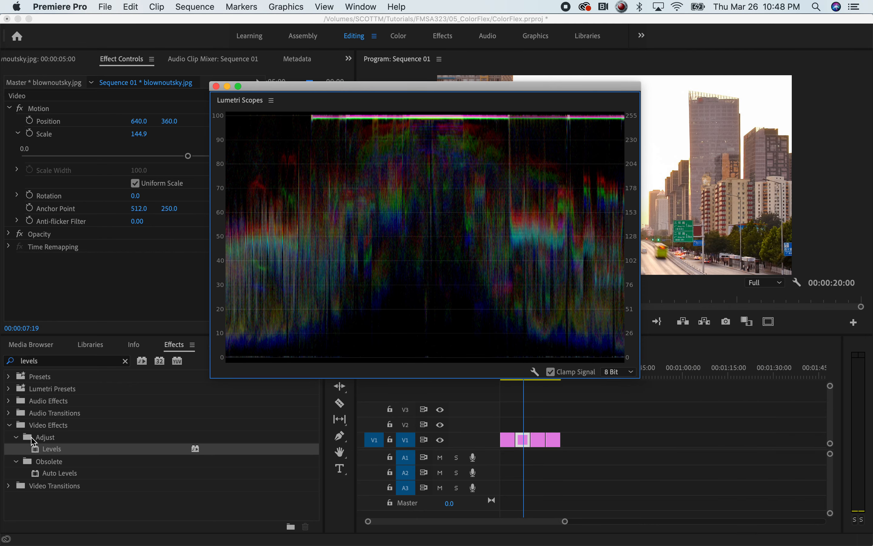
pyautogui.moveTo(37, 453); pyautogui.dragTo(529, 437)
pyautogui.moveTo(328, 86); pyautogui.dragTo(473, 228)
pyautogui.moveTo(349, 176); pyautogui.dragTo(347, 242)
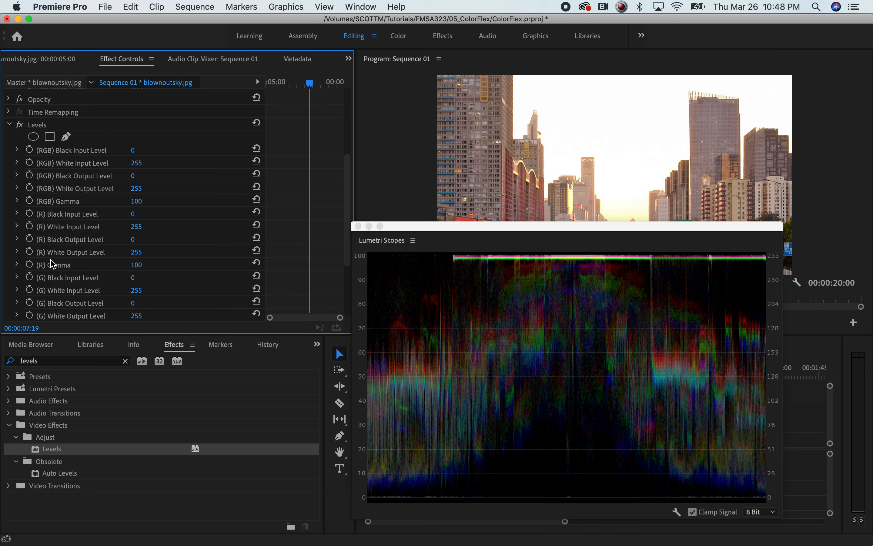
# Lower the (RGB) White Output Level of the clip's Levels effect to 201, keeping the picture and waveform in view
pyautogui.click(17, 188)
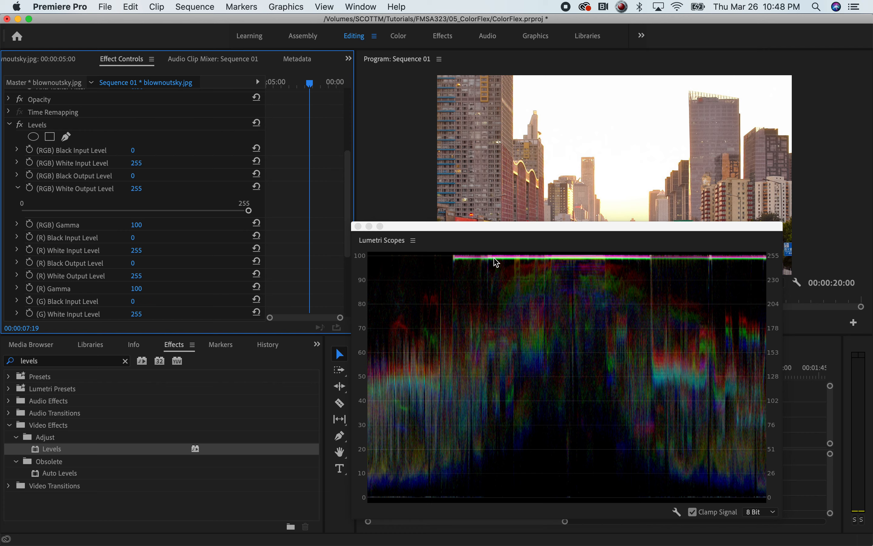
pyautogui.moveTo(249, 211)
pyautogui.mouseDown()
pyautogui.moveTo(233, 212)
pyautogui.moveTo(249, 210)
pyautogui.mouseUp()
pyautogui.moveTo(248, 211); pyautogui.dragTo(203, 214)
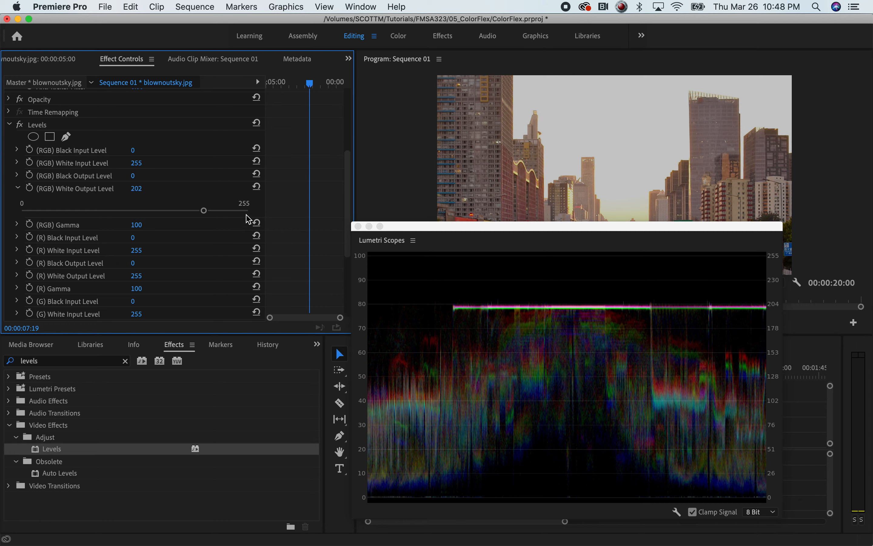
pyautogui.click(205, 210)
pyautogui.moveTo(433, 233); pyautogui.dragTo(458, 286)
pyautogui.moveTo(206, 210)
pyautogui.mouseDown()
pyautogui.moveTo(253, 210)
pyautogui.moveTo(195, 210)
pyautogui.moveTo(270, 211)
pyautogui.moveTo(202, 211)
pyautogui.mouseUp()
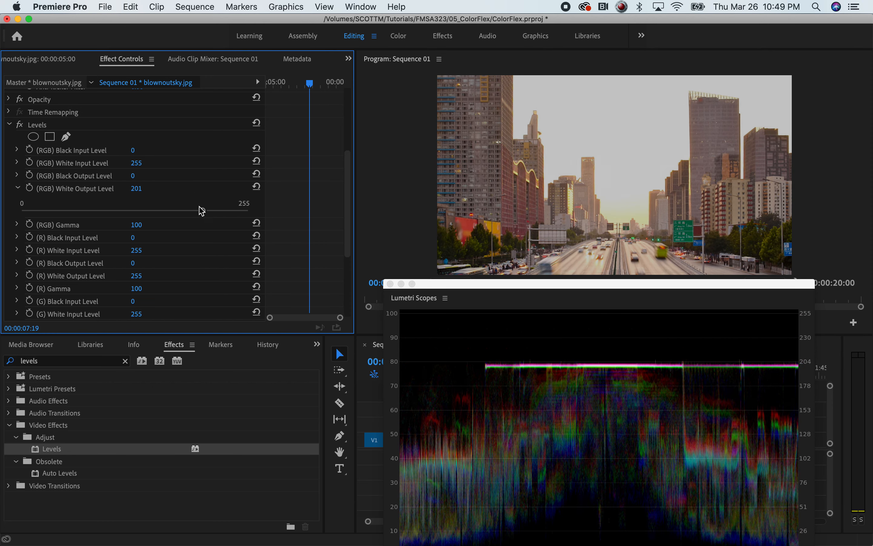
pyautogui.moveTo(582, 289); pyautogui.dragTo(395, 223)
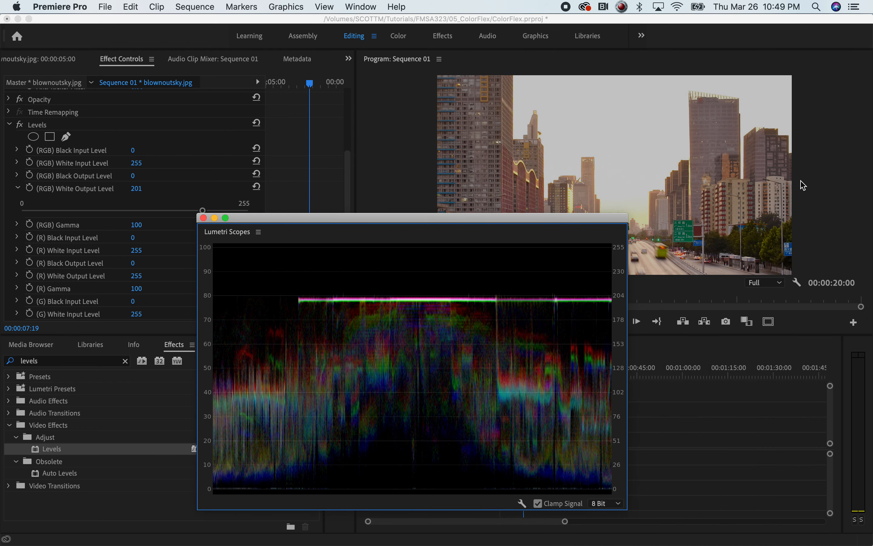
pyautogui.moveTo(542, 223); pyautogui.dragTo(701, 223)
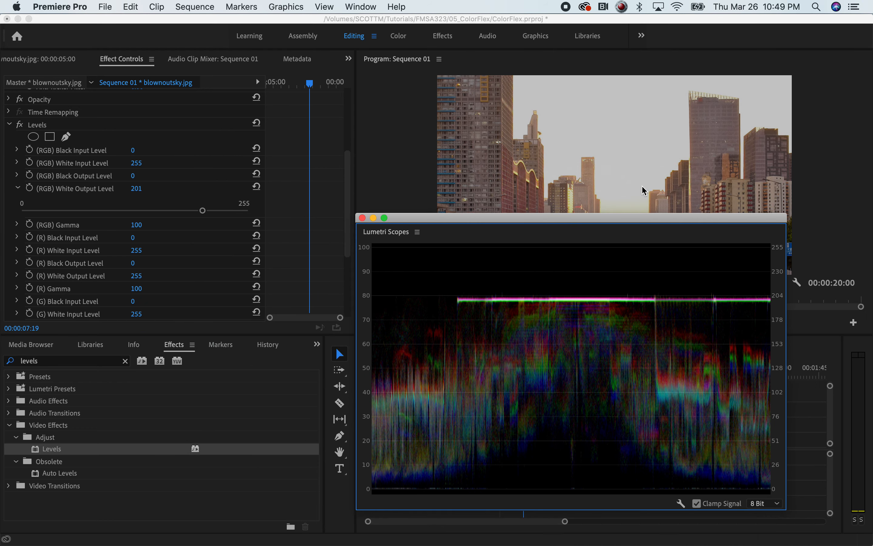
# Compare the waveform with the (RGB) White Output Level at 255 and at 198, ending with 255
pyautogui.moveTo(203, 210)
pyautogui.mouseDown()
pyautogui.moveTo(250, 213)
pyautogui.moveTo(181, 218)
pyautogui.moveTo(214, 232)
pyautogui.moveTo(208, 237)
pyautogui.moveTo(252, 215)
pyautogui.mouseUp()
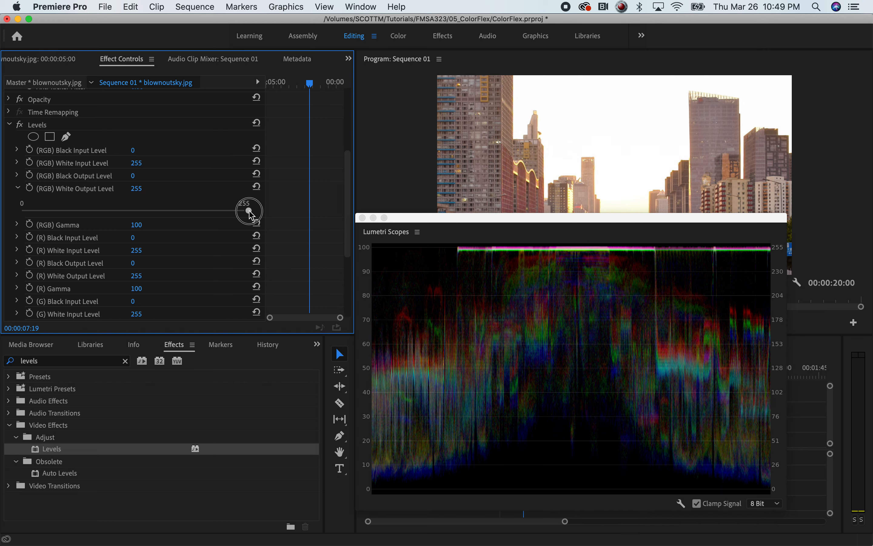
pyautogui.moveTo(252, 215); pyautogui.dragTo(251, 215)
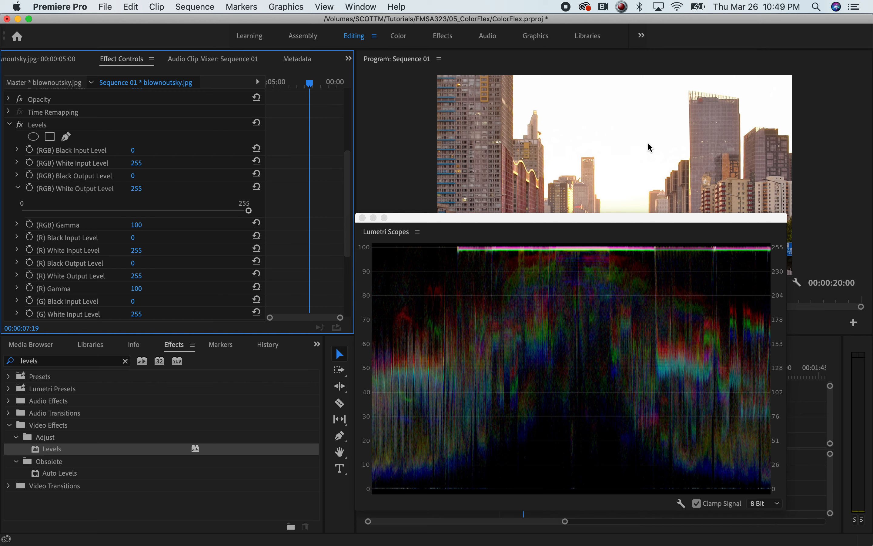
pyautogui.moveTo(251, 211); pyautogui.dragTo(198, 210)
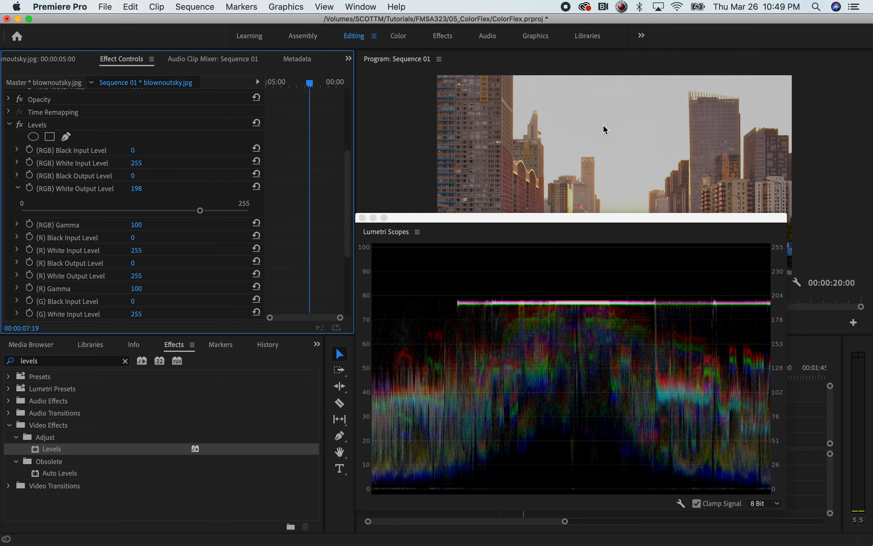
pyautogui.moveTo(203, 211); pyautogui.dragTo(279, 211)
# Compare the waveforms of the man and blownoutsky.jpg clips, ending with the playhead at 00:00:03:10 on the man clip
pyautogui.moveTo(444, 219); pyautogui.dragTo(81, 144)
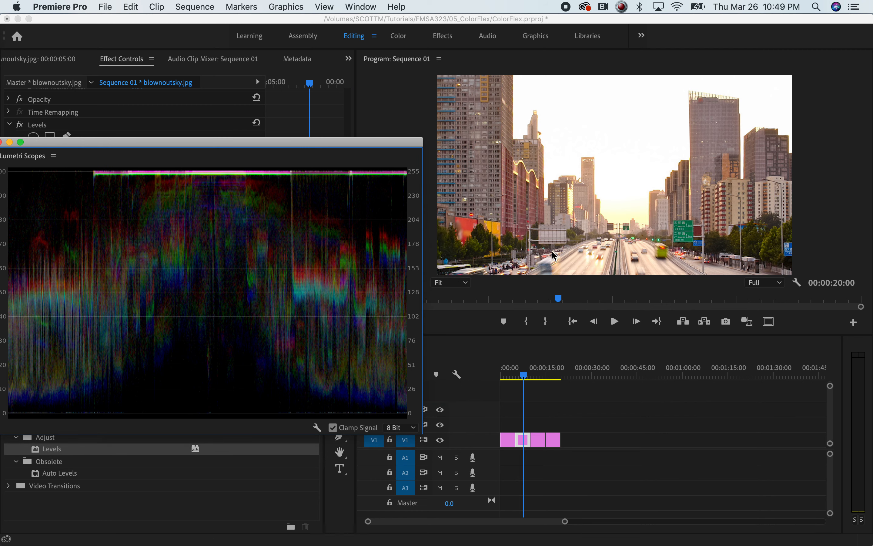
pyautogui.click(513, 376)
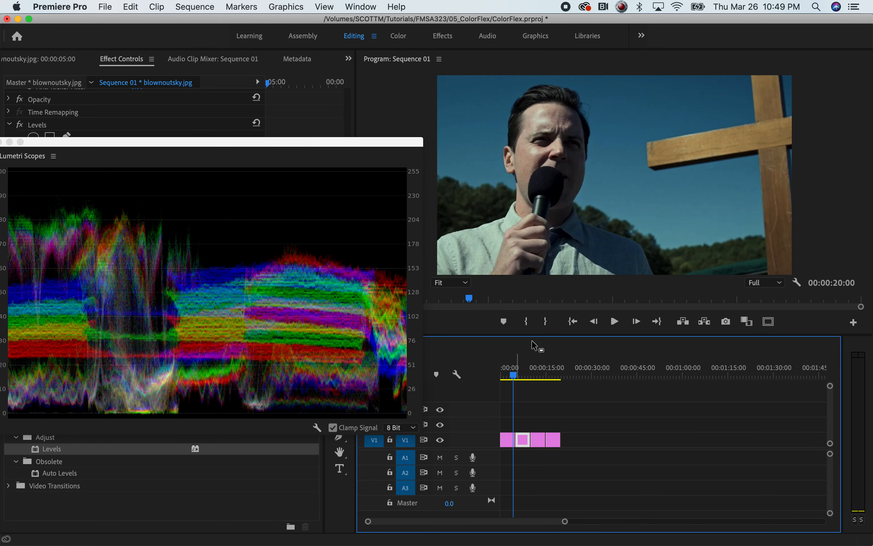
pyautogui.click(517, 376)
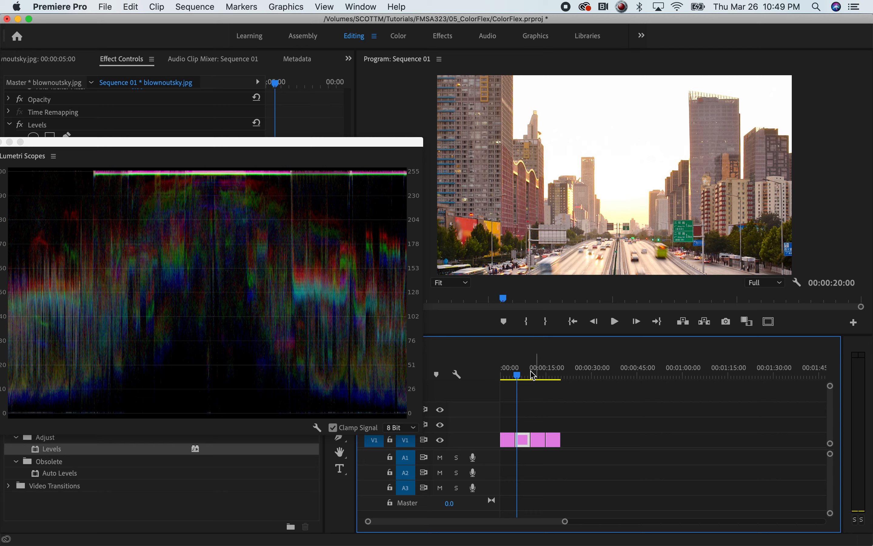
pyautogui.click(511, 376)
pyautogui.moveTo(362, 151); pyautogui.dragTo(757, 177)
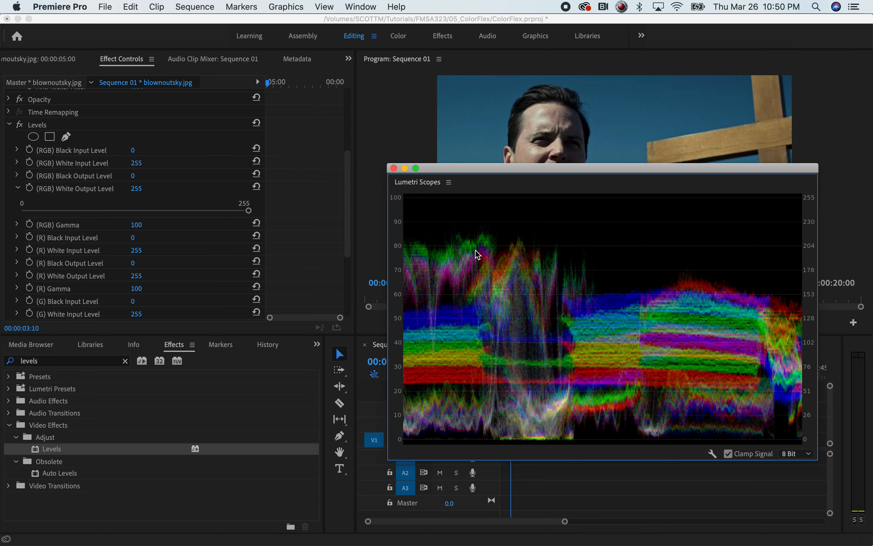
# Switch to Nuke, separate the Histogram and Waveform windows, and enlarge the Waveform window
pyautogui.press('super+Tab')
pyautogui.press('super+shift+Tab')
pyautogui.press('super+shift+Tab')
pyautogui.press('super+Tab')
pyautogui.press('super+Tab')
pyautogui.press('super+Tab')
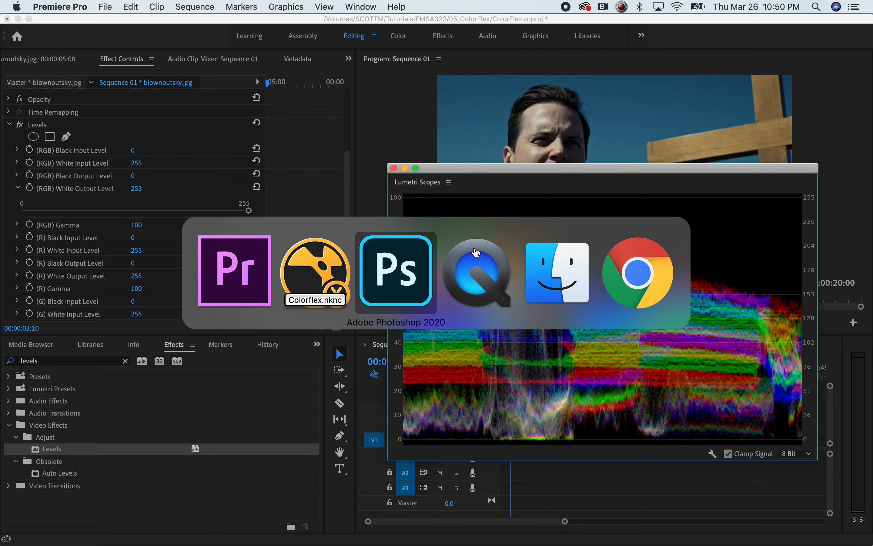
pyautogui.press('super+Tab')
pyautogui.press('super+Tab')
pyautogui.press('super+Tab')
pyautogui.press('super+Tab')
pyautogui.press('super+Tab')
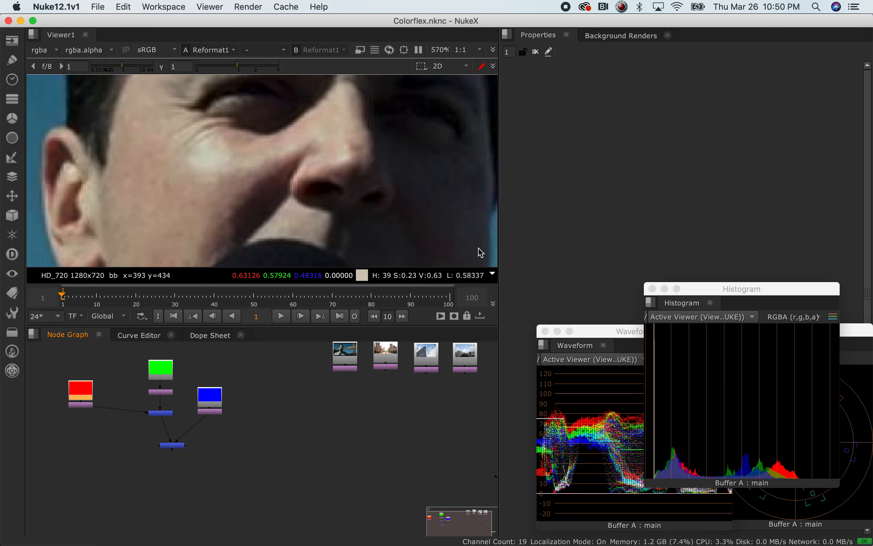
pyautogui.moveTo(734, 292); pyautogui.dragTo(655, 150)
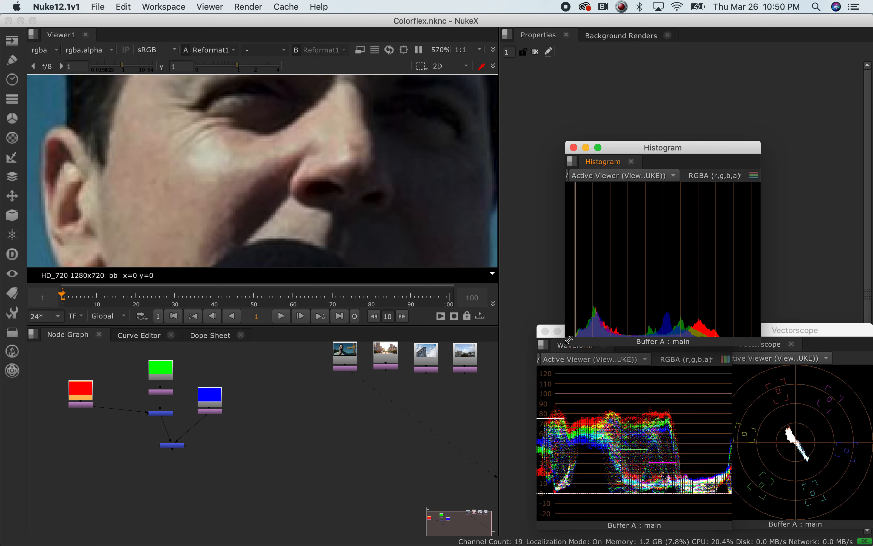
pyautogui.moveTo(656, 149); pyautogui.dragTo(742, 140)
pyautogui.moveTo(621, 330); pyautogui.dragTo(546, 149)
pyautogui.moveTo(657, 356); pyautogui.dragTo(762, 384)
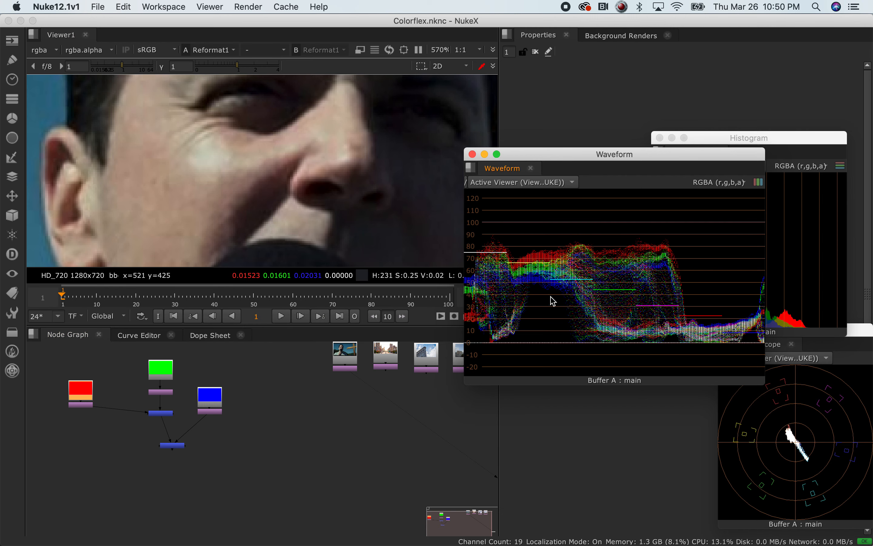
# Switch to Photoshop to view the Levels histogram of blownoutsky.jpg, and return to Premiere Pro
pyautogui.press('super+Tab')
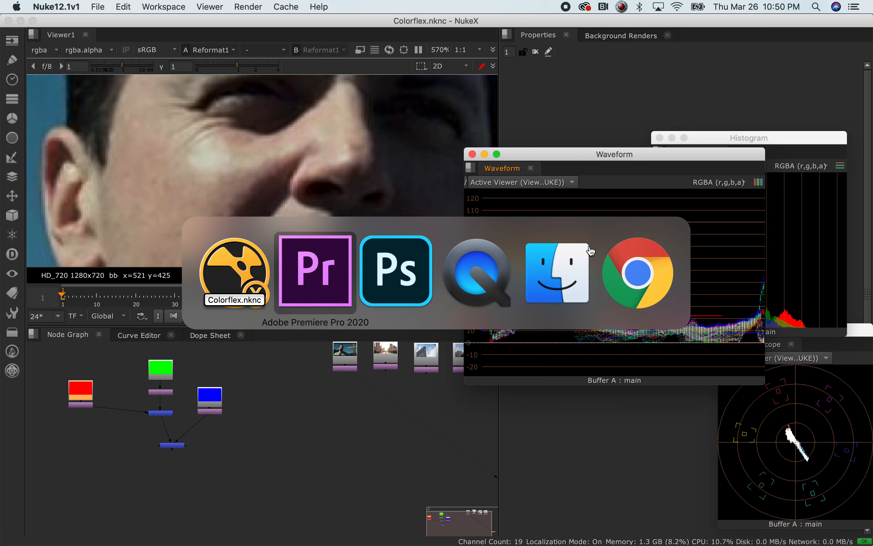
pyautogui.press('super+Tab')
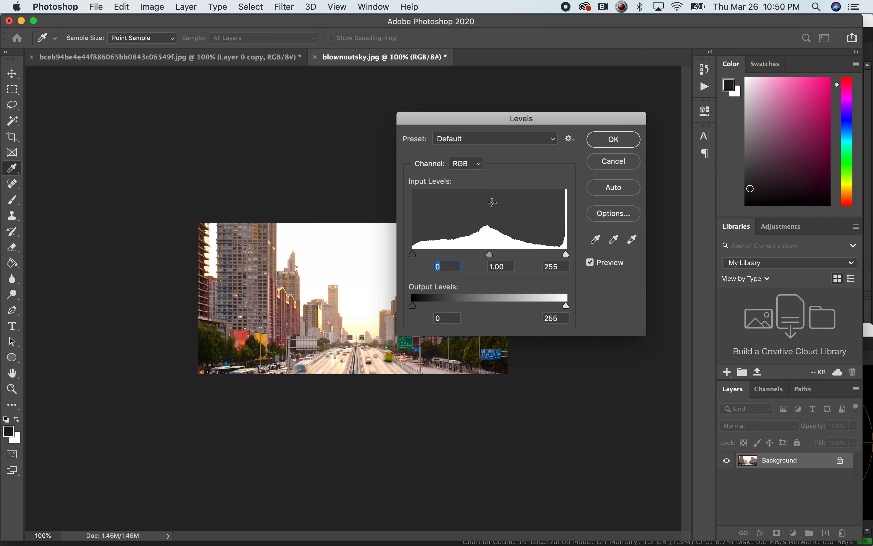
pyautogui.press('super+Tab')
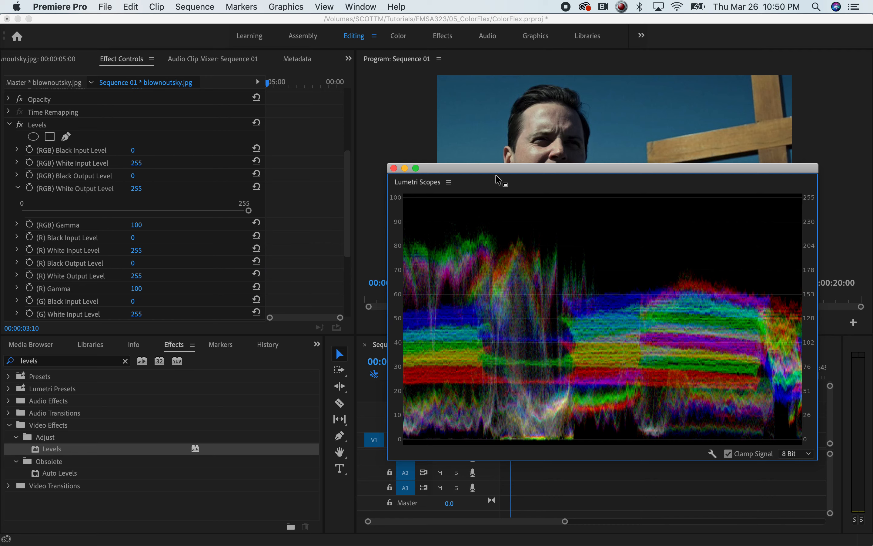
# Display the Histogram in Lumetri Scopes in place of Waveform (RGB)
pyautogui.moveTo(498, 180); pyautogui.dragTo(439, 114)
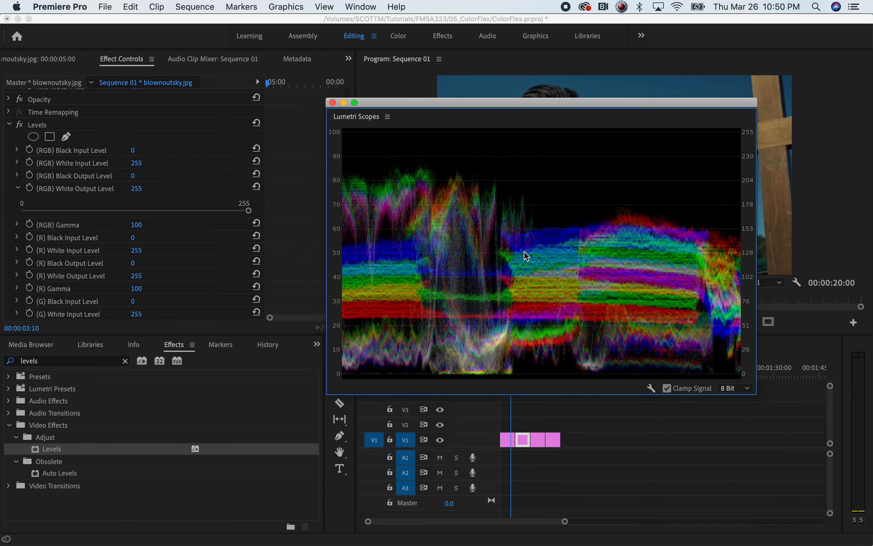
pyautogui.rightClick(493, 248)
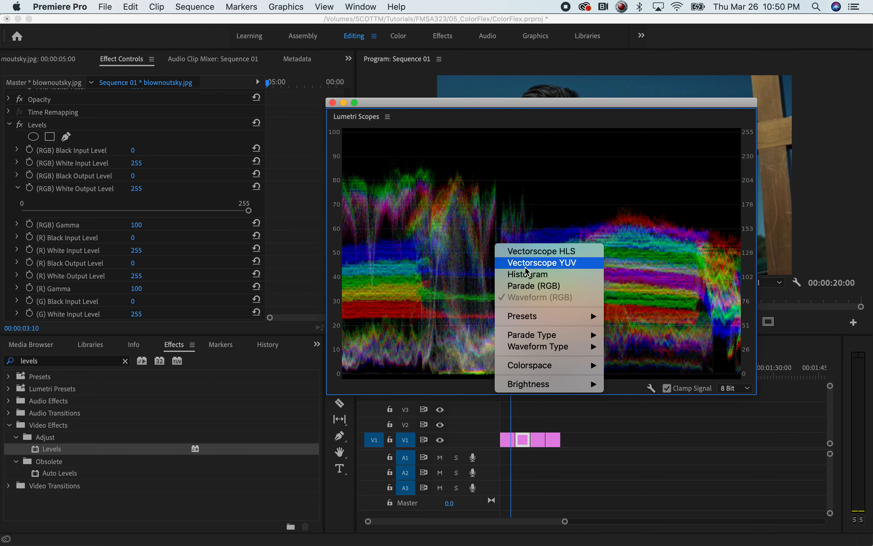
pyautogui.click(528, 278)
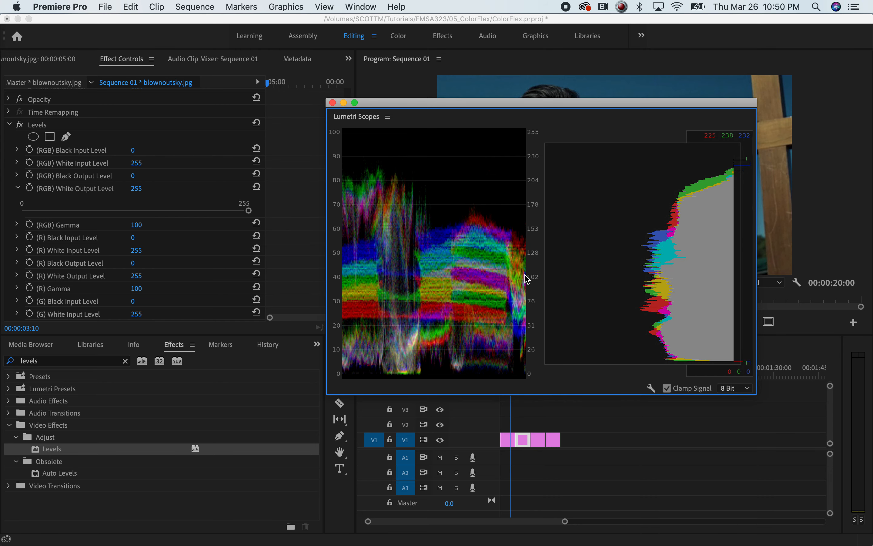
pyautogui.rightClick(480, 220)
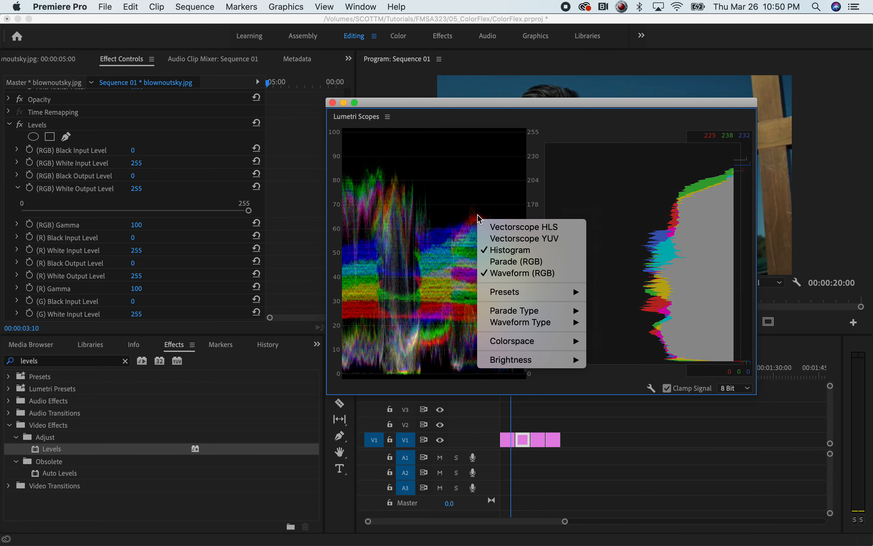
pyautogui.click(507, 277)
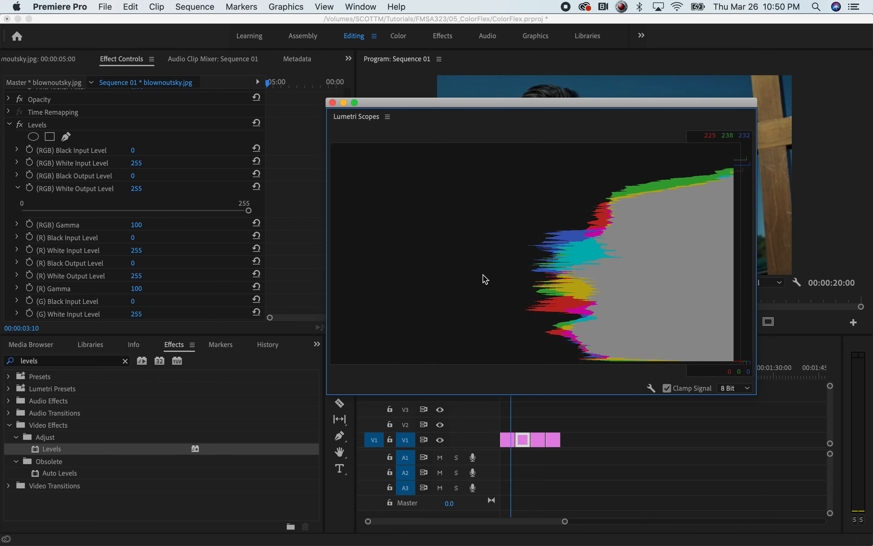
# Display Parade (RGB) in Lumetri Scopes in place of the Histogram
pyautogui.rightClick(452, 185)
pyautogui.click(477, 229)
pyautogui.rightClick(484, 166)
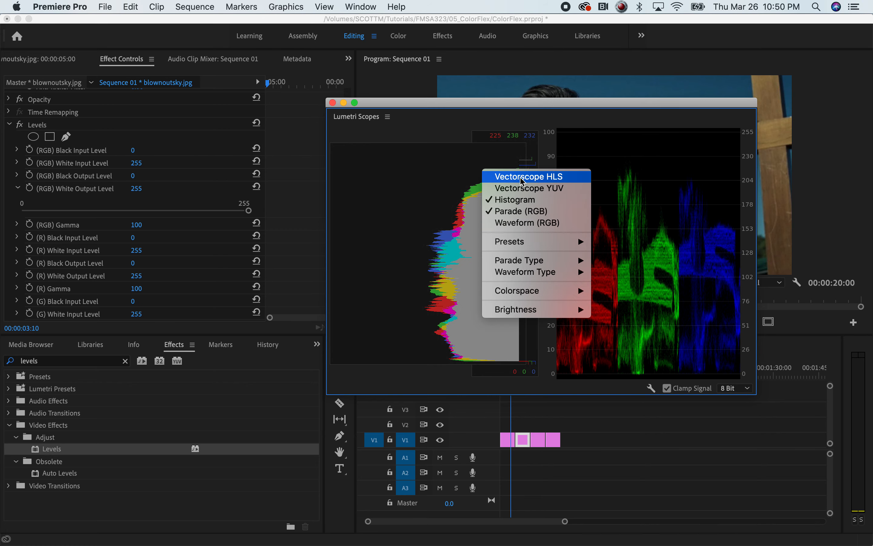
pyautogui.click(520, 197)
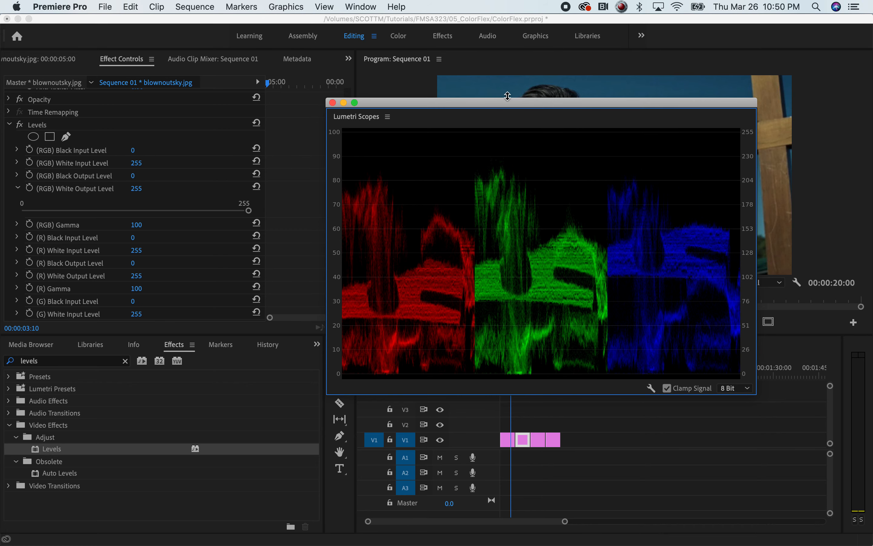
# Compare the RGB parade with the program picture of the man, and switch to Nuke
pyautogui.moveTo(507, 107); pyautogui.dragTo(318, 118)
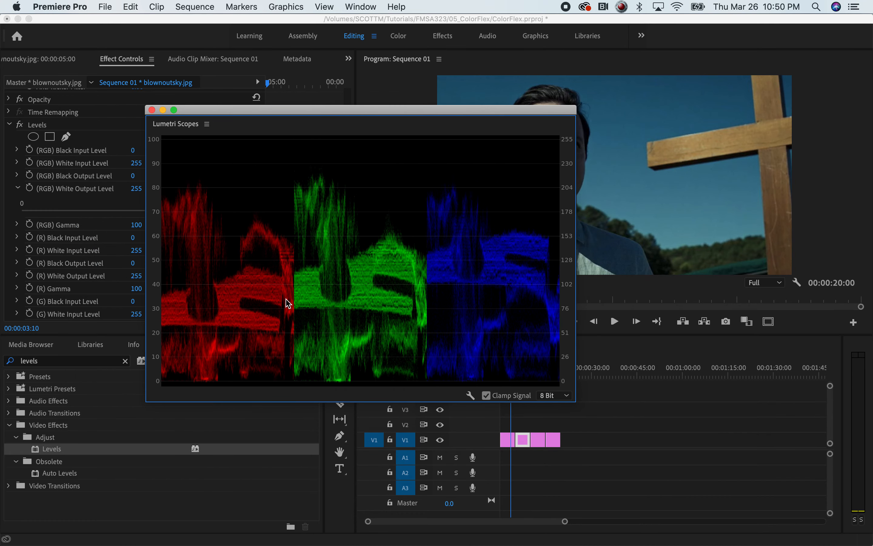
pyautogui.moveTo(439, 115); pyautogui.dragTo(597, 148)
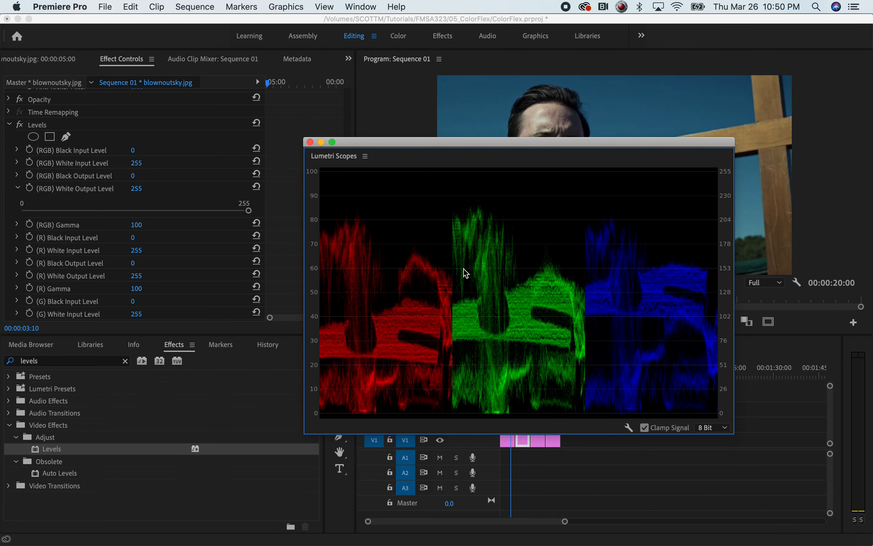
pyautogui.press('super+Tab')
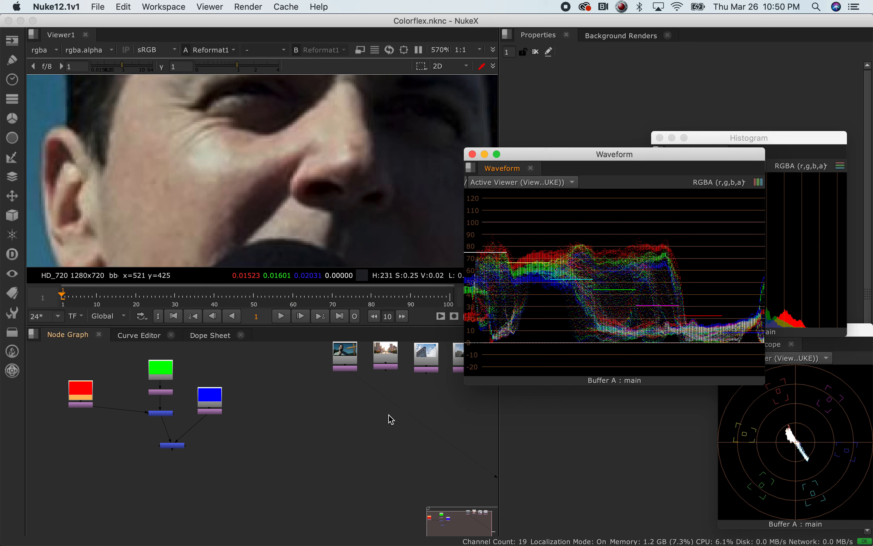
# Move the Waveform window clear of the other panes and view the red Constant1 node fitted in the viewer
pyautogui.click(311, 457)
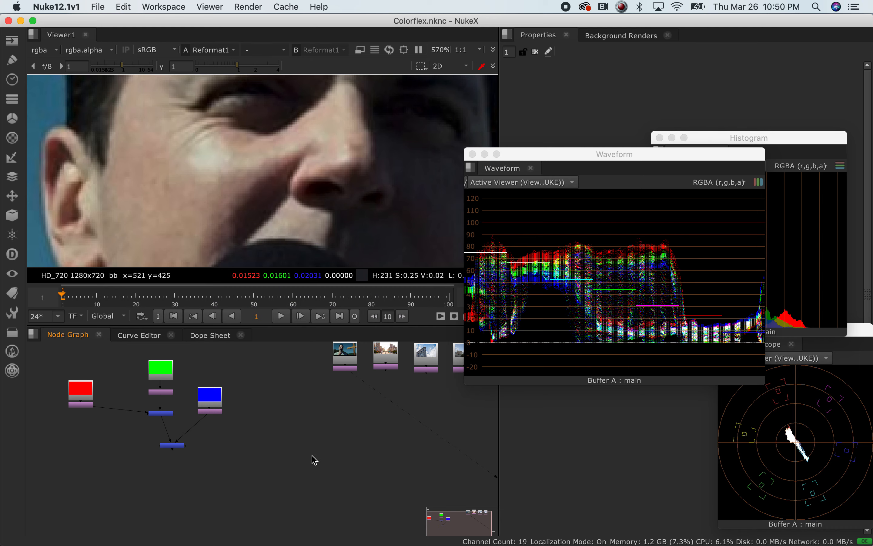
pyautogui.moveTo(568, 159); pyautogui.dragTo(655, 241)
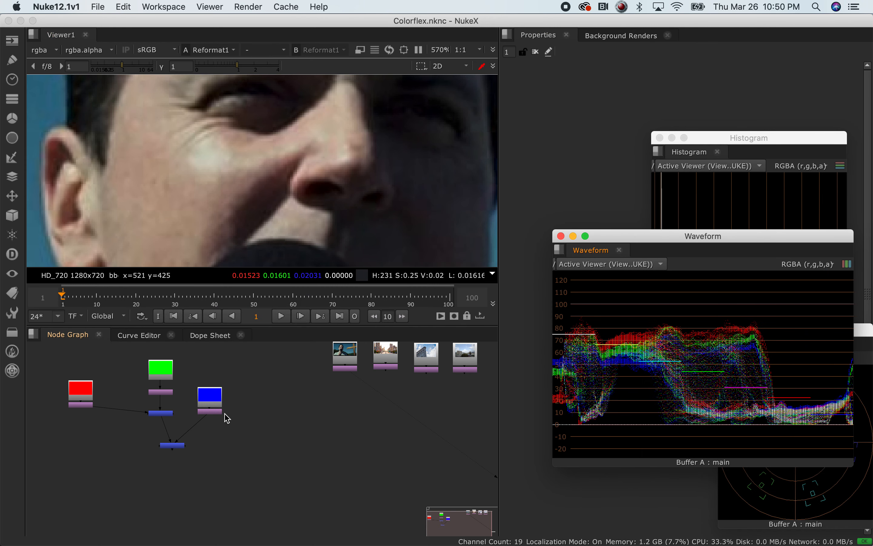
pyautogui.moveTo(208, 446); pyautogui.dragTo(227, 444)
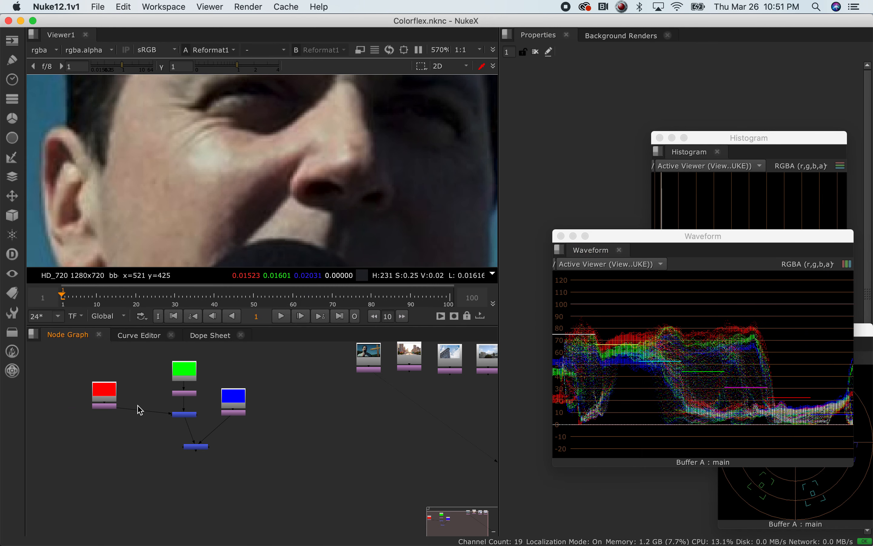
pyautogui.scroll(5, 107, 406)
pyautogui.click(104, 385)
pyautogui.press('1')
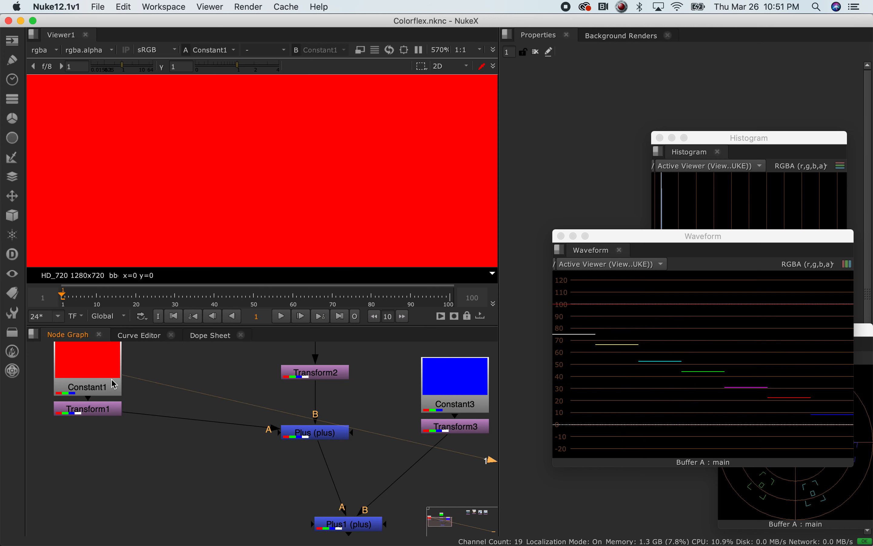
pyautogui.press('f')
pyautogui.scroll(-1, 315, 416)
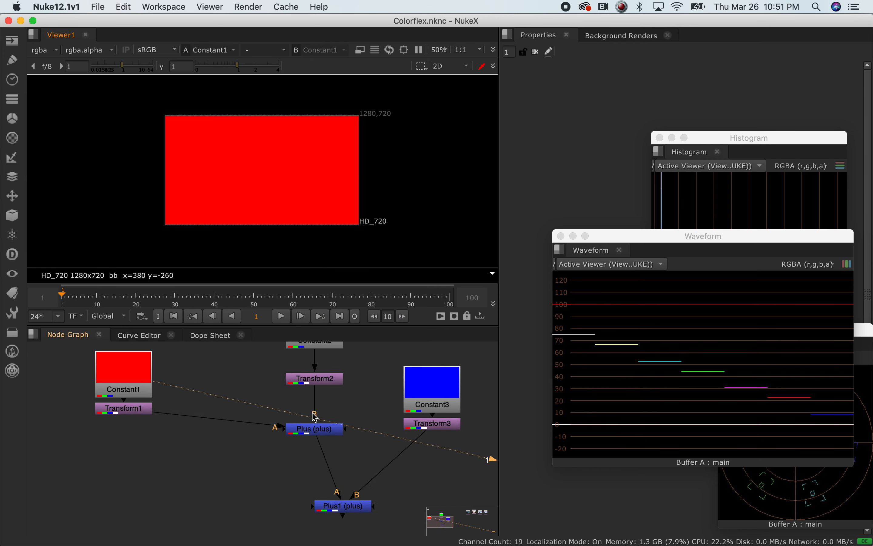
# View the green Constant2 and the blue Constant3 in the viewer, checking the blue channel's pixel values
pyautogui.scroll(-2, 314, 417)
pyautogui.hscroll(2, 302, 415)
pyautogui.click(300, 381)
pyautogui.press('1')
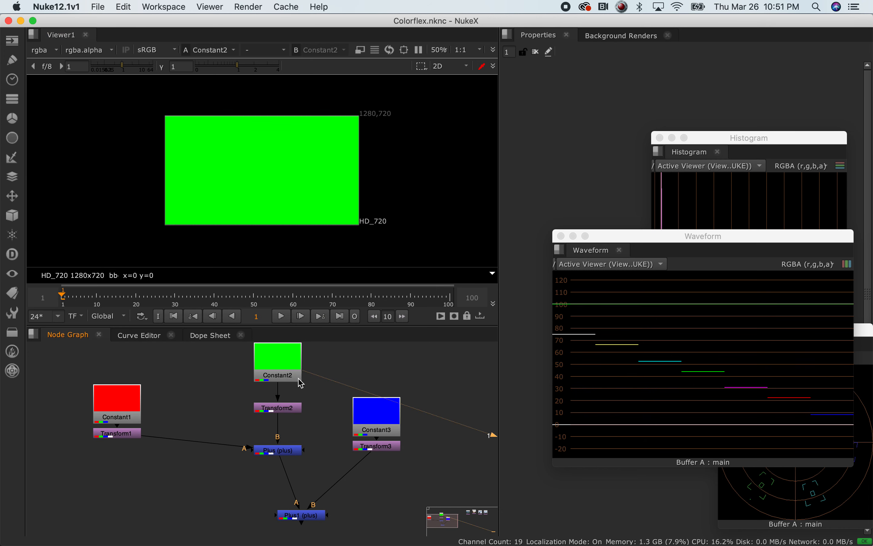
pyautogui.click(365, 423)
pyautogui.press('1')
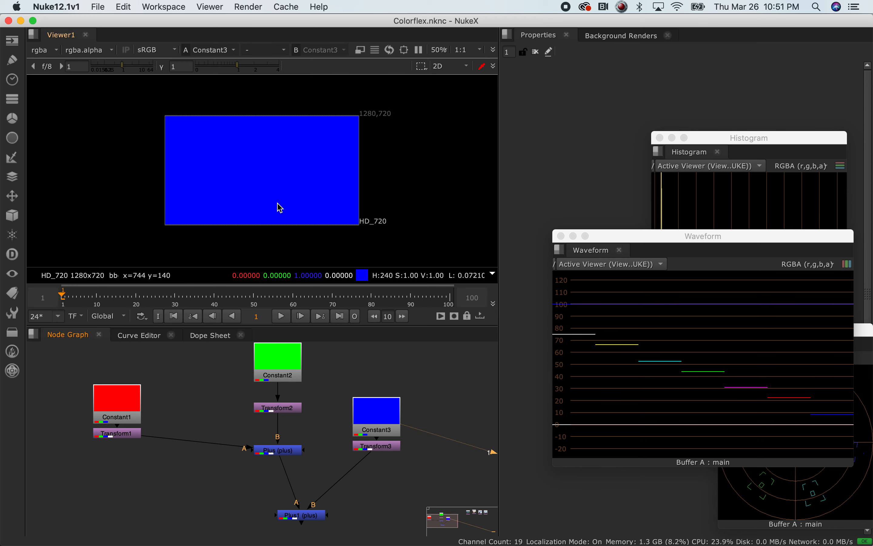
# View the man's Reformat1 image and inspect individual pixel values at the edge between dark areas and blue sky, ending on the full frame
pyautogui.scroll(-3, 295, 389)
pyautogui.moveTo(321, 457); pyautogui.dragTo(97, 487)
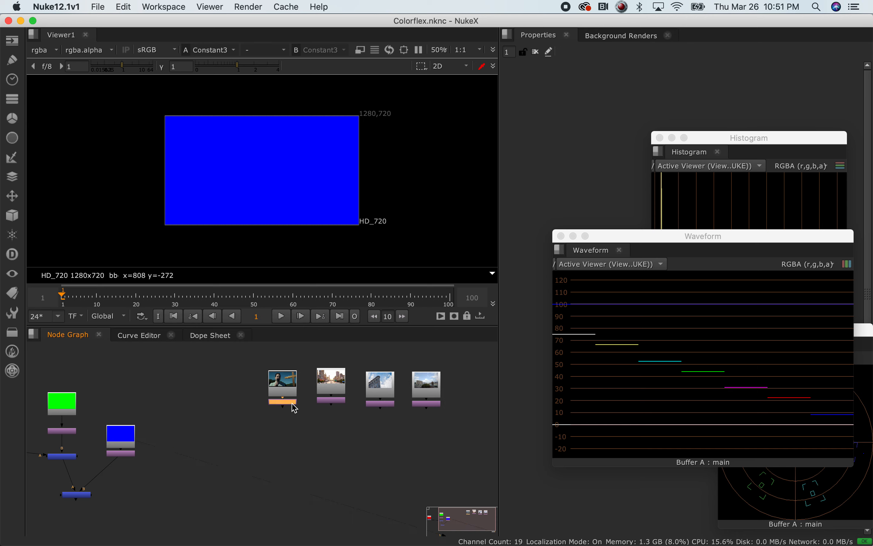
pyautogui.press('1')
pyautogui.scroll(10, 235, 184)
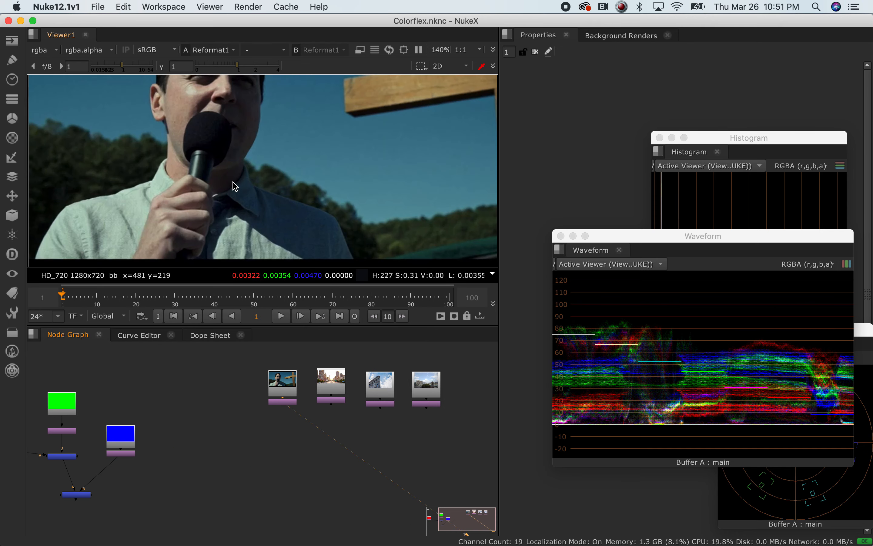
pyautogui.scroll(4, 235, 184)
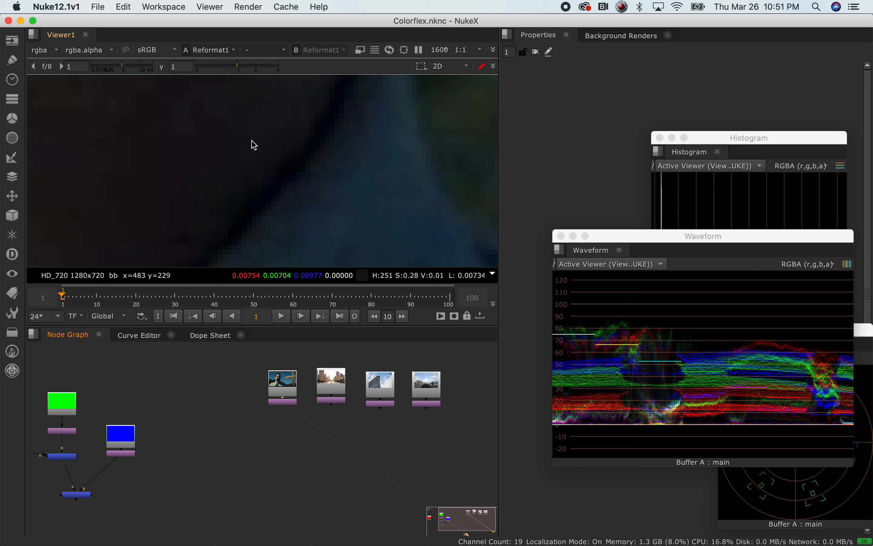
pyautogui.scroll(5, 249, 153)
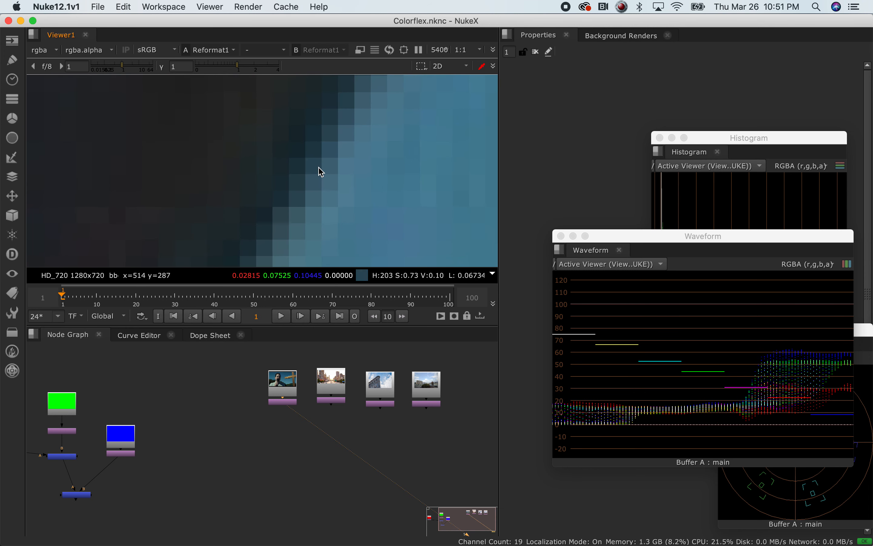
pyautogui.scroll(3, 319, 170)
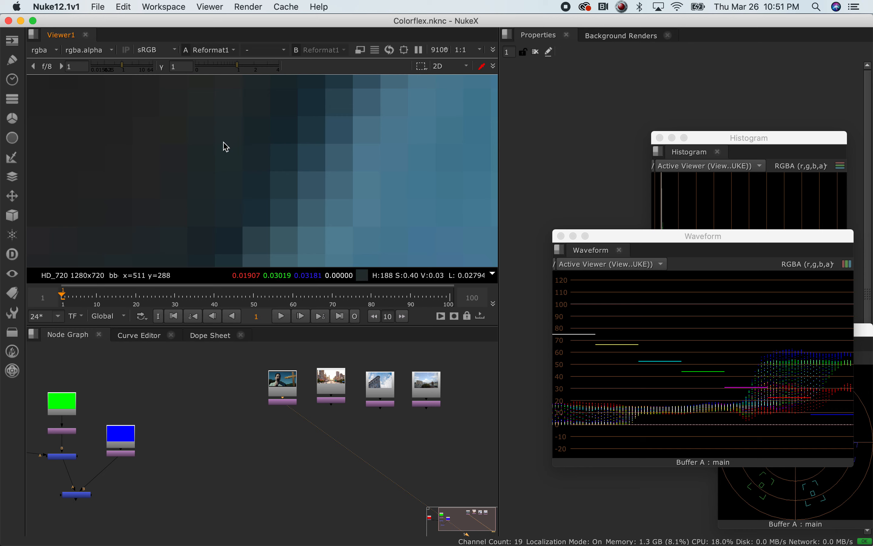
pyautogui.scroll(-15, 234, 173)
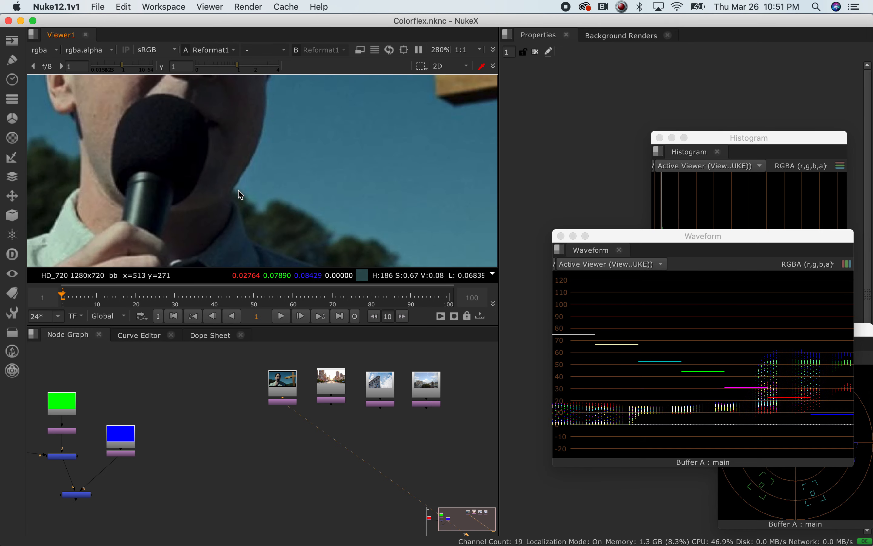
pyautogui.scroll(-8, 241, 195)
pyautogui.scroll(5, 221, 181)
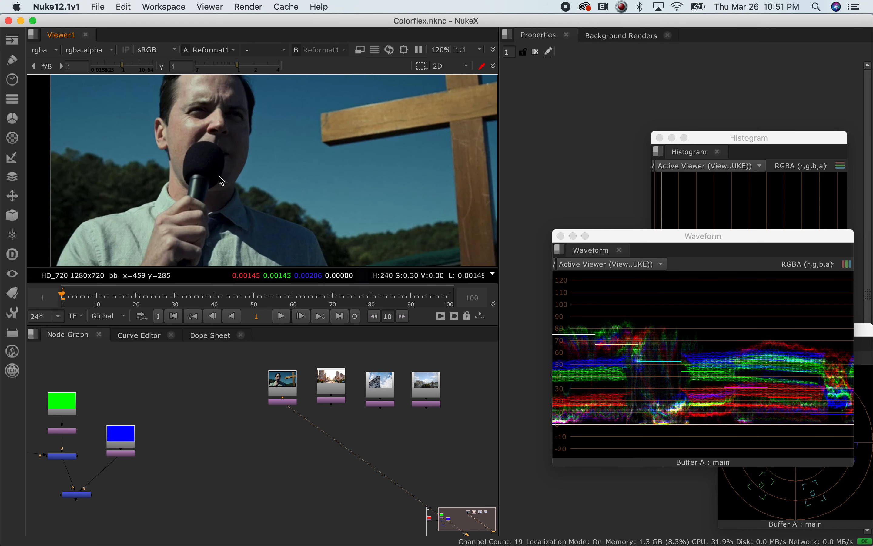
pyautogui.press('f')
# View the output of Transform1, the shifted red constant, with its whole bounding box in the viewer
pyautogui.moveTo(132, 433); pyautogui.dragTo(315, 395)
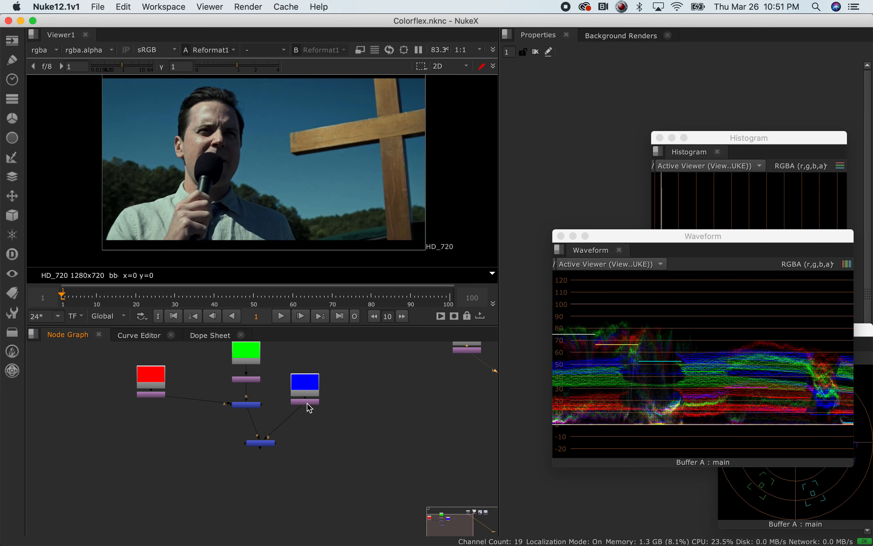
pyautogui.click(149, 397)
pyautogui.press('1')
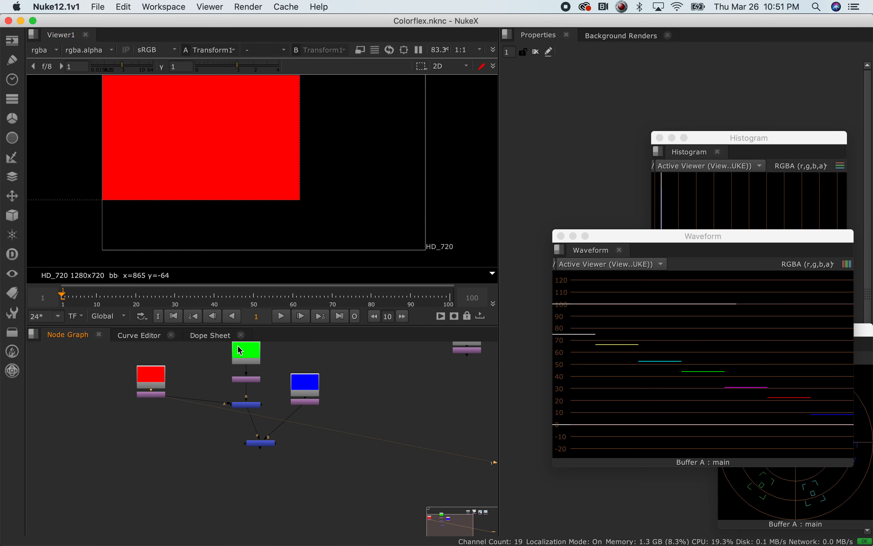
pyautogui.press('-')
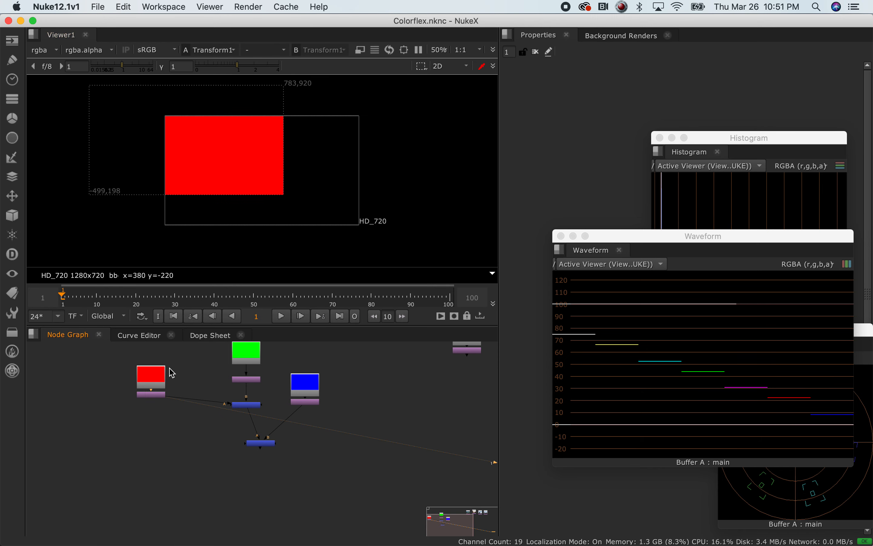
# Examine the color values of Constant1, Constant2 and Constant3, with the Histogram window moved off the properties
pyautogui.doubleClick(161, 372)
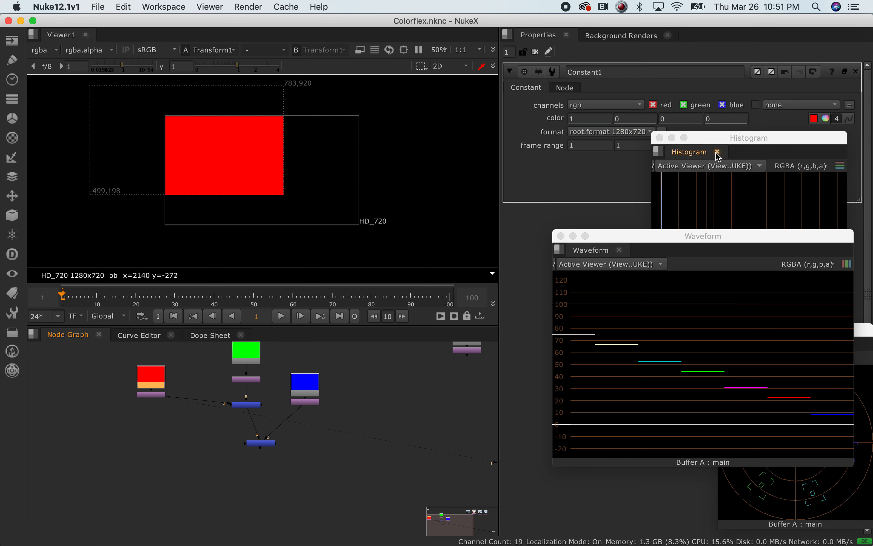
pyautogui.moveTo(767, 139); pyautogui.dragTo(669, 290)
pyautogui.click(577, 120)
pyautogui.click(658, 119)
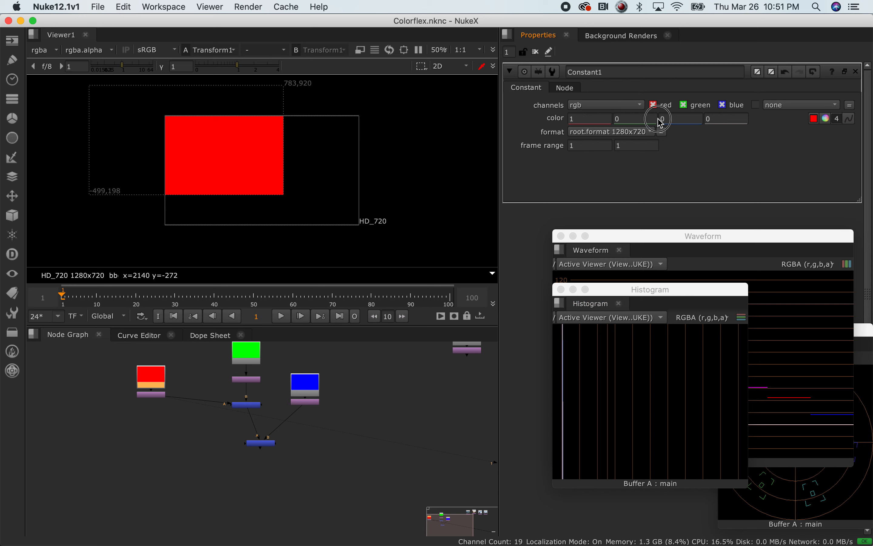
pyautogui.doubleClick(581, 118)
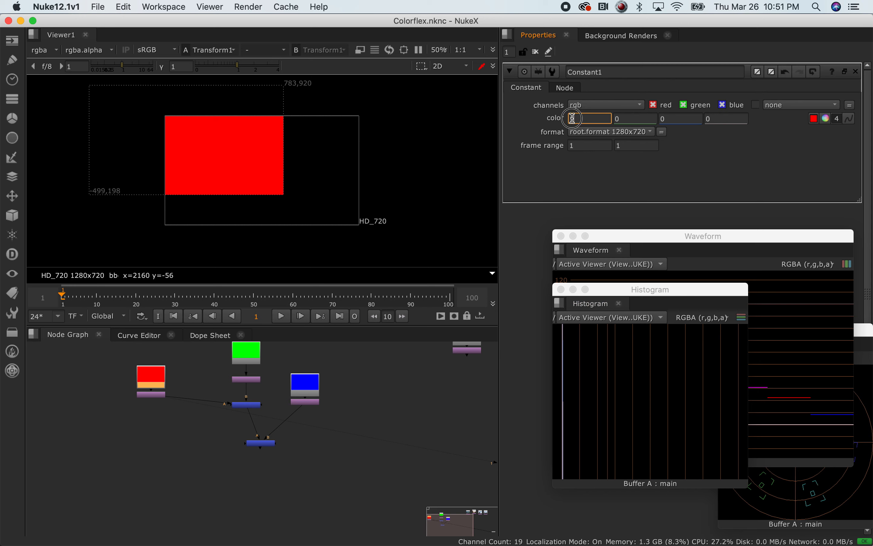
pyautogui.click(248, 363)
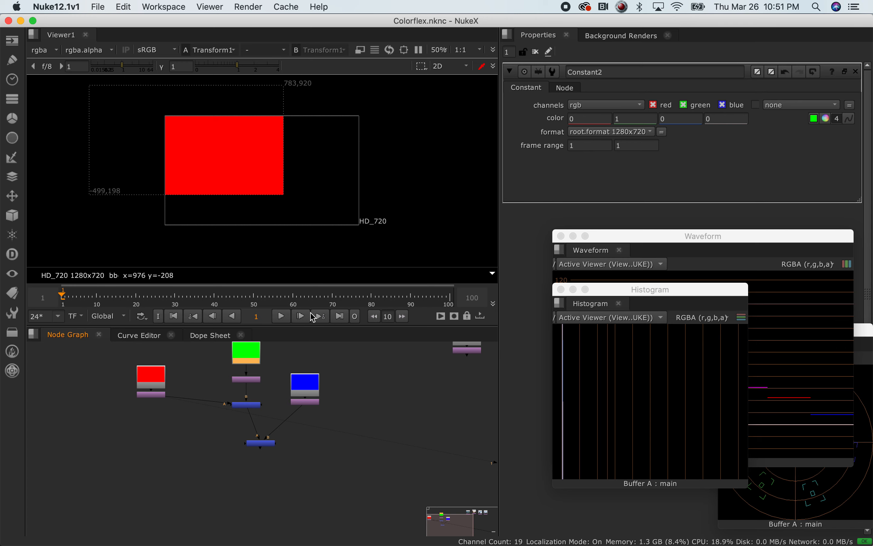
pyautogui.click(317, 382)
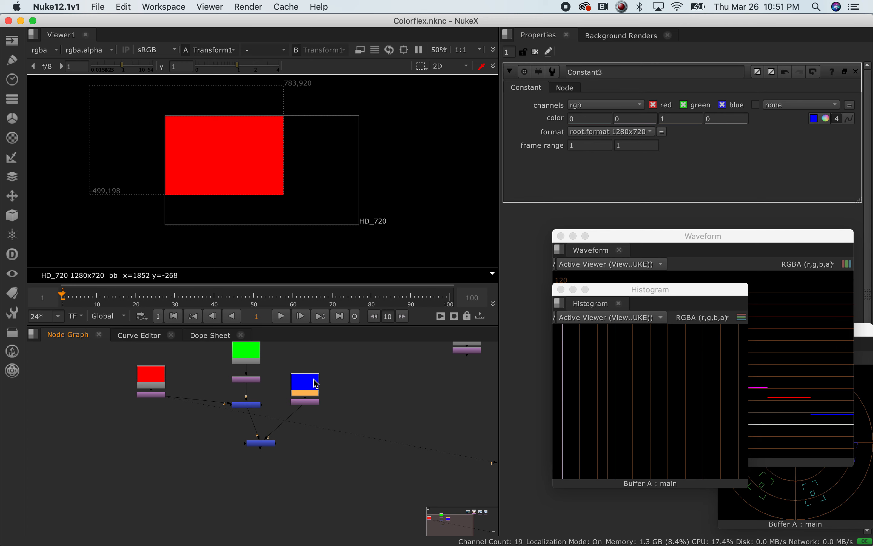
# Shift the red rectangle with Transform1 to translate x -494, y 196, and view the red and green Plus node
pyautogui.click(157, 393)
pyautogui.scroll(2, 159, 392)
pyautogui.doubleClick(159, 393)
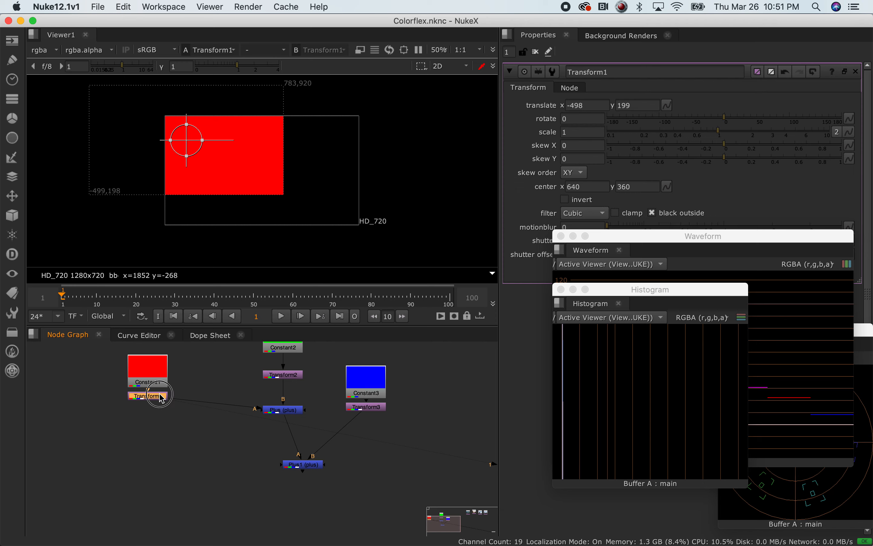
pyautogui.moveTo(189, 140)
pyautogui.mouseDown()
pyautogui.moveTo(195, 144)
pyautogui.moveTo(187, 141)
pyautogui.mouseUp()
pyautogui.click(282, 410)
pyautogui.press('1')
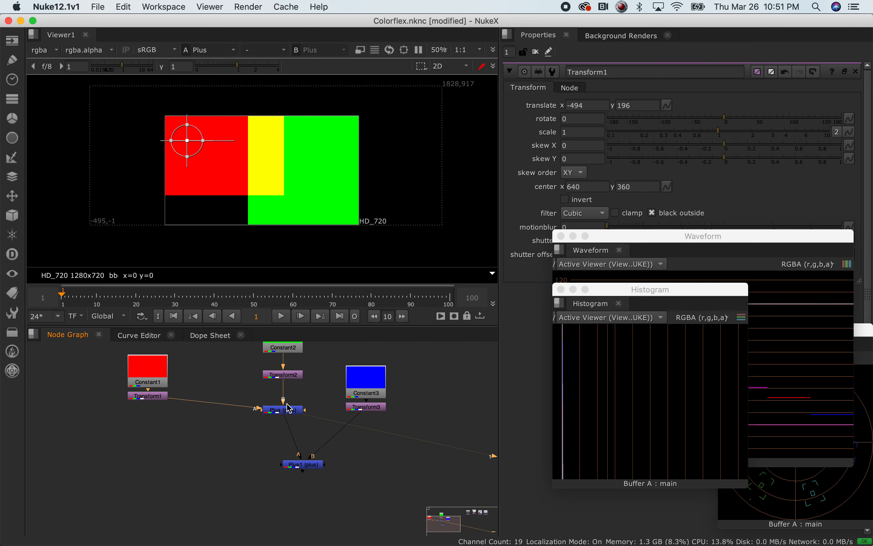
# View the Plus1 node, which adds the blue constant to the red and green mix
pyautogui.moveTo(312, 362); pyautogui.dragTo(304, 406)
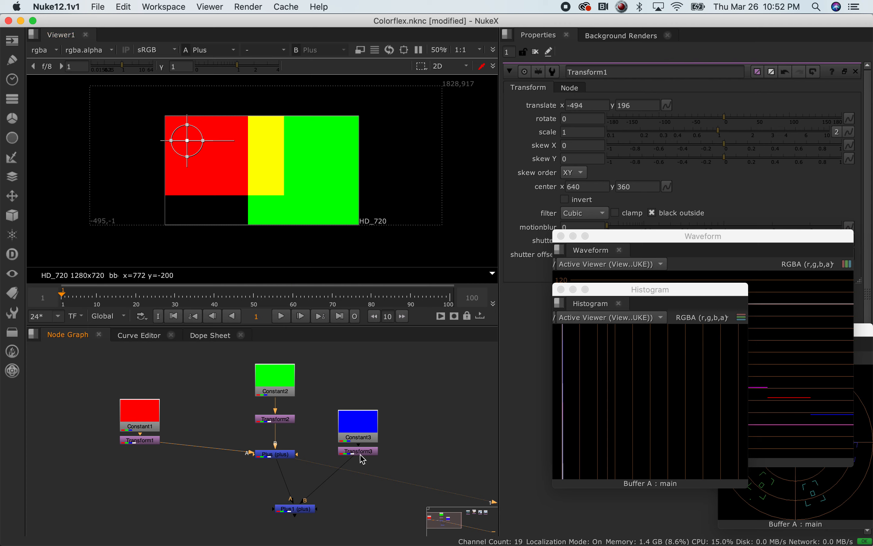
pyautogui.click(294, 509)
pyautogui.press('1')
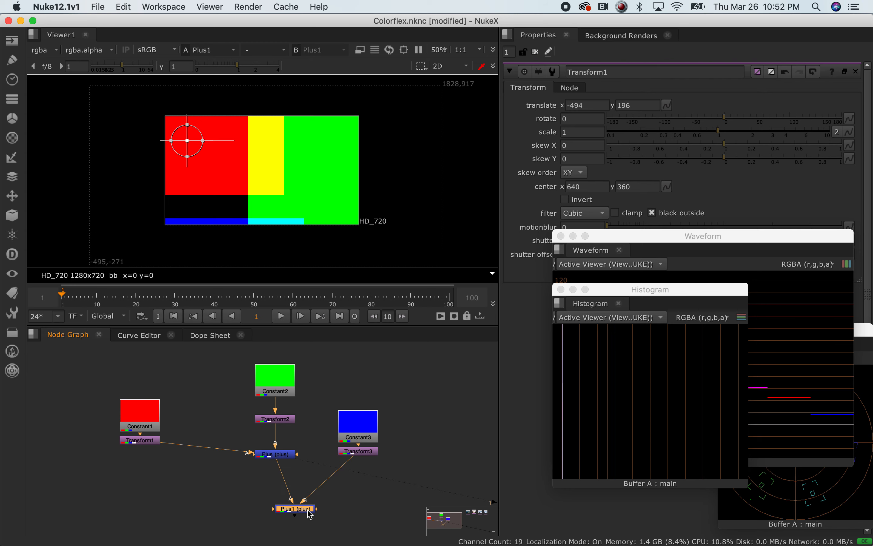
# Shift the blue rectangle with Transform3 to translate x -380, y -222
pyautogui.click(355, 437)
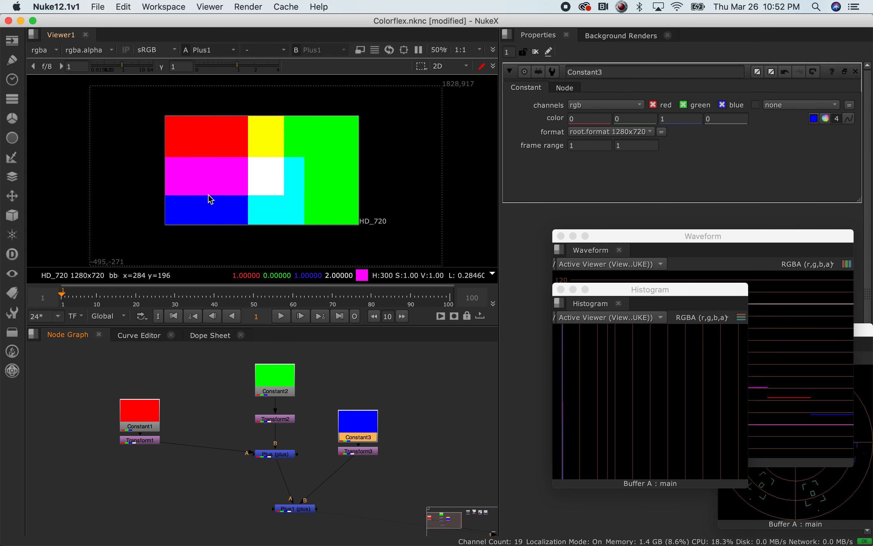
pyautogui.click(363, 452)
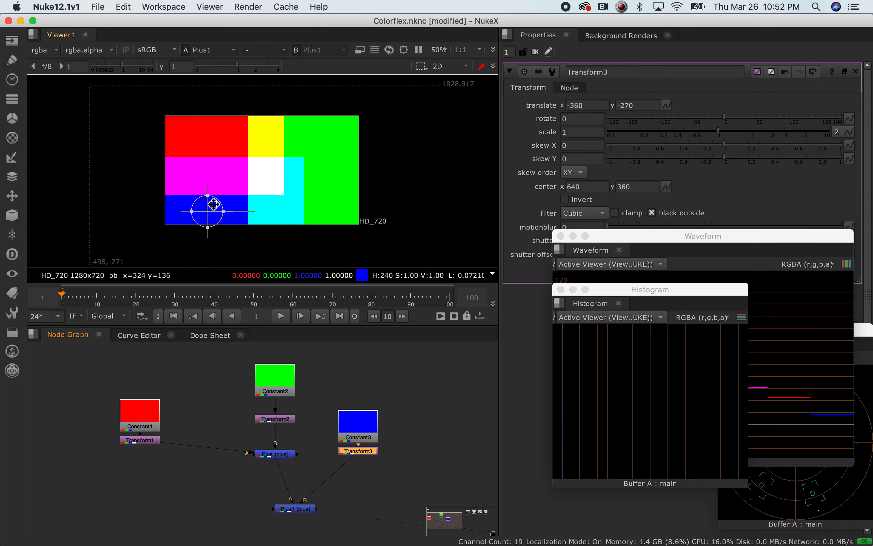
pyautogui.moveTo(213, 210)
pyautogui.mouseDown()
pyautogui.moveTo(206, 217)
pyautogui.moveTo(203, 194)
pyautogui.moveTo(201, 207)
pyautogui.moveTo(219, 187)
pyautogui.moveTo(211, 195)
pyautogui.mouseUp()
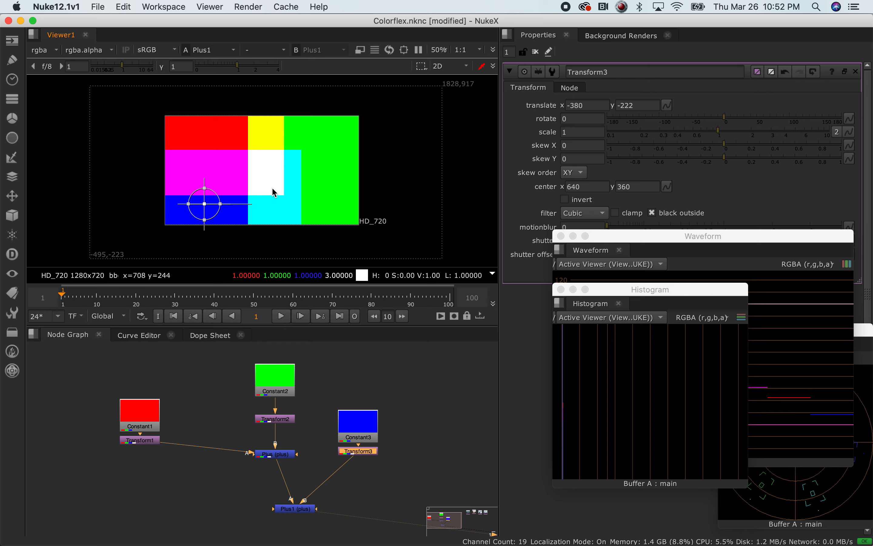
# Examine the RGB pixel values where the red, green and blue rectangles overlap in Plus1
pyautogui.scroll(4, 266, 173)
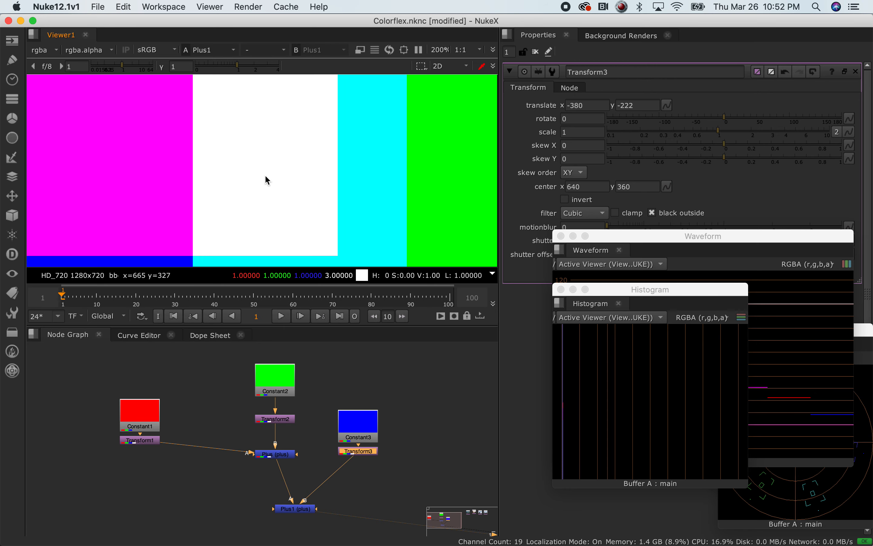
pyautogui.scroll(-2, 267, 176)
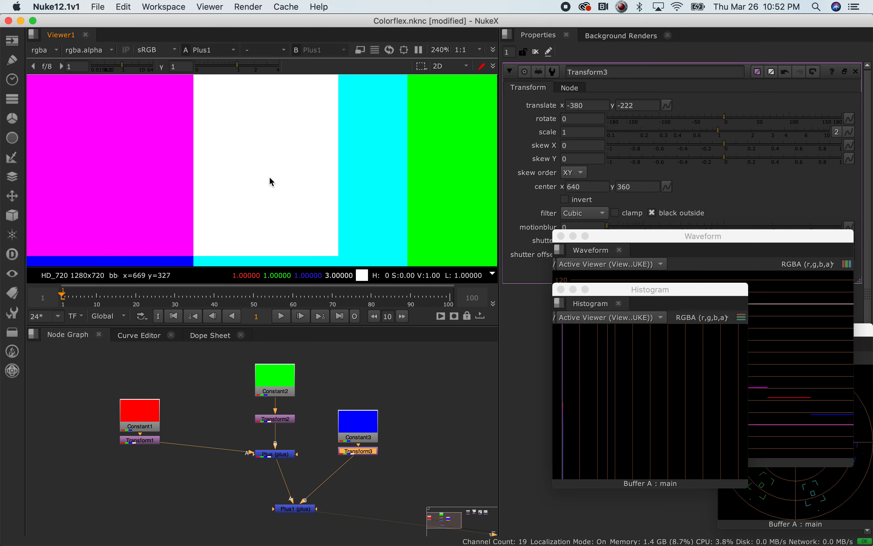
pyautogui.moveTo(272, 179)
pyautogui.mouseDown()
pyautogui.moveTo(267, 213)
pyautogui.moveTo(273, 171)
pyautogui.mouseUp()
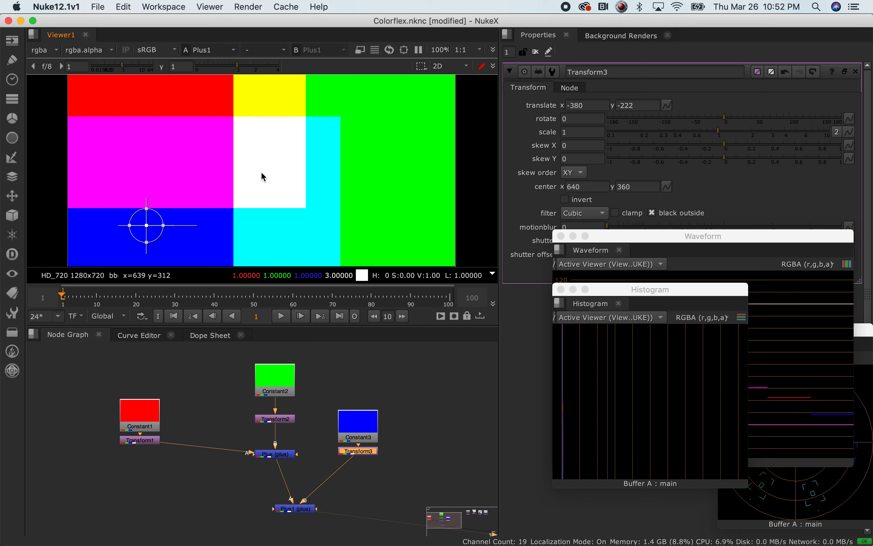
# Switch to Premiere Pro to view the RGB parade of the man's picture
pyautogui.press('super+Tab')
pyautogui.press('super+Tab')
pyautogui.press('super+Tab')
pyautogui.press('super+Tab')
pyautogui.press('super+Tab')
pyautogui.press('super+Tab')
pyautogui.press('super+Tab')
pyautogui.press('super+Tab')
pyautogui.press('super+Tab')
pyautogui.press('super+Tab')
pyautogui.press('super+Tab')
pyautogui.press('super+Tab')
pyautogui.press('super+Tab')
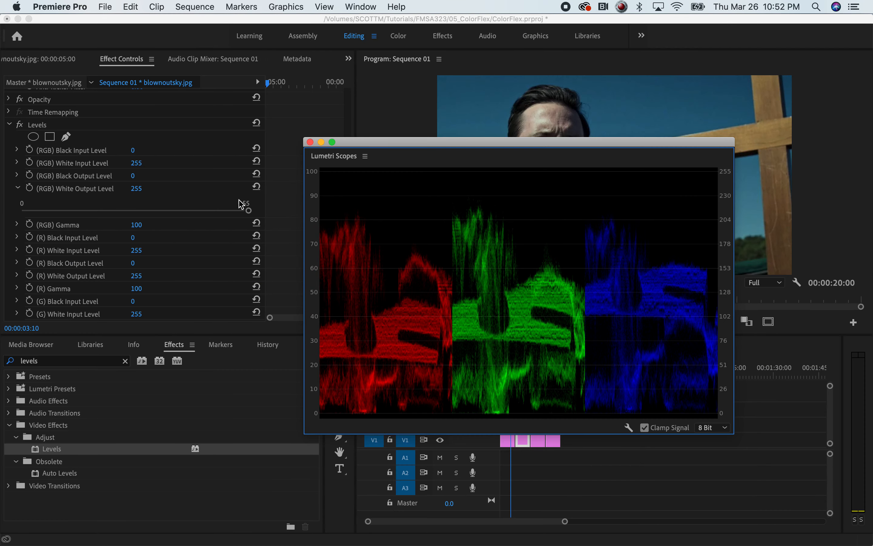
# Move the Lumetri Scopes window off the timeline, set the playhead to 00:00:02:19 and deselect the clip
pyautogui.moveTo(462, 149); pyautogui.dragTo(538, 74)
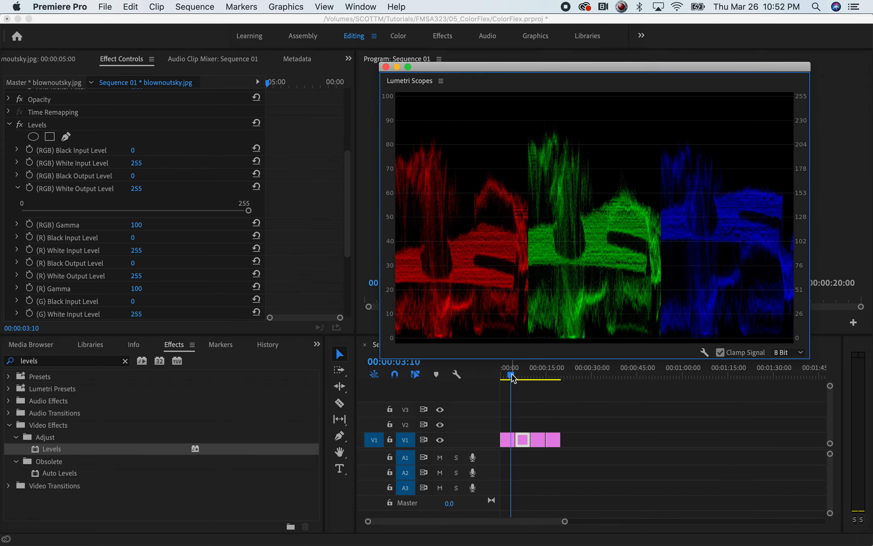
pyautogui.moveTo(512, 375); pyautogui.dragTo(510, 375)
pyautogui.click(532, 396)
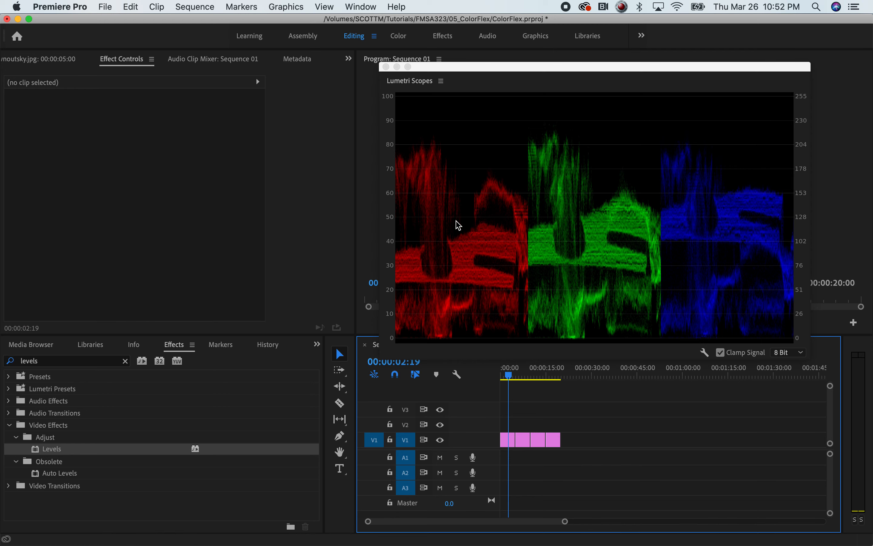
# Select the first clip in the sequence and move the Lumetri Scopes window down to uncover the man's picture
pyautogui.click(507, 440)
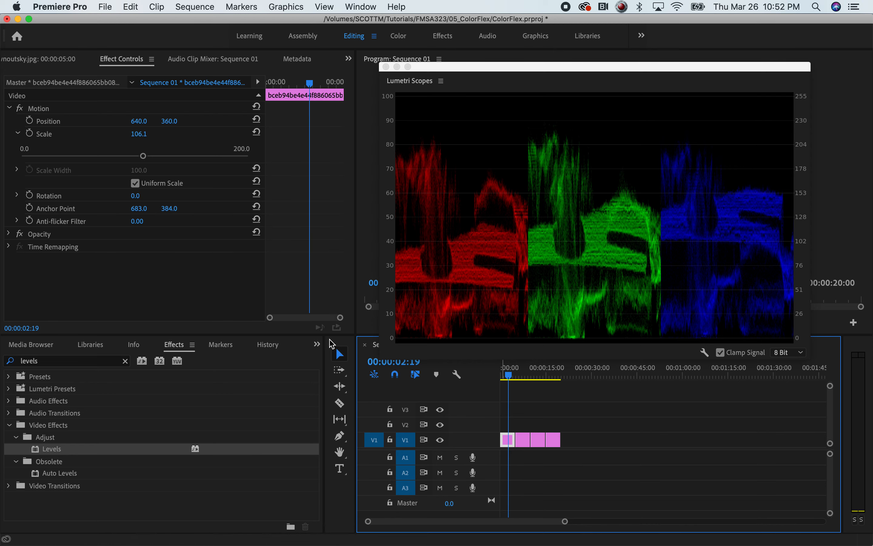
pyautogui.moveTo(507, 91); pyautogui.dragTo(483, 253)
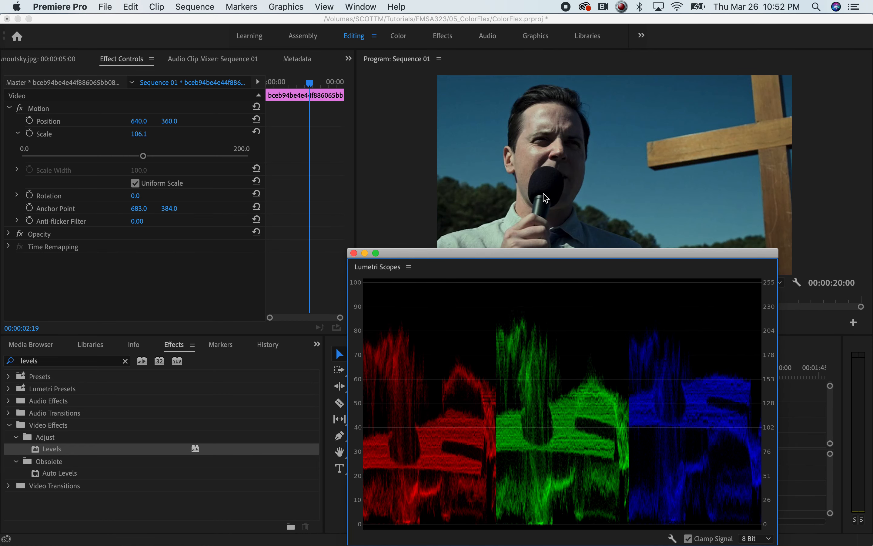
# Switch to Chrome and look through the Google image results for "ozark still images" to study their color look
pyautogui.press('super+Tab')
pyautogui.press('super+Tab')
pyautogui.press('super+Tab')
pyautogui.press('super+Tab')
pyautogui.press('super+Tab')
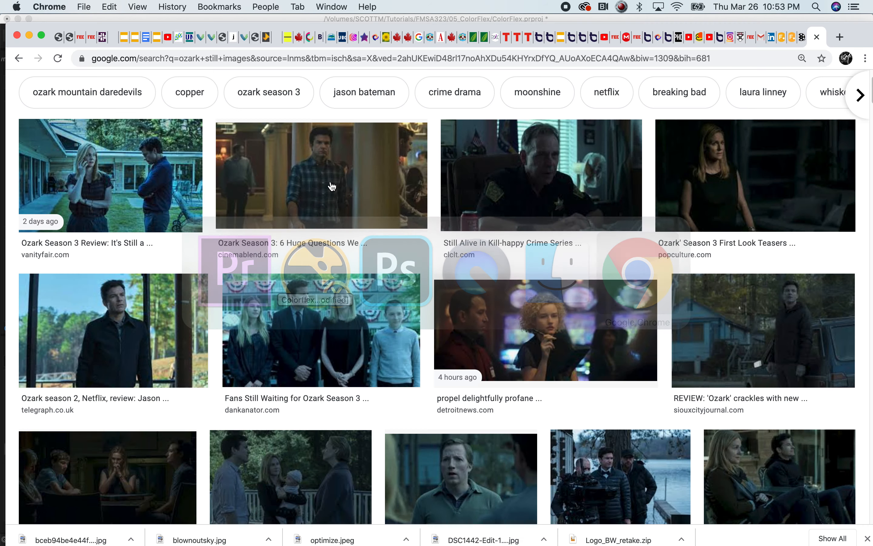
pyautogui.scroll(2, 752, 149)
pyautogui.scroll(-3, 794, 217)
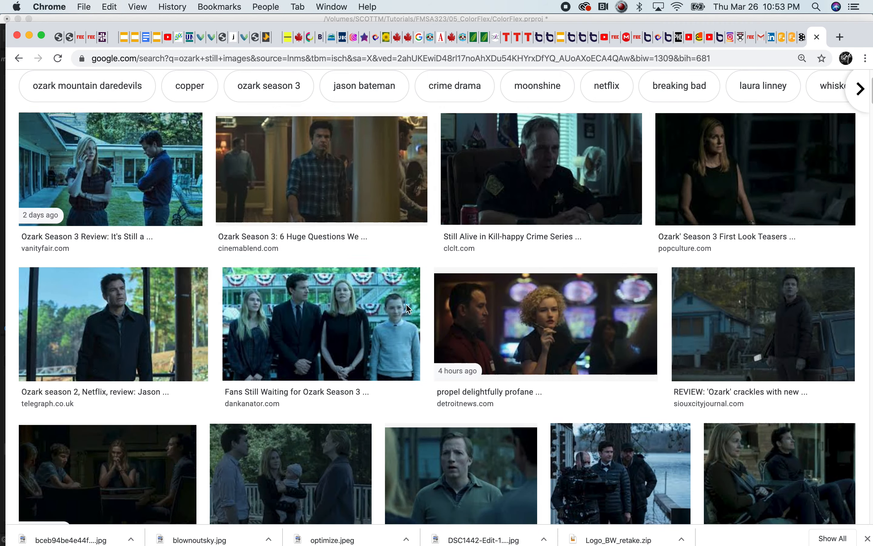
pyautogui.scroll(2, 264, 164)
pyautogui.scroll(-6, 689, 297)
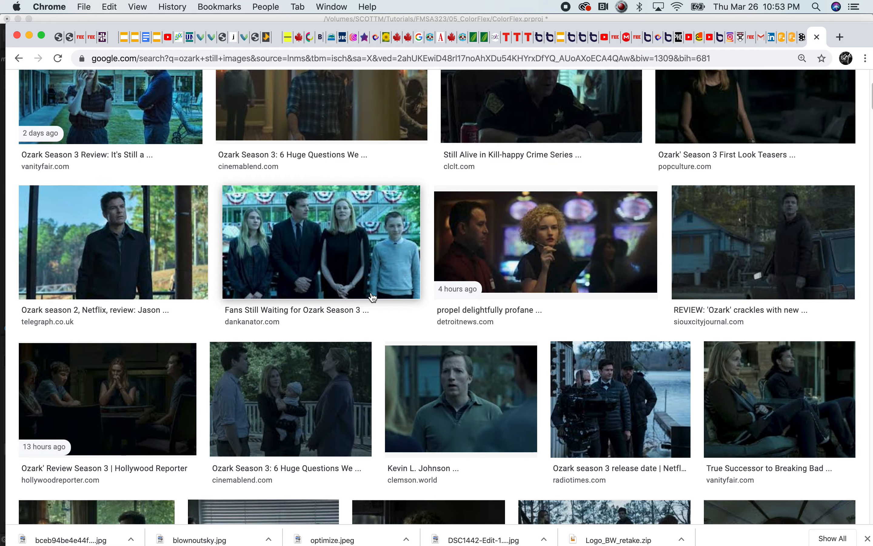
pyautogui.scroll(-5, 361, 322)
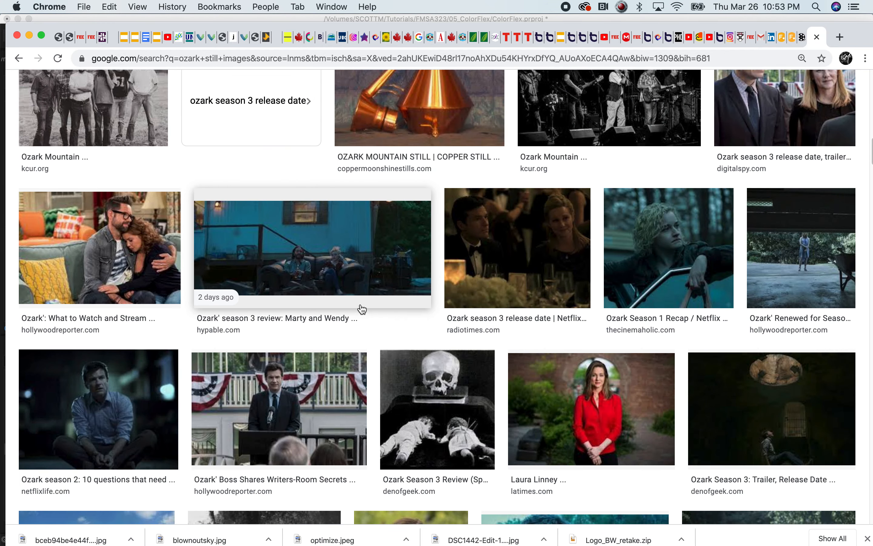
pyautogui.scroll(2, 366, 317)
pyautogui.scroll(-6, 365, 313)
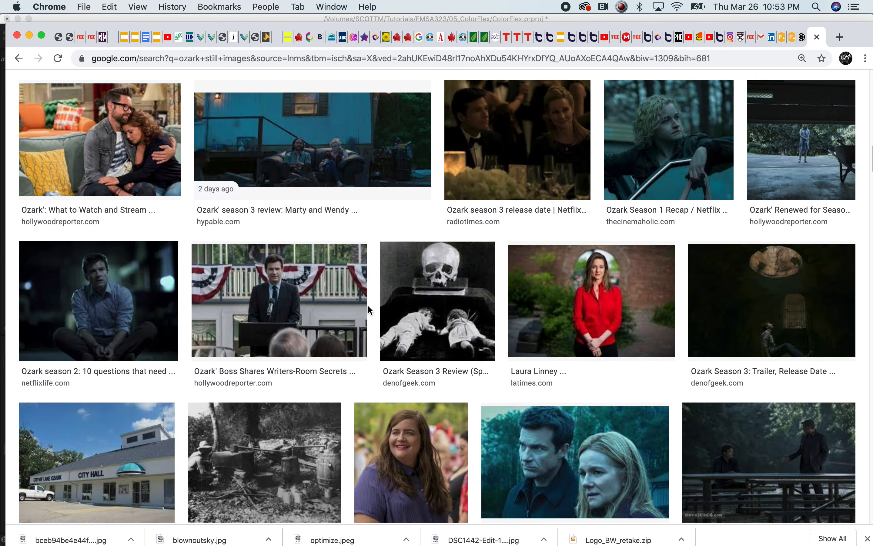
pyautogui.scroll(-3, 369, 303)
pyautogui.scroll(8, 375, 289)
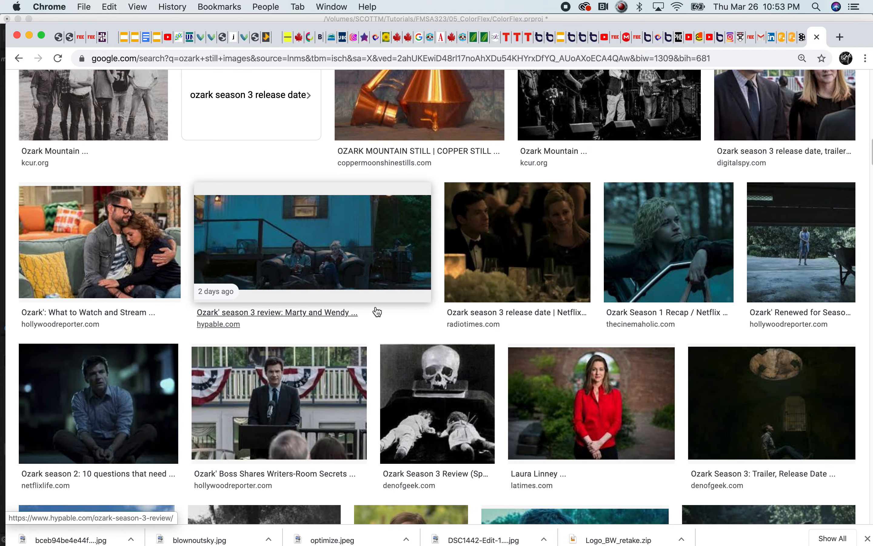
pyautogui.scroll(10, 377, 305)
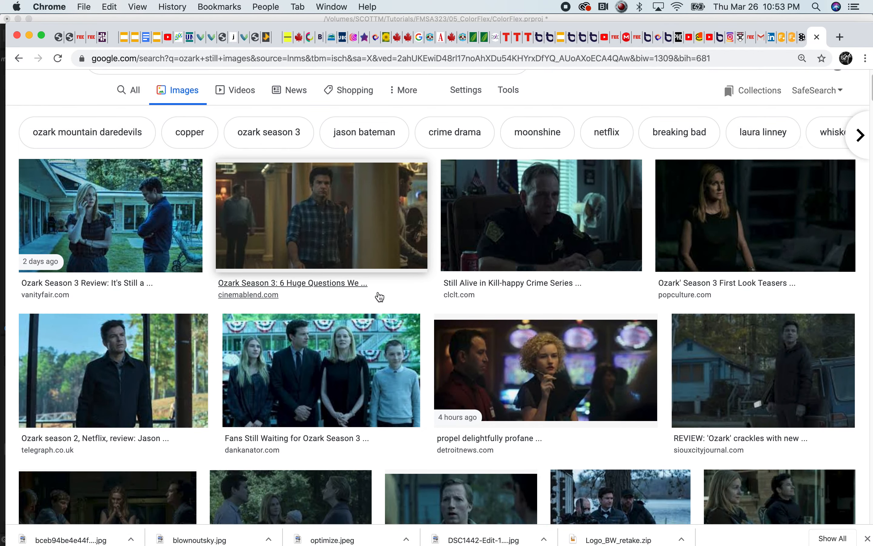
pyautogui.scroll(-5, 382, 291)
pyautogui.scroll(5, 388, 289)
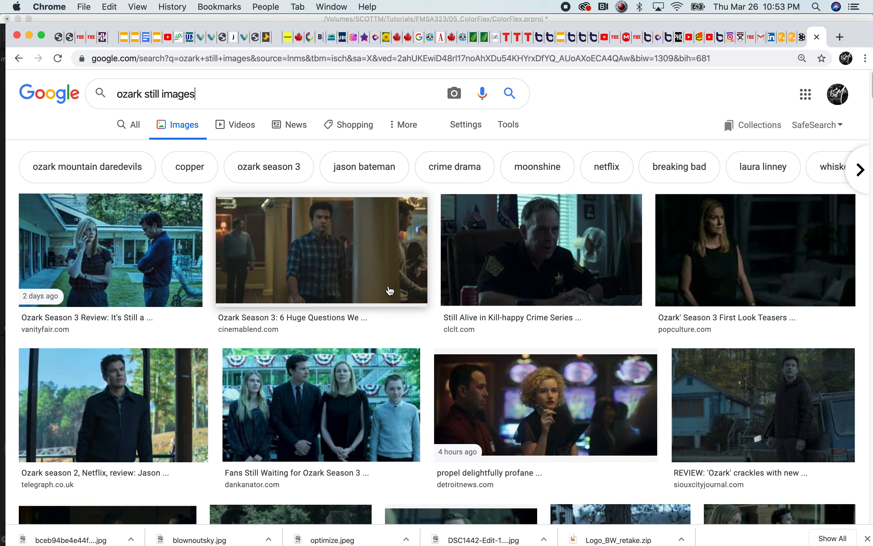
# Return to Premiere Pro and reposition the Lumetri Scopes window to compare the man's picture with its RGB parade
pyautogui.press('super+Tab')
pyautogui.press('super+Tab')
pyautogui.press('super+Tab')
pyautogui.press('super+Tab')
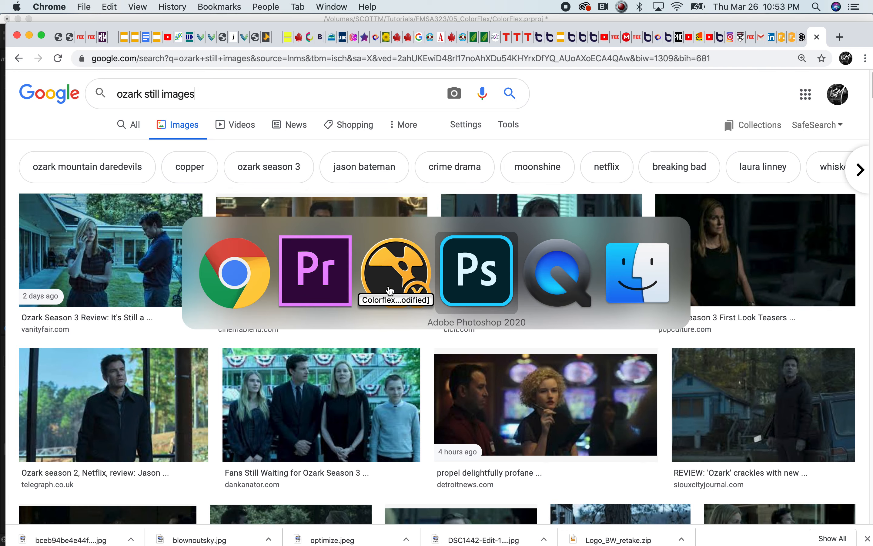
pyautogui.press('super+Tab')
pyautogui.press('super+Tab')
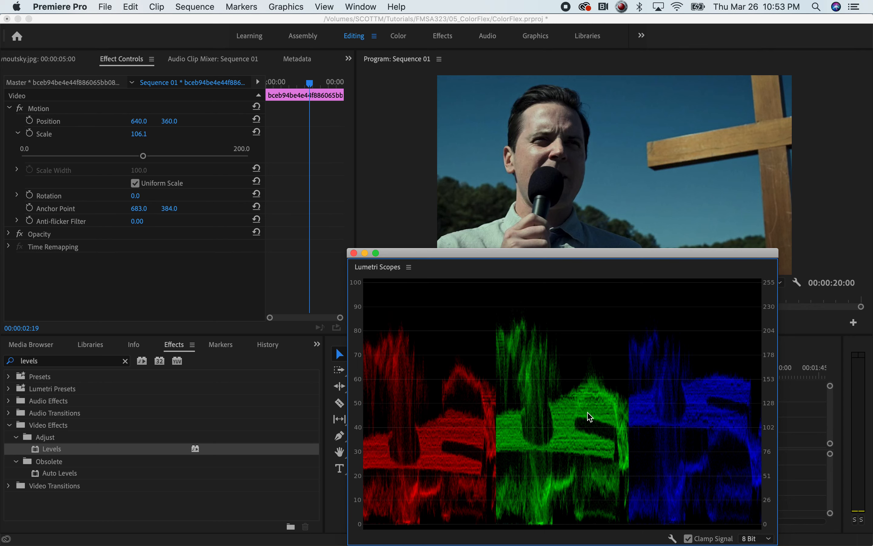
pyautogui.moveTo(586, 267); pyautogui.dragTo(296, 235)
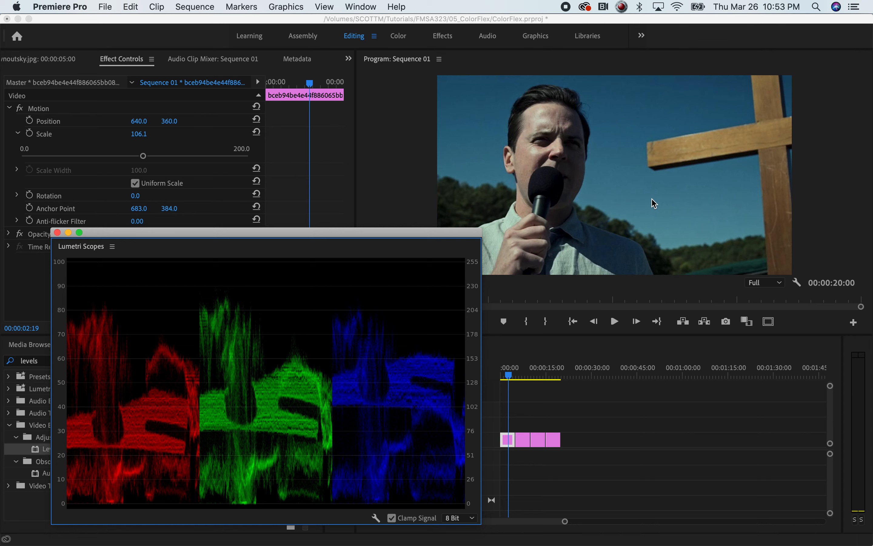
pyautogui.moveTo(364, 233); pyautogui.dragTo(652, 226)
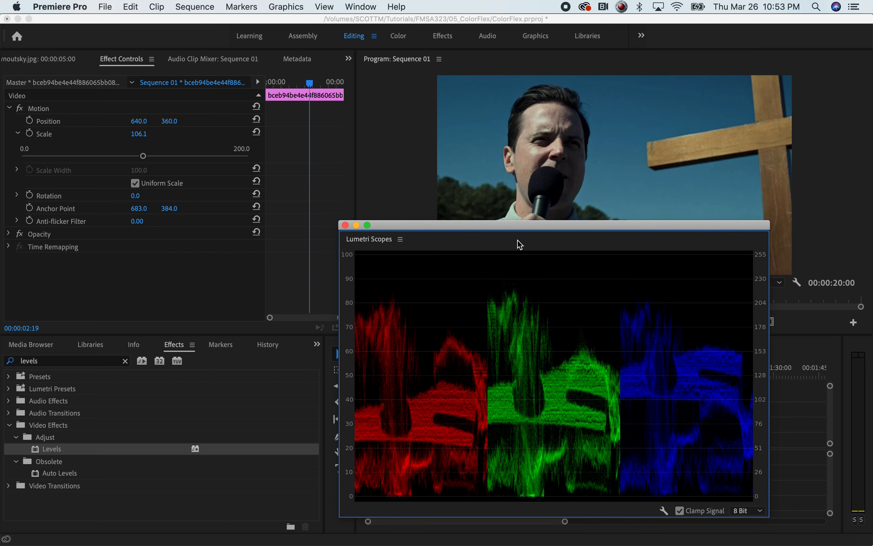
pyautogui.moveTo(519, 231); pyautogui.dragTo(541, 235)
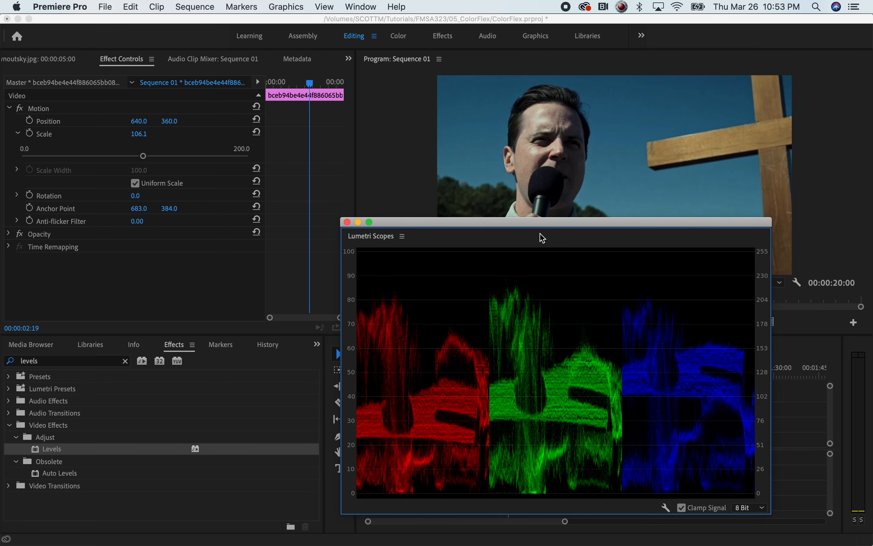
# Search the effects for "rgb" and apply Color Balance (RGB) to the selected clip
pyautogui.click(143, 288)
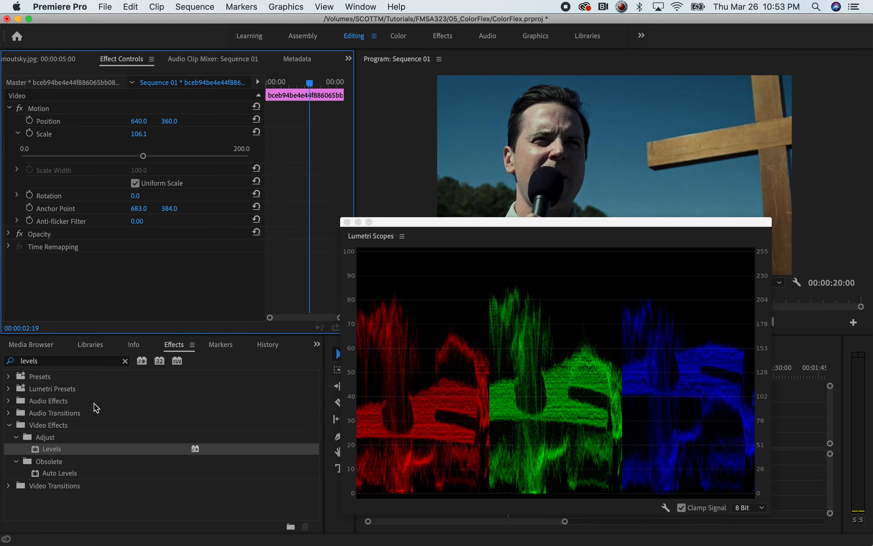
pyautogui.click(52, 361)
pyautogui.doubleClick(50, 359)
pyautogui.write('rgb')
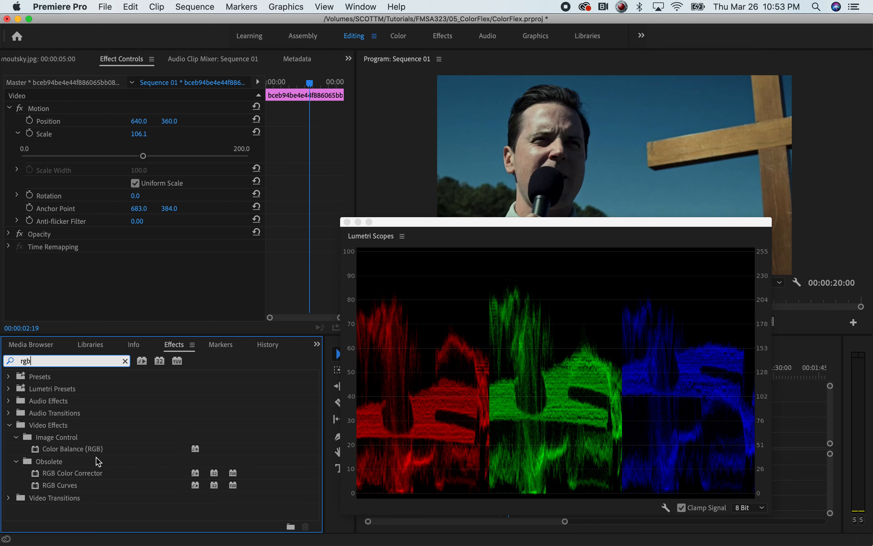
pyautogui.click(9, 425)
pyautogui.click(9, 426)
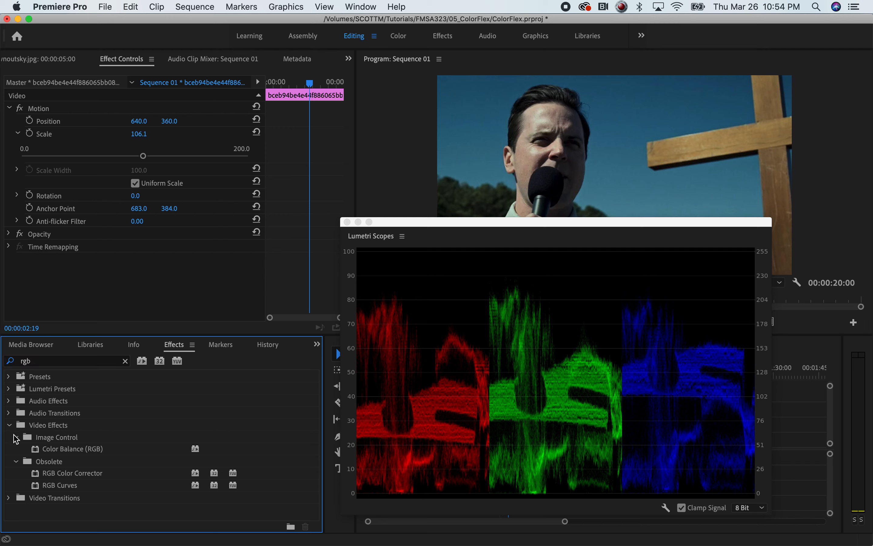
pyautogui.click(15, 438)
pyautogui.click(55, 452)
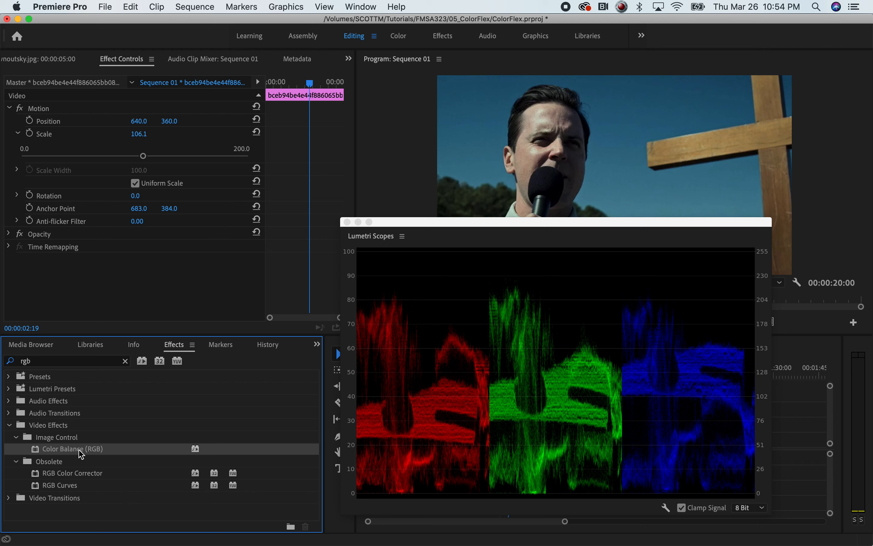
pyautogui.moveTo(100, 455); pyautogui.dragTo(33, 302)
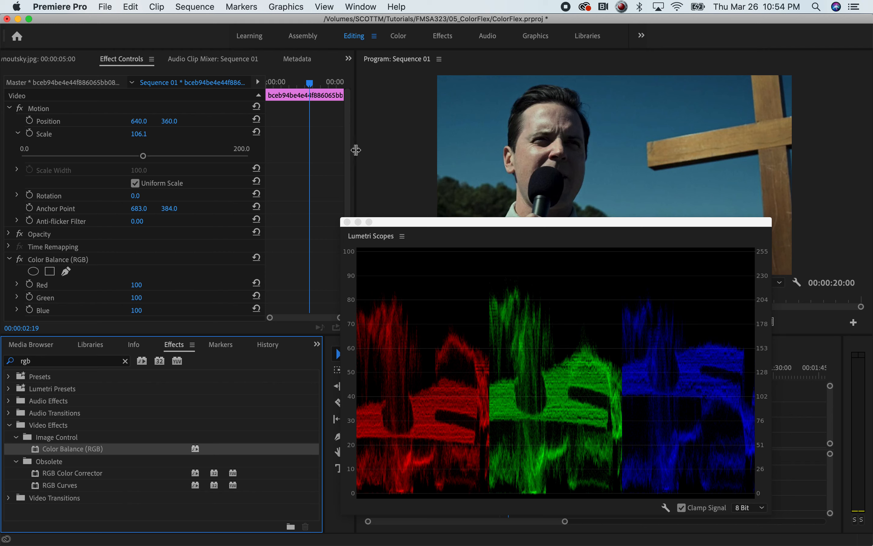
# Switch to Nuke to view how the red, green and blue rectangles mix where they overlap in Plus1
pyautogui.moveTo(347, 157); pyautogui.dragTo(343, 188)
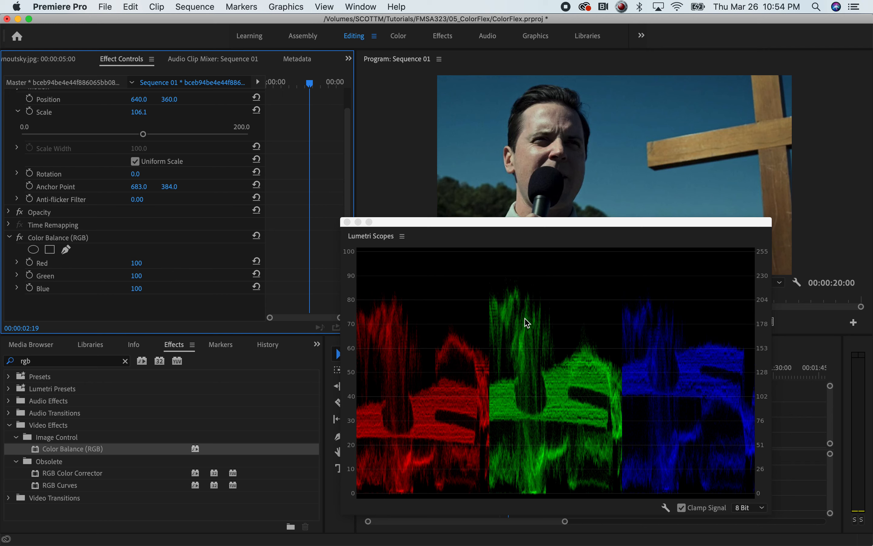
pyautogui.press('super+Tab')
pyautogui.press('super+Tab')
pyautogui.press('super+Tab')
pyautogui.press('super+Tab')
pyautogui.press('super+Tab')
pyautogui.press('super+Tab')
pyautogui.press('super+Tab')
pyautogui.press('super+Tab')
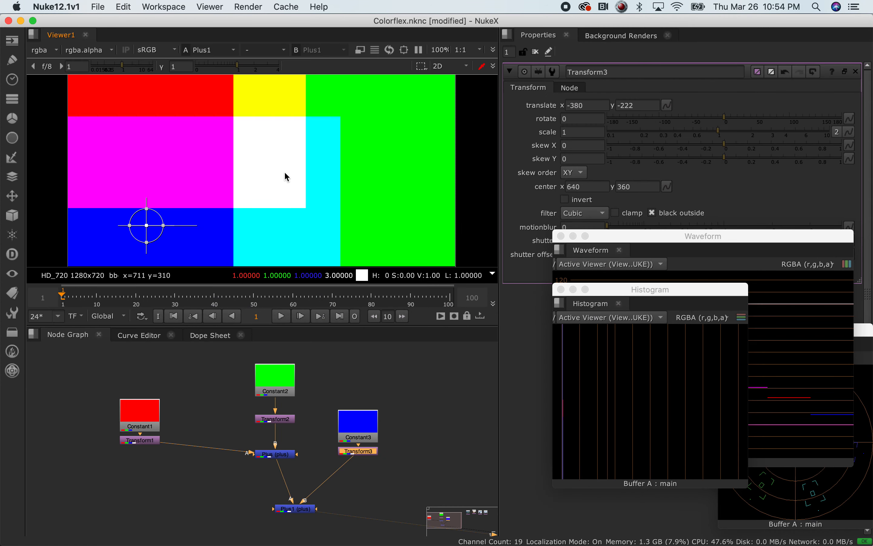
# Return to Premiere Pro and set the Blue value of Color Balance (RGB) to 107
pyautogui.press('super+Tab')
pyautogui.press('super+Tab')
pyautogui.press('super+Tab')
pyautogui.press('super+Tab')
pyautogui.press('super+Tab')
pyautogui.press('super+Tab')
pyautogui.press('super+Tab')
pyautogui.press('super+Tab')
pyautogui.press('super+Tab')
pyautogui.press('super+Tab')
pyautogui.press('super+Tab')
pyautogui.press('super+Tab')
pyautogui.press('super+Tab')
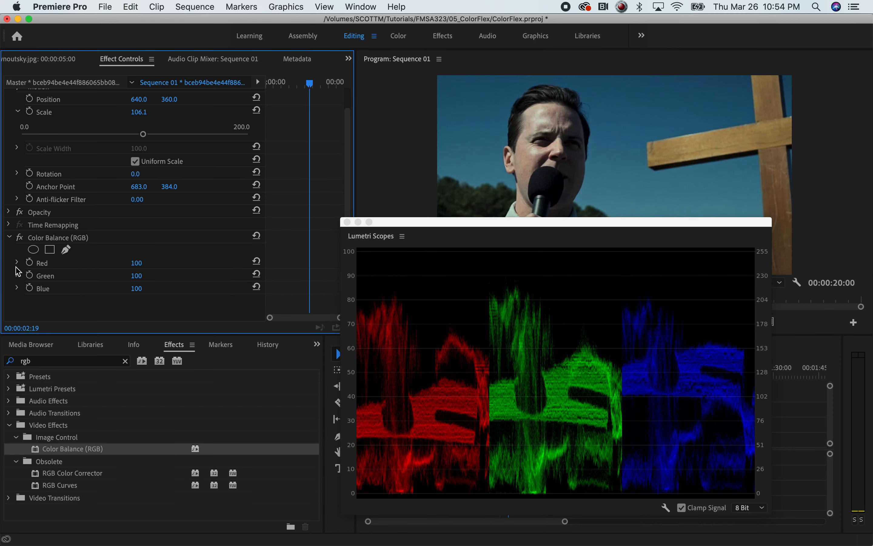
pyautogui.click(17, 288)
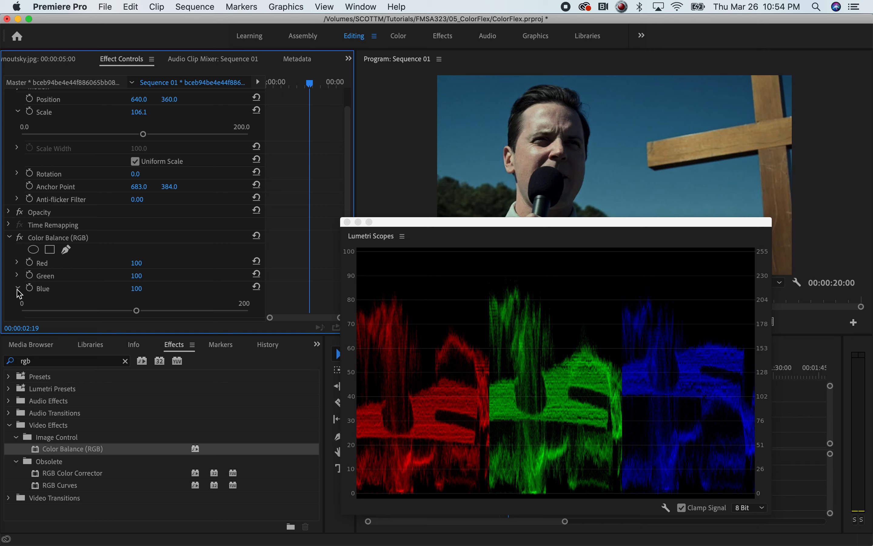
pyautogui.moveTo(138, 313); pyautogui.dragTo(144, 314)
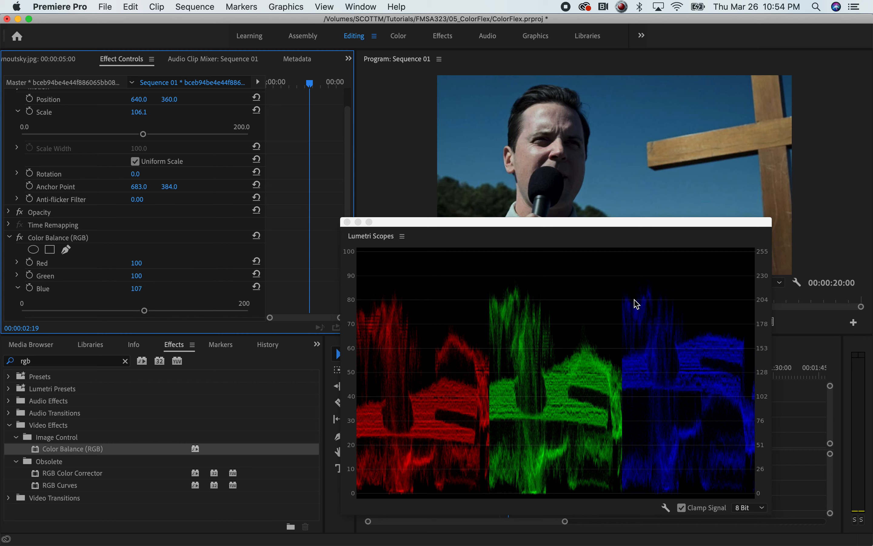
# Toggle the Color Balance (RGB) effect to compare the picture with and without the blue increase
pyautogui.click(19, 237)
pyautogui.click(18, 237)
pyautogui.click(17, 236)
pyautogui.click(17, 237)
# Set the Red value of Color Balance (RGB) to 105 and move the Lumetri Scopes window below the picture
pyautogui.click(17, 263)
pyautogui.moveTo(137, 285); pyautogui.dragTo(140, 286)
pyautogui.moveTo(479, 225); pyautogui.dragTo(440, 308)
# Turn Color Balance (RGB) off and on again to compare the original picture with the red and blue adjustments
pyautogui.click(20, 239)
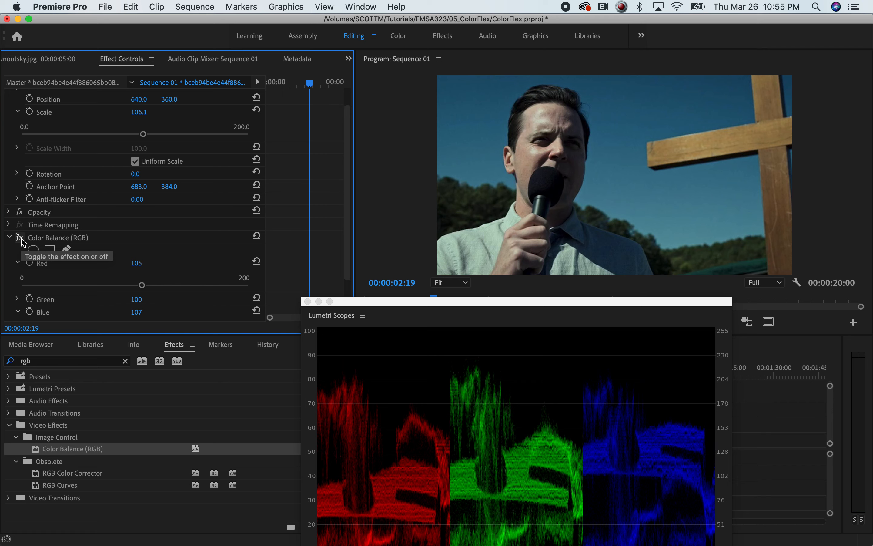
pyautogui.click(20, 239)
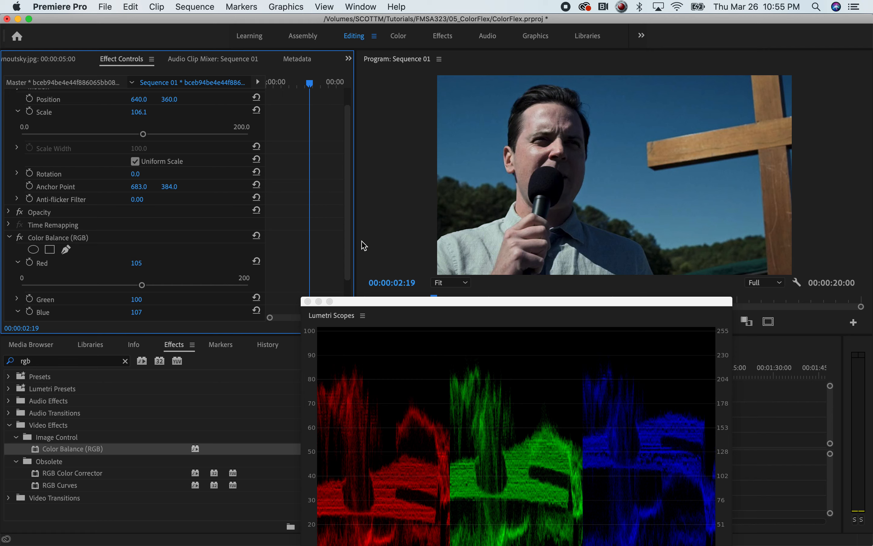
pyautogui.moveTo(349, 244); pyautogui.dragTo(347, 285)
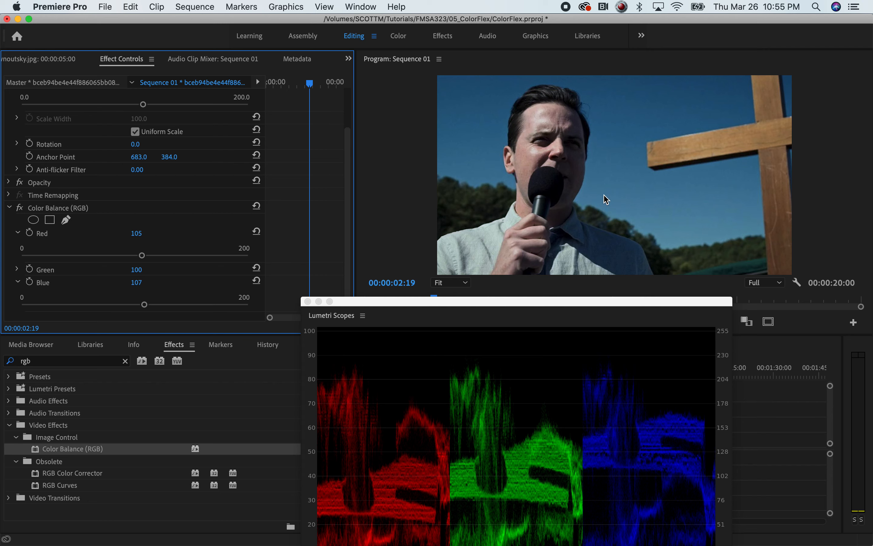
# Collapse and disable the Color Balance (RGB) effect, and move the Lumetri Scopes window up to show the full parade
pyautogui.click(10, 209)
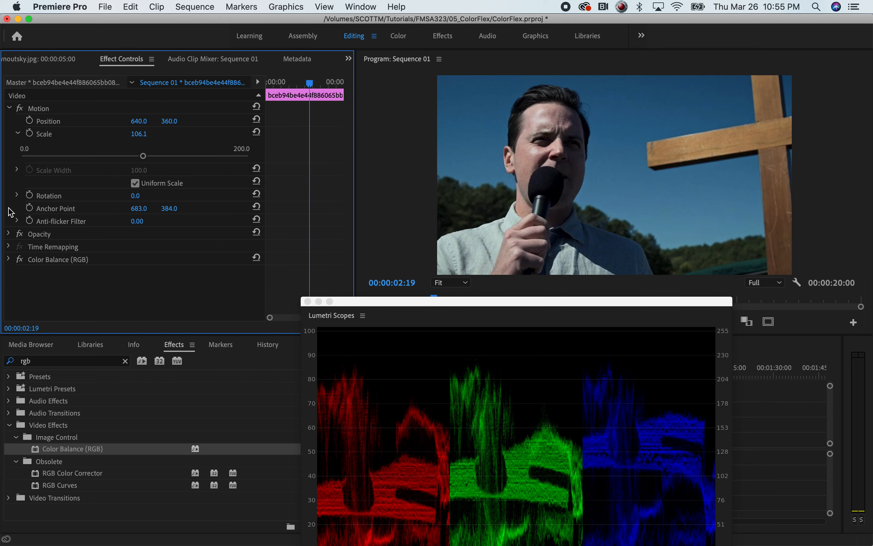
pyautogui.click(9, 260)
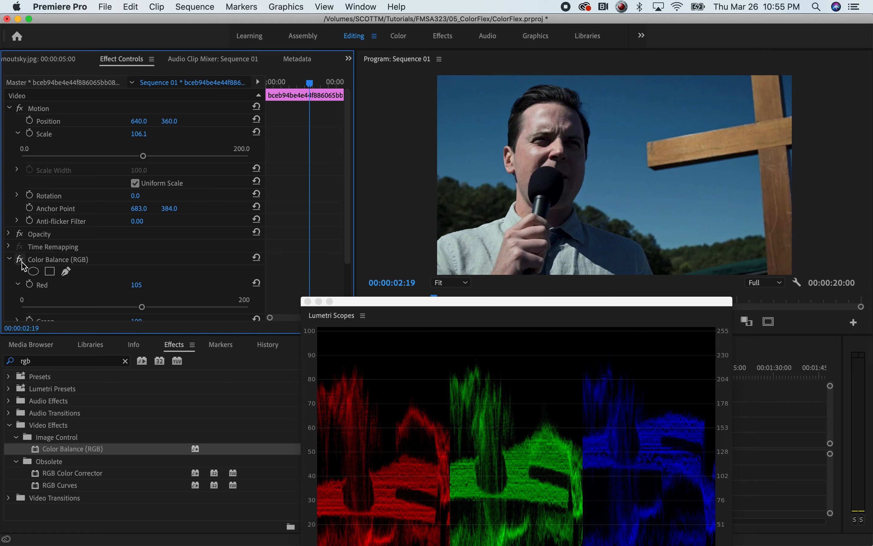
pyautogui.click(9, 259)
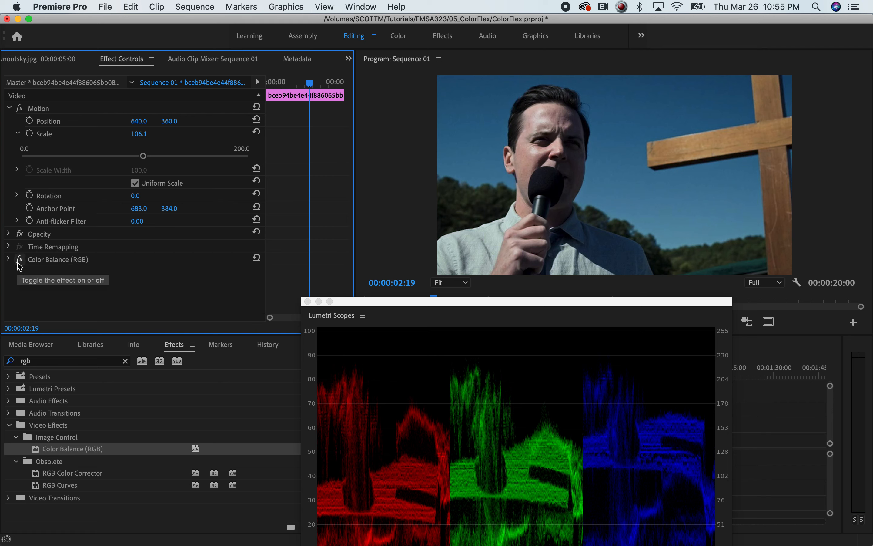
pyautogui.click(19, 262)
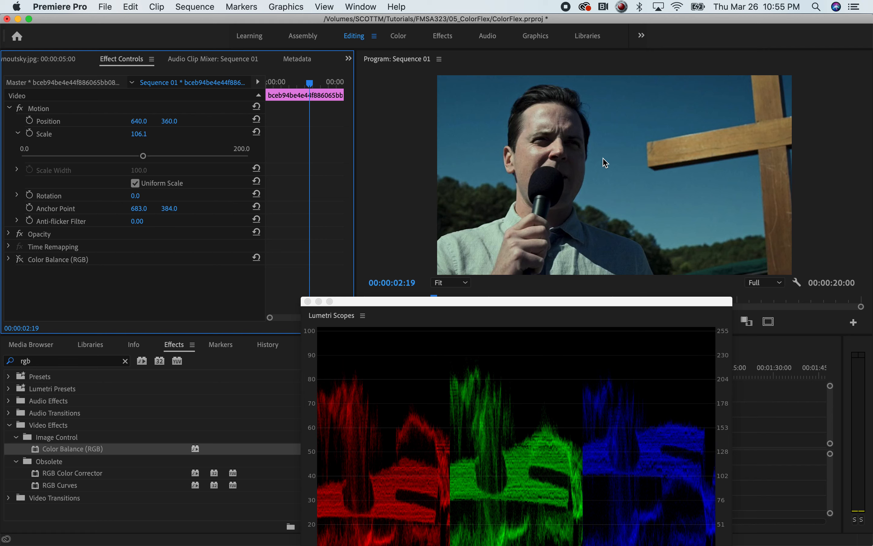
pyautogui.moveTo(388, 305); pyautogui.dragTo(460, 240)
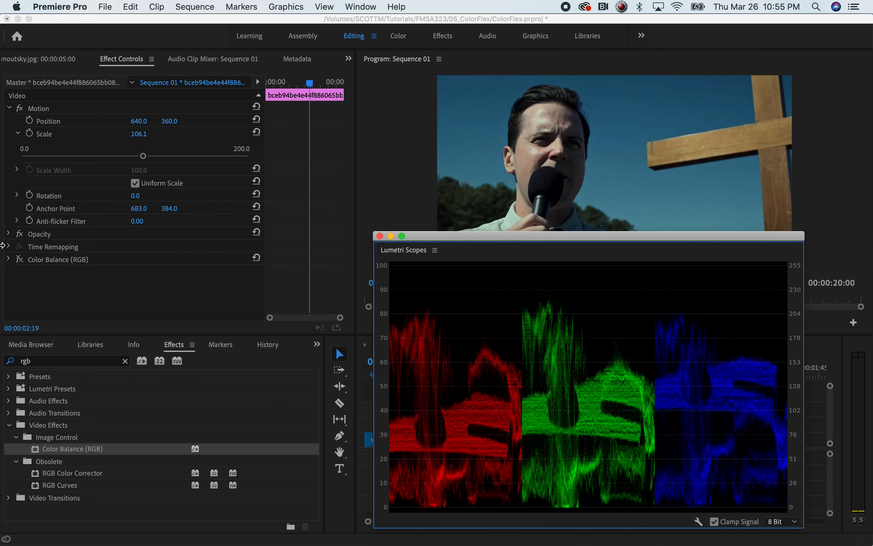
# Clear the effects search and search for "lumetri" instead
pyautogui.click(59, 299)
pyautogui.click(124, 362)
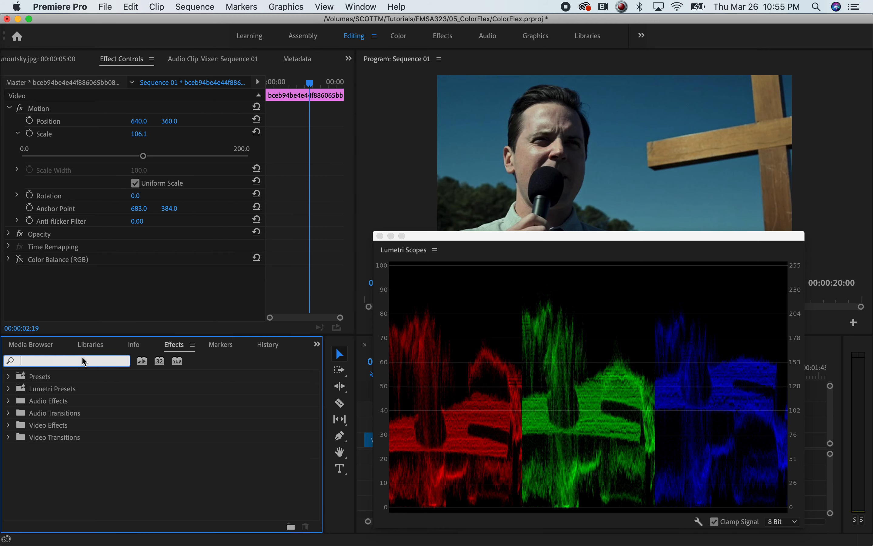
pyautogui.write('lumetri')
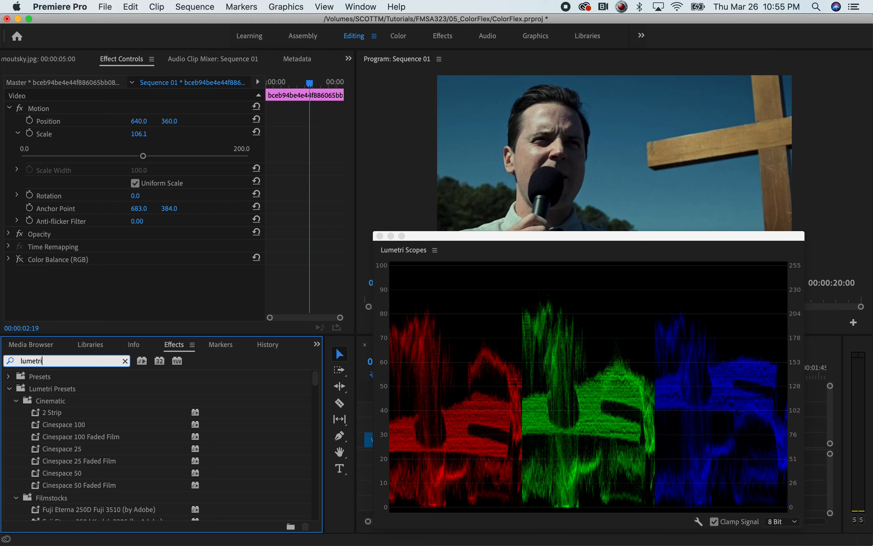
# Apply the Lumetri Color effect from the Color Correction video effects to the clip of the man with the microphone
pyautogui.click(14, 398)
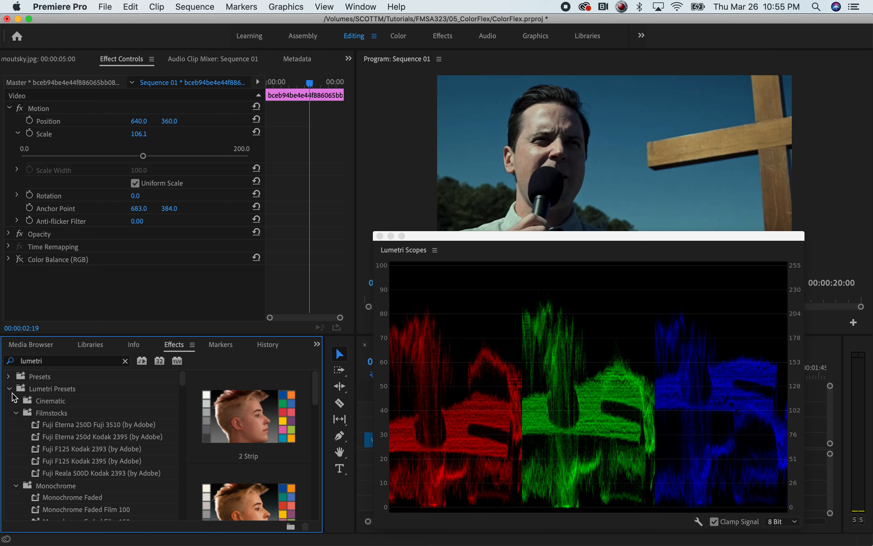
pyautogui.click(99, 360)
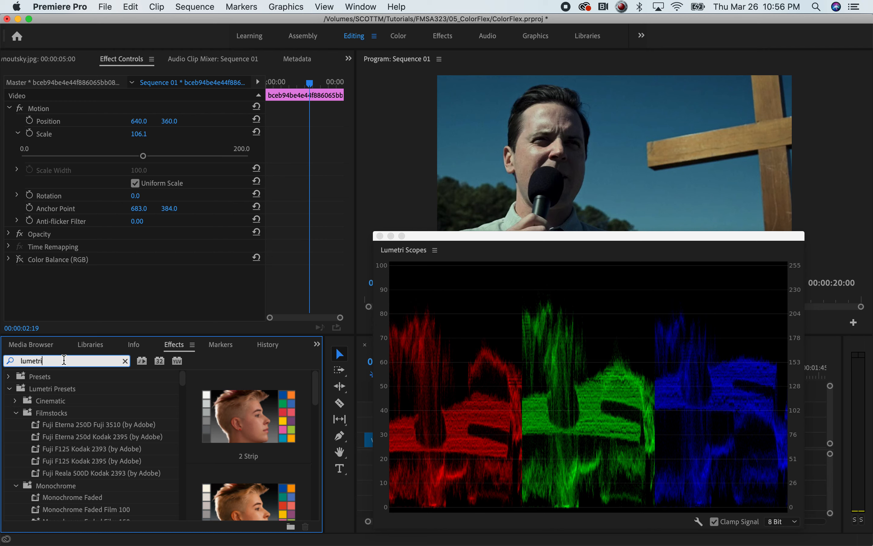
pyautogui.click(9, 388)
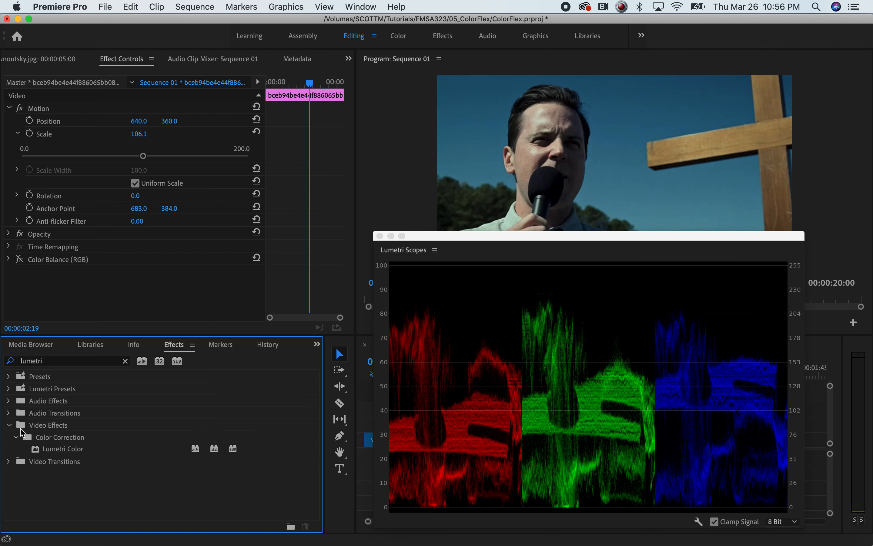
pyautogui.moveTo(42, 451); pyautogui.dragTo(47, 290)
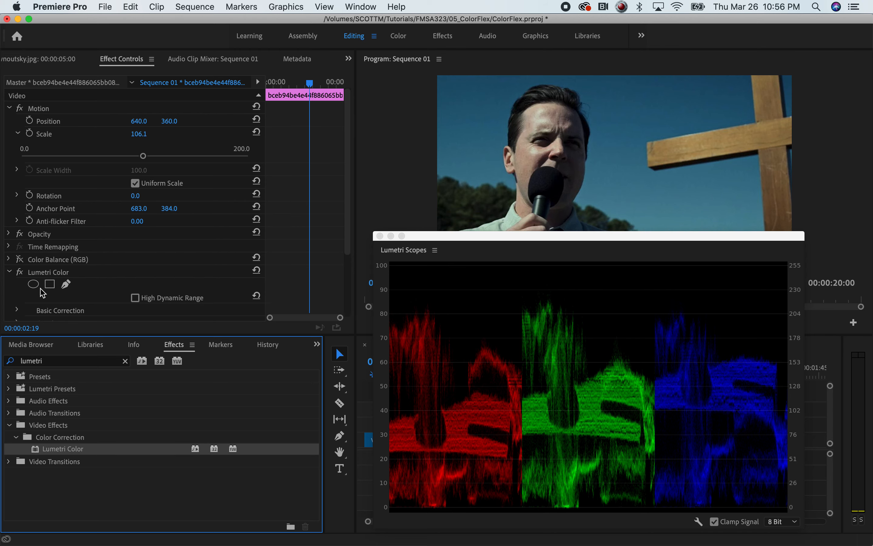
# Move the Lumetri Scopes window lower to uncover the picture and expand Basic Correction under Lumetri Color
pyautogui.moveTo(429, 237); pyautogui.dragTo(397, 286)
pyautogui.moveTo(343, 152); pyautogui.dragTo(331, 230)
pyautogui.click(17, 225)
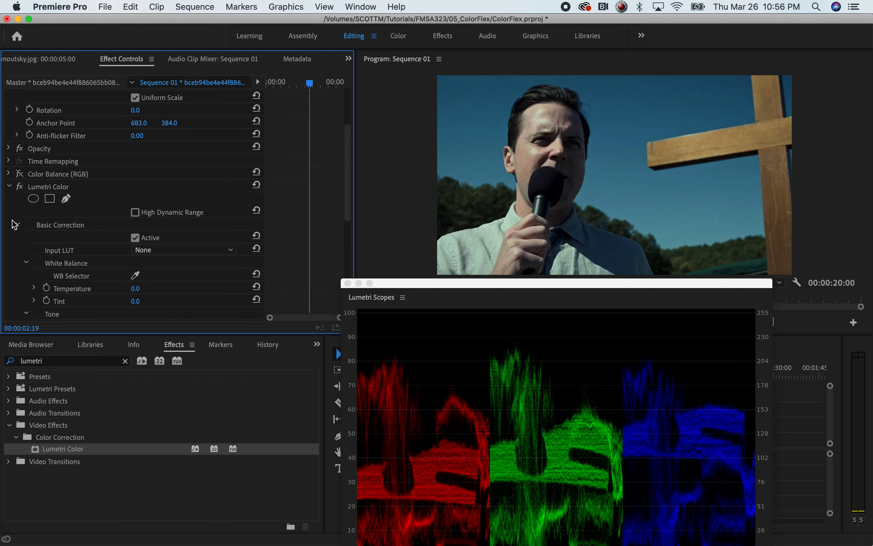
pyautogui.moveTo(349, 201); pyautogui.dragTo(347, 224)
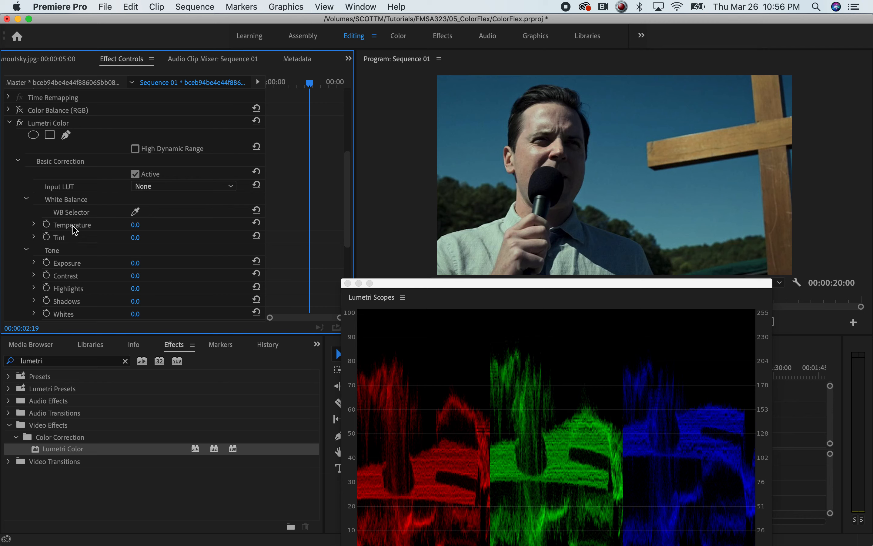
# Try setting the white balance by sampling the man's face with the WB Selector, and undo it
pyautogui.click(136, 212)
pyautogui.click(564, 148)
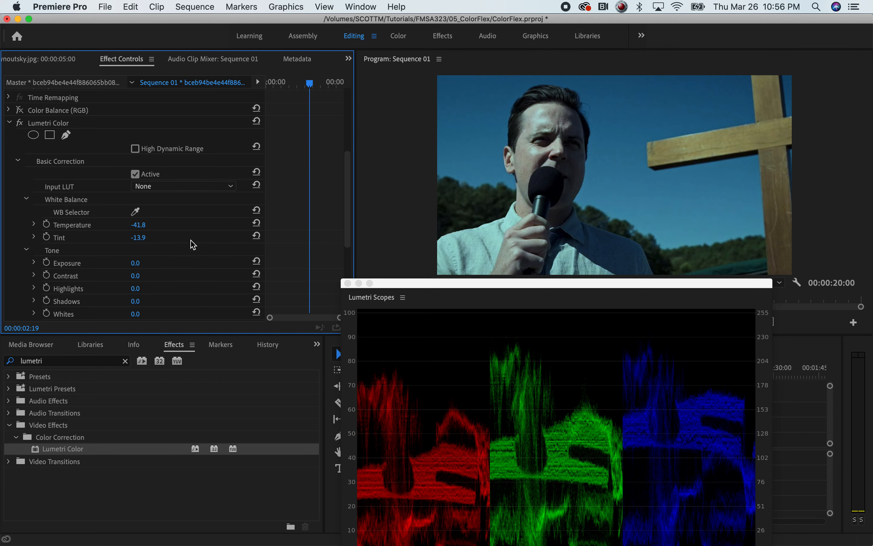
pyautogui.moveTo(383, 284); pyautogui.dragTo(432, 263)
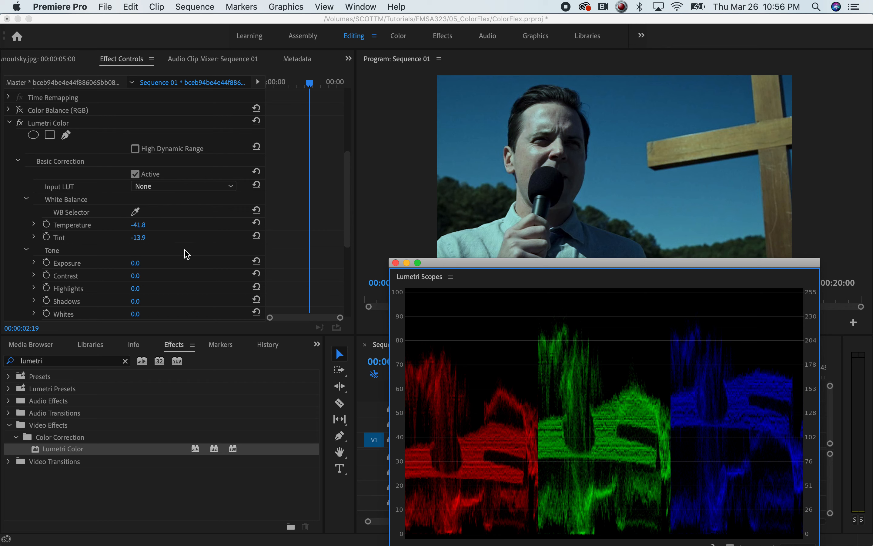
pyautogui.press('super+z')
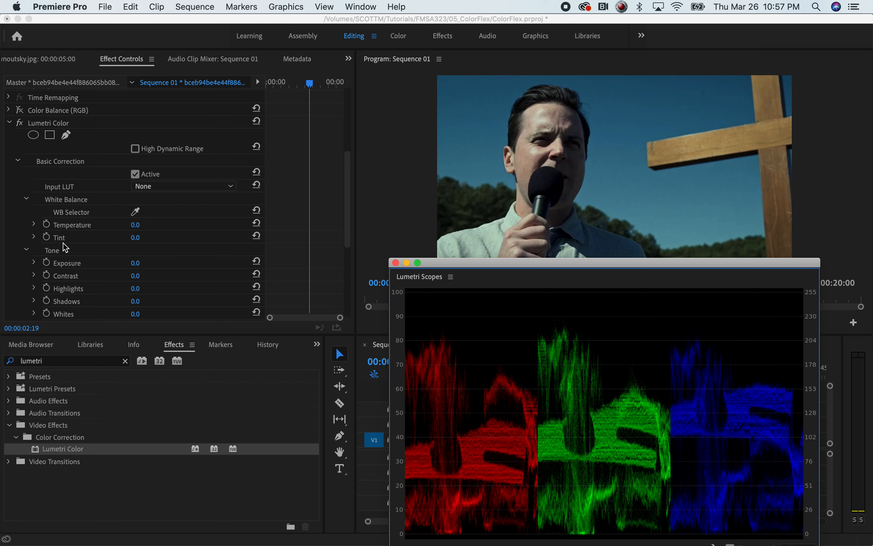
# Try lowering the Lumetri Color Temperature to about -20.6, and set it back to 0
pyautogui.click(34, 224)
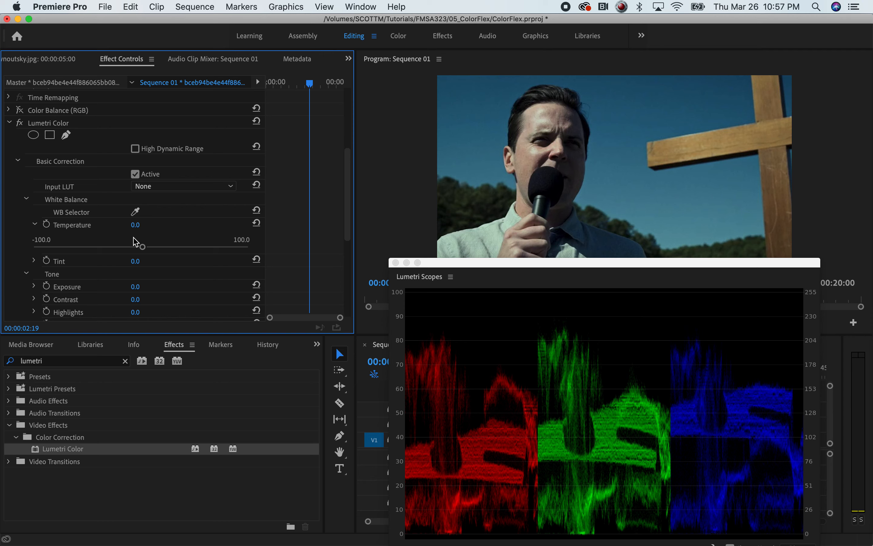
pyautogui.moveTo(146, 249); pyautogui.dragTo(119, 255)
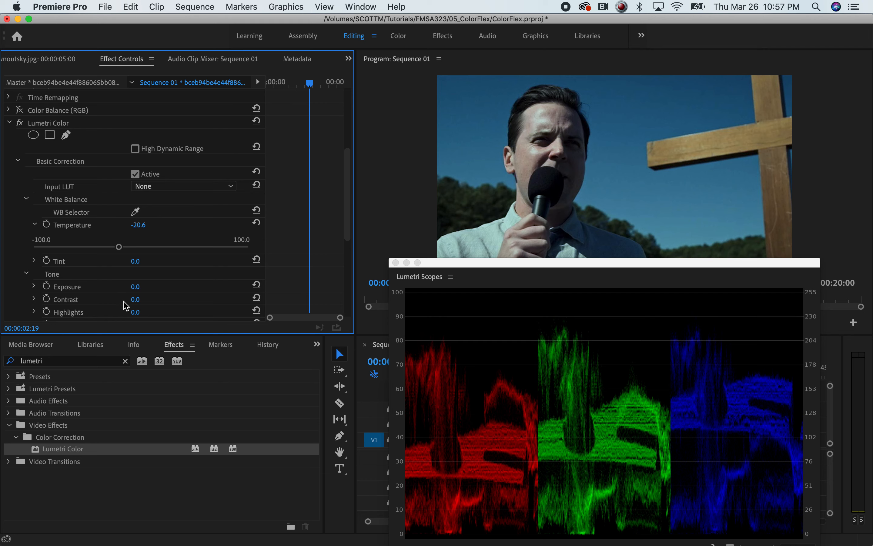
pyautogui.moveTo(346, 217)
pyautogui.mouseDown()
pyautogui.moveTo(346, 244)
pyautogui.moveTo(347, 201)
pyautogui.moveTo(347, 208)
pyautogui.mouseUp()
pyautogui.moveTo(119, 277); pyautogui.dragTo(142, 278)
pyautogui.click(137, 249)
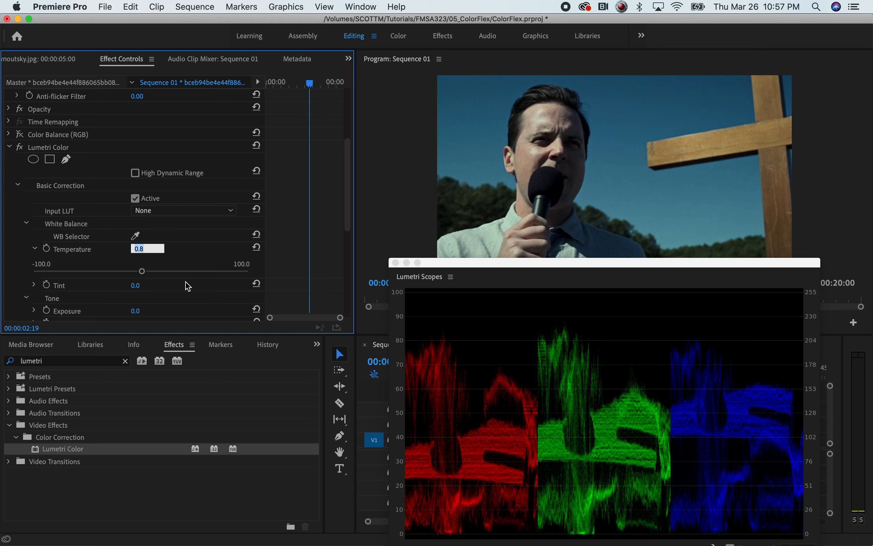
pyautogui.write('0')
pyautogui.press('Return')
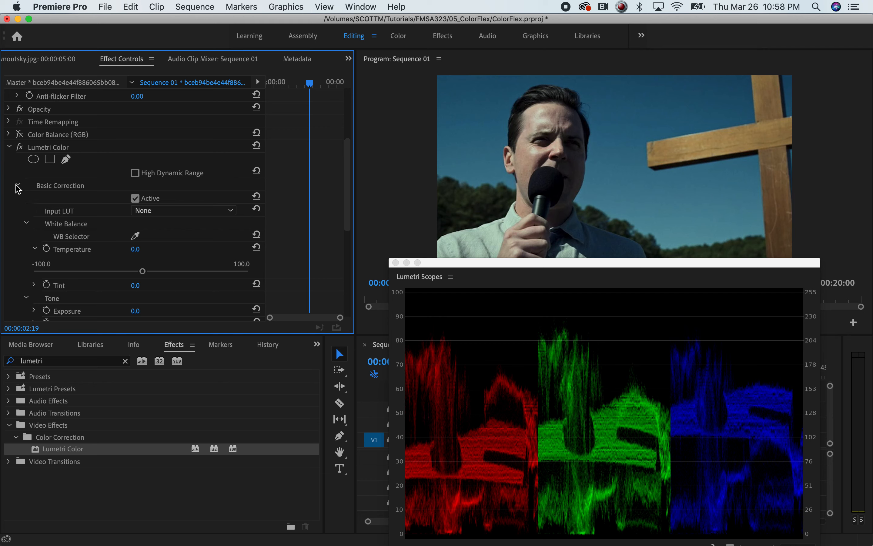
# Examine the Exposure slider in the Tone settings, keeping it at 0, and collapse Basic Correction
pyautogui.scroll(-5, 347, 214)
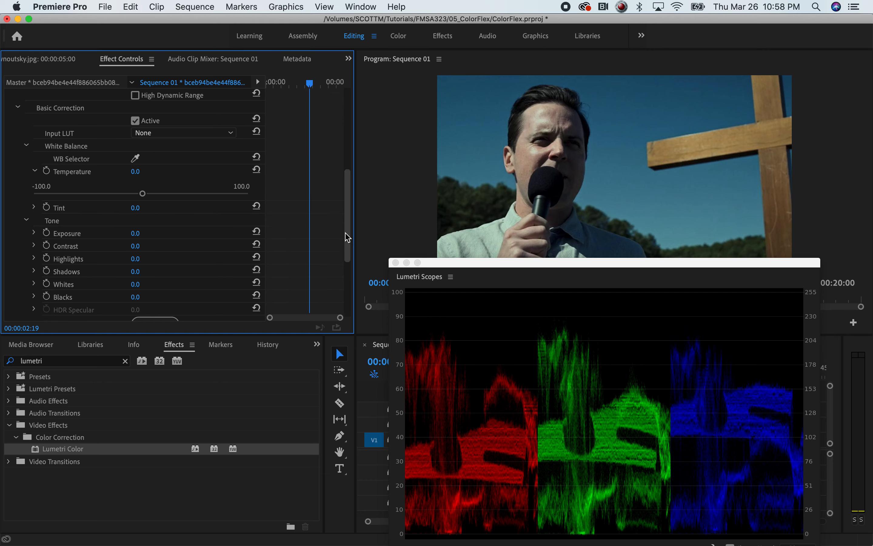
pyautogui.click(33, 233)
pyautogui.moveTo(141, 255)
pyautogui.mouseDown()
pyautogui.moveTo(169, 261)
pyautogui.moveTo(151, 264)
pyautogui.moveTo(203, 259)
pyautogui.moveTo(141, 268)
pyautogui.mouseUp()
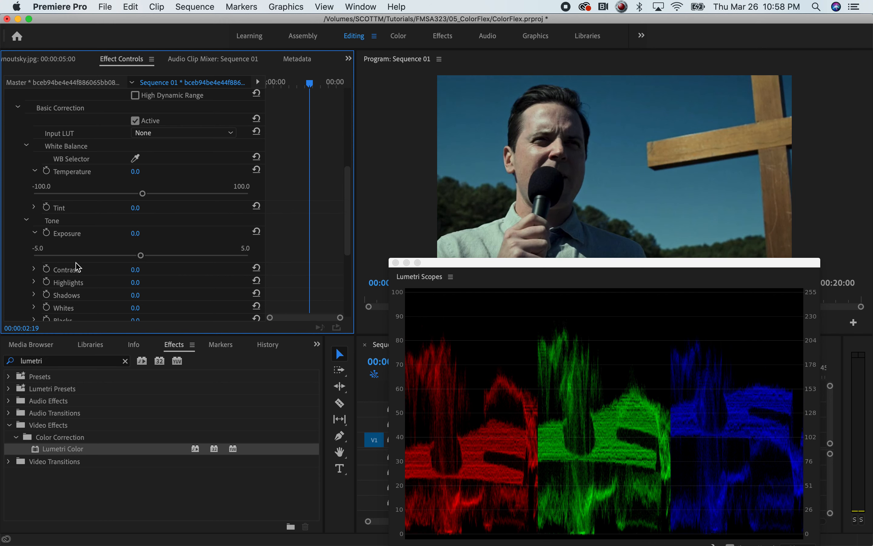
pyautogui.click(18, 108)
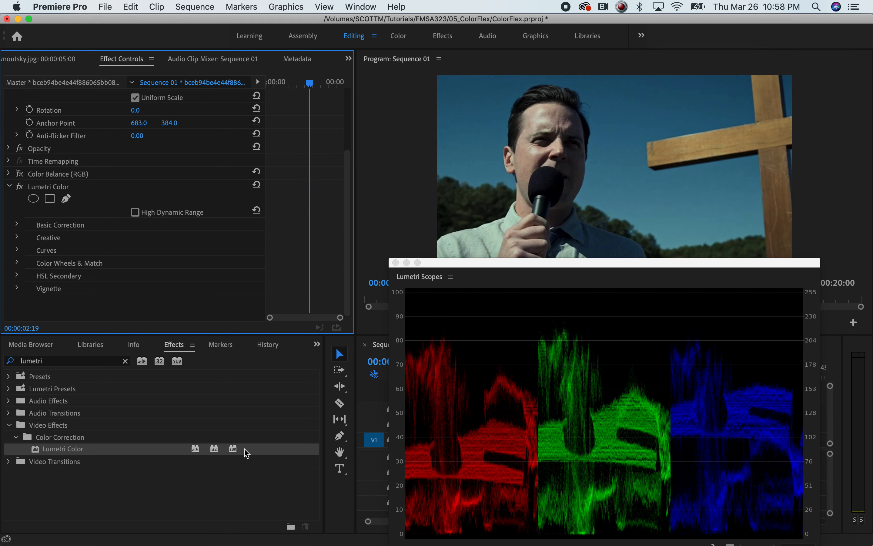
# Switch to Photoshop, cancel the Levels adjustment on the city image, and start a Curves adjustment on the microphone image's Layer 0 copy
pyautogui.press('super+Tab')
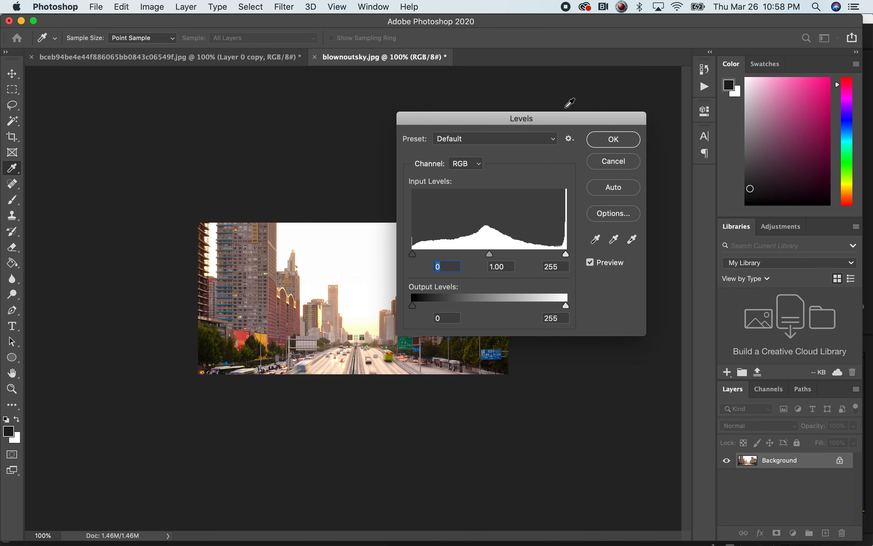
pyautogui.click(618, 161)
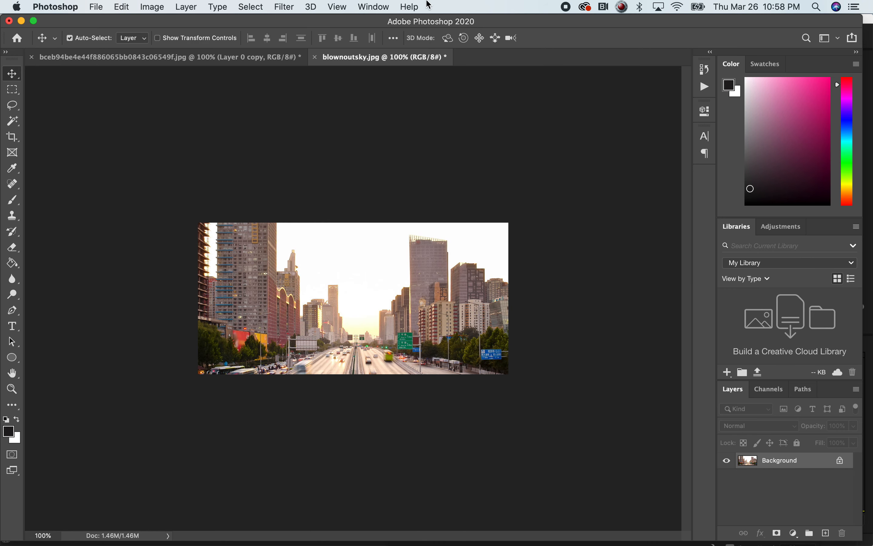
pyautogui.hotkey('ctrl', 'Tab')
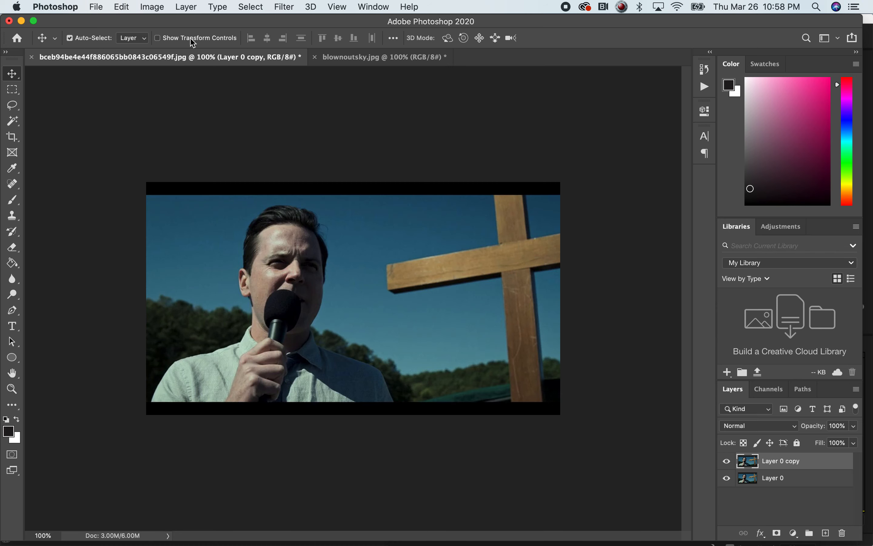
pyautogui.click(153, 6)
pyautogui.moveTo(177, 41)
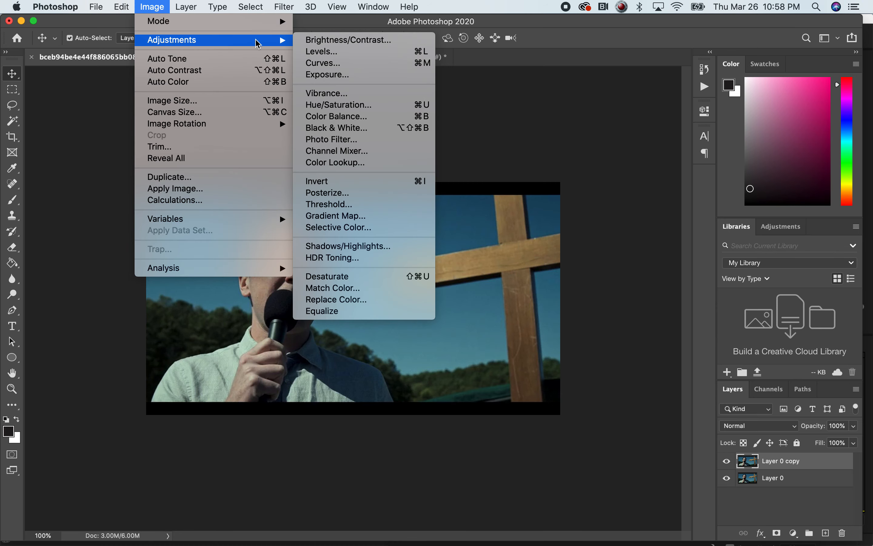
pyautogui.click(318, 63)
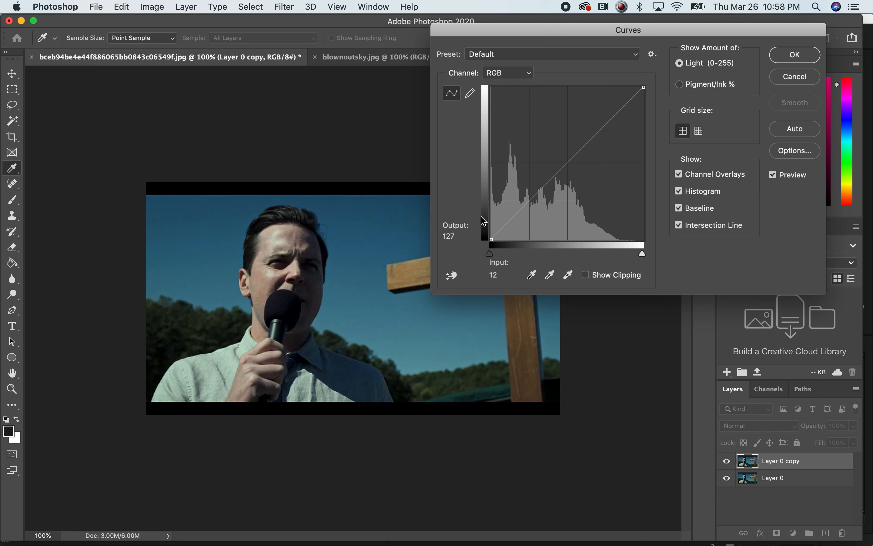
# Try pulling in the RGB curve's black point and moving its white point to input 223, and return both to the corners
pyautogui.moveTo(643, 88)
pyautogui.mouseDown()
pyautogui.moveTo(623, 87)
pyautogui.moveTo(648, 91)
pyautogui.mouseUp()
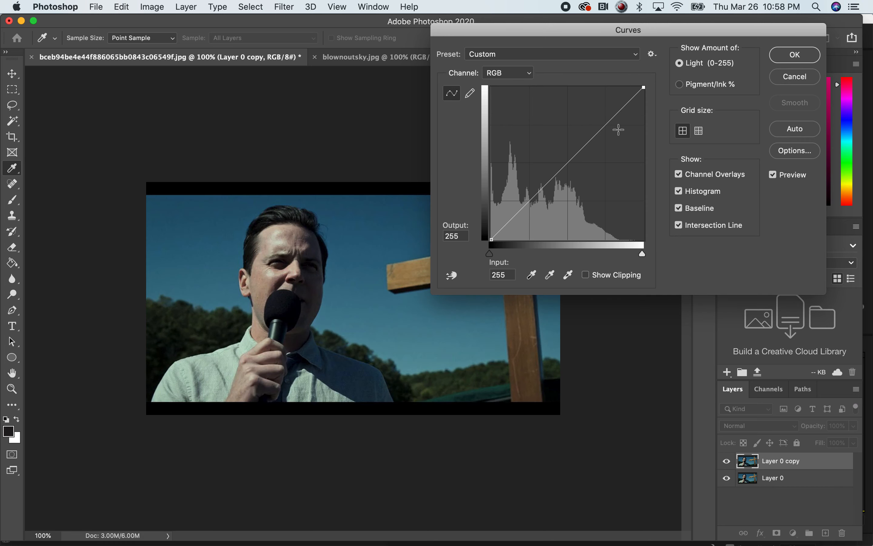
pyautogui.moveTo(493, 238); pyautogui.dragTo(503, 238)
pyautogui.moveTo(643, 87); pyautogui.dragTo(625, 87)
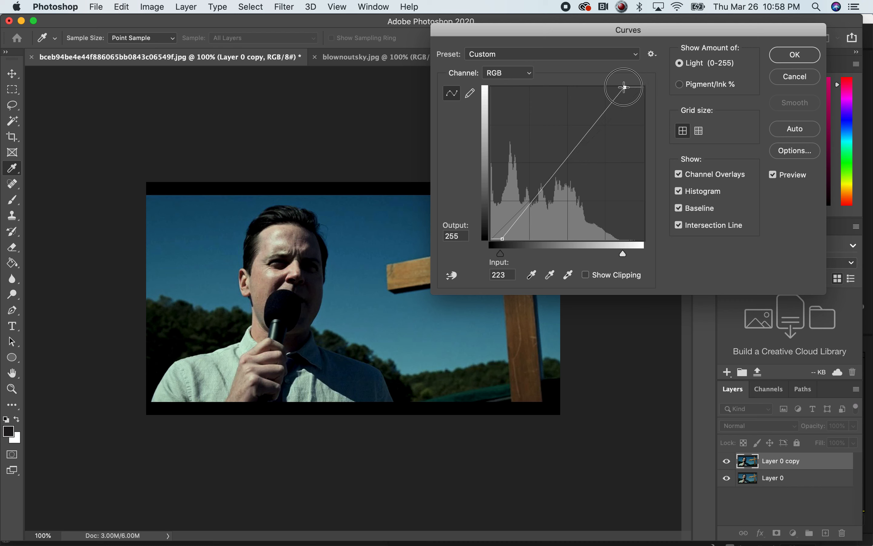
pyautogui.moveTo(505, 238); pyautogui.dragTo(492, 238)
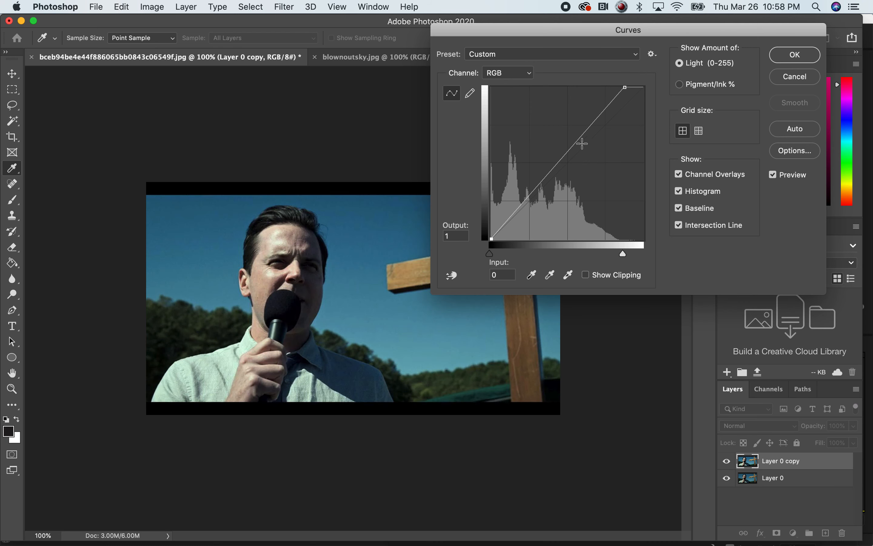
pyautogui.moveTo(626, 87); pyautogui.dragTo(650, 87)
# Add a midtone point to the RGB curve, delete the stray second point, and set it at input 124, output 117
pyautogui.moveTo(564, 165); pyautogui.dragTo(552, 156)
pyautogui.click(540, 148)
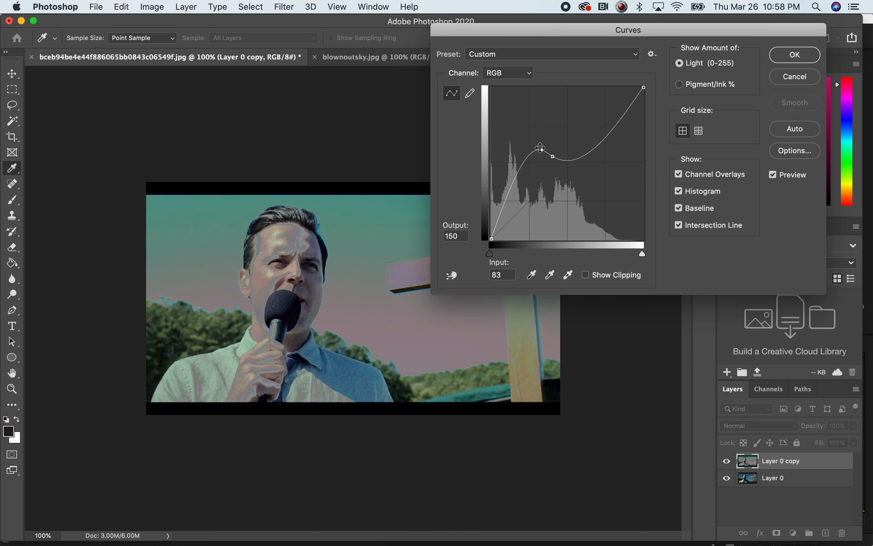
pyautogui.press('Delete')
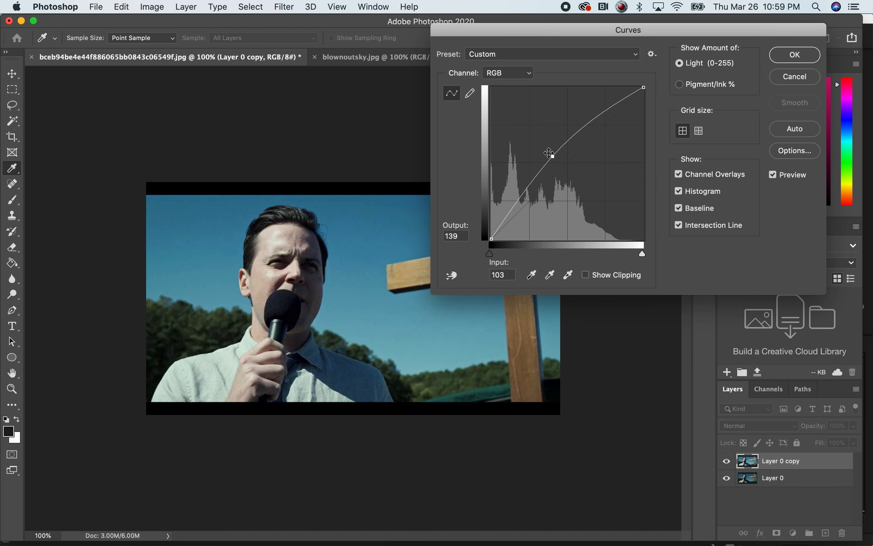
pyautogui.moveTo(550, 158); pyautogui.dragTo(566, 171)
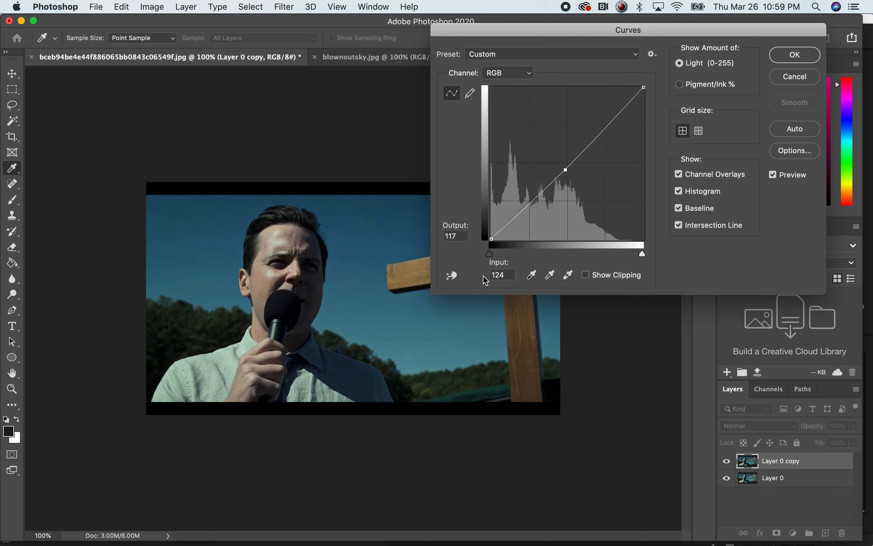
# Try raising the midtones of the RGB curve with different points, and cancel the Curves adjustment
pyautogui.moveTo(567, 169)
pyautogui.mouseDown()
pyautogui.moveTo(555, 157)
pyautogui.moveTo(560, 163)
pyautogui.mouseUp()
pyautogui.click(553, 162)
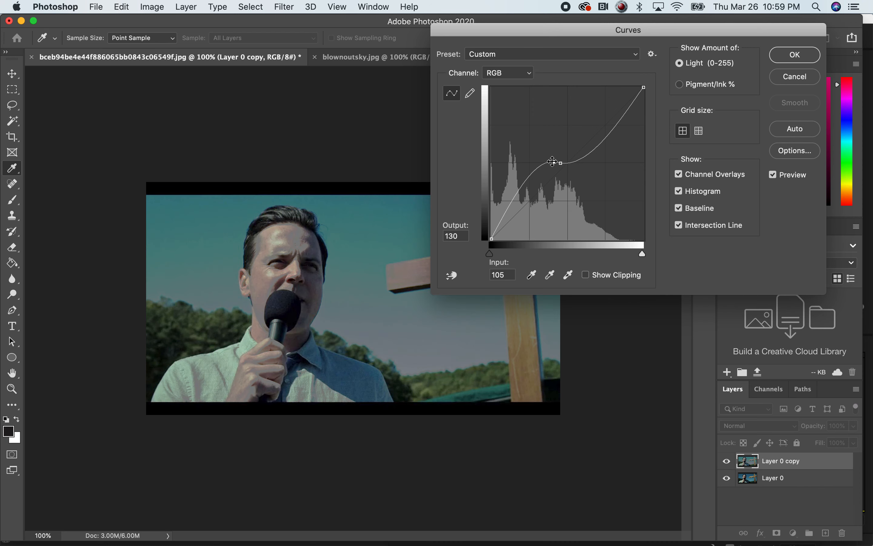
pyautogui.press('Delete')
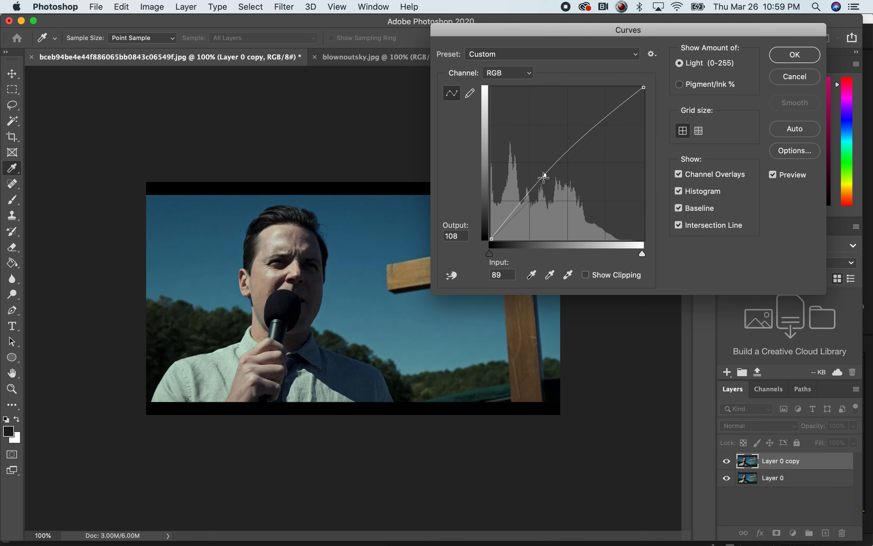
pyautogui.click(541, 176)
pyautogui.moveTo(538, 178); pyautogui.dragTo(569, 162)
pyautogui.click(788, 77)
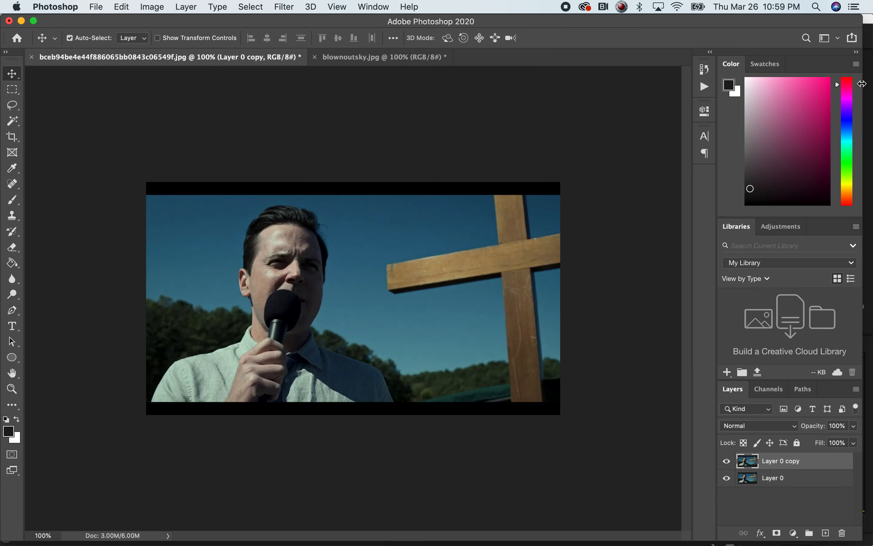
# Switch to Premiere Pro and expand the Curves section of Lumetri Color to reach the RGB curve's black point
pyautogui.press('super+Tab')
pyautogui.press('super+Tab')
pyautogui.press('super+Tab')
pyautogui.press('super+Tab')
pyautogui.press('super+Tab')
pyautogui.press('super+Tab')
pyautogui.press('super+Tab')
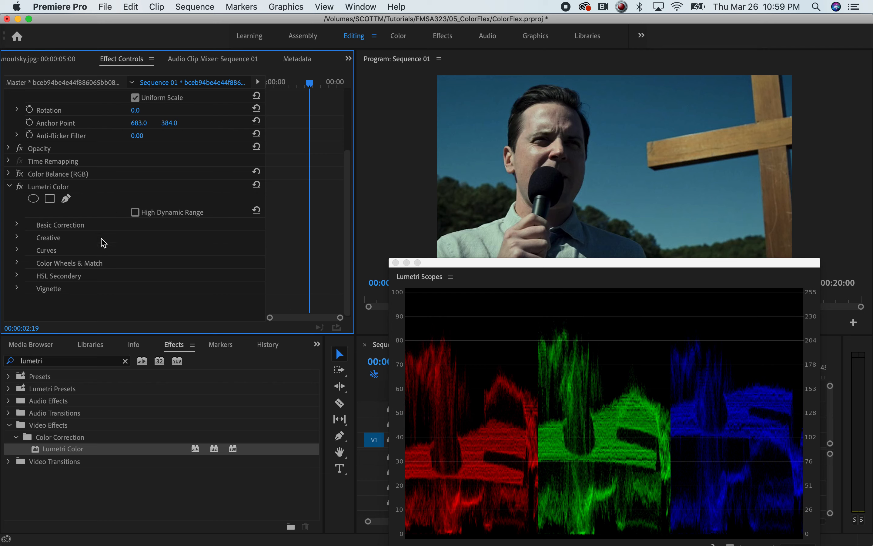
pyautogui.click(17, 250)
pyautogui.moveTo(347, 135); pyautogui.dragTo(347, 173)
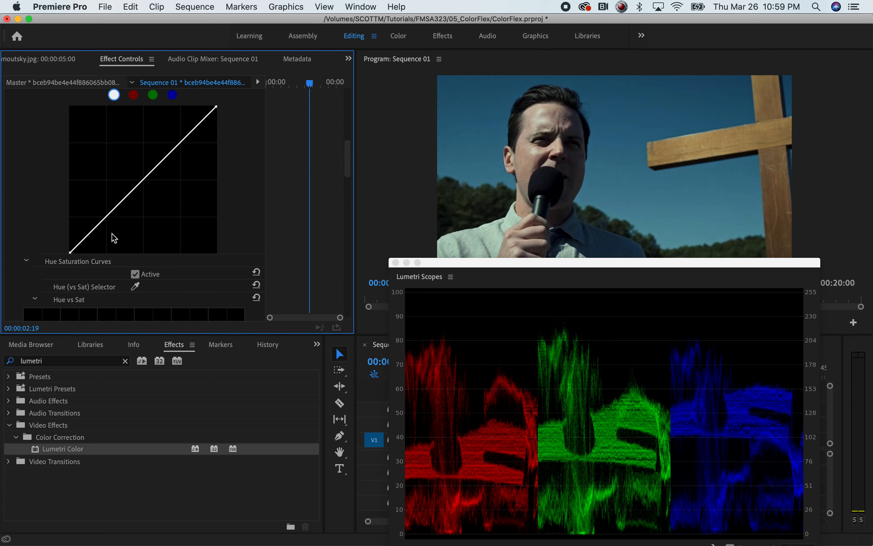
pyautogui.click(70, 254)
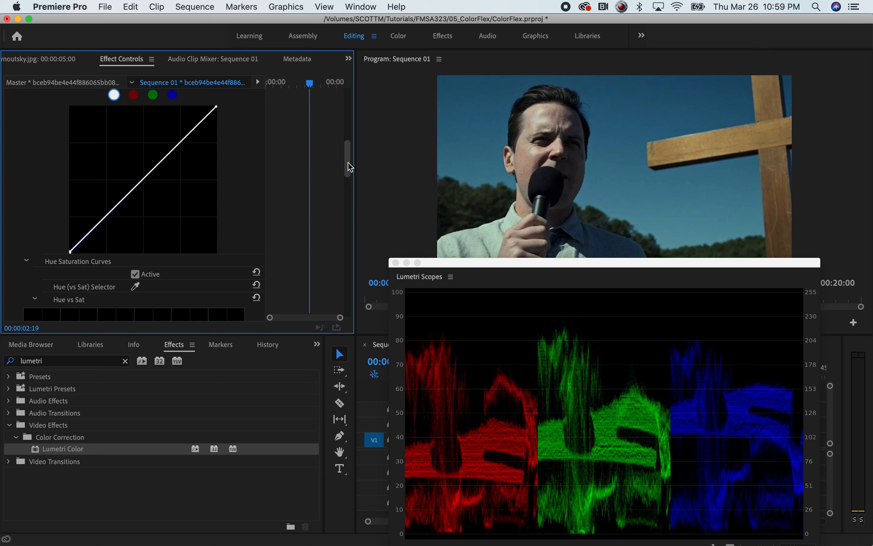
# Look through the master, red, green and blue curves of Lumetri Color, and switch to Nuke
pyautogui.moveTo(348, 167); pyautogui.dragTo(348, 159)
pyautogui.click(133, 133)
pyautogui.click(153, 133)
pyautogui.click(171, 133)
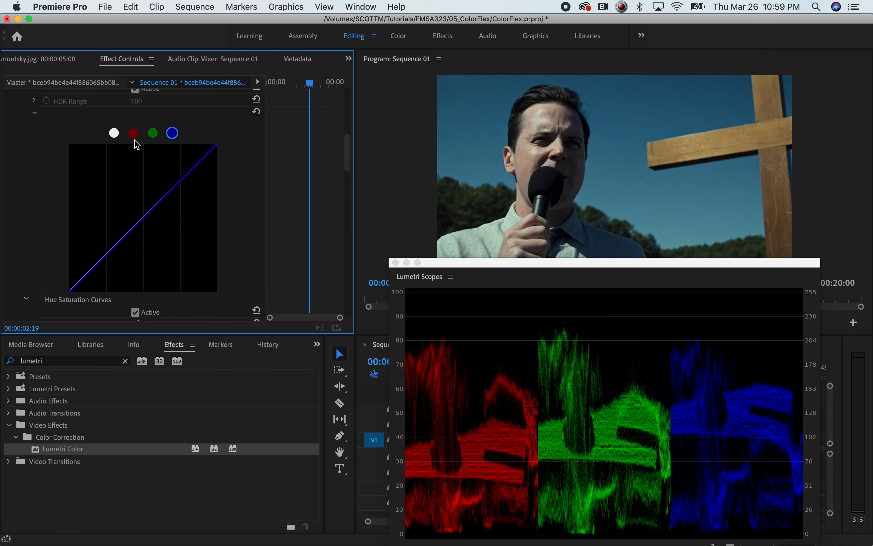
pyautogui.click(114, 132)
pyautogui.click(133, 132)
pyautogui.click(153, 133)
pyautogui.click(175, 135)
pyautogui.press('super+Tab')
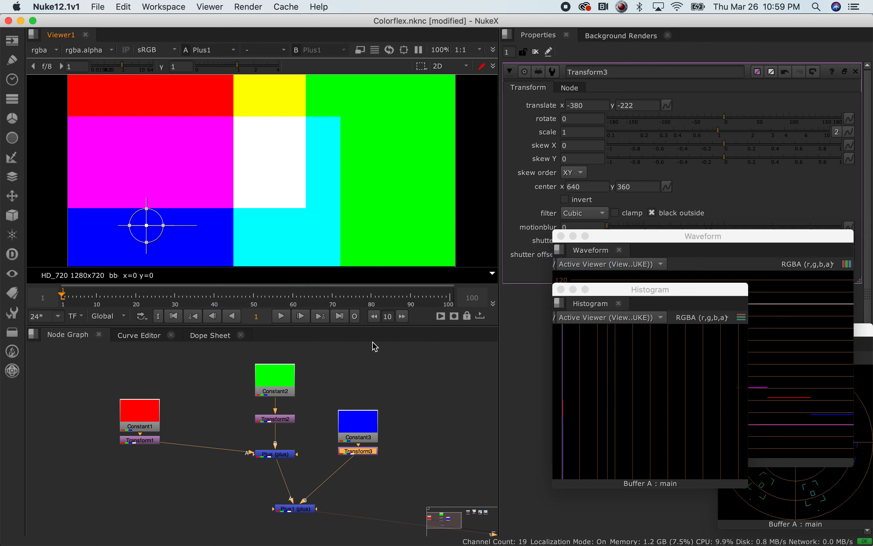
# Deselect the Transform3 node and switch to Premiere Pro
pyautogui.moveTo(380, 345); pyautogui.dragTo(129, 505)
pyautogui.click(169, 491)
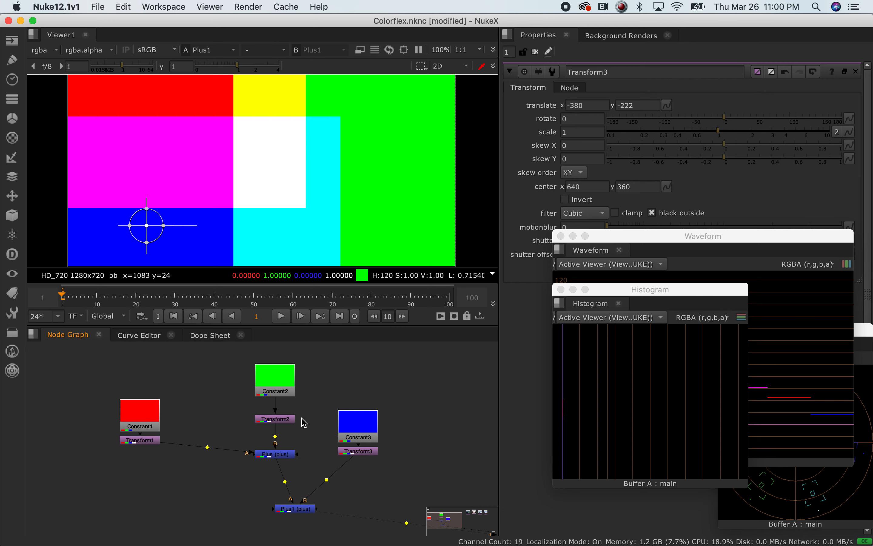
pyautogui.press('super+Tab')
pyautogui.press('super+Tab')
pyautogui.press('super+Tab')
pyautogui.press('super+Tab')
pyautogui.press('super+Tab')
pyautogui.press('super+Tab')
pyautogui.press('super+Tab')
pyautogui.press('super+Tab')
pyautogui.press('super+Tab')
pyautogui.press('super+Tab')
pyautogui.press('super+Tab')
pyautogui.press('super+Tab')
pyautogui.press('super+Tab')
pyautogui.press('super+Tab')
pyautogui.press('super+Tab')
pyautogui.press('super+Tab')
pyautogui.press('super+Tab')
pyautogui.press('super+Tab')
pyautogui.press('super+Tab')
pyautogui.press('super+Tab')
pyautogui.press('super+Tab')
pyautogui.press('super+Tab')
pyautogui.press('super+Tab')
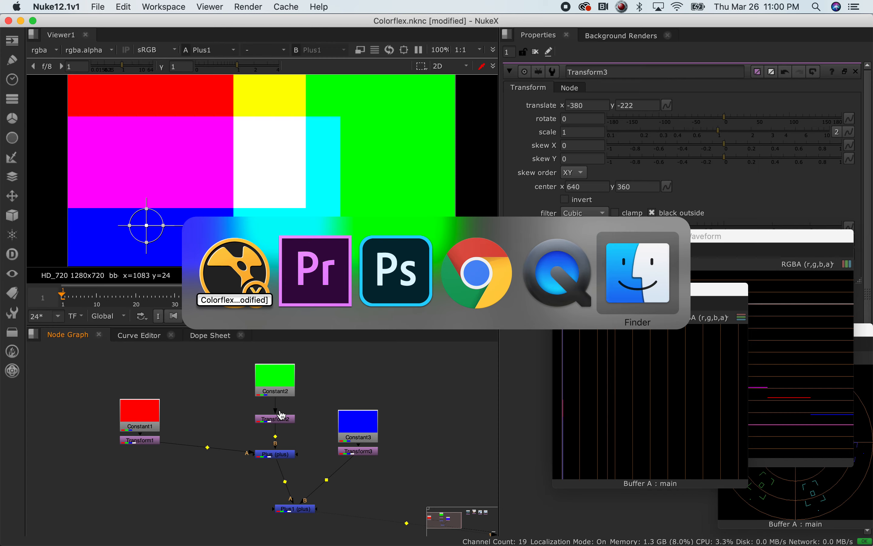
pyautogui.press('super+Tab')
pyautogui.press('super+Tab')
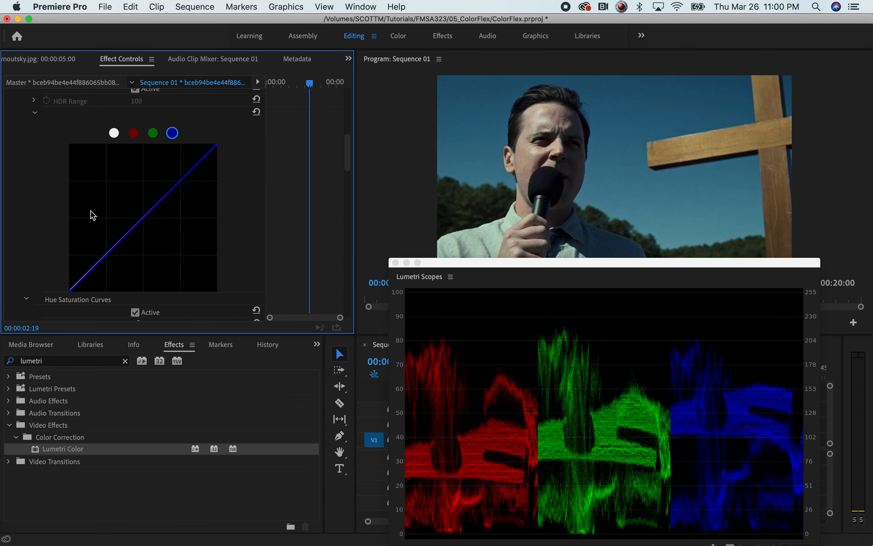
# Collapse the Curves section within the clip's Lumetri Color effect, leaving its list of correction sections showing
pyautogui.scroll(-3, 352, 158)
pyautogui.scroll(15, 348, 181)
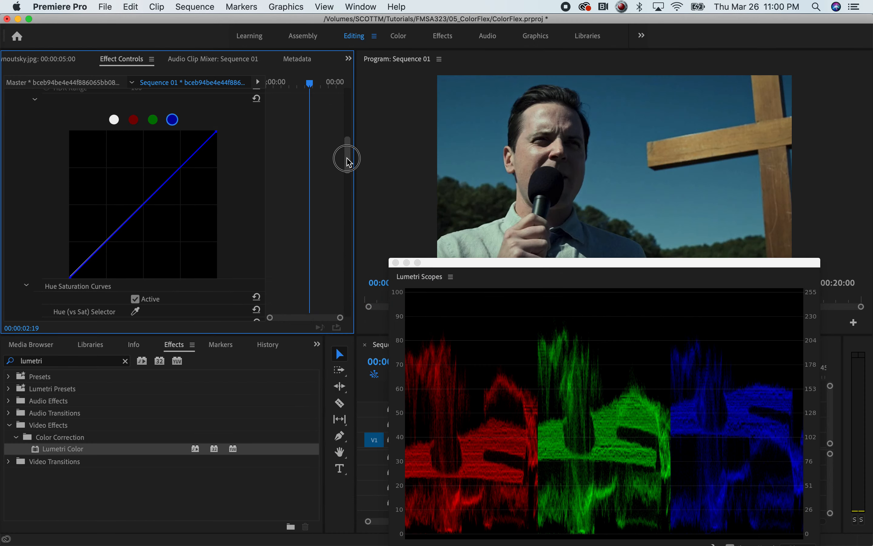
pyautogui.moveTo(347, 106)
pyautogui.mouseDown()
pyautogui.moveTo(335, 284)
pyautogui.moveTo(341, 107)
pyautogui.moveTo(337, 113)
pyautogui.mouseUp()
pyautogui.click(9, 218)
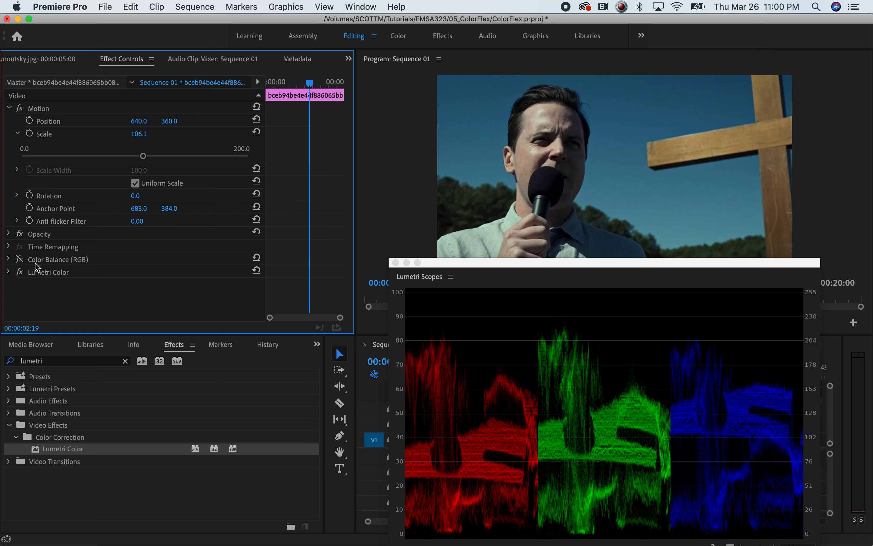
pyautogui.click(8, 275)
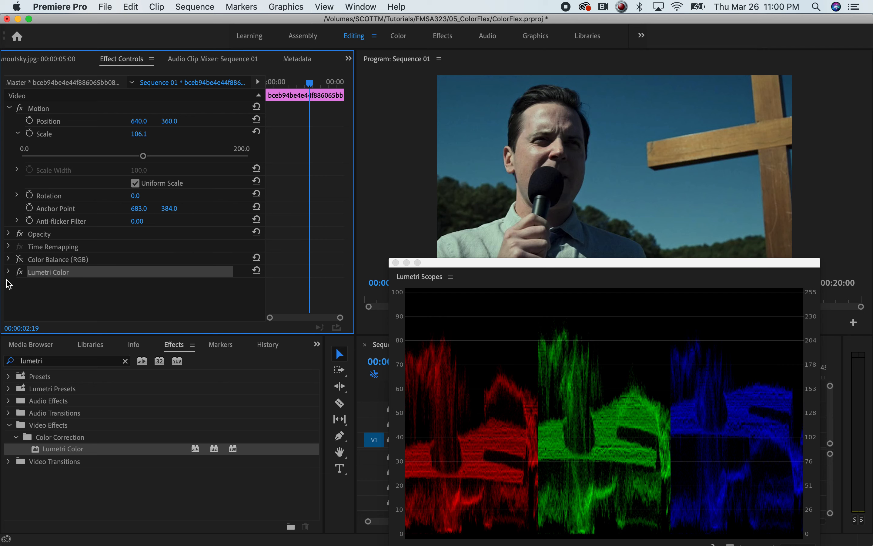
pyautogui.click(8, 272)
pyautogui.moveTo(348, 139)
pyautogui.mouseDown()
pyautogui.moveTo(339, 182)
pyautogui.moveTo(335, 152)
pyautogui.mouseUp()
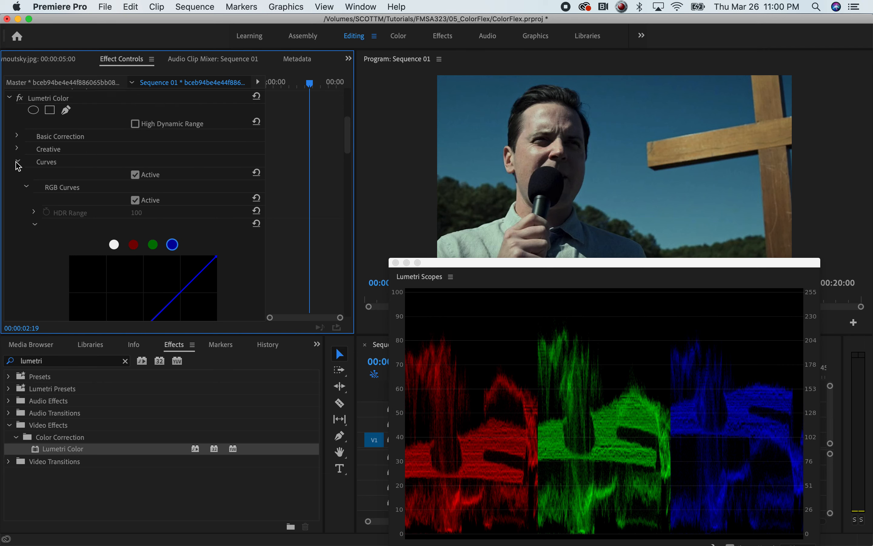
pyautogui.click(16, 163)
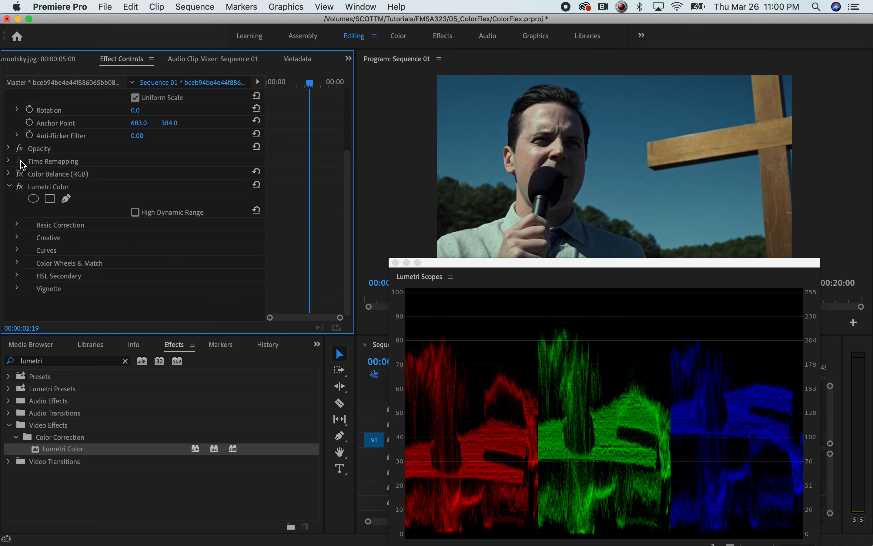
# Collapse the clip's Motion settings and keep only the Lumetri Color effect expanded
pyautogui.click(8, 174)
pyautogui.click(8, 173)
pyautogui.click(9, 186)
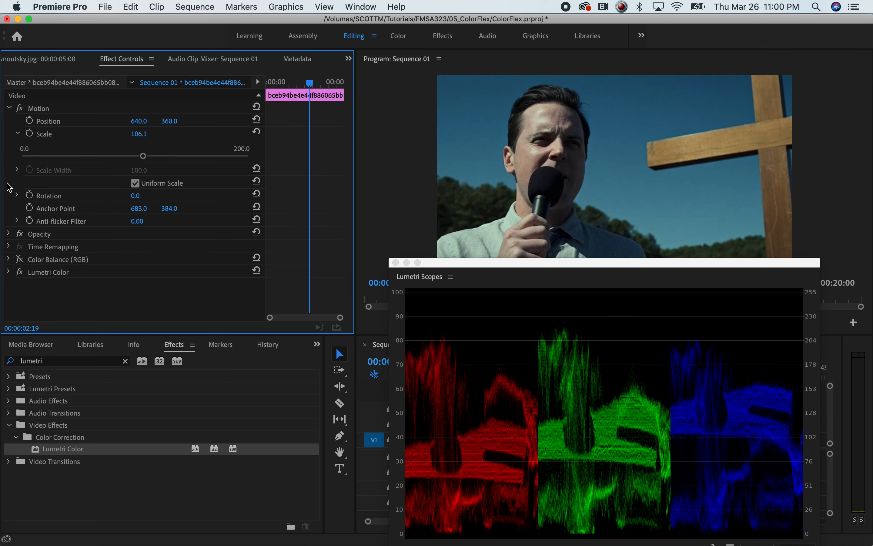
pyautogui.click(10, 108)
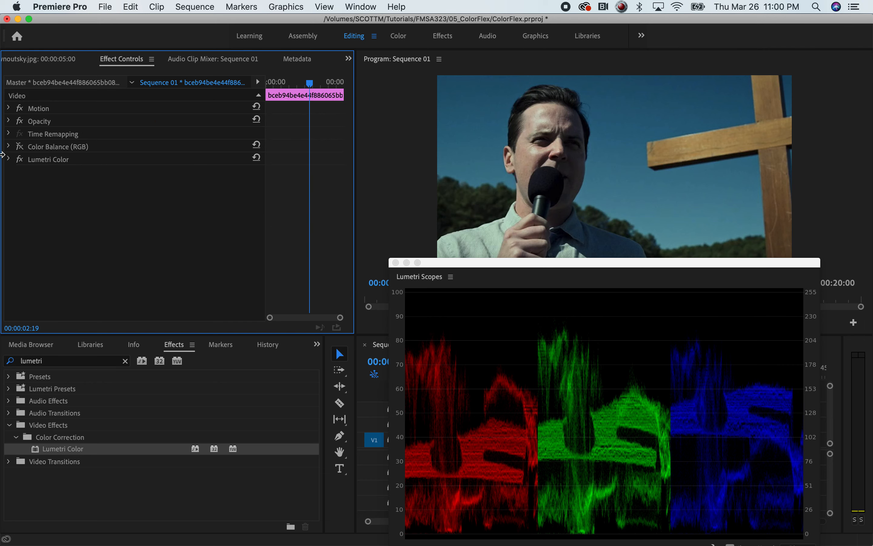
pyautogui.click(9, 159)
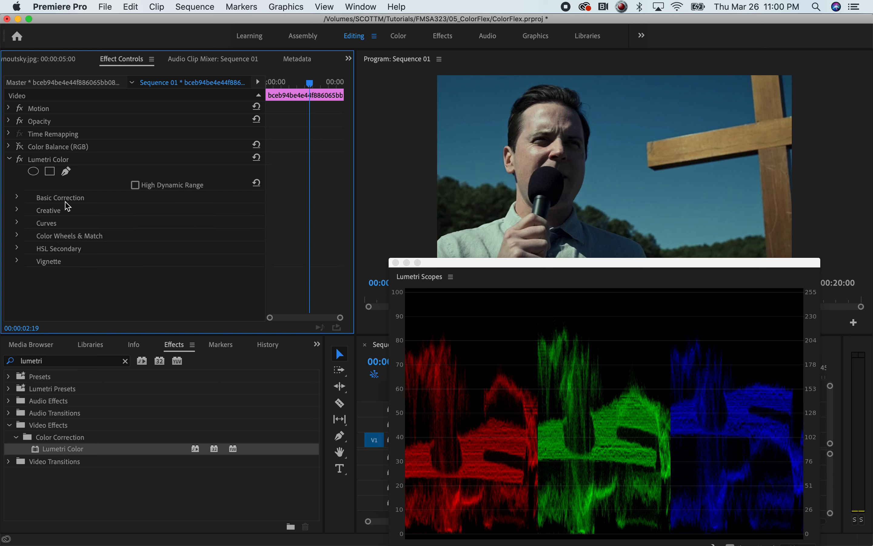
# Try a cooler white balance temperature in Lumetri Color's Basic Correction, and undo it
pyautogui.click(17, 196)
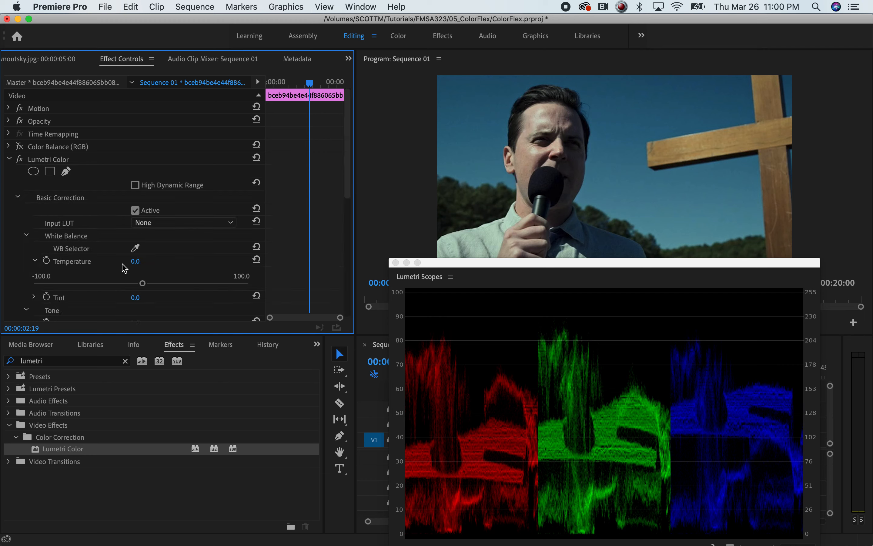
pyautogui.moveTo(145, 281); pyautogui.dragTo(92, 285)
pyautogui.press('super+z')
# Switch to Nuke and display the Reformat1 node below Read1 in the viewer, fitted to the frame
pyautogui.press('super+Tab')
pyautogui.press('super+Tab')
pyautogui.press('super+Tab')
pyautogui.press('super+Tab')
pyautogui.press('super+Tab')
pyautogui.press('super+Tab')
pyautogui.press('super+Tab')
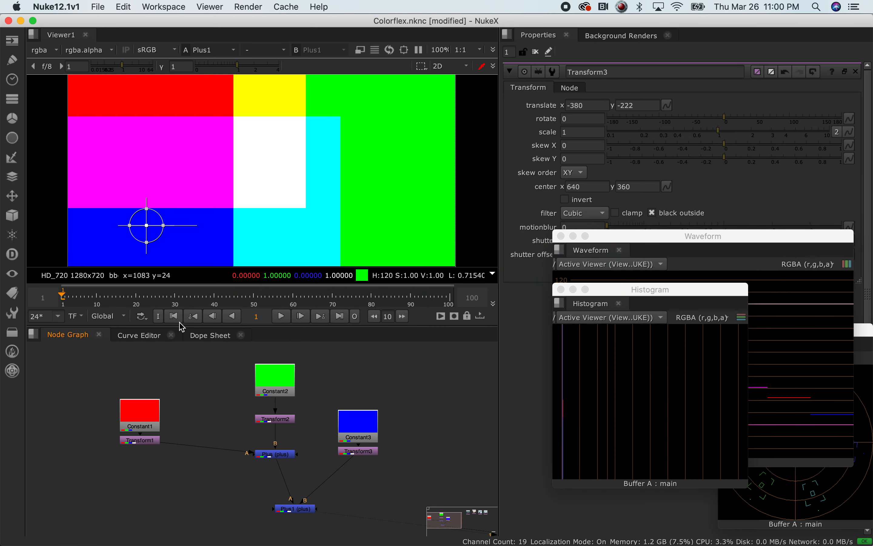
pyautogui.scroll(-3, 403, 451)
pyautogui.scroll(-1, 357, 432)
pyautogui.moveTo(339, 433); pyautogui.dragTo(219, 460)
pyautogui.scroll(5, 284, 447)
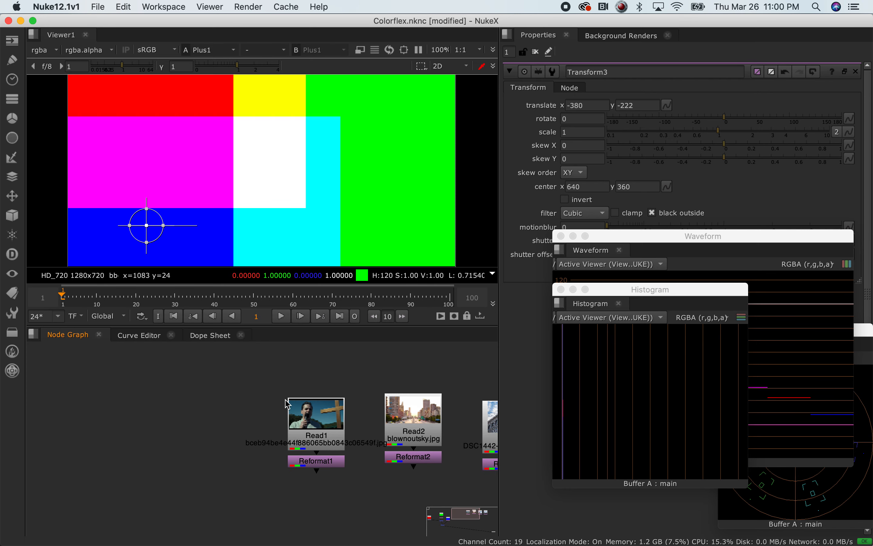
pyautogui.click(314, 459)
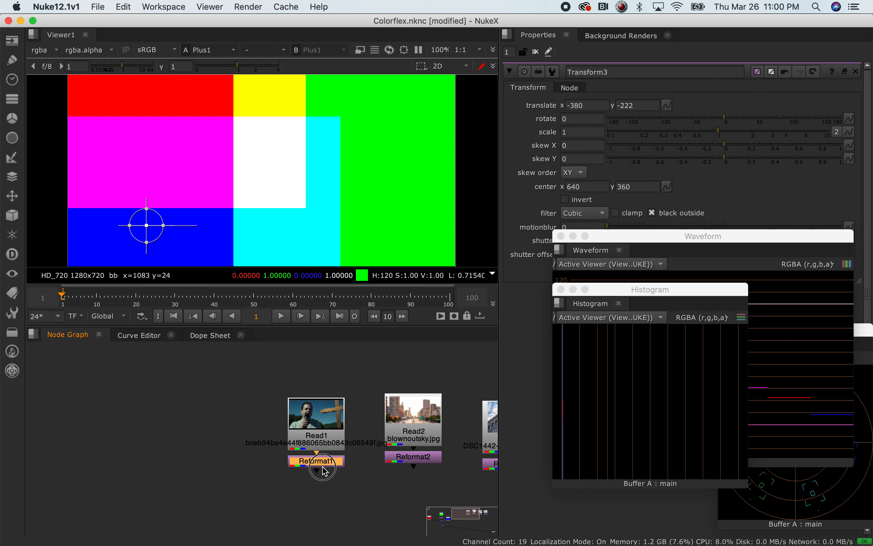
pyautogui.press('1')
pyautogui.scroll(3, 209, 144)
pyautogui.scroll(8, 209, 144)
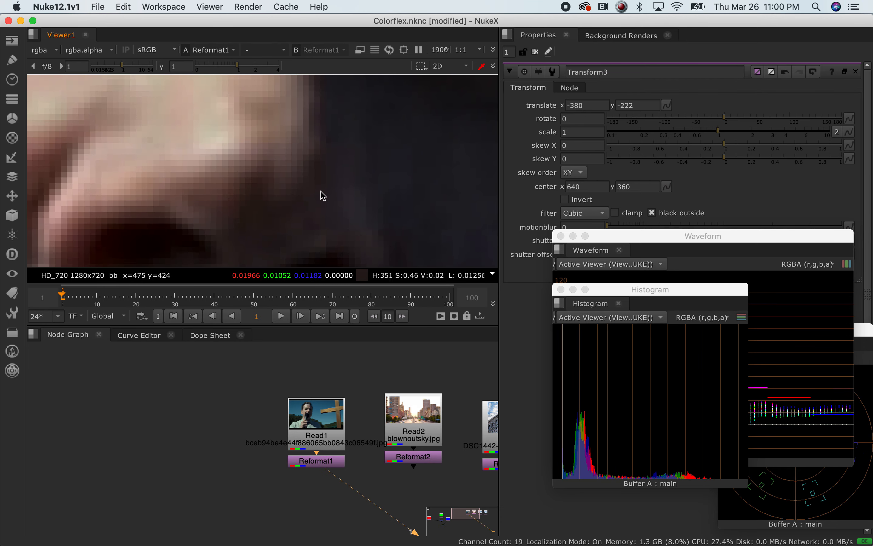
pyautogui.press('f')
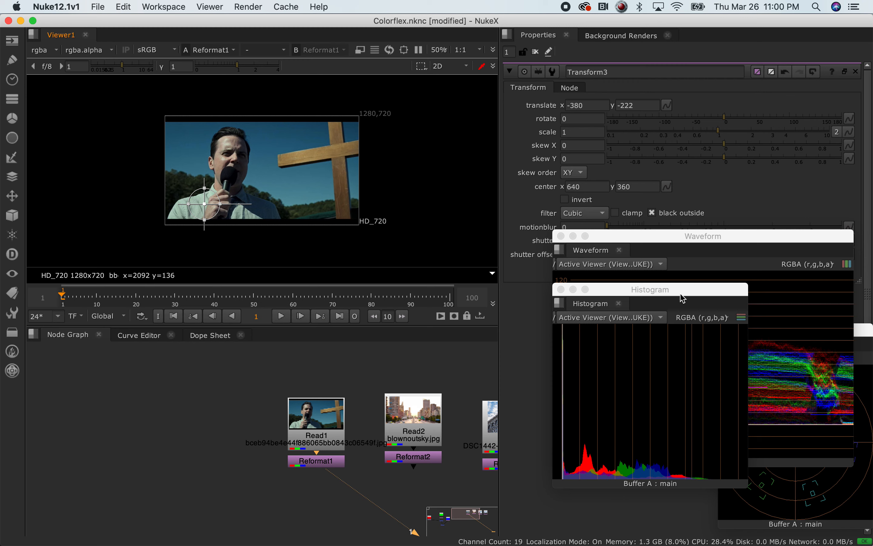
# Rearrange the Histogram and Waveform windows and display the waveform as a parade of separate red, green and blue channels
pyautogui.moveTo(685, 299); pyautogui.dragTo(631, 316)
pyautogui.moveTo(700, 236)
pyautogui.mouseDown()
pyautogui.moveTo(659, 117)
pyautogui.moveTo(716, 144)
pyautogui.moveTo(686, 196)
pyautogui.moveTo(681, 231)
pyautogui.moveTo(738, 246)
pyautogui.moveTo(701, 250)
pyautogui.mouseUp()
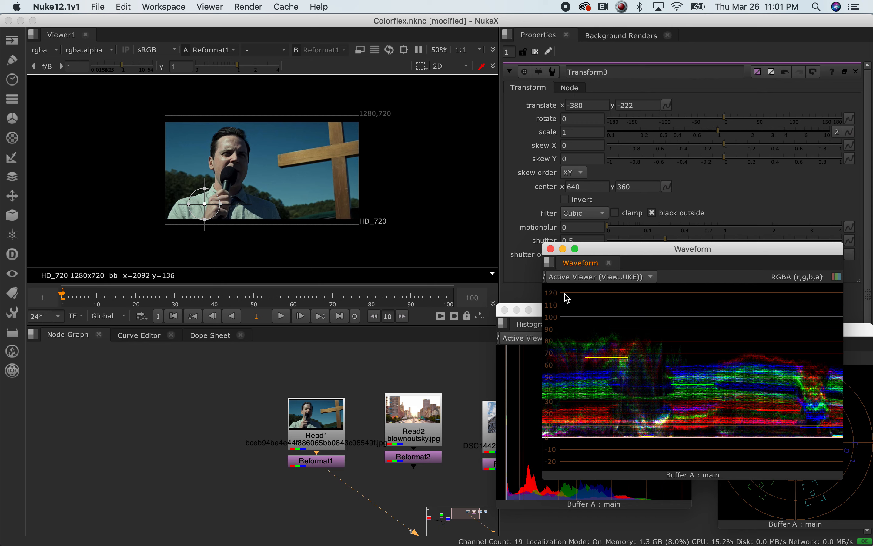
pyautogui.moveTo(652, 251); pyautogui.dragTo(625, 259)
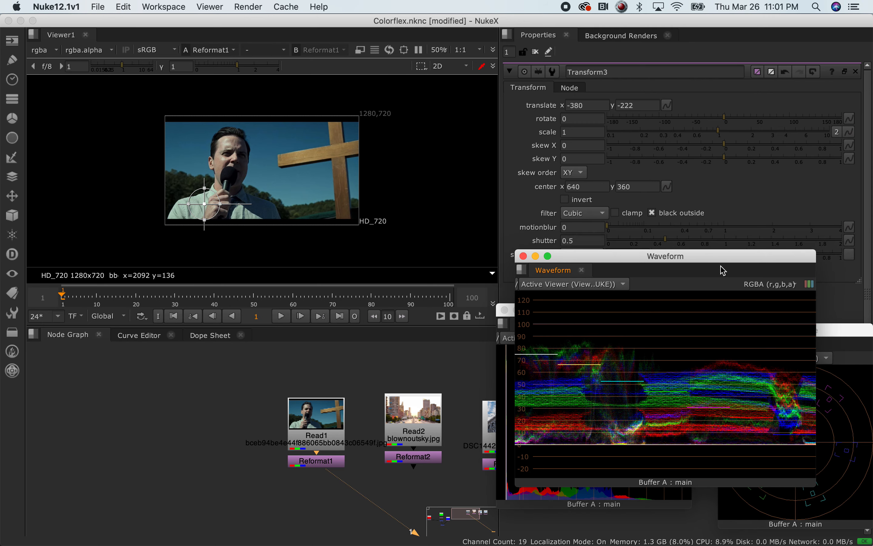
pyautogui.click(809, 284)
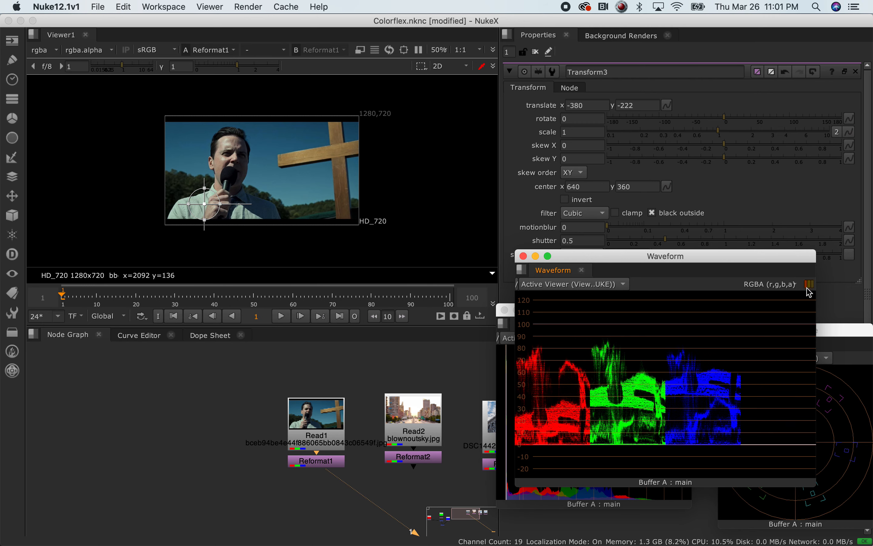
pyautogui.click(809, 285)
pyautogui.click(809, 285)
pyautogui.click(809, 285)
pyautogui.click(809, 284)
pyautogui.moveTo(642, 264); pyautogui.dragTo(710, 203)
# Add a Grade node after Reformat1 and move the Waveform window clear of its properties
pyautogui.click(325, 464)
pyautogui.press('Tab')
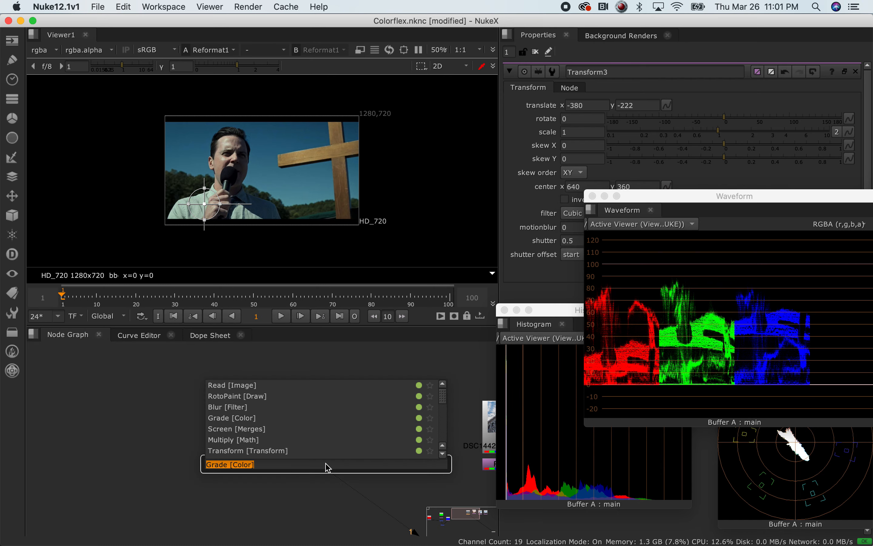
pyautogui.write('grade')
pyautogui.press('Return')
pyautogui.moveTo(685, 198); pyautogui.dragTo(323, 287)
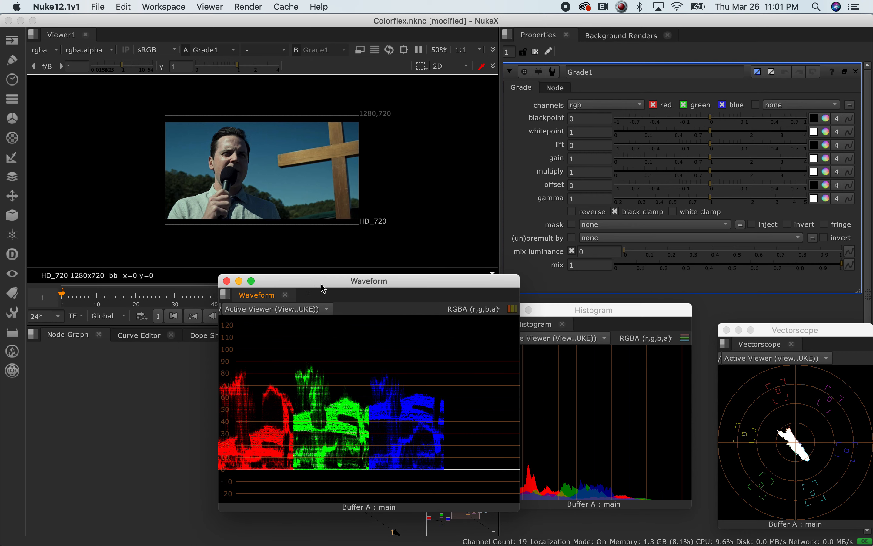
# Try blue multiply values of 1.5 and 1.2 on the Grade node, and restore multiply to a single value of 1
pyautogui.click(837, 176)
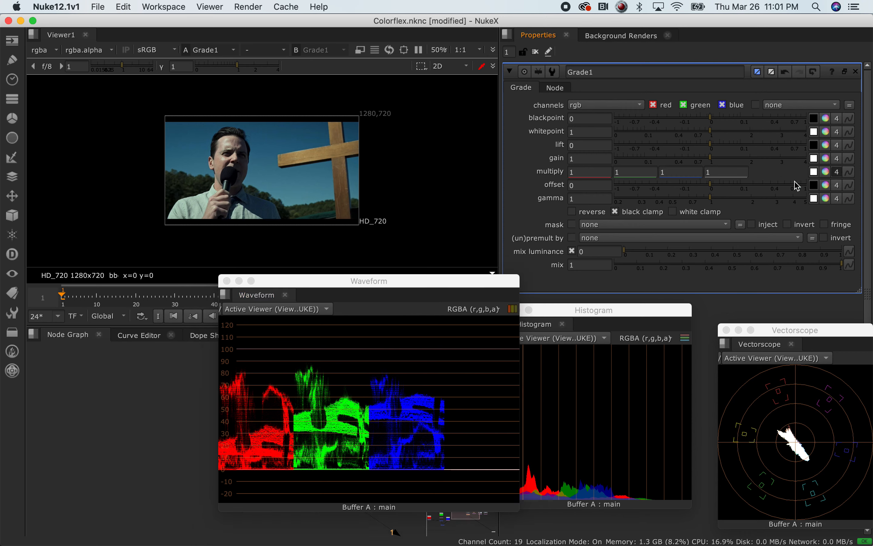
pyautogui.moveTo(383, 281); pyautogui.dragTo(377, 318)
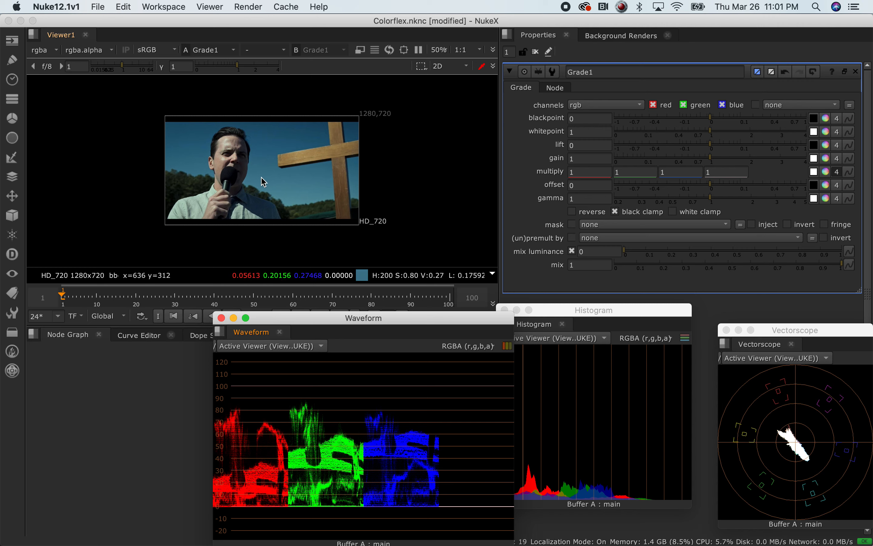
pyautogui.click(672, 173)
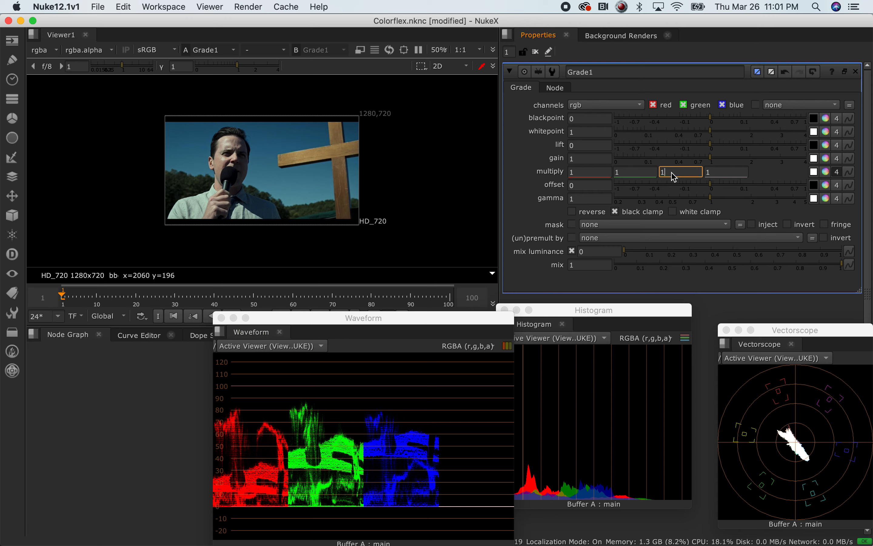
pyautogui.write('.5')
pyautogui.press('Return')
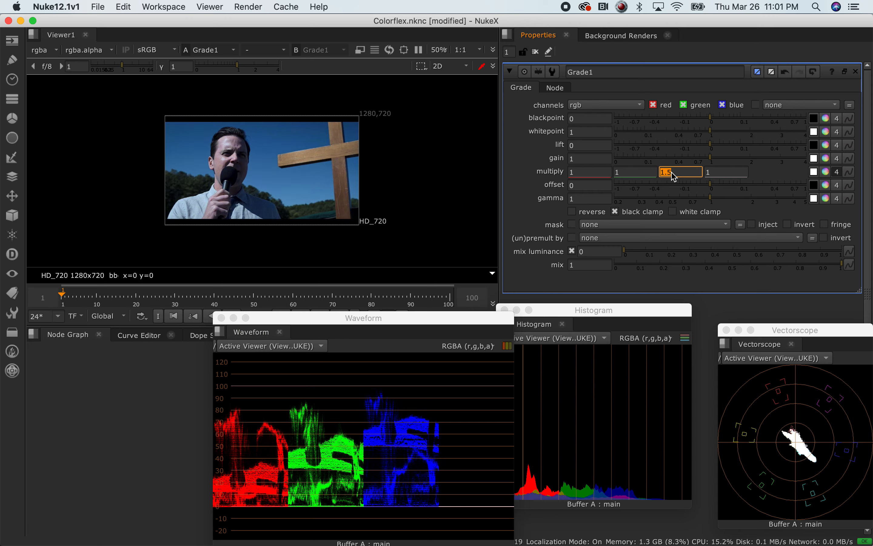
pyautogui.write('1')
pyautogui.press('Return')
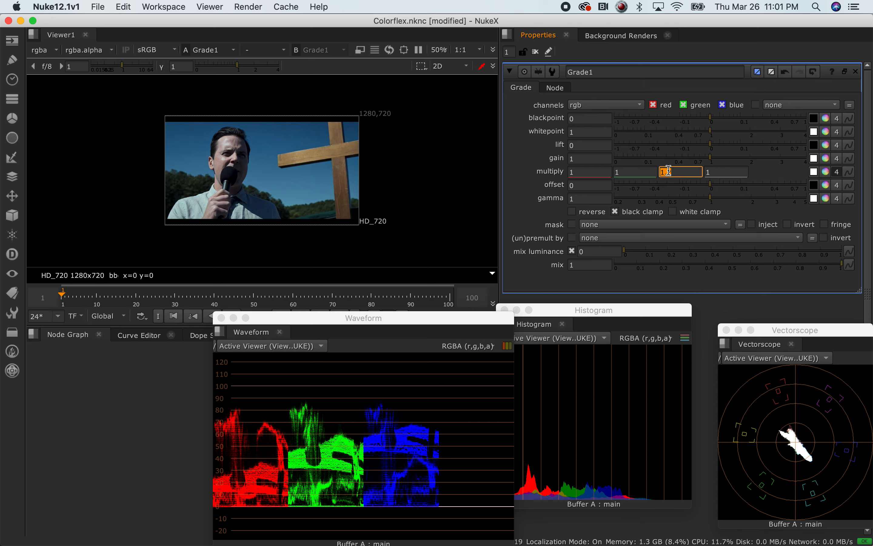
pyautogui.click(838, 176)
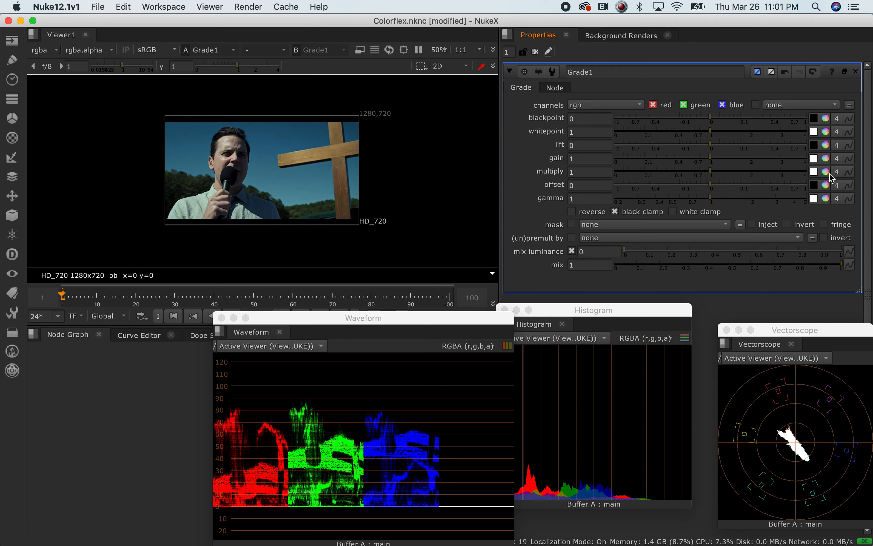
# Set the Grade node's multiply to 1.16 for blue and 1.06 for red, and overlay the channels in the waveform
pyautogui.click(826, 172)
pyautogui.moveTo(711, 215)
pyautogui.mouseDown()
pyautogui.moveTo(698, 213)
pyautogui.moveTo(719, 217)
pyautogui.mouseUp()
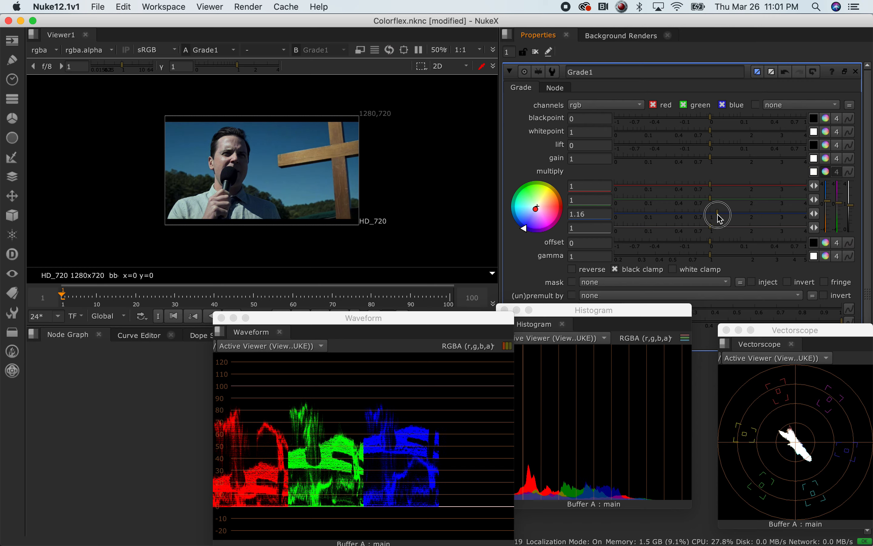
pyautogui.moveTo(366, 325); pyautogui.dragTo(417, 302)
pyautogui.moveTo(713, 190); pyautogui.dragTo(715, 186)
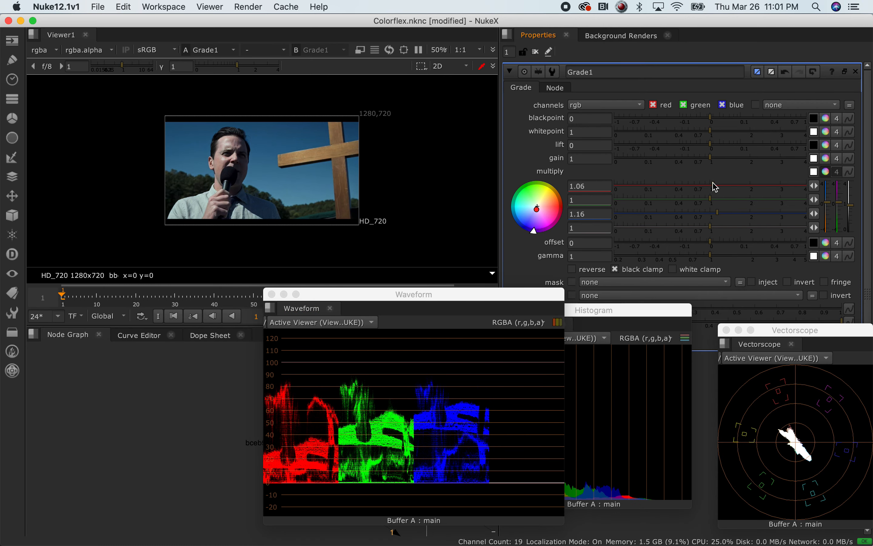
pyautogui.moveTo(320, 294); pyautogui.dragTo(545, 289)
pyautogui.click(756, 311)
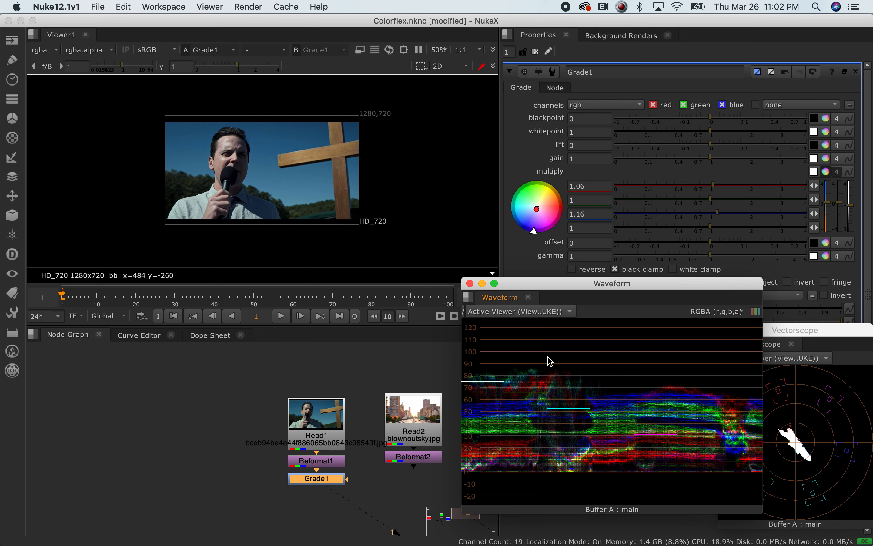
# Delete the adjusted Grade node and add a fresh Grade node after Reformat1
pyautogui.click(353, 480)
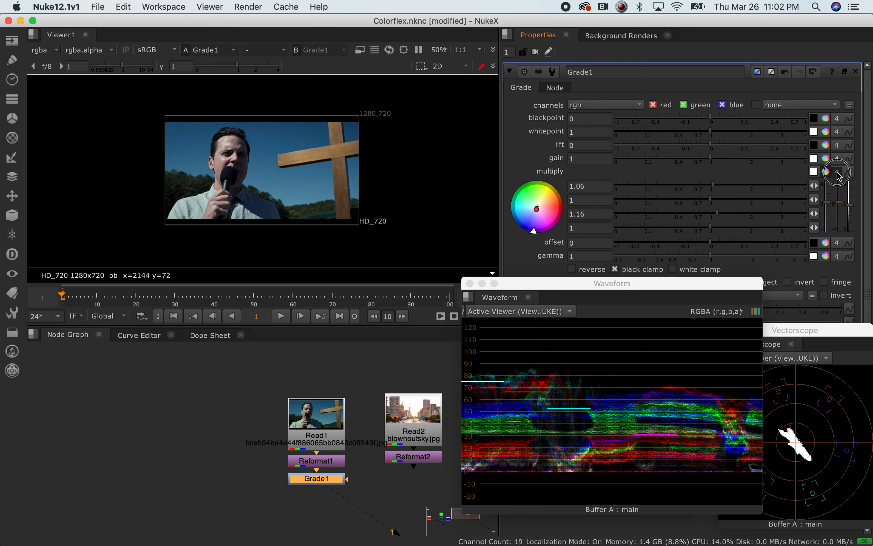
pyautogui.press('Delete')
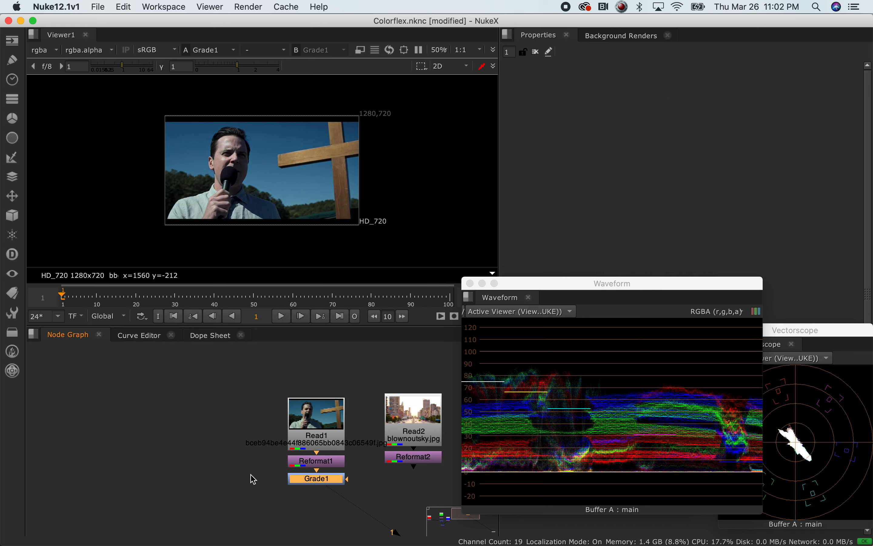
pyautogui.press('Tab')
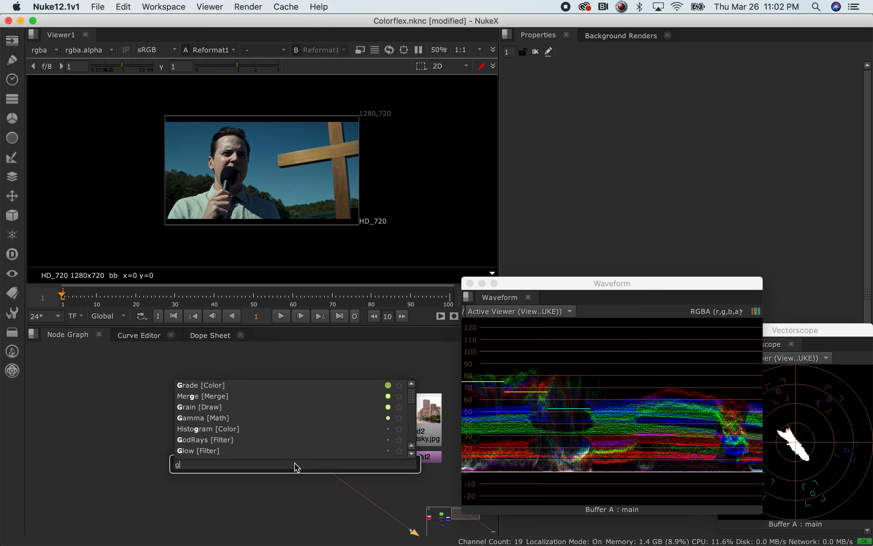
pyautogui.write('grade')
pyautogui.press('Return')
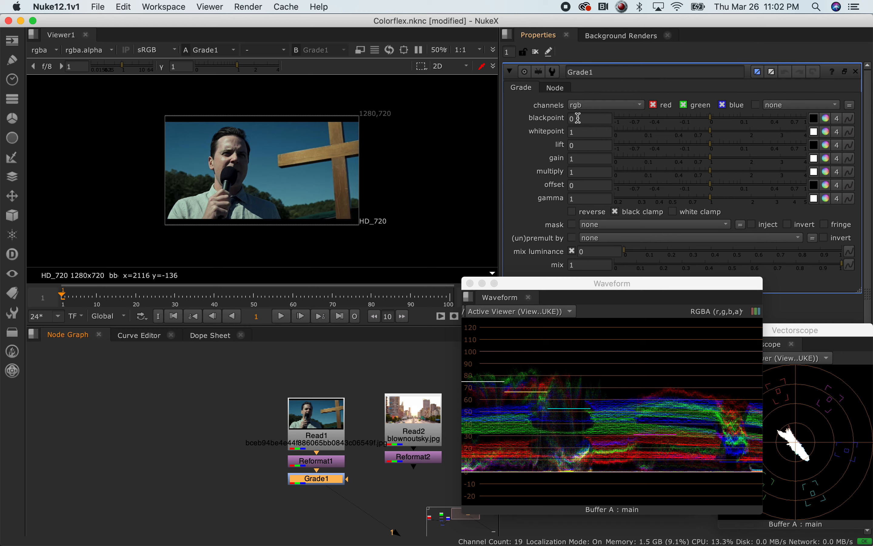
# Try a whitepoint of 0.74 on the Grade node and restore it to 1
pyautogui.moveTo(712, 134); pyautogui.dragTo(698, 136)
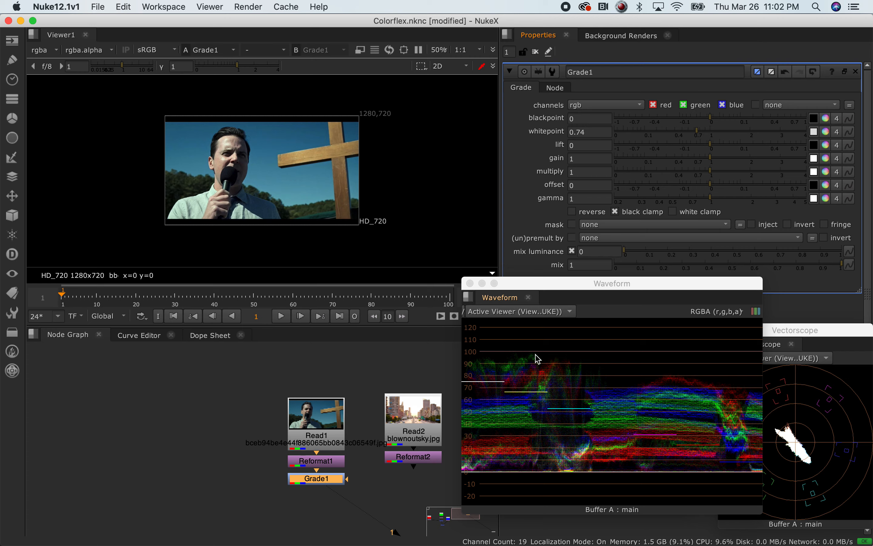
pyautogui.moveTo(698, 131)
pyautogui.mouseDown()
pyautogui.moveTo(708, 132)
pyautogui.moveTo(692, 136)
pyautogui.moveTo(725, 133)
pyautogui.moveTo(687, 142)
pyautogui.moveTo(711, 139)
pyautogui.mouseUp()
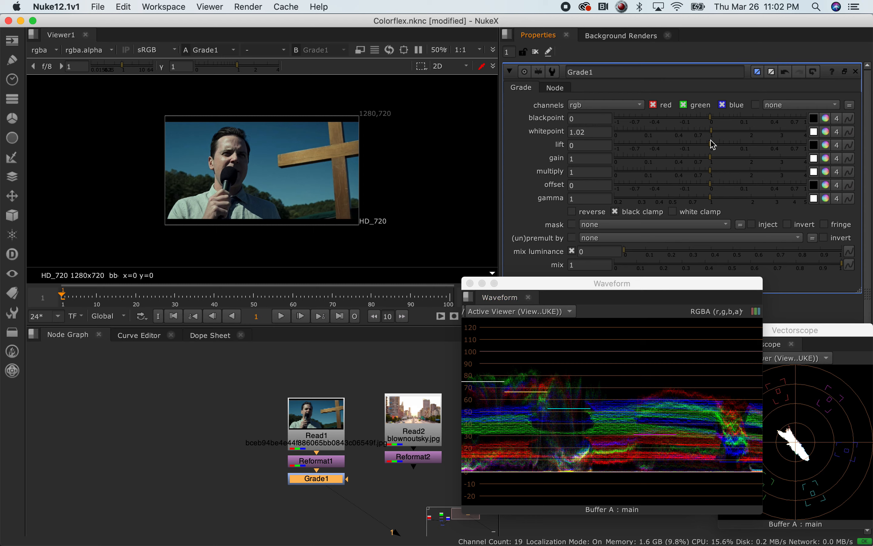
pyautogui.moveTo(715, 134); pyautogui.dragTo(712, 164)
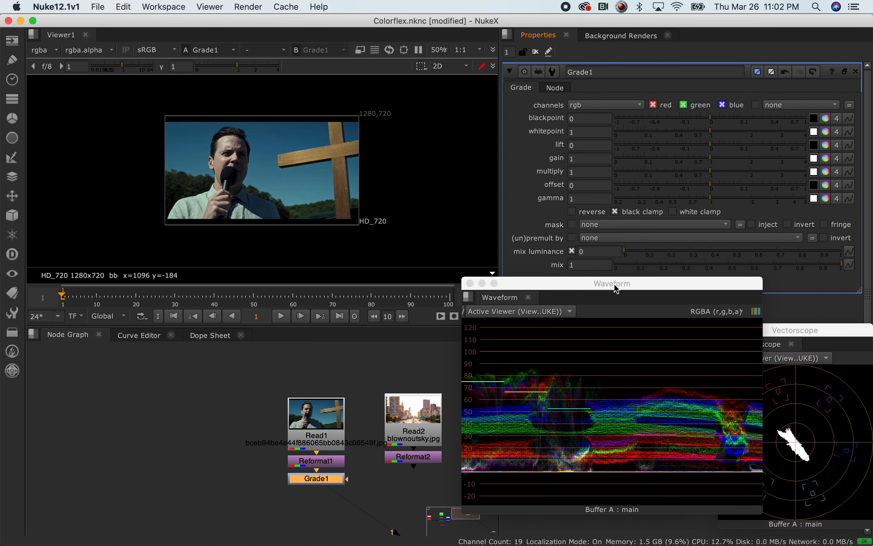
# Show the waveform's red, green and blue channels side by side and place its window clear of the Grade properties
pyautogui.moveTo(616, 287); pyautogui.dragTo(673, 196)
pyautogui.click(814, 234)
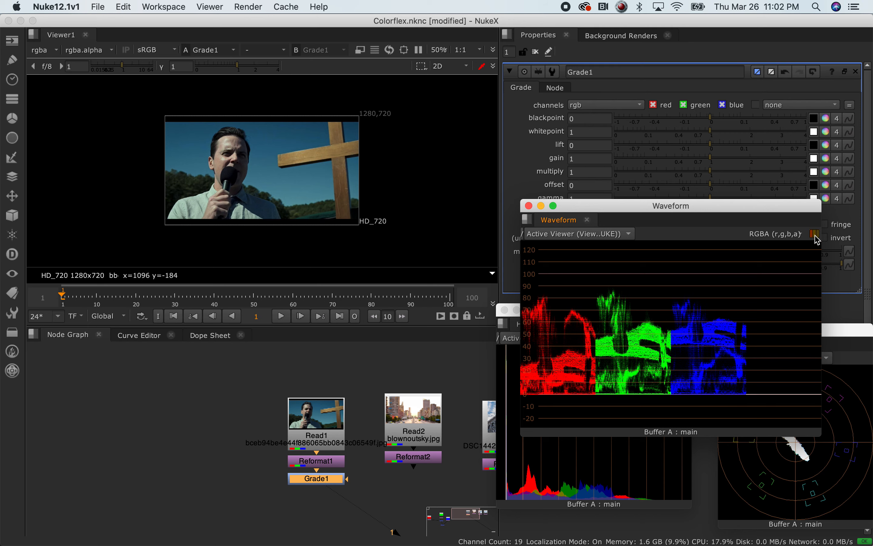
pyautogui.moveTo(664, 201); pyautogui.dragTo(668, 96)
pyautogui.click(330, 483)
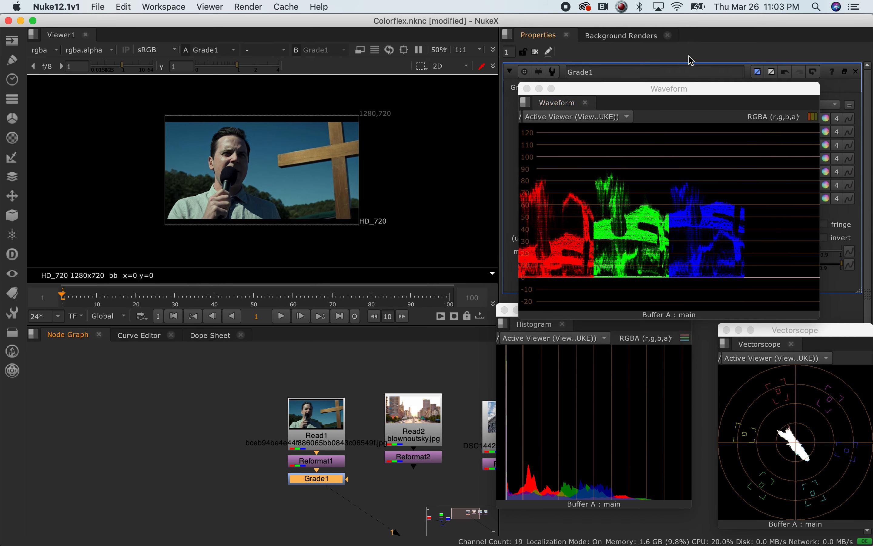
pyautogui.moveTo(685, 91); pyautogui.dragTo(241, 260)
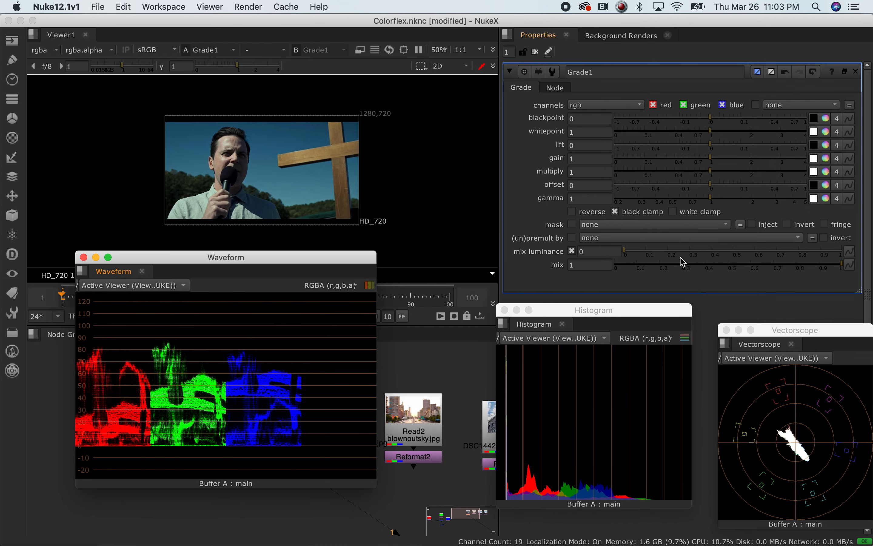
pyautogui.moveTo(336, 269); pyautogui.dragTo(431, 297)
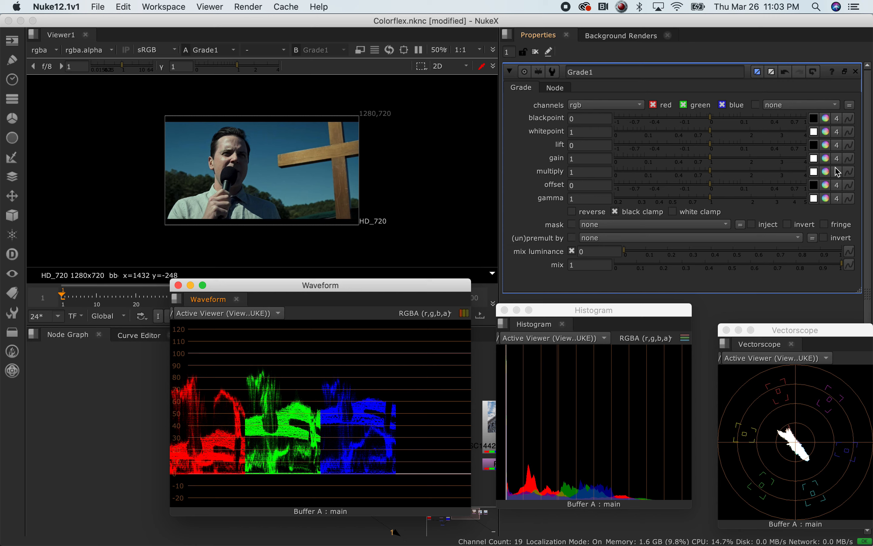
# Expand the Grade node's multiply into per-channel sliders with a color wheel and set blue to 1.22
pyautogui.click(837, 172)
pyautogui.click(827, 173)
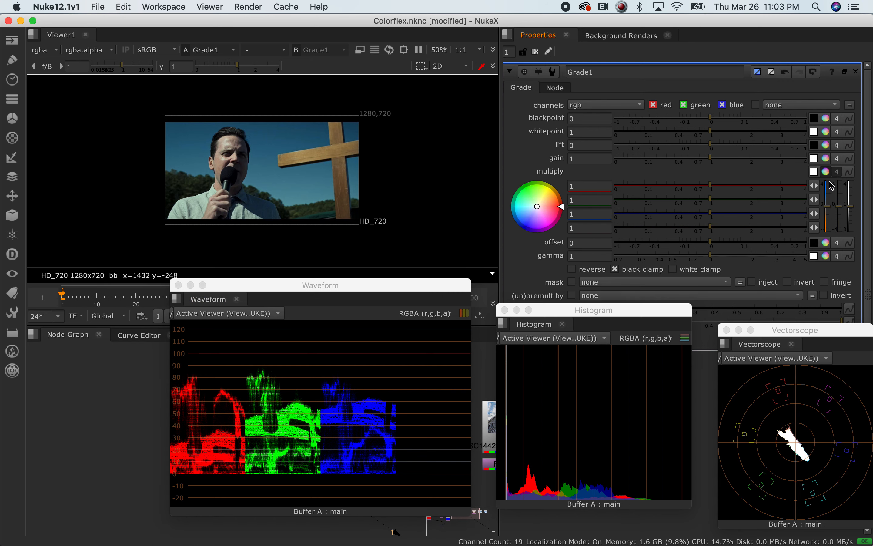
pyautogui.moveTo(713, 216); pyautogui.dragTo(720, 216)
pyautogui.moveTo(587, 313); pyautogui.dragTo(585, 309)
pyautogui.moveTo(720, 215)
pyautogui.mouseDown()
pyautogui.moveTo(731, 215)
pyautogui.moveTo(697, 211)
pyautogui.moveTo(712, 213)
pyautogui.mouseUp()
pyautogui.moveTo(716, 213); pyautogui.dragTo(720, 213)
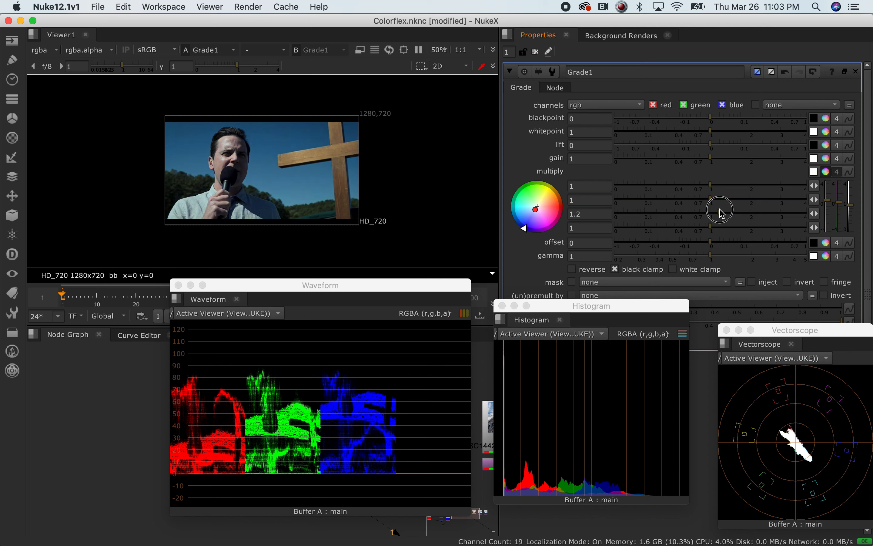
pyautogui.moveTo(720, 213); pyautogui.dragTo(721, 213)
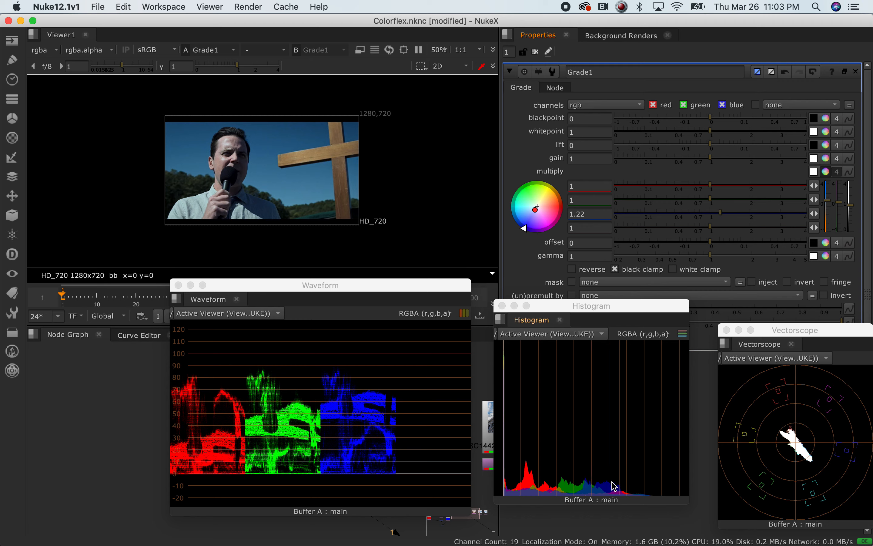
# Enlarge the Histogram window and set the Grade node's red multiply to 1.1
pyautogui.moveTo(711, 186)
pyautogui.mouseDown()
pyautogui.moveTo(701, 181)
pyautogui.moveTo(717, 182)
pyautogui.mouseUp()
pyautogui.moveTo(630, 310); pyautogui.dragTo(199, 201)
pyautogui.moveTo(257, 390); pyautogui.dragTo(626, 517)
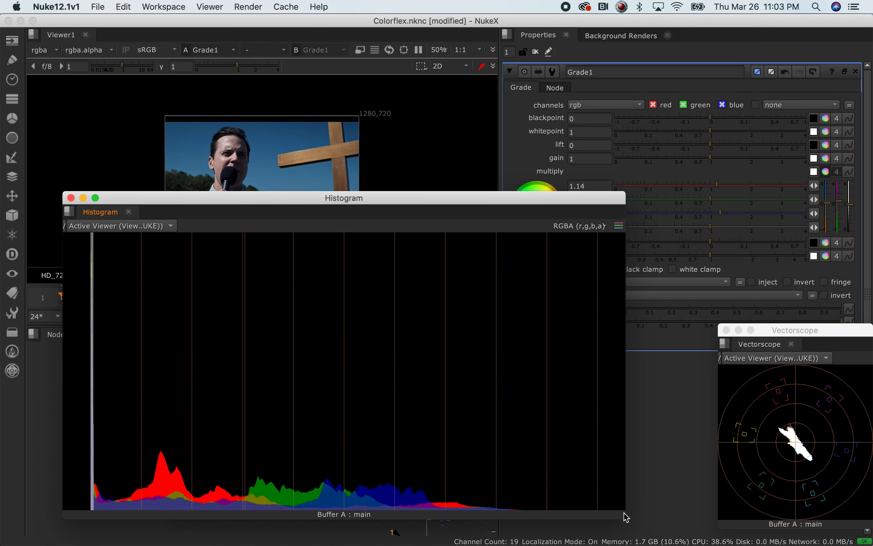
pyautogui.moveTo(563, 199); pyautogui.dragTo(452, 129)
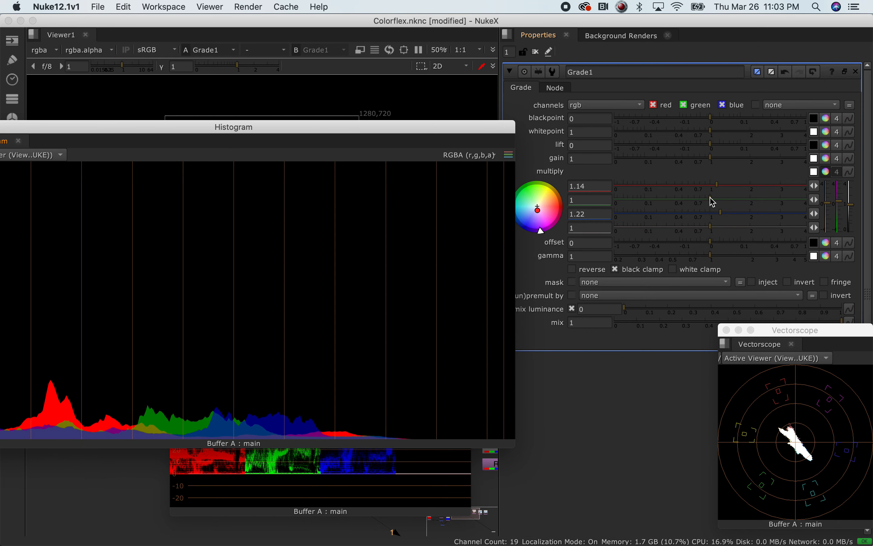
pyautogui.moveTo(716, 186)
pyautogui.mouseDown()
pyautogui.moveTo(724, 191)
pyautogui.moveTo(715, 190)
pyautogui.mouseUp()
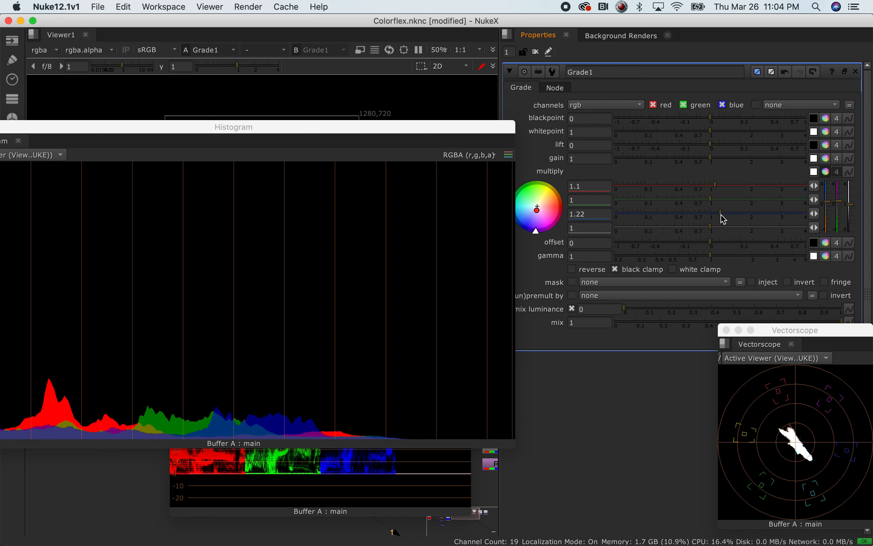
# Examine the highlight pixels on the man's face at high magnification and compare them with the histogram
pyautogui.moveTo(355, 132); pyautogui.dragTo(751, 159)
pyautogui.scroll(15, 224, 170)
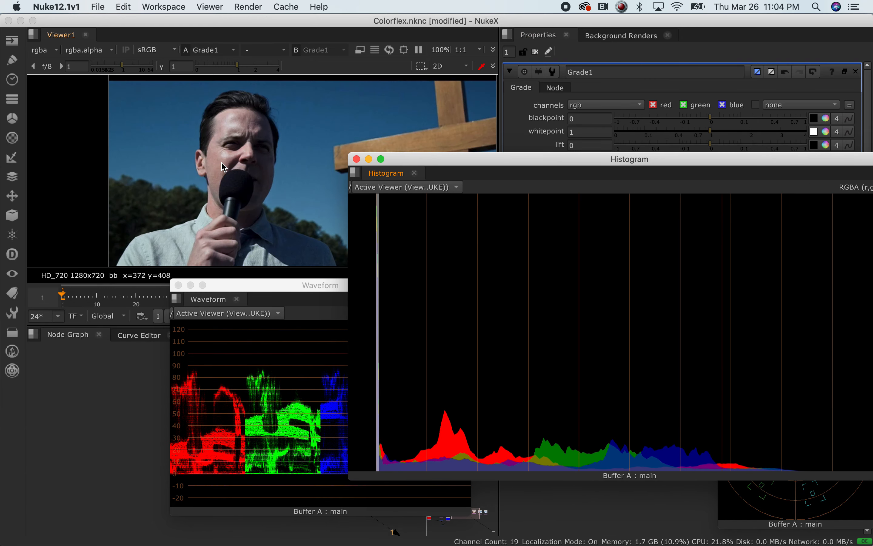
pyautogui.scroll(8, 266, 157)
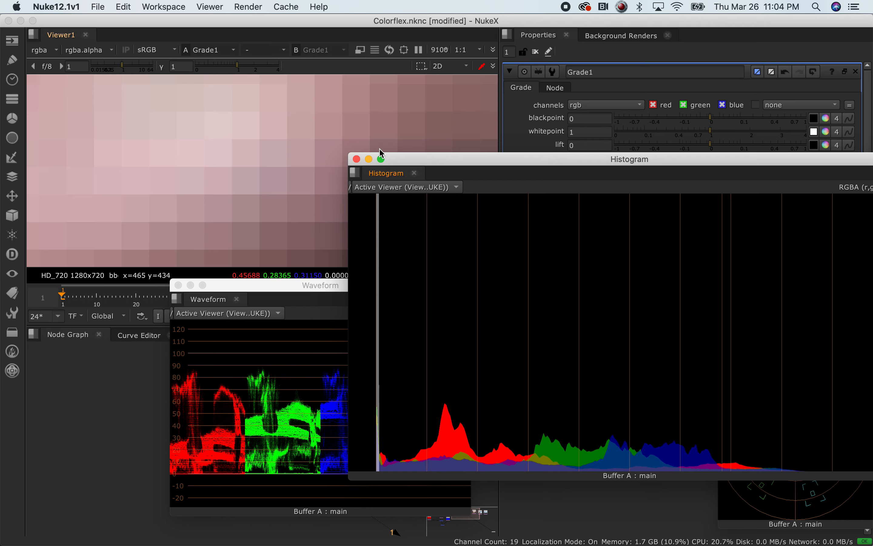
pyautogui.moveTo(537, 163); pyautogui.dragTo(283, 151)
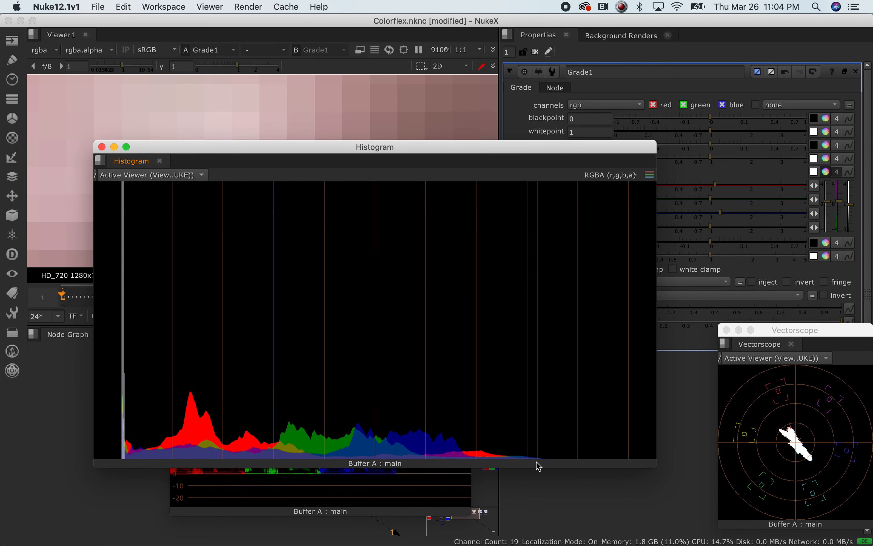
pyautogui.moveTo(276, 159); pyautogui.dragTo(297, 206)
pyautogui.moveTo(606, 195); pyautogui.dragTo(623, 174)
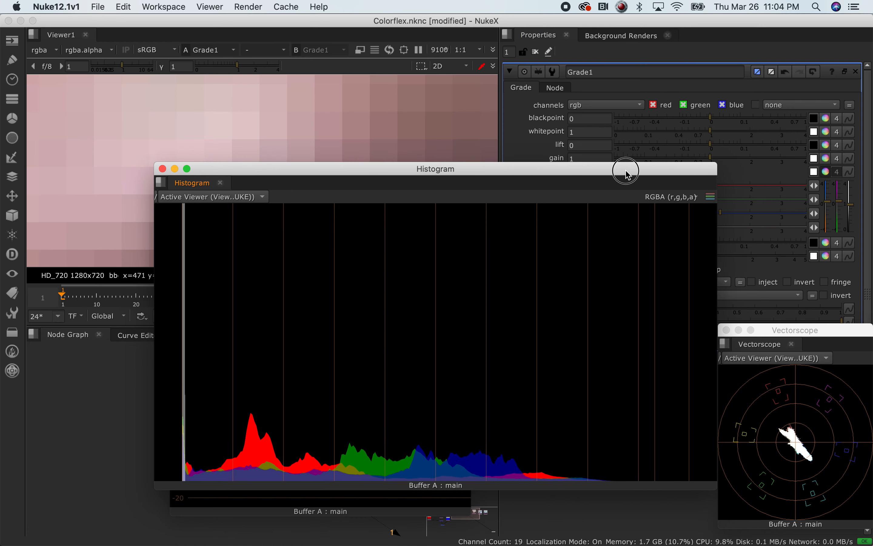
# Expand the Grade node's whitepoint into per-channel sliders with a color wheel
pyautogui.click(838, 136)
pyautogui.click(838, 136)
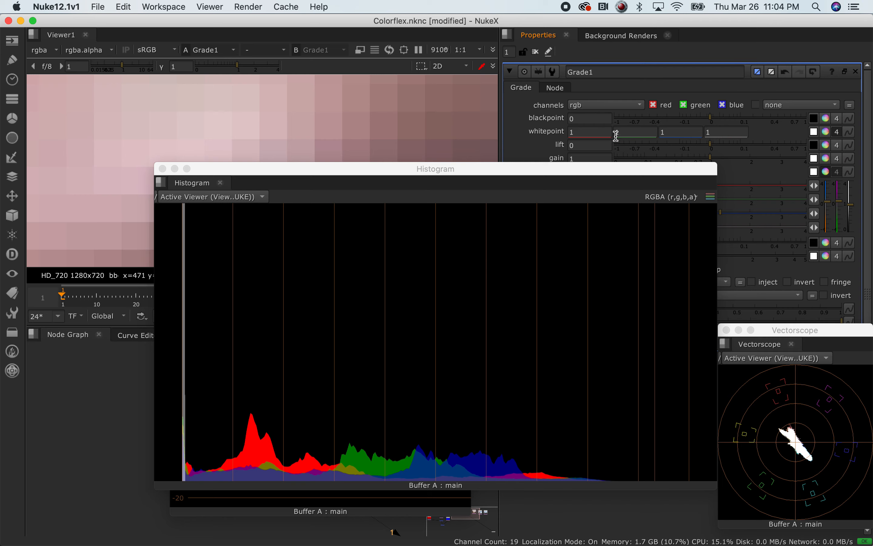
pyautogui.click(825, 132)
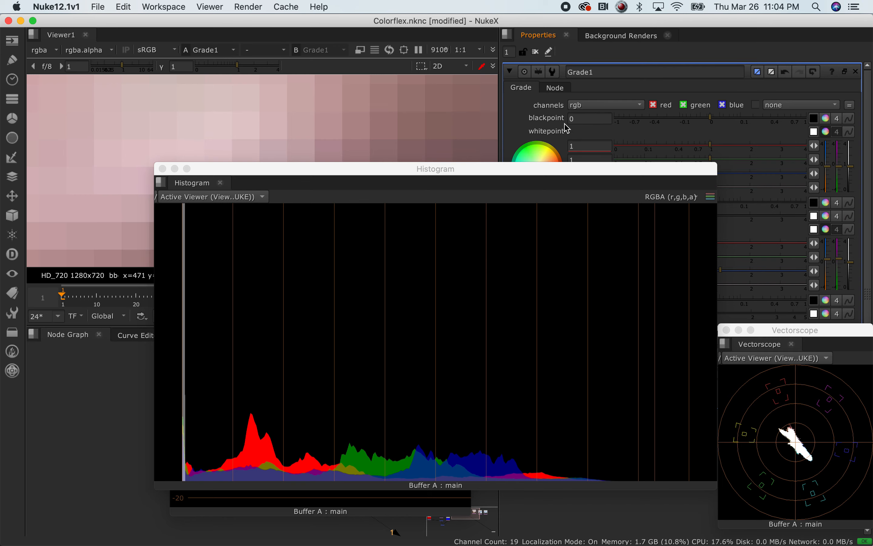
# Refresh the scopes for the magnified face pixels and shrink the Histogram window clear of the whitepoint controls
pyautogui.moveTo(582, 176); pyautogui.dragTo(440, 201)
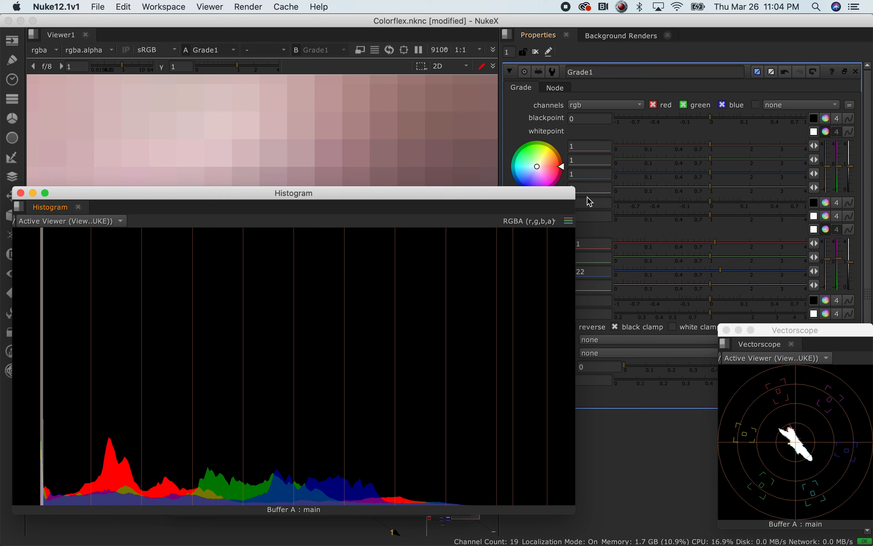
pyautogui.moveTo(553, 197); pyautogui.dragTo(662, 229)
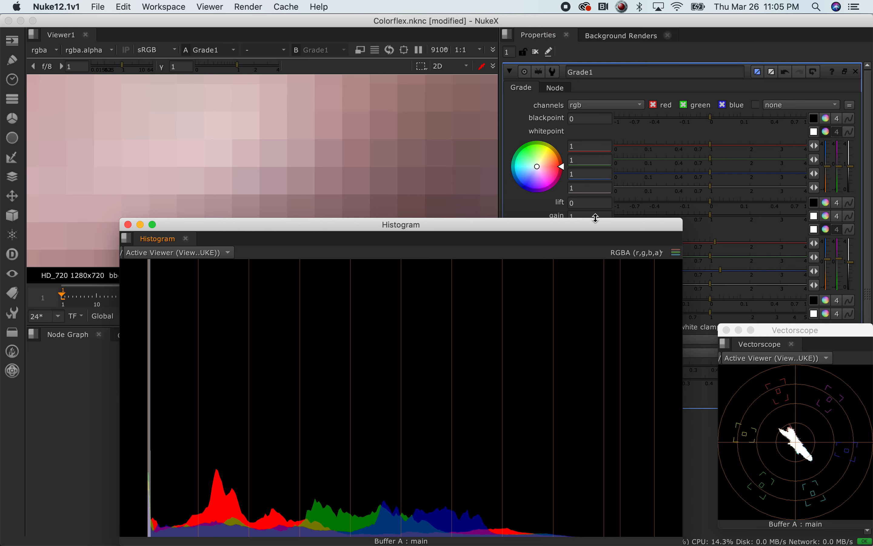
pyautogui.moveTo(599, 232); pyautogui.dragTo(700, 167)
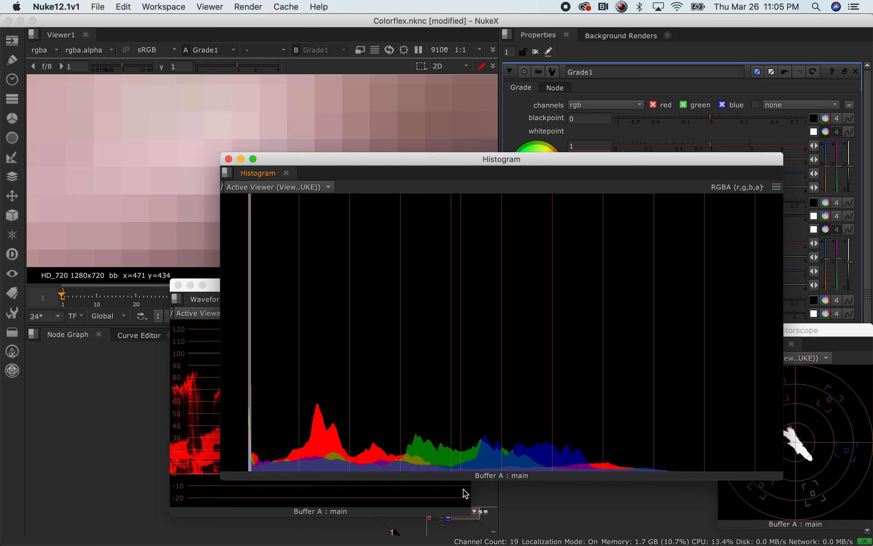
pyautogui.moveTo(432, 165); pyautogui.dragTo(461, 188)
pyautogui.click(182, 186)
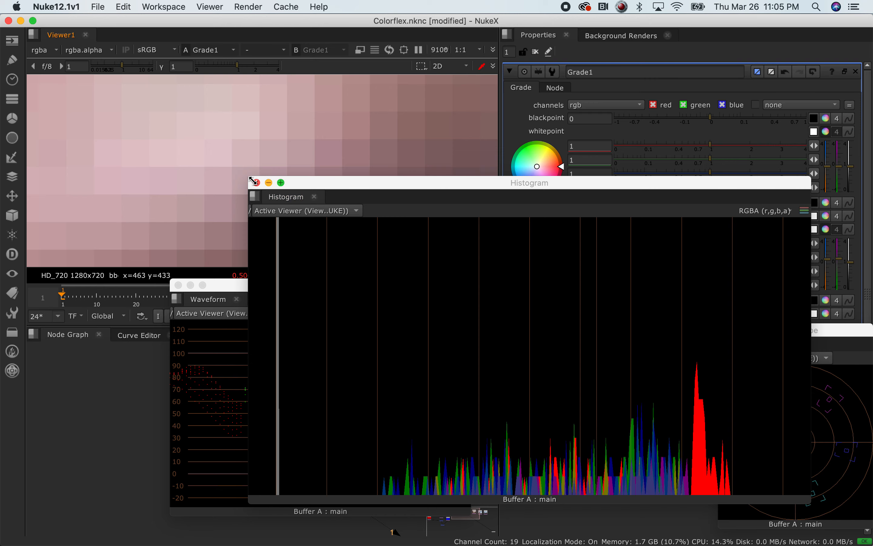
pyautogui.moveTo(252, 181); pyautogui.dragTo(591, 294)
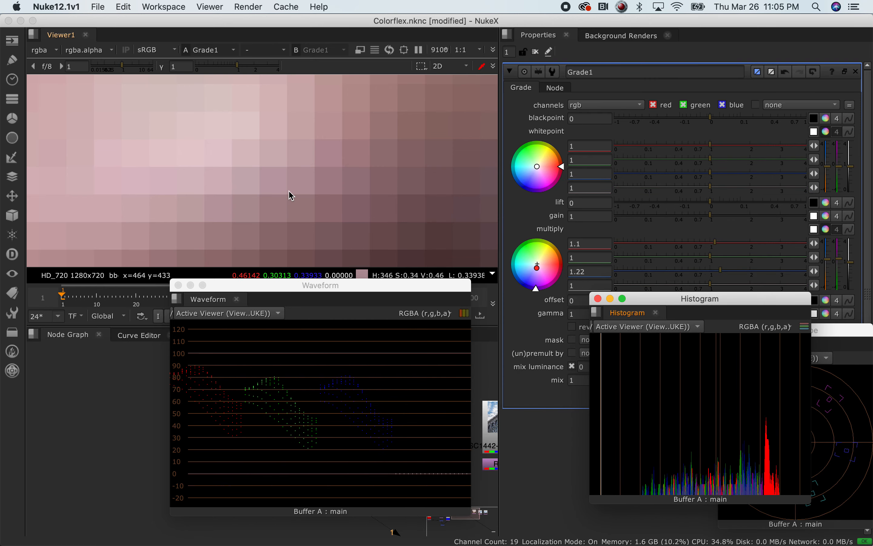
# Examine the pixel values on the bright shirt shoulder against the waveform and histogram, and fit the whole image back in the viewer
pyautogui.scroll(-15, 291, 195)
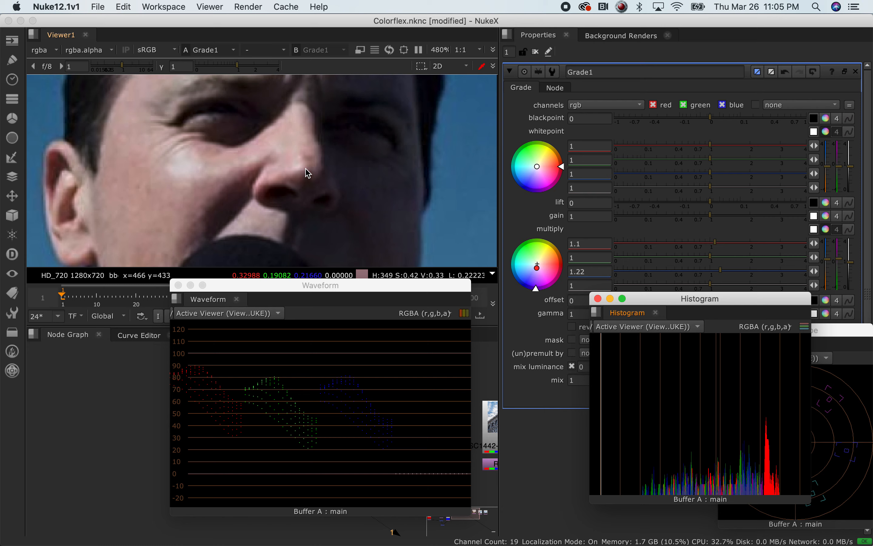
pyautogui.scroll(-6, 307, 173)
pyautogui.moveTo(283, 152); pyautogui.dragTo(295, 110)
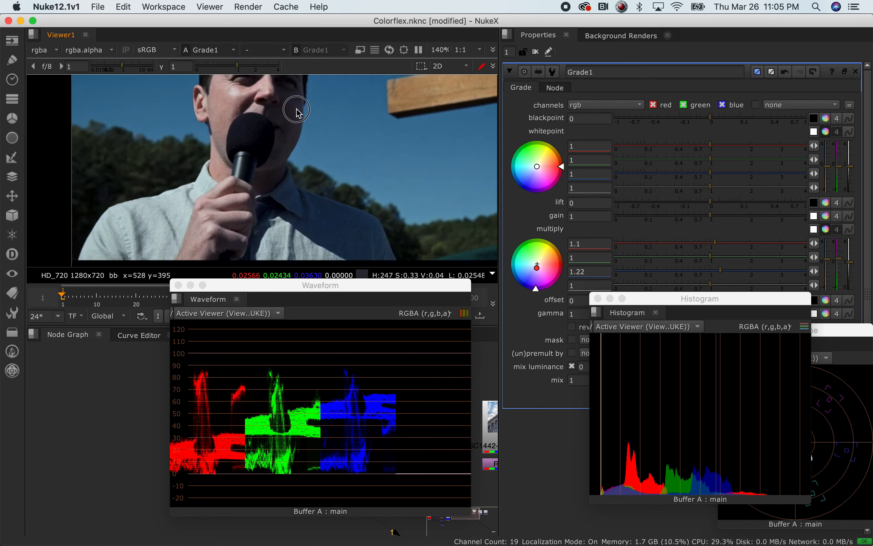
pyautogui.moveTo(391, 288); pyautogui.dragTo(586, 314)
pyautogui.scroll(6, 105, 220)
pyautogui.moveTo(100, 222); pyautogui.dragTo(276, 91)
pyautogui.scroll(3, 214, 185)
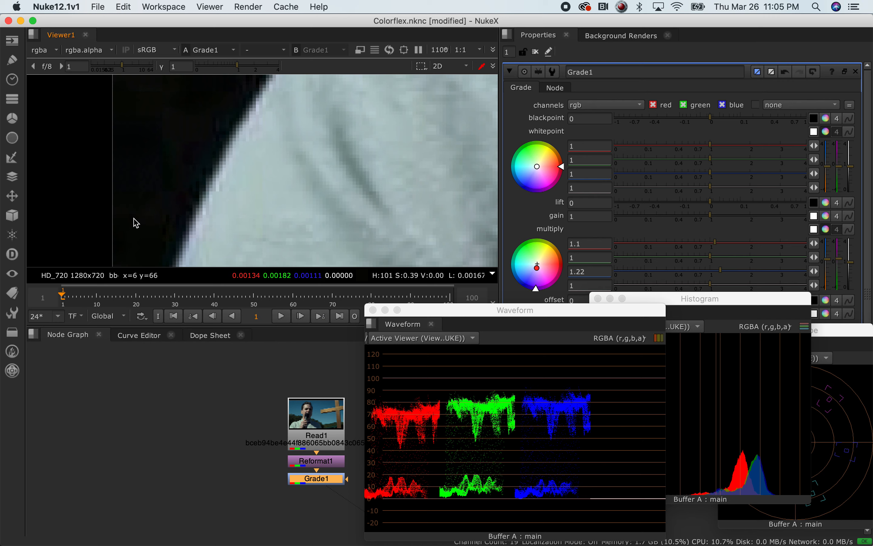
pyautogui.scroll(5, 207, 210)
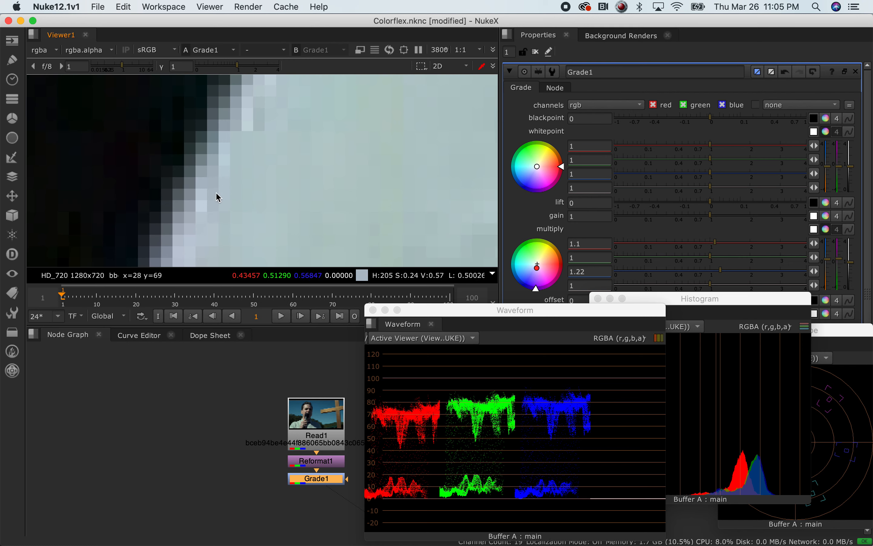
pyautogui.scroll(-10, 216, 196)
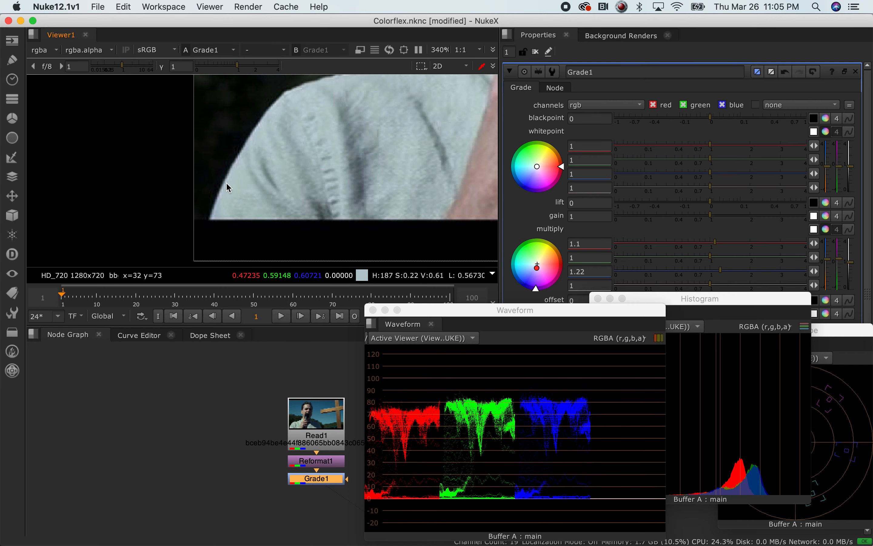
pyautogui.scroll(-1, 228, 186)
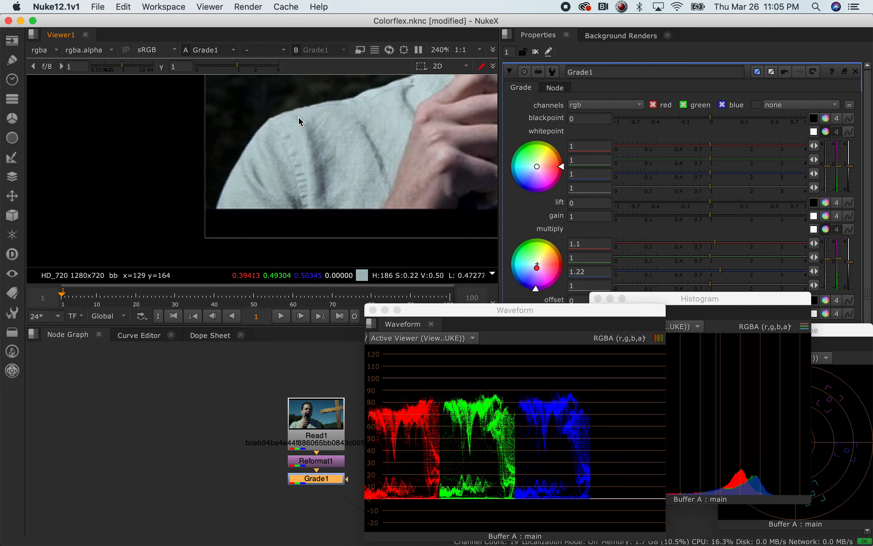
pyautogui.moveTo(386, 159); pyautogui.dragTo(236, 204)
pyautogui.press('f')
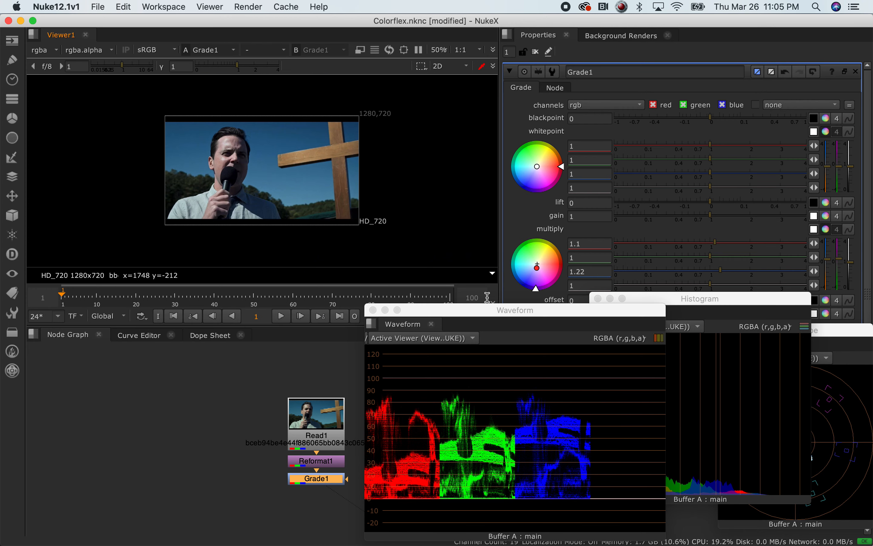
# Arrange the Waveform, Histogram and Vectorscope windows side by side without overlap
pyautogui.moveTo(540, 318); pyautogui.dragTo(332, 203)
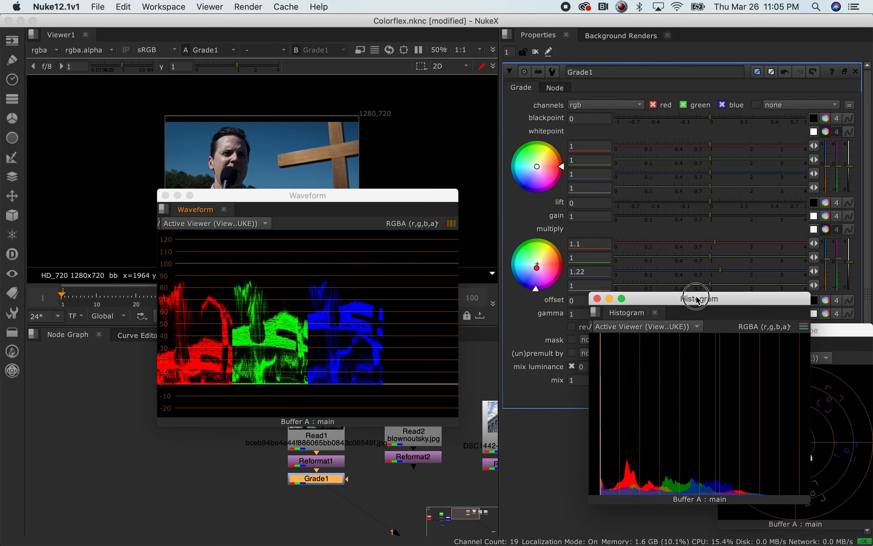
pyautogui.moveTo(696, 299); pyautogui.dragTo(579, 275)
pyautogui.moveTo(795, 331); pyautogui.dragTo(781, 231)
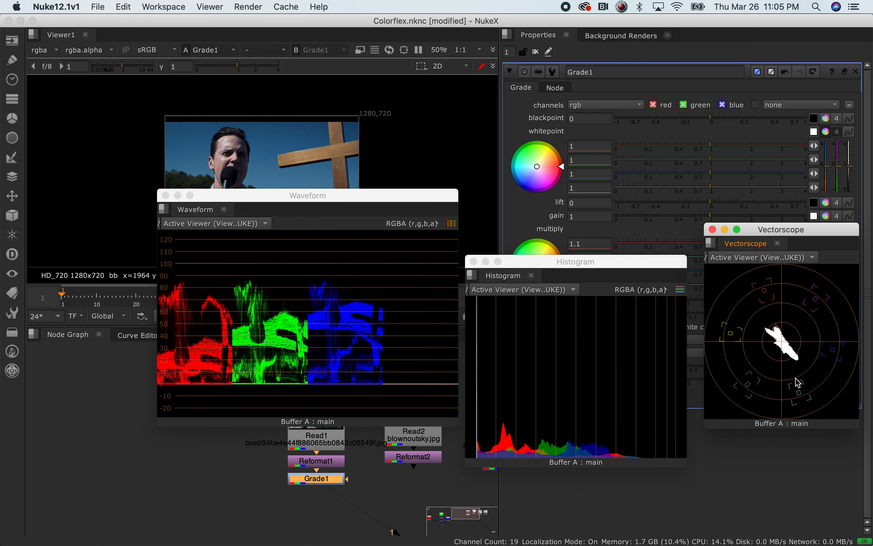
# Move the Waveform and Vectorscope windows clear of the viewer and node graph, and disable the Grade1 node
pyautogui.moveTo(390, 202); pyautogui.dragTo(680, 337)
pyautogui.moveTo(818, 232); pyautogui.dragTo(729, 260)
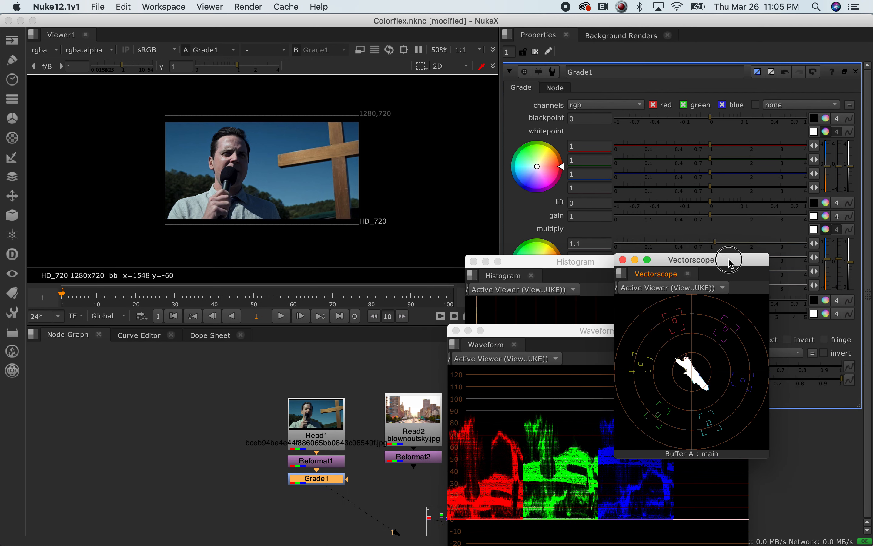
pyautogui.click(328, 482)
pyautogui.press('d')
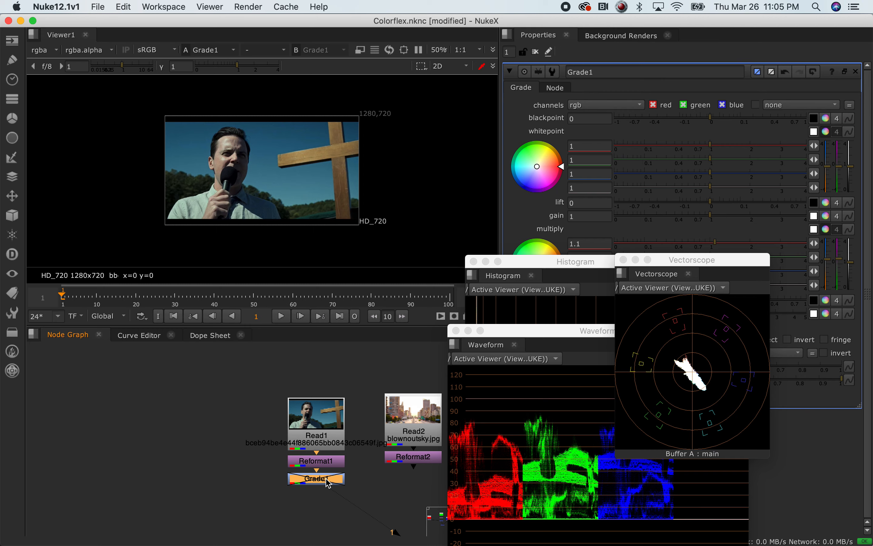
# Reposition the Vectorscope window and enlarge it for a closer look at the ungraded image of the man
pyautogui.moveTo(672, 263); pyautogui.dragTo(524, 237)
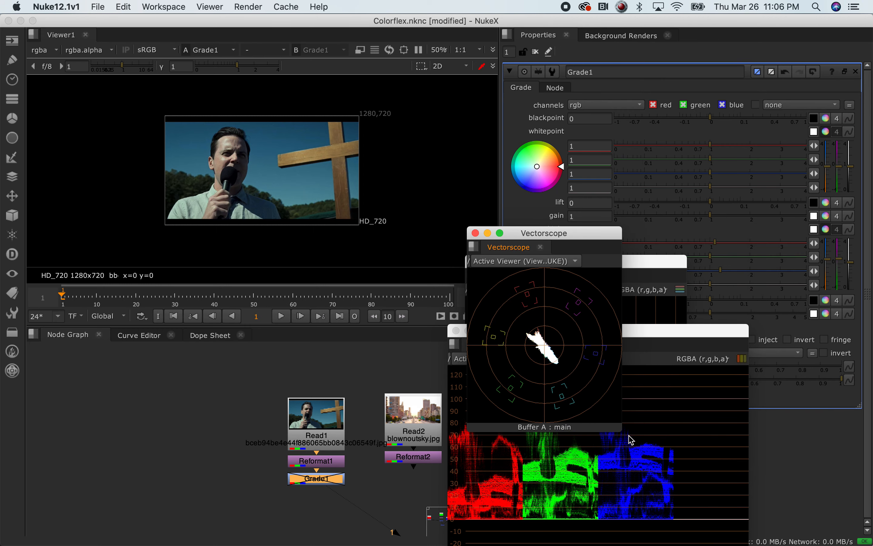
pyautogui.moveTo(621, 432); pyautogui.dragTo(830, 511)
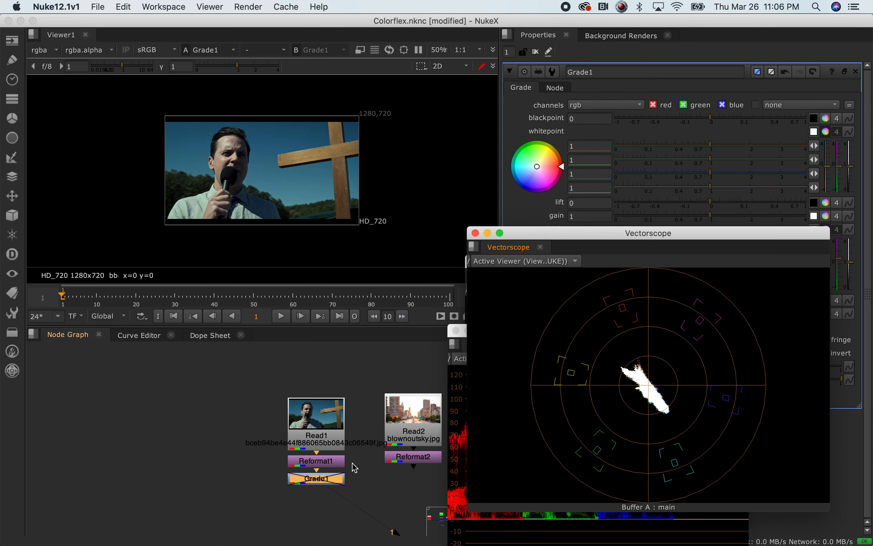
pyautogui.click(337, 481)
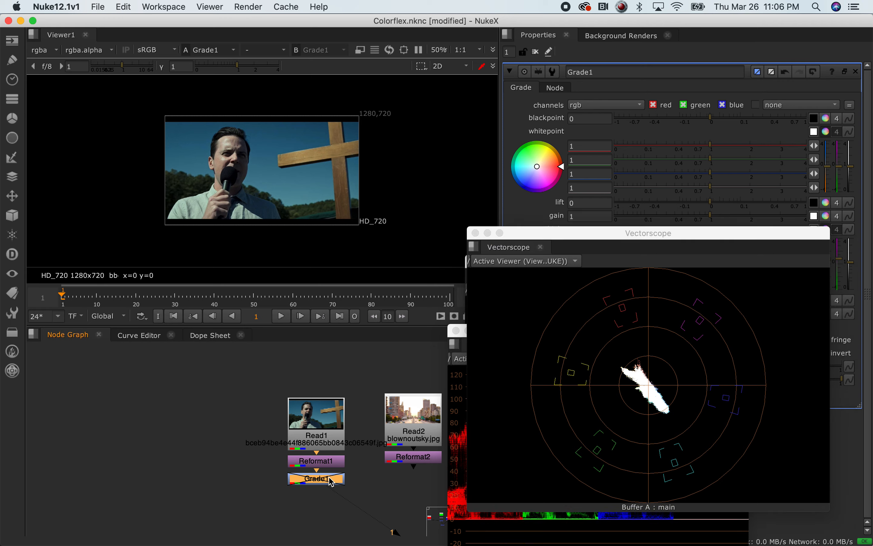
# Switch the viewer between Reformat2 and the Grade1 branch to compare their vectorscope traces, ending on Reformat2
pyautogui.click(429, 459)
pyautogui.press('1')
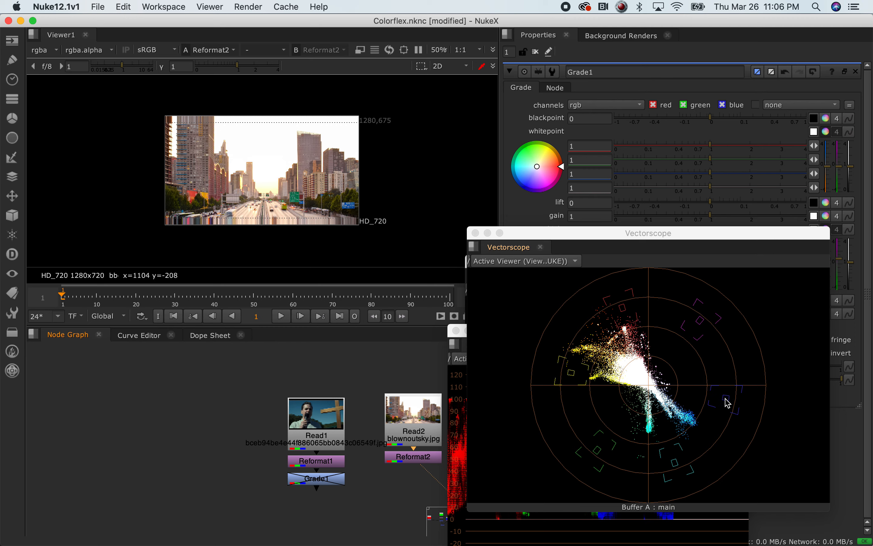
pyautogui.press('1')
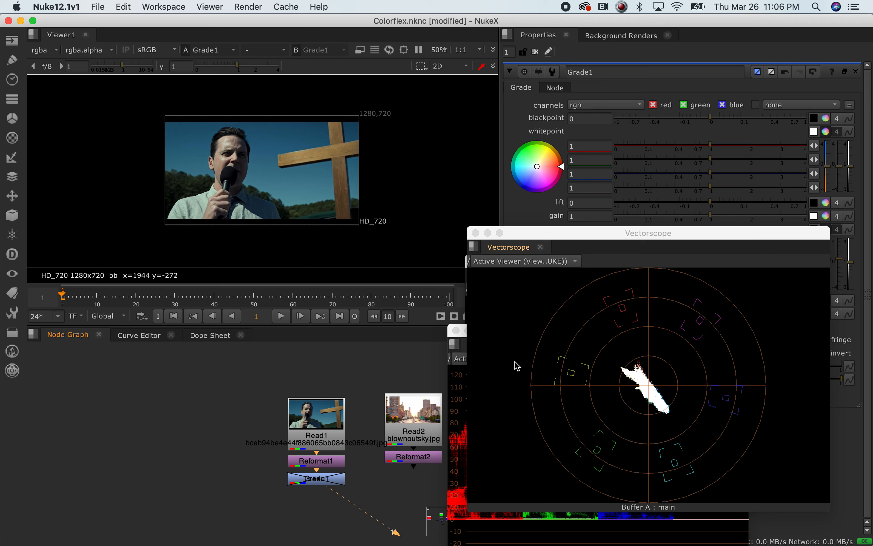
pyautogui.click(407, 457)
pyautogui.press('1')
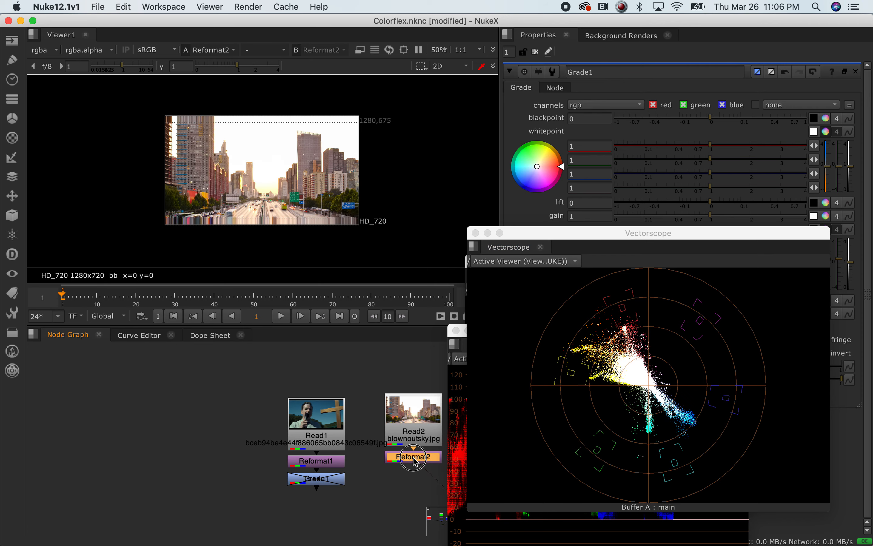
# Add a Grade node below Reformat2 for the blown-out sky image
pyautogui.press('Tab')
pyautogui.write('grade')
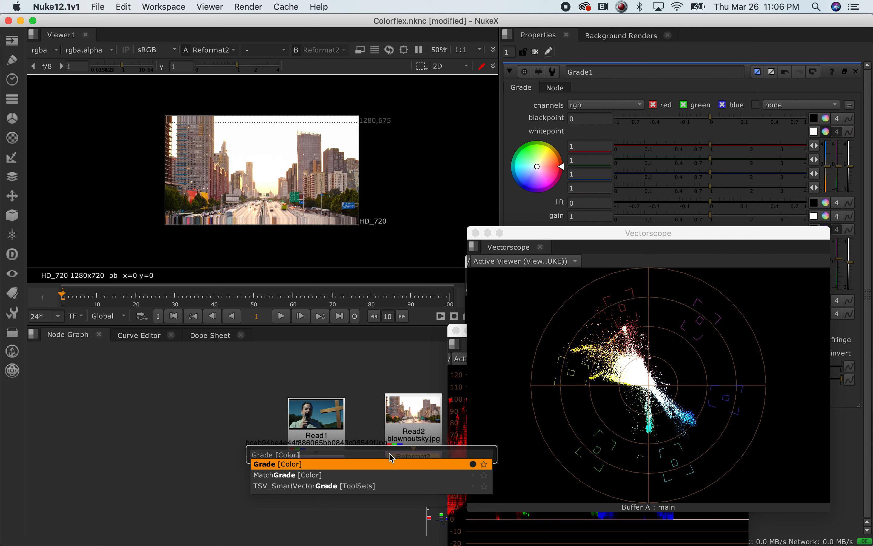
pyautogui.press('Return')
# Rearrange the Vectorscope, Waveform and Histogram windows so Grade2's properties and the viewer image are uncovered
pyautogui.click(666, 236)
pyautogui.moveTo(642, 121); pyautogui.dragTo(780, 109)
pyautogui.moveTo(546, 338); pyautogui.dragTo(610, 357)
pyautogui.click(524, 261)
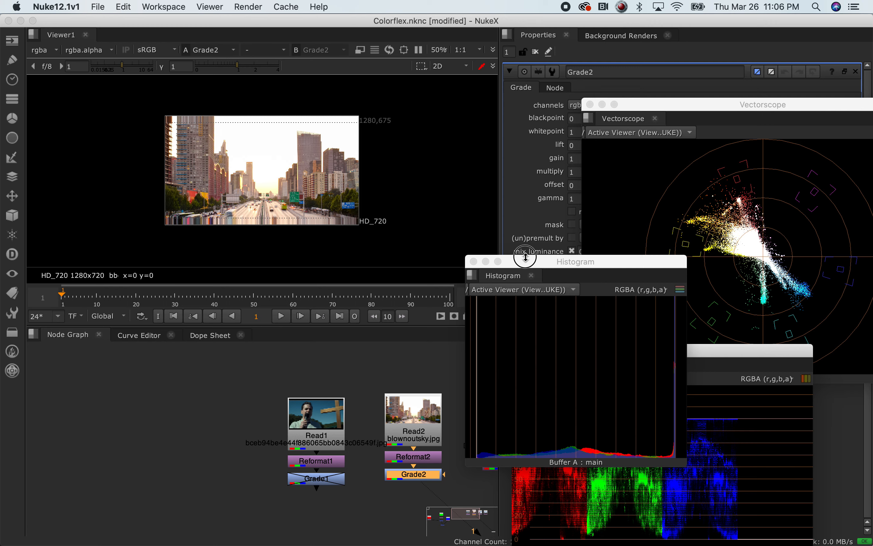
pyautogui.moveTo(705, 104); pyautogui.dragTo(609, 108)
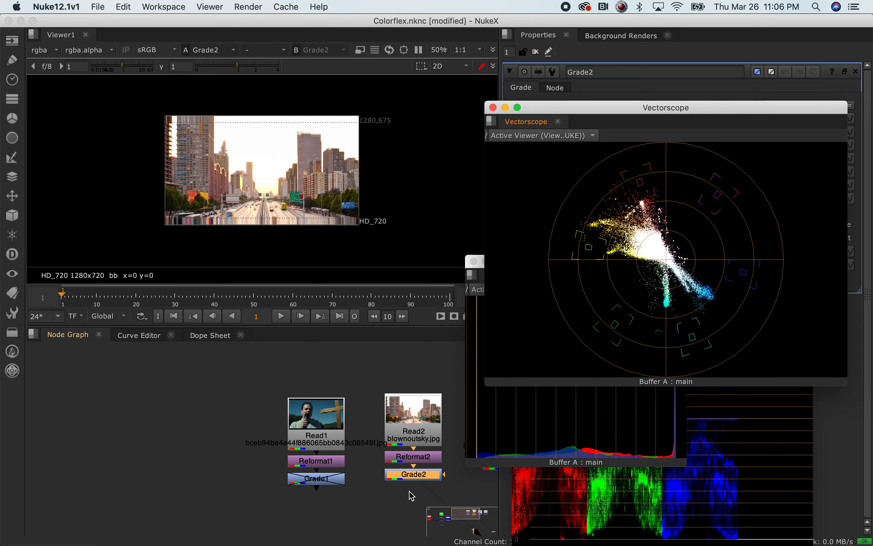
pyautogui.click(417, 479)
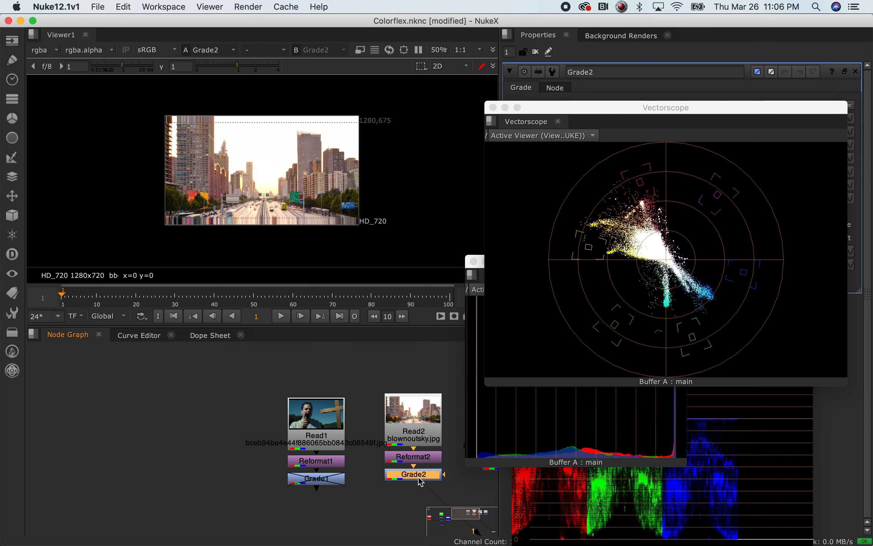
pyautogui.moveTo(581, 107); pyautogui.dragTo(118, 267)
pyautogui.click(530, 264)
pyautogui.moveTo(530, 263); pyautogui.dragTo(714, 323)
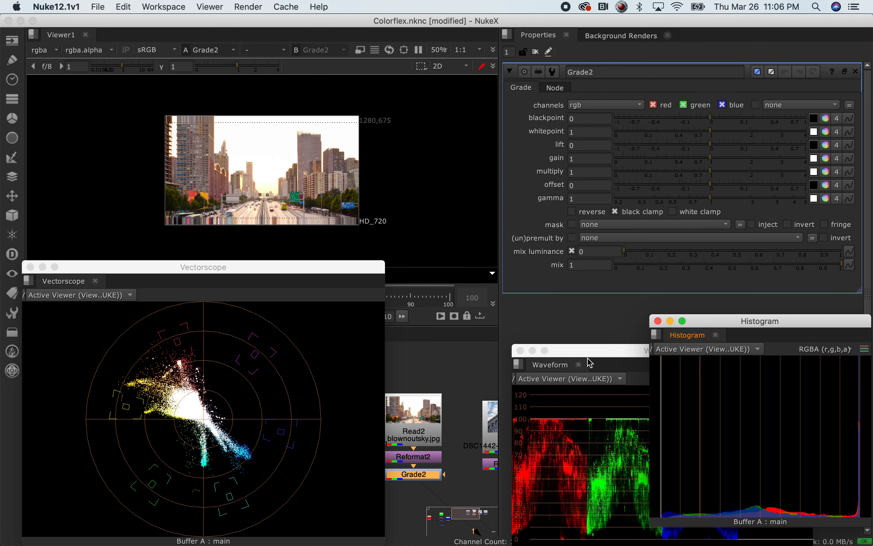
# Split Grade2's multiply into separate channel values and set the blue multiply to 1.2
pyautogui.click(442, 473)
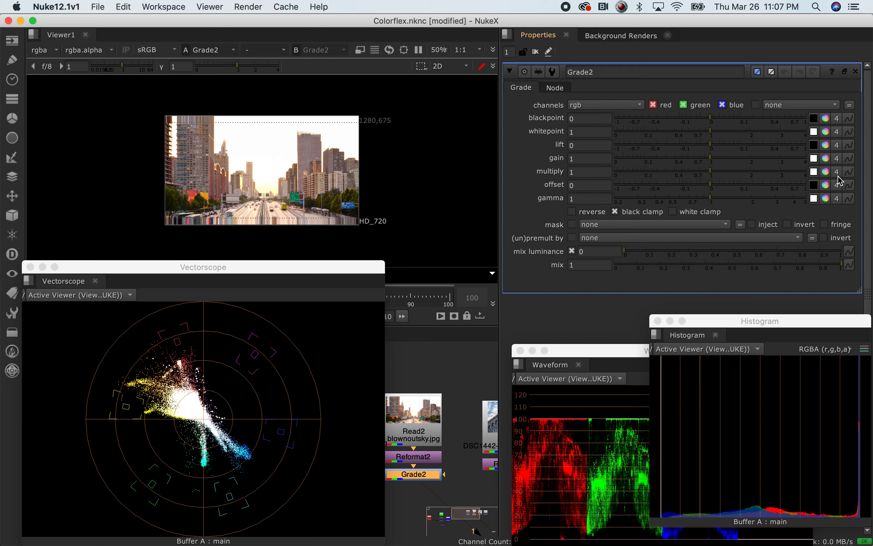
pyautogui.click(837, 173)
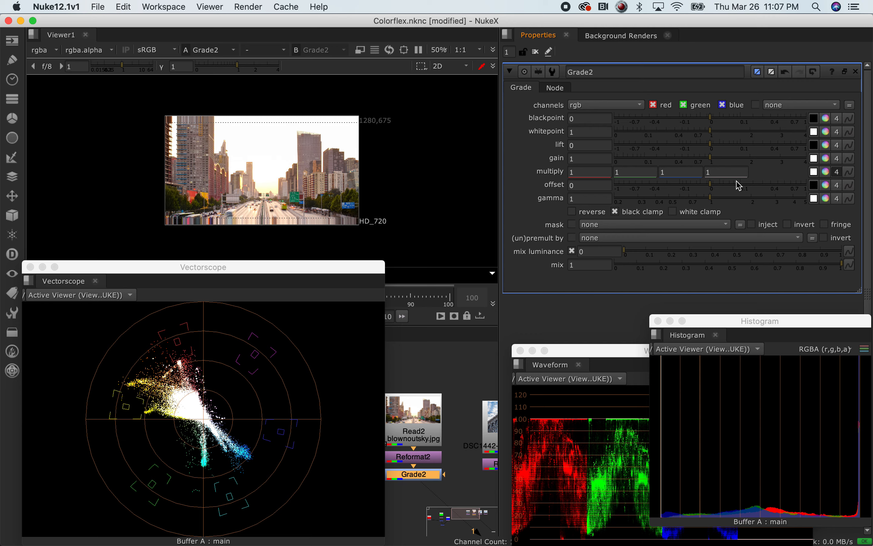
pyautogui.click(678, 170)
pyautogui.write('.2')
pyautogui.press('Return')
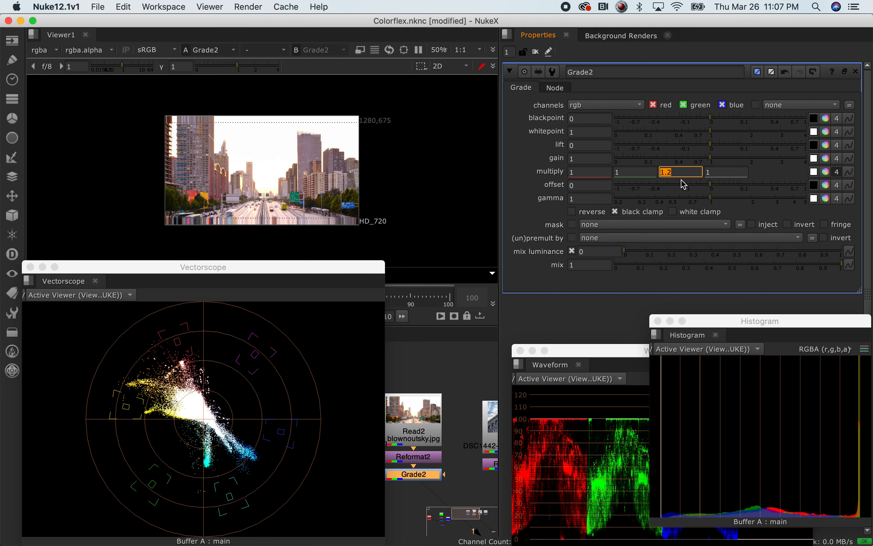
# Set Grade2's blue multiply to 1.3
pyautogui.moveTo(672, 171); pyautogui.dragTo(668, 173)
pyautogui.press('Up')
pyautogui.press('Up')
pyautogui.press('Up')
pyautogui.write('3')
pyautogui.press('Return')
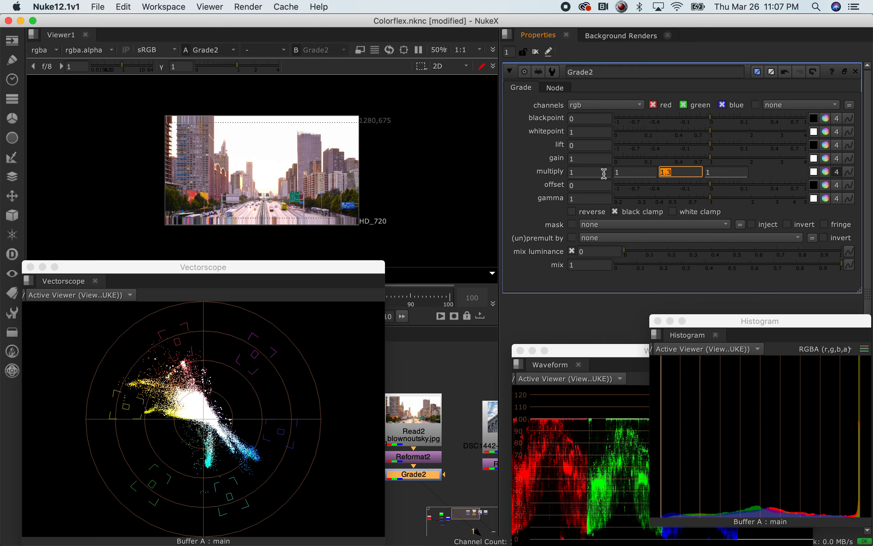
# Set Grade2's red multiply to 0.8
pyautogui.click(603, 173)
pyautogui.press('BackSpace')
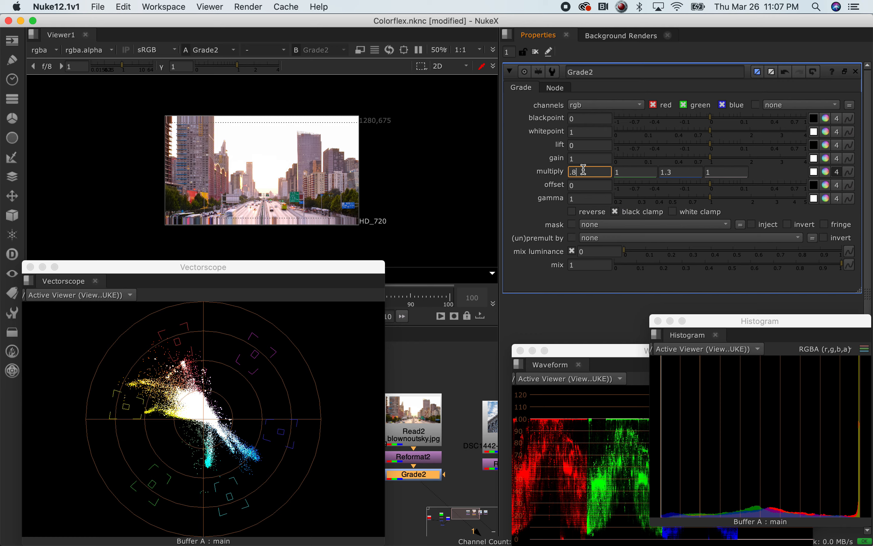
pyautogui.press('Return')
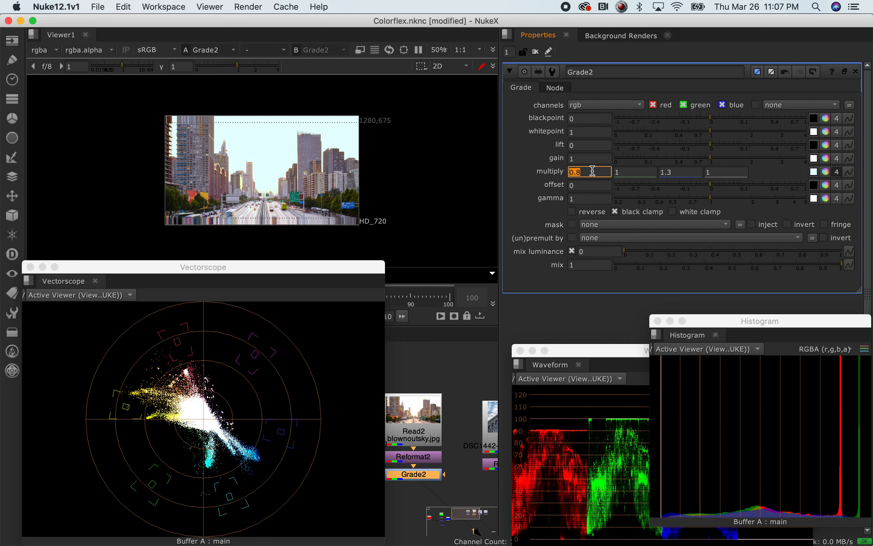
# Try a red multiply of 0.85 on Grade2 and return it to 0.8
pyautogui.moveTo(592, 170); pyautogui.dragTo(576, 173)
pyautogui.press('BackSpace')
pyautogui.write('85')
pyautogui.press('Return')
pyautogui.click(588, 172)
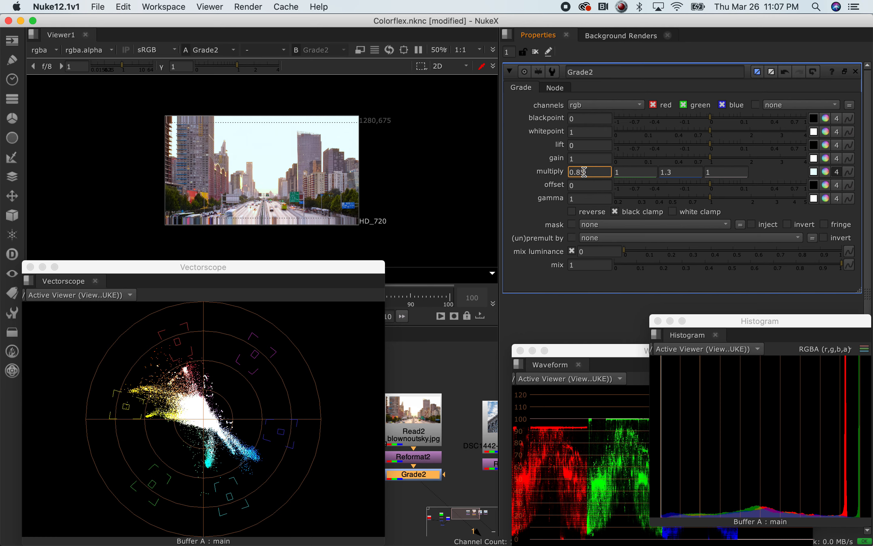
pyautogui.press('BackSpace')
pyautogui.press('Return')
# Set Grade2's blue multiply to 1.4
pyautogui.click(668, 172)
pyautogui.write('4')
pyautogui.press('Return')
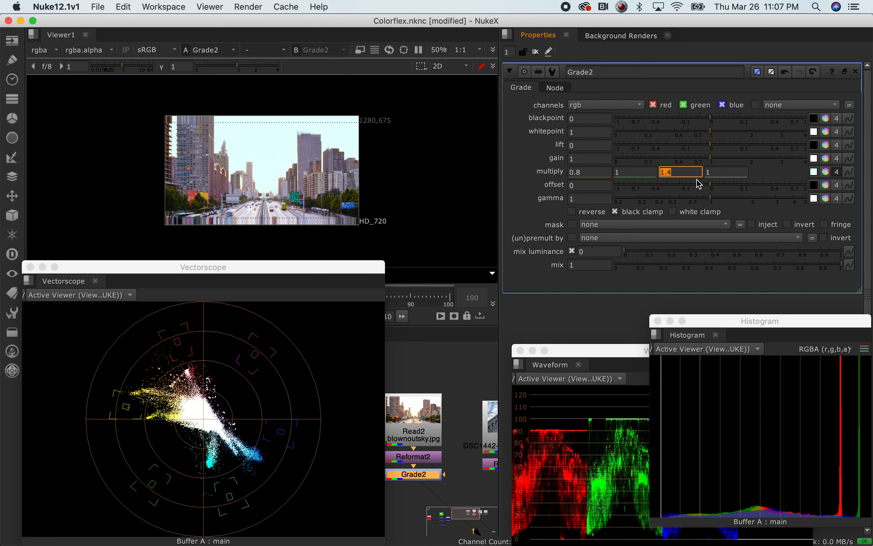
# Toggle the Grade2 node off and on to compare the image and scopes with and without the correction
pyautogui.click(476, 477)
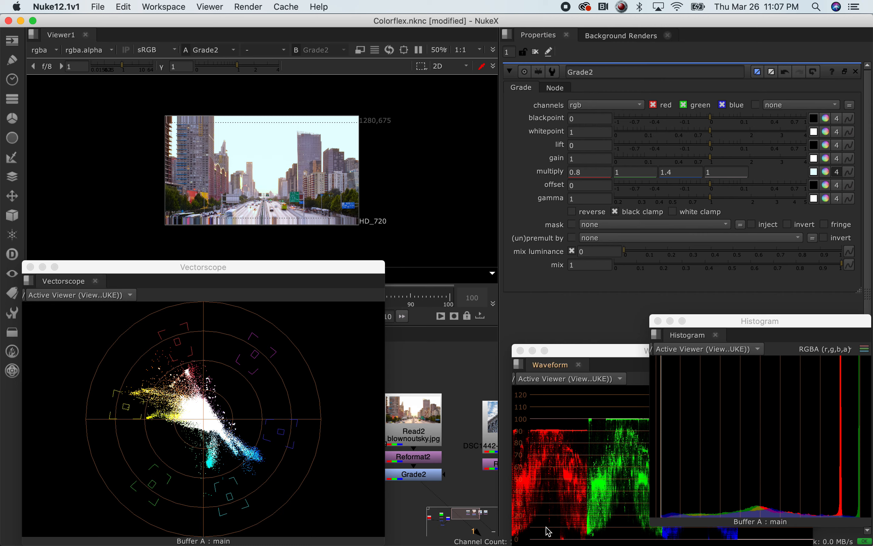
pyautogui.click(415, 476)
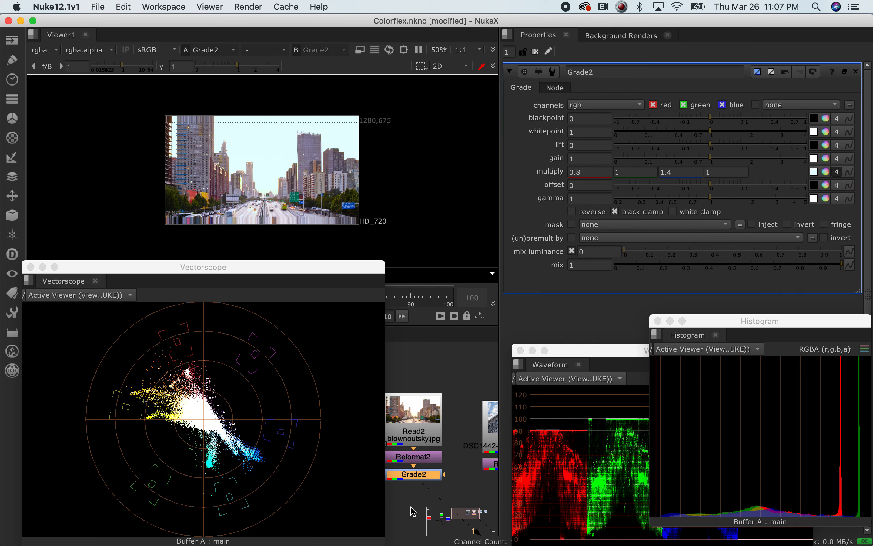
pyautogui.press('d')
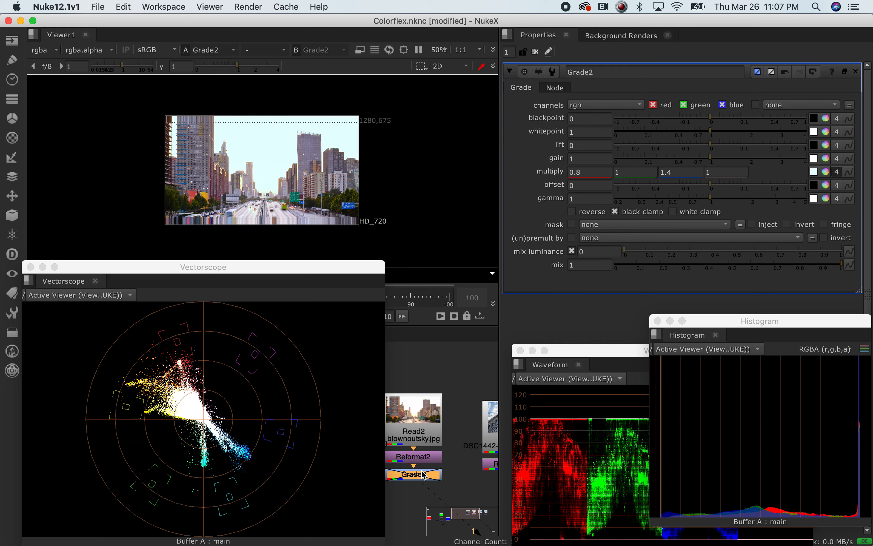
pyautogui.press('d')
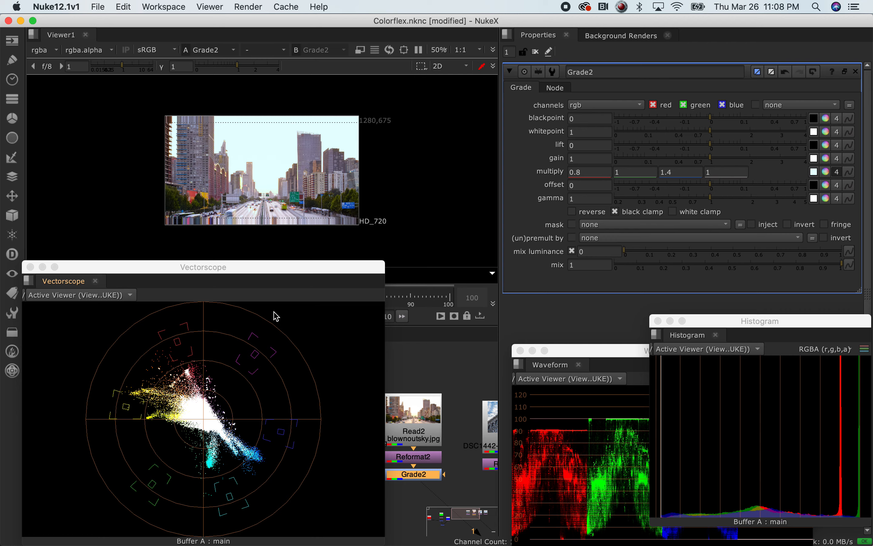
# Move the Vectorscope window clear of the viewer and node graph, and switch to Premiere Pro
pyautogui.moveTo(285, 267); pyautogui.dragTo(399, 177)
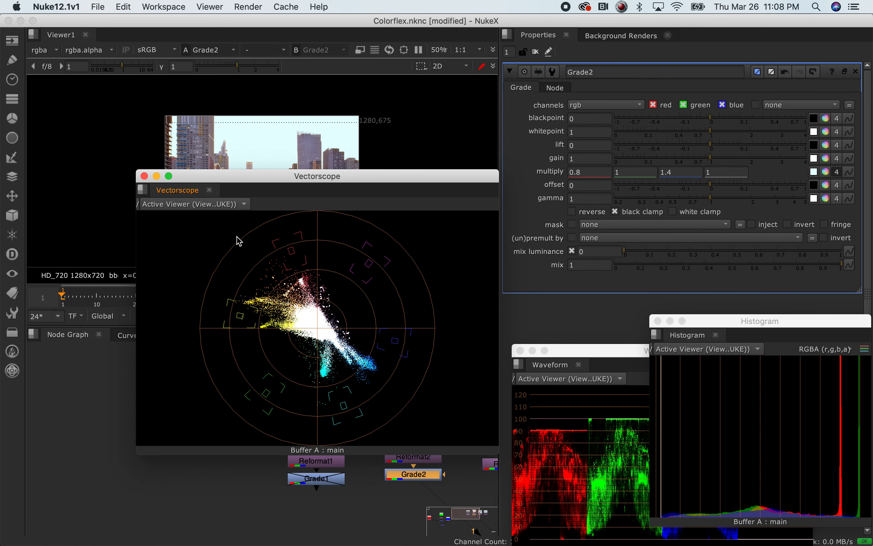
pyautogui.moveTo(314, 193); pyautogui.dragTo(754, 300)
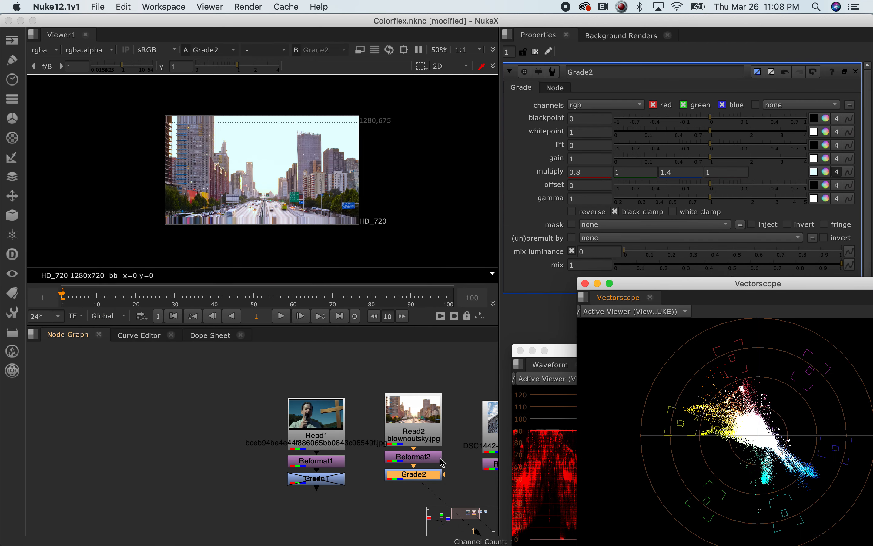
pyautogui.scroll(-2, 222, 457)
pyautogui.press('super+Tab')
pyautogui.press('super+Tab')
pyautogui.press('super+Tab')
pyautogui.press('super+Tab')
pyautogui.press('super+Tab')
pyautogui.press('super+Tab')
pyautogui.press('super+Tab')
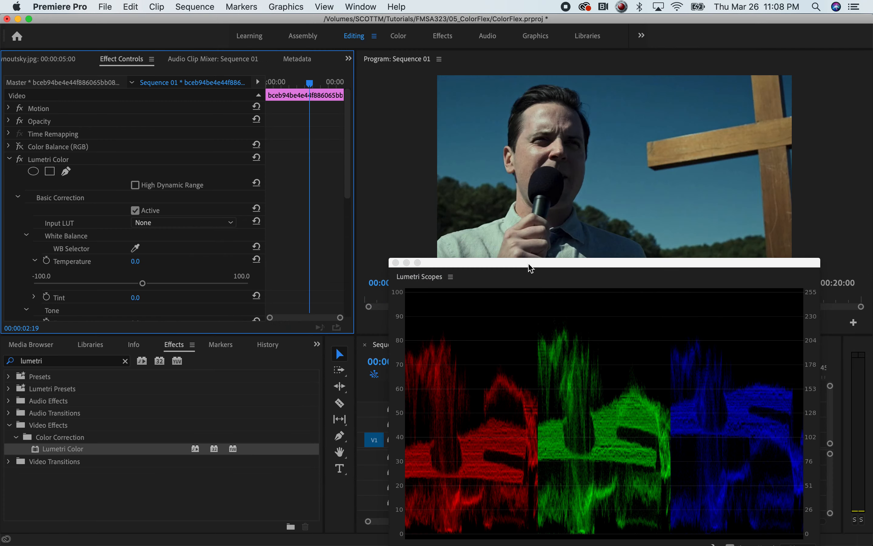
# Show only Vectorscope YUV in Lumetri Scopes and move the playhead to the building clip at 00:00:11:05
pyautogui.moveTo(530, 268); pyautogui.dragTo(180, 136)
pyautogui.rightClick(301, 235)
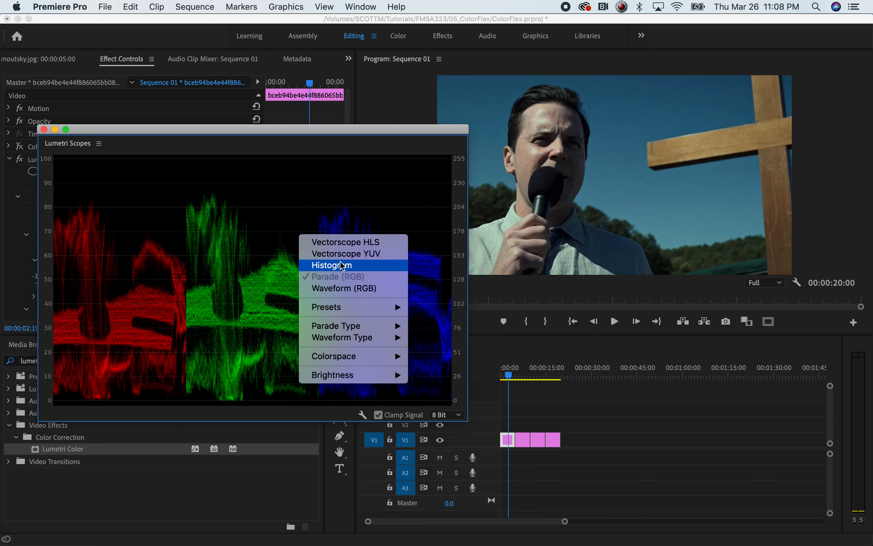
pyautogui.click(341, 254)
pyautogui.rightClick(181, 259)
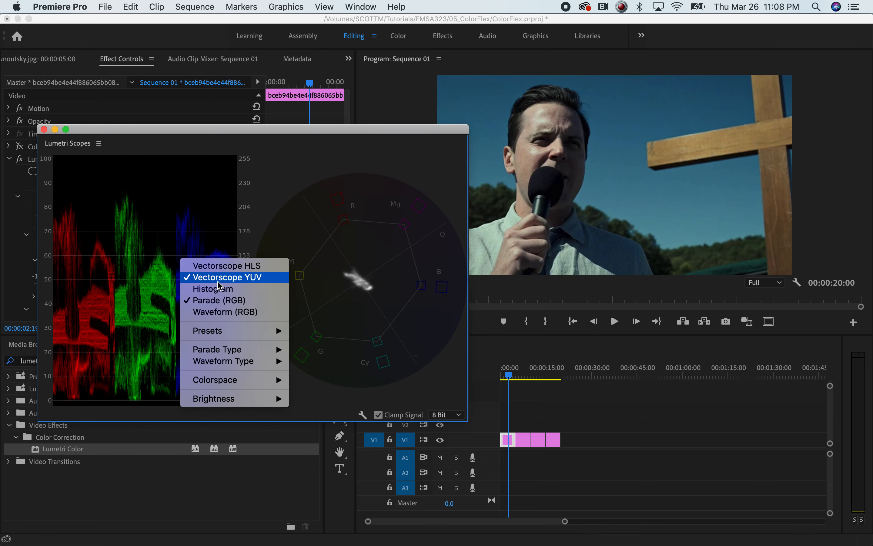
pyautogui.click(218, 300)
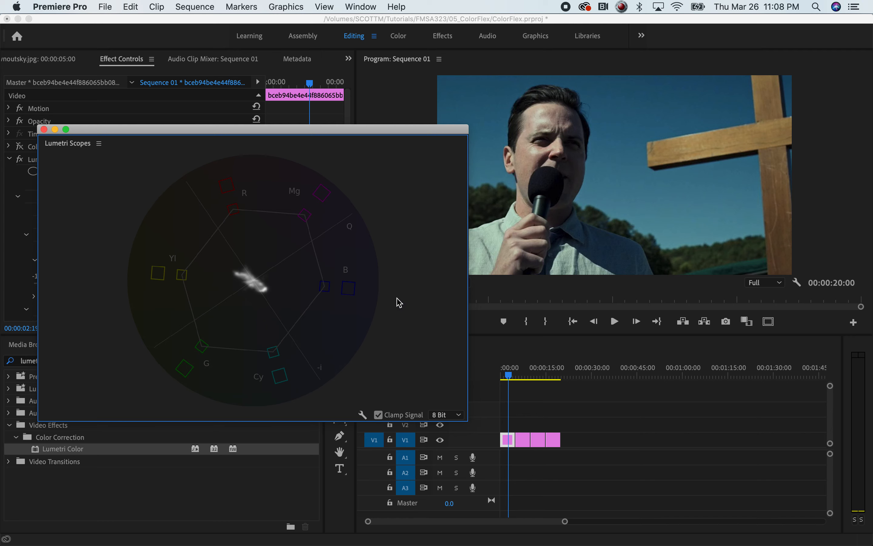
pyautogui.moveTo(516, 379); pyautogui.dragTo(534, 383)
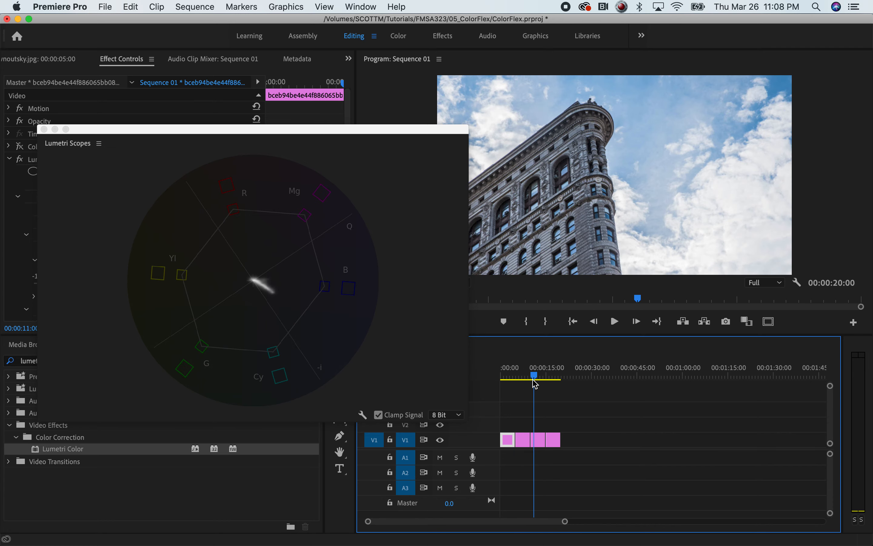
# Close the Lumetri Scopes window and collapse the Video Effects folder in the effects list
pyautogui.moveTo(317, 130); pyautogui.dragTo(588, 195)
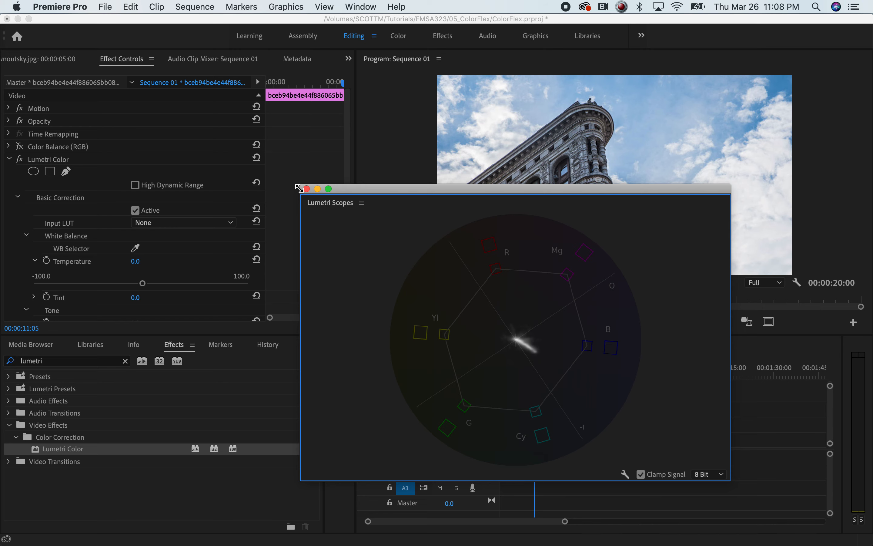
pyautogui.click(307, 189)
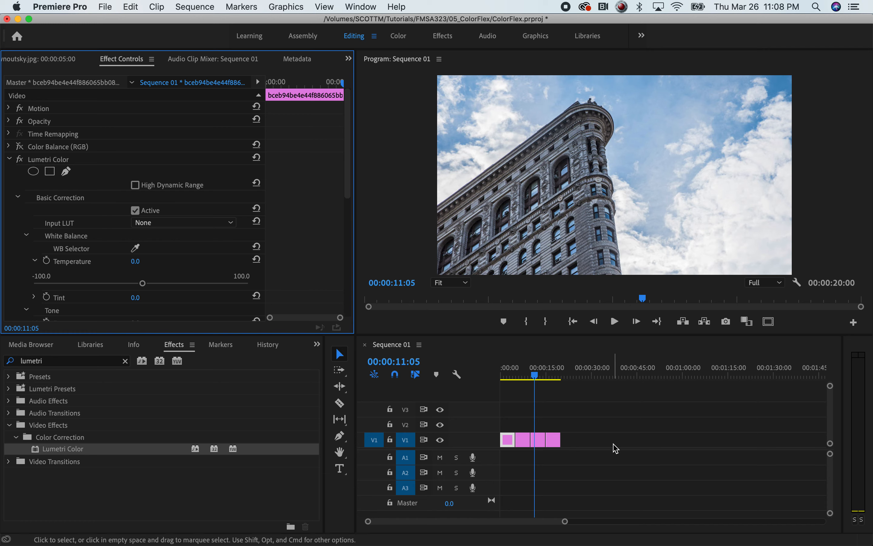
pyautogui.click(8, 425)
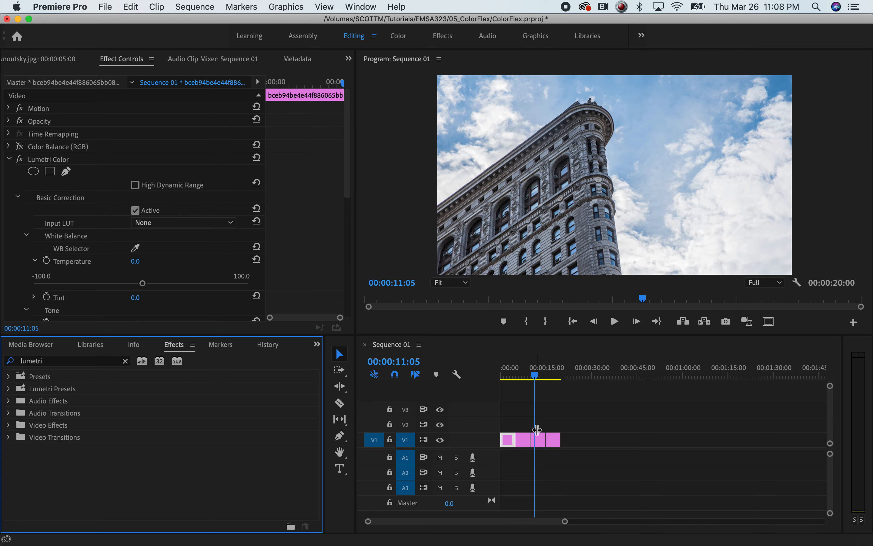
# Switch to Photoshop and look through the blending modes available for Layer 0 copy, leaving it on Normal
pyautogui.press('super+Tab')
pyautogui.press('super+Tab')
pyautogui.press('super+Tab')
pyautogui.press('super+Tab')
pyautogui.press('super+Tab')
pyautogui.press('super+Tab')
pyautogui.press('super+Tab')
pyautogui.press('super+Tab')
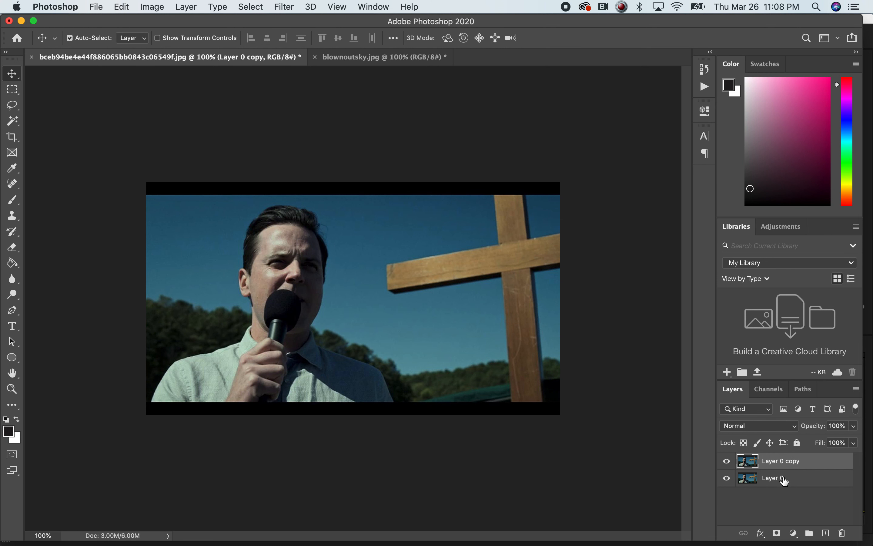
pyautogui.click(784, 481)
pyautogui.click(801, 466)
pyautogui.click(794, 427)
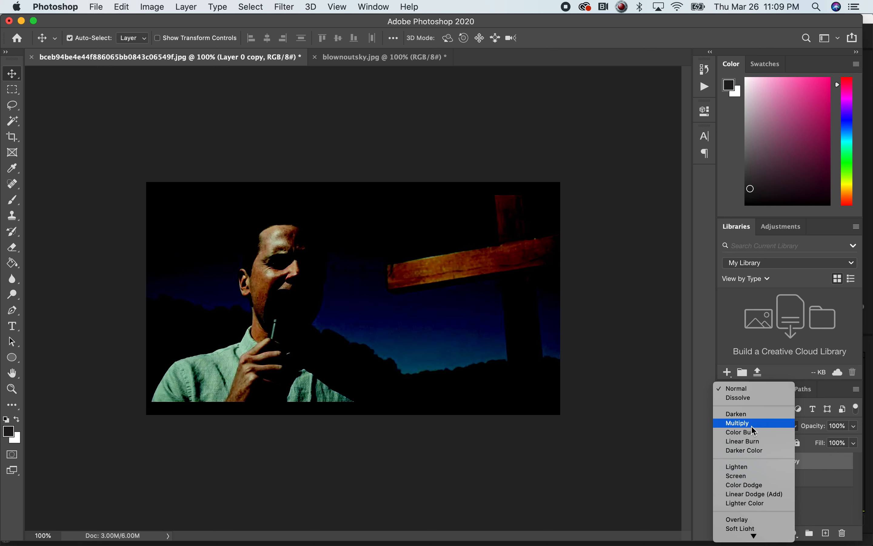
pyautogui.click(823, 504)
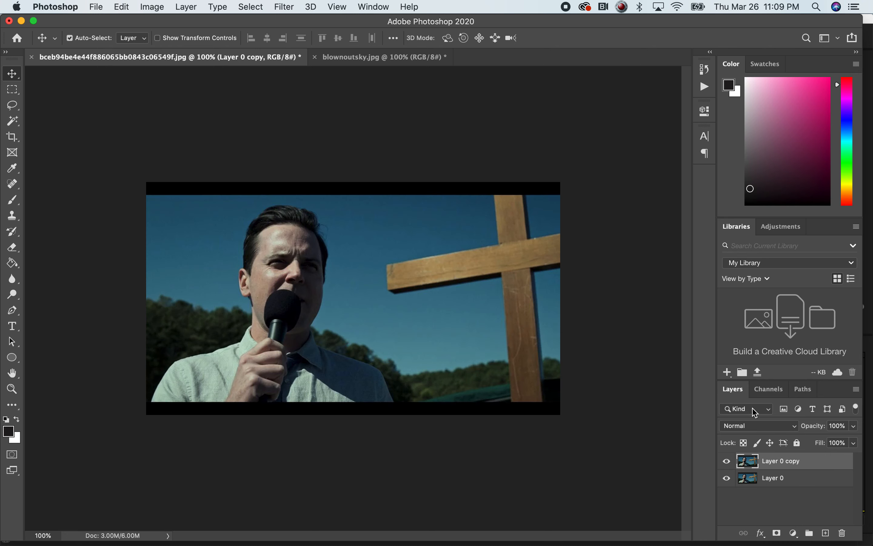
pyautogui.click(774, 426)
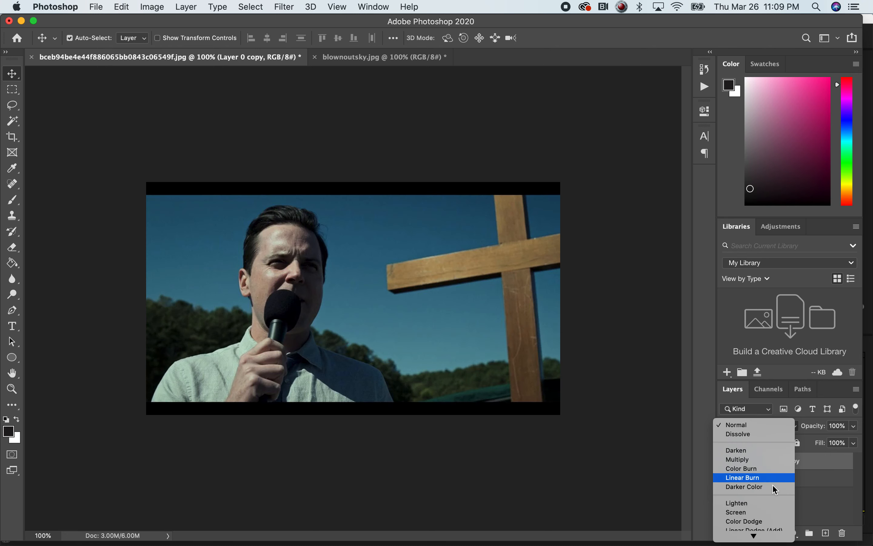
pyautogui.click(853, 472)
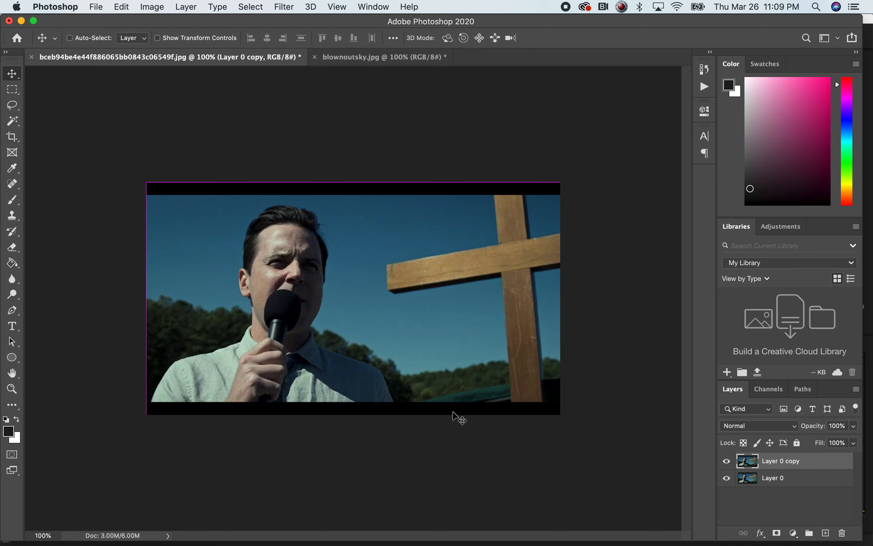
# Switch to Nuke, open the Plus merge node's properties and review the available merge operations
pyautogui.press('super+Tab')
pyautogui.press('super+Tab')
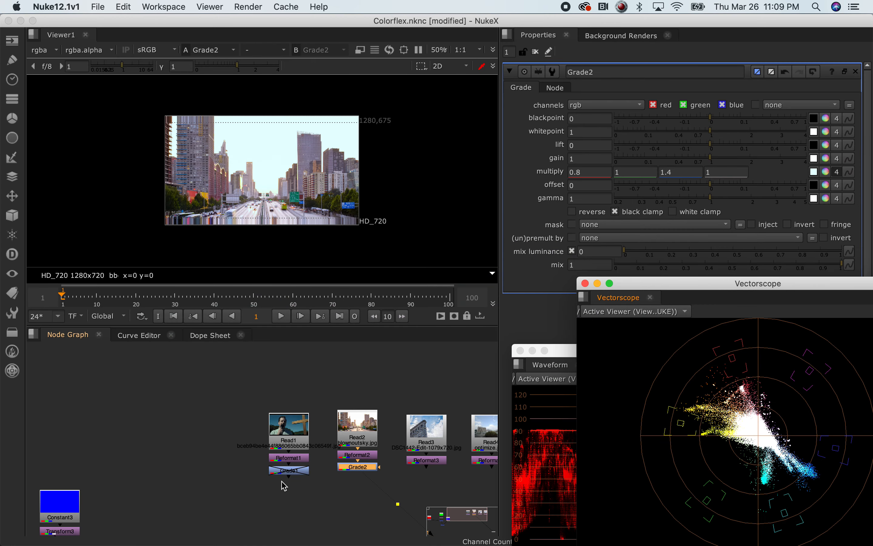
pyautogui.scroll(-3, 284, 485)
pyautogui.moveTo(303, 493); pyautogui.dragTo(264, 424)
pyautogui.moveTo(36, 459); pyautogui.dragTo(346, 349)
pyautogui.scroll(5, 184, 382)
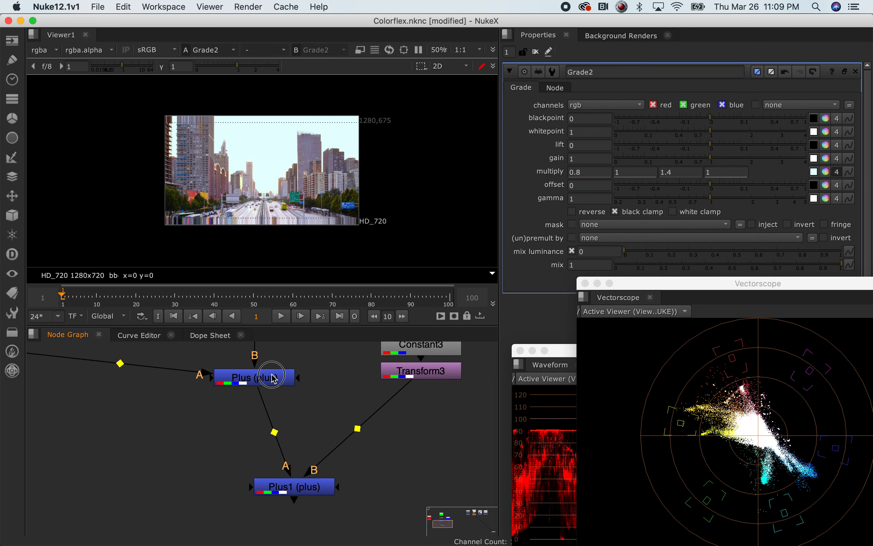
pyautogui.doubleClick(255, 378)
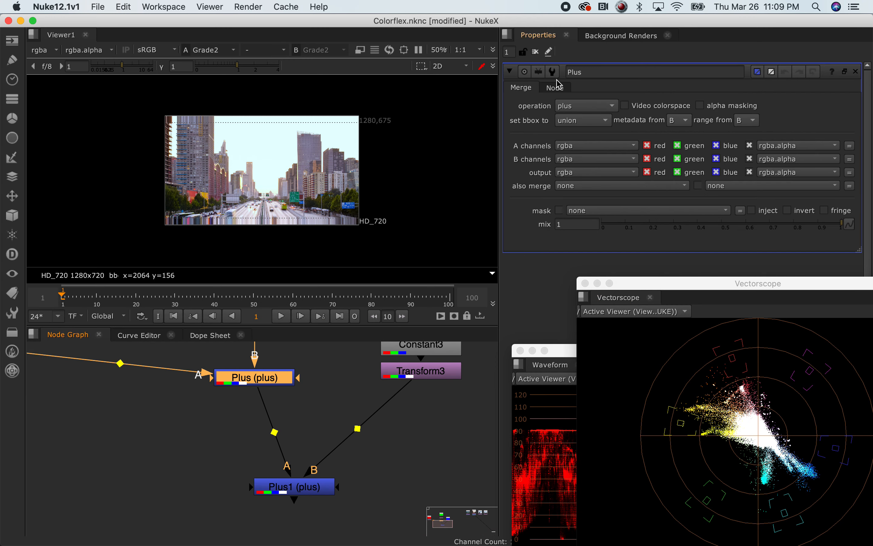
pyautogui.click(579, 106)
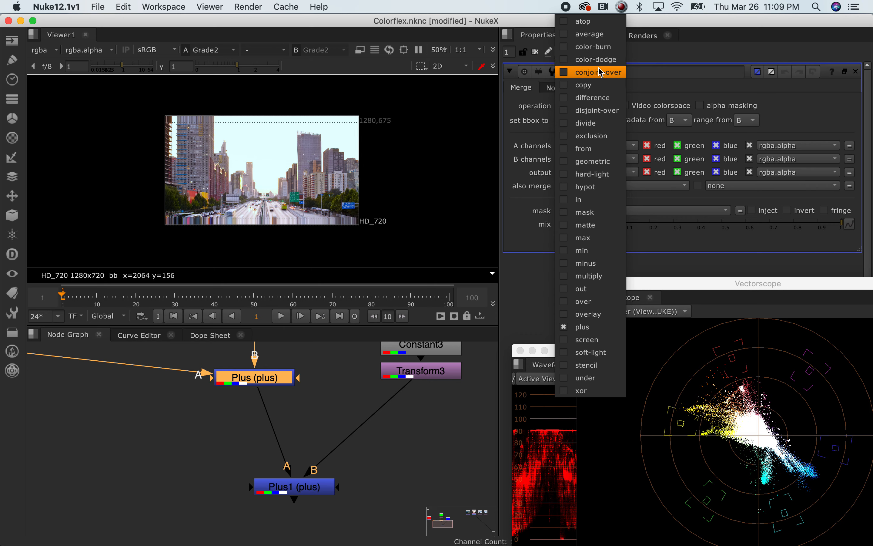
pyautogui.click(336, 421)
# Switch back to Photoshop and preview other blending modes on Layer 0 copy without applying one
pyautogui.press('super+Tab')
pyautogui.press('super+Tab')
pyautogui.press('super+Tab')
pyautogui.press('super+Tab')
pyautogui.press('super+Tab')
pyautogui.press('super+Tab')
pyautogui.press('super+Tab')
pyautogui.press('super+Tab')
pyautogui.press('super+Tab')
pyautogui.press('super+Tab')
pyautogui.press('super+Tab')
pyautogui.press('super+Tab')
pyautogui.press('super+Tab')
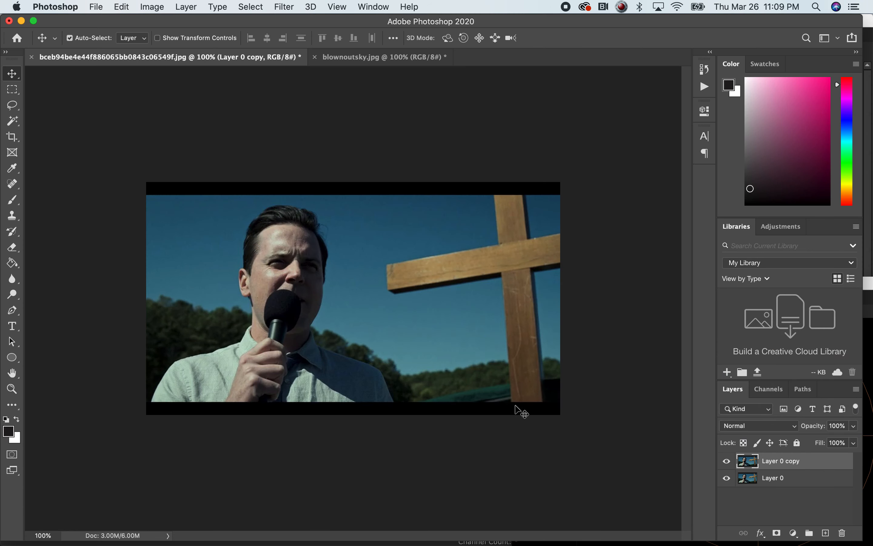
pyautogui.click(796, 426)
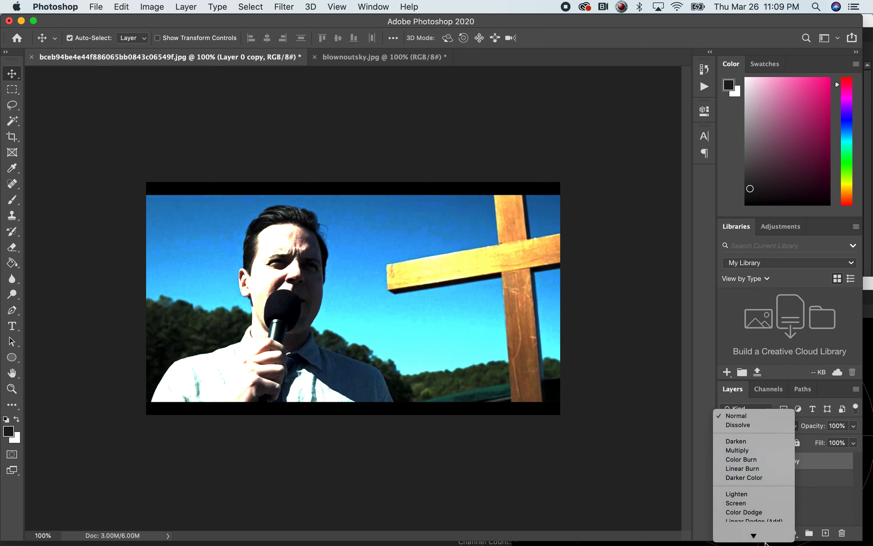
pyautogui.click(830, 498)
# Switch to Nuke and move the red Constant with its Transform slightly up in the node graph, leaving it deselected
pyautogui.press('super+Tab')
pyautogui.press('super+Tab')
pyautogui.press('super+Tab')
pyautogui.press('super+Tab')
pyautogui.press('super+Tab')
pyautogui.press('super+Tab')
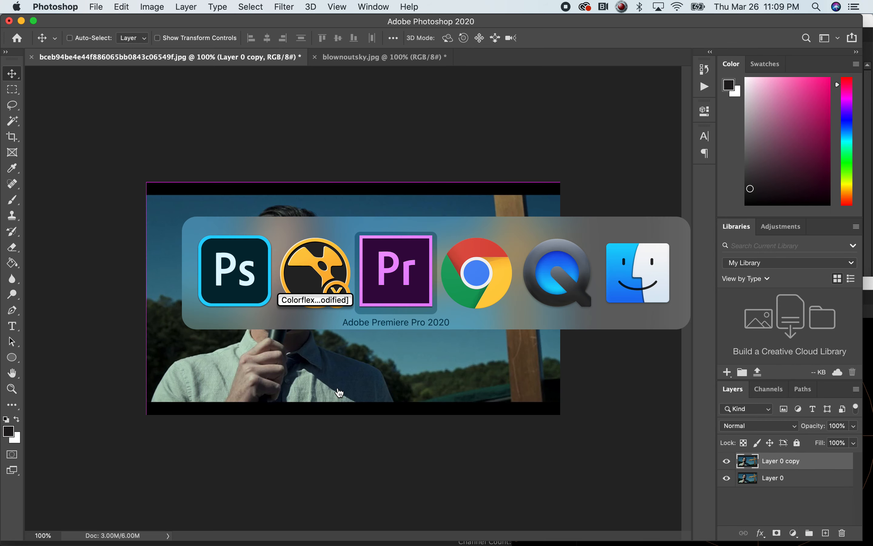
pyautogui.press('super+Tab')
pyautogui.press('super+Tab')
pyautogui.press('super+Tab')
pyautogui.press('super+Tab')
pyautogui.press('super+Tab')
pyautogui.press('super+Tab')
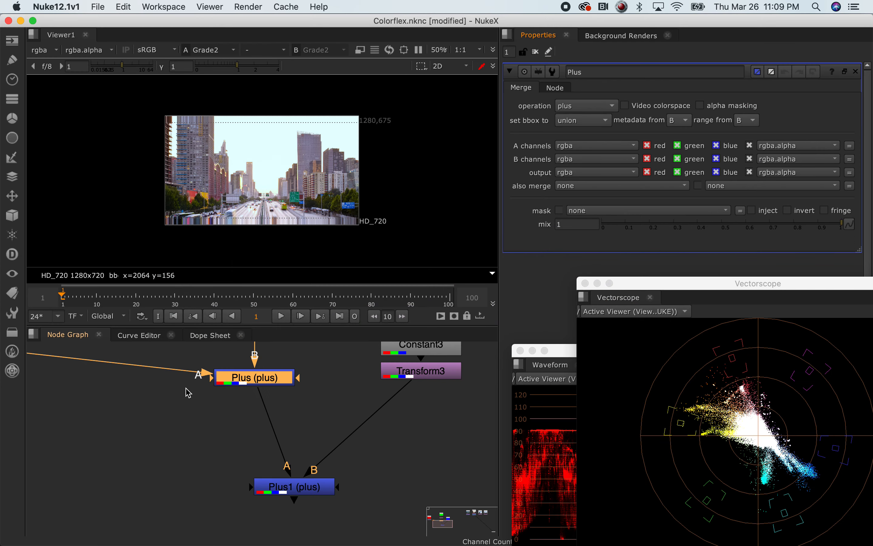
pyautogui.scroll(-5, 187, 392)
pyautogui.click(133, 403)
pyautogui.moveTo(125, 409); pyautogui.dragTo(134, 380)
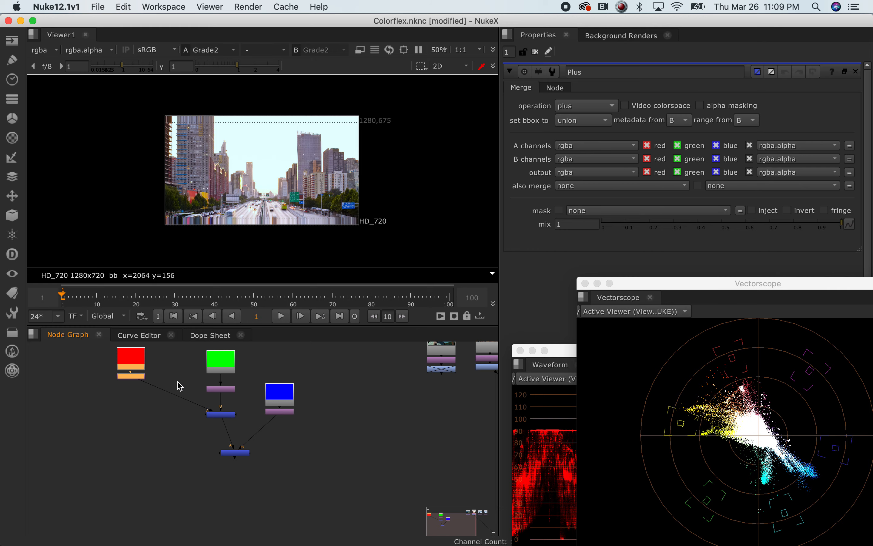
pyautogui.click(312, 436)
# Switch to Photoshop and group Layer 0 and Layer 0 copy together
pyautogui.press('super+Tab')
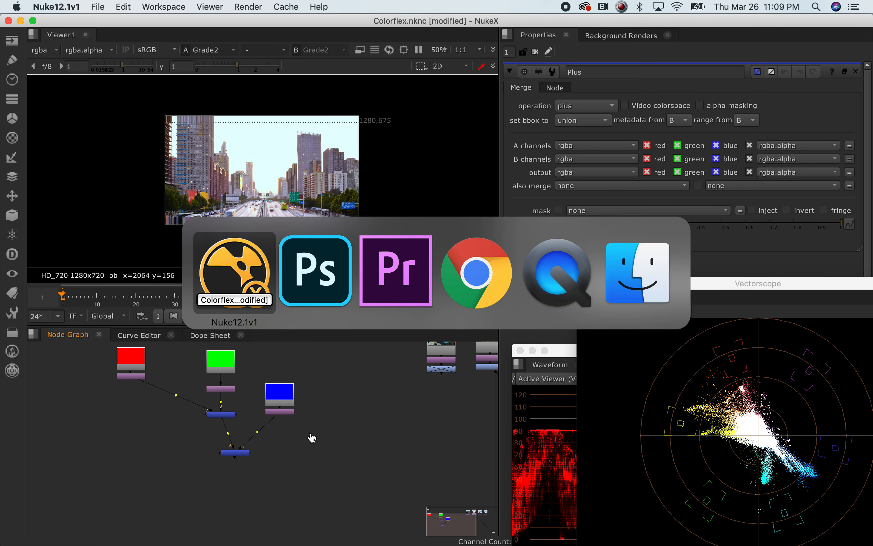
pyautogui.press('super+Tab')
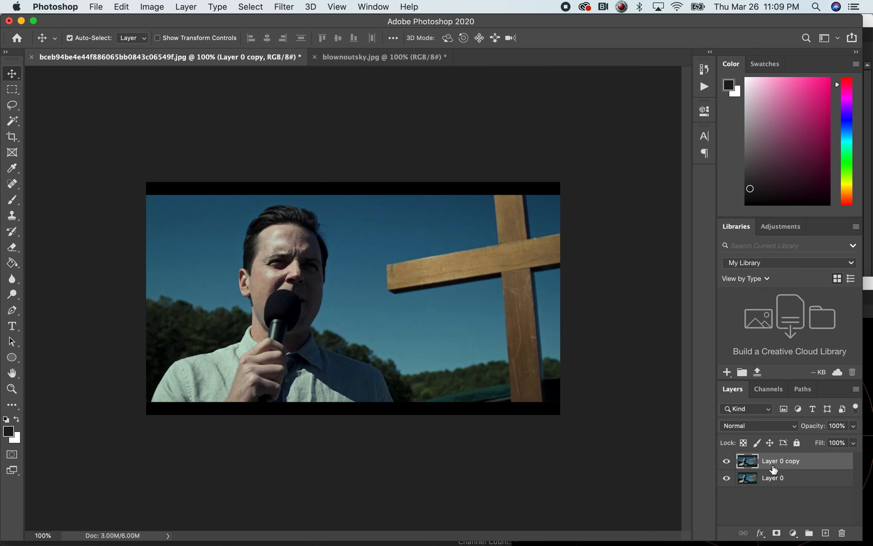
pyautogui.click(805, 485)
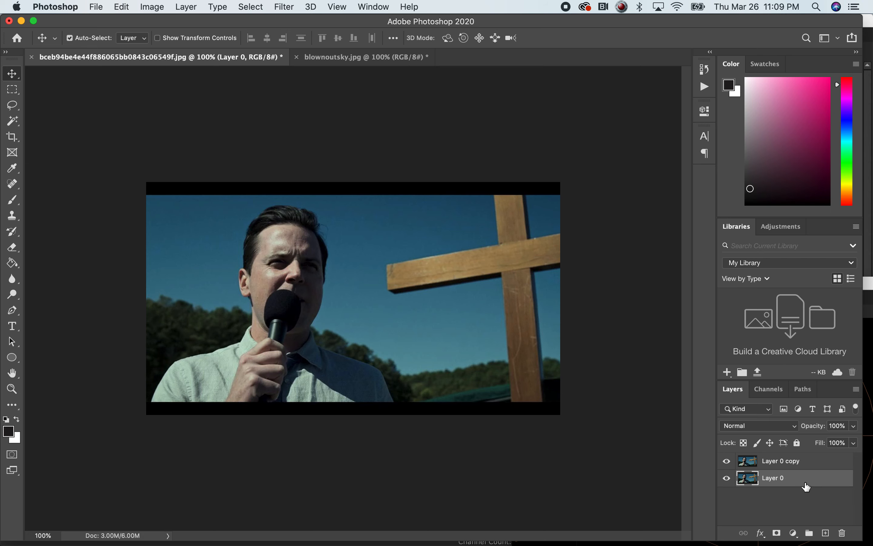
pyautogui.keyDown('shift'); pyautogui.click(822, 466); pyautogui.keyUp('shift')
pyautogui.press('super+g')
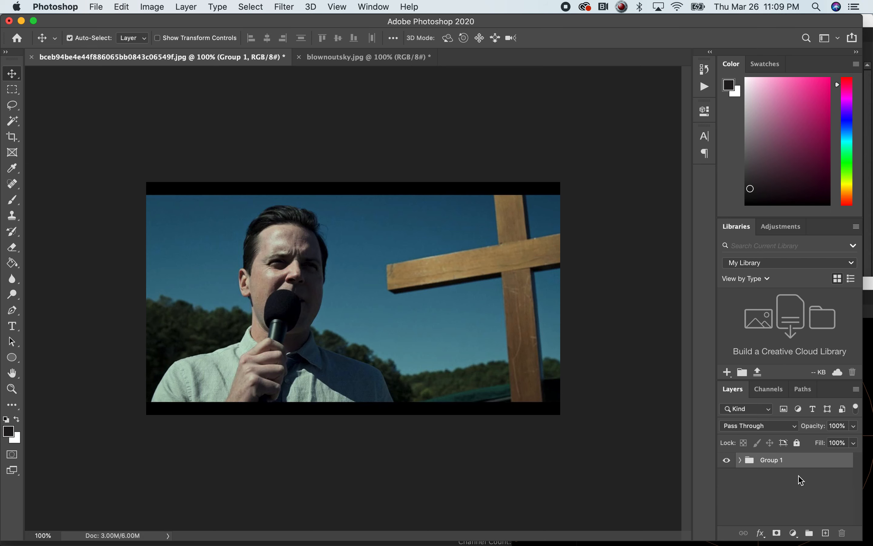
pyautogui.click(799, 481)
pyautogui.click(793, 462)
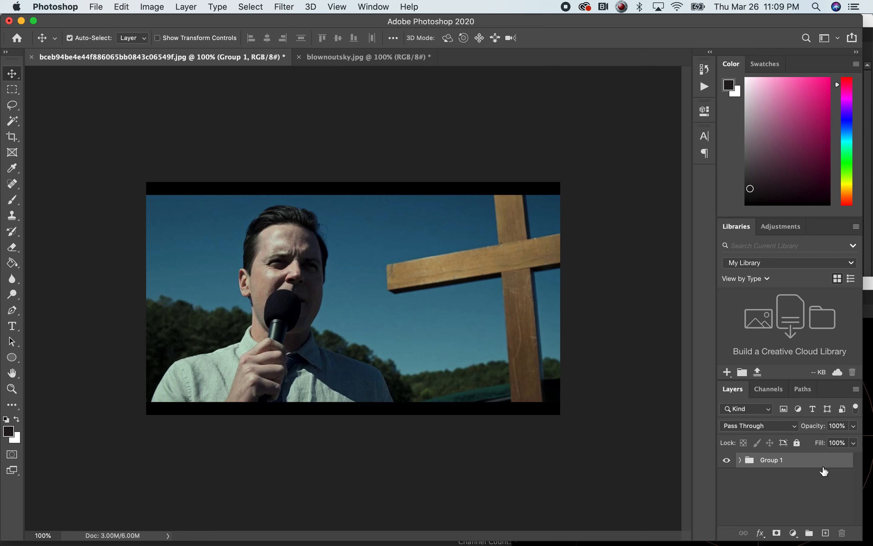
# Duplicate the Group 1 layer group
pyautogui.rightClick(794, 466)
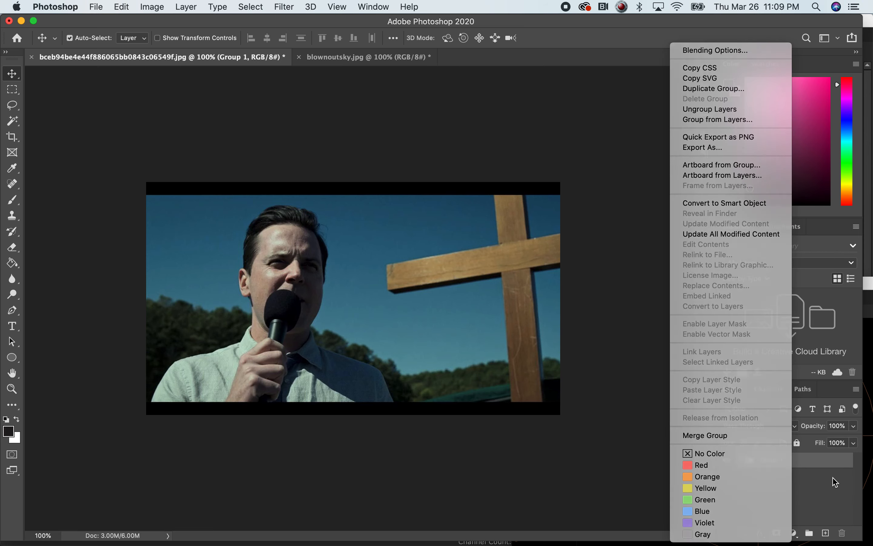
pyautogui.click(833, 477)
pyautogui.moveTo(805, 461); pyautogui.dragTo(825, 532)
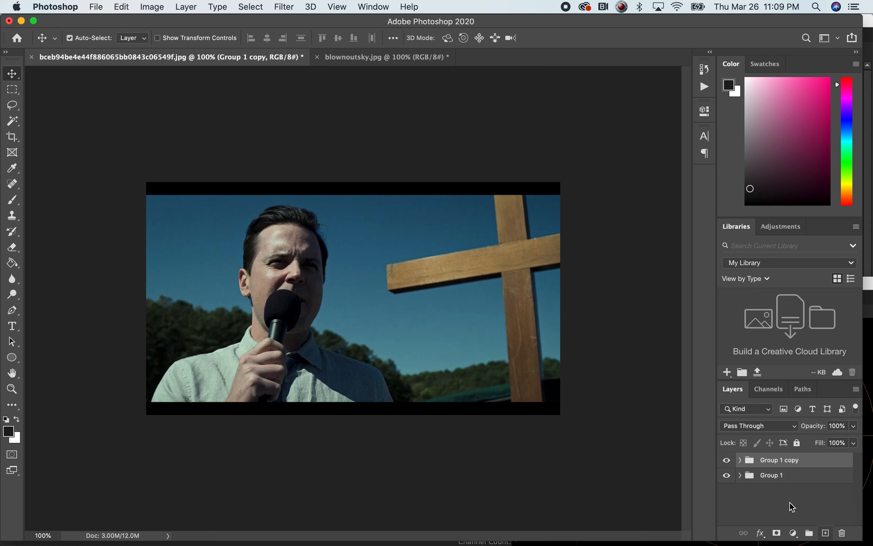
# Set the blending mode of Group 1 copy to Multiply
pyautogui.click(783, 496)
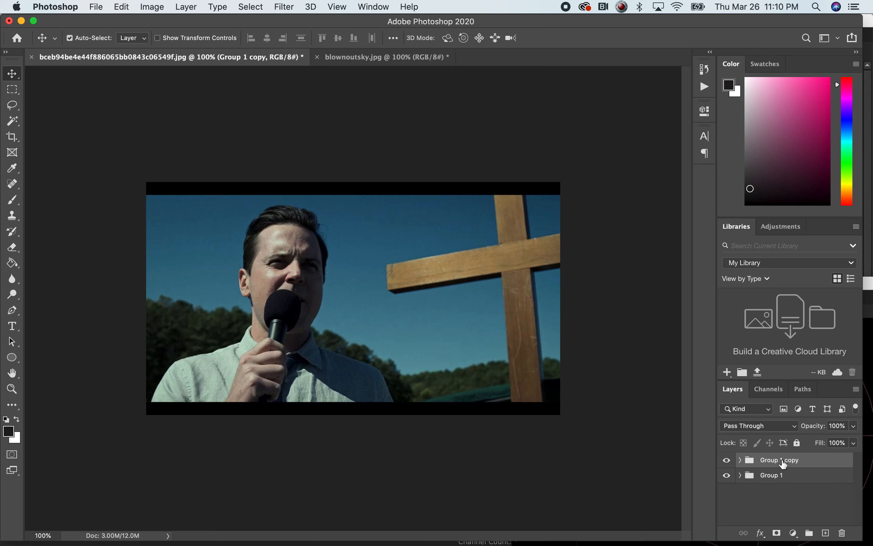
pyautogui.click(793, 477)
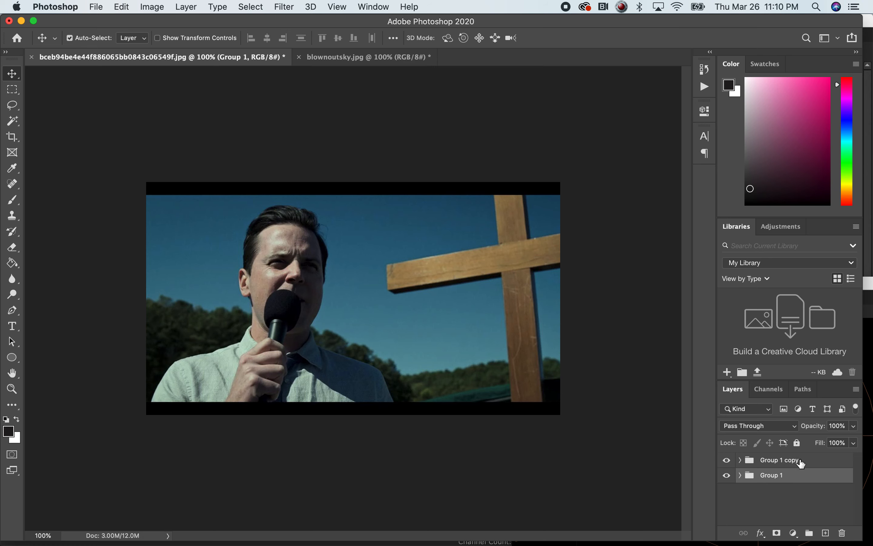
pyautogui.click(802, 464)
pyautogui.click(809, 476)
pyautogui.click(808, 462)
pyautogui.click(792, 427)
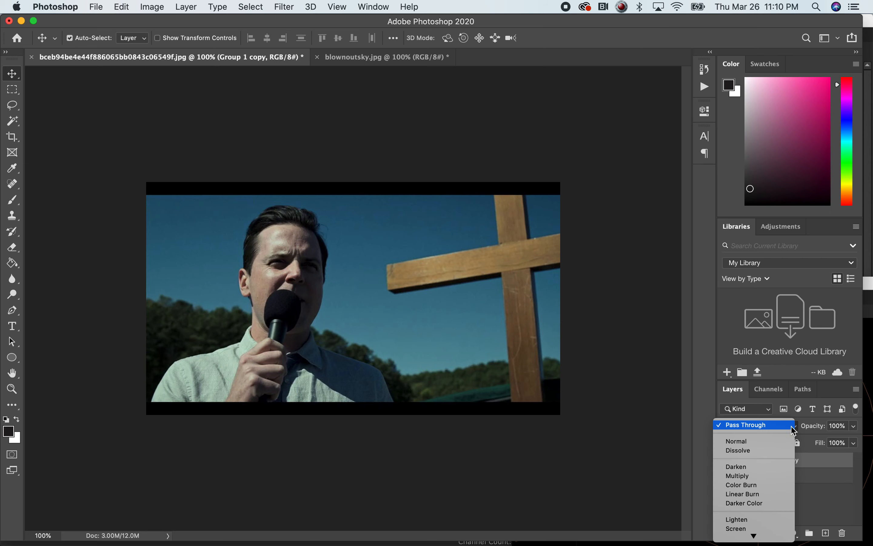
pyautogui.click(748, 477)
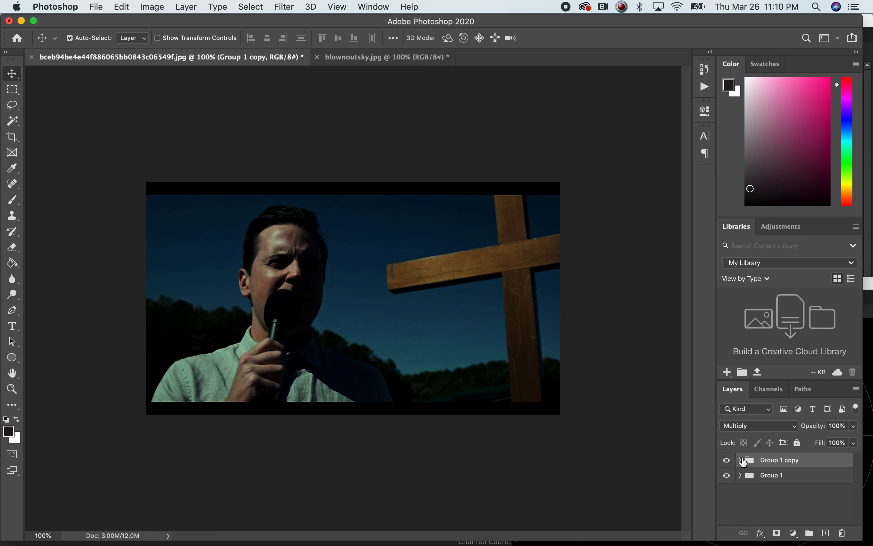
# Expand and collapse Group 1 copy and Group 1 to show the layers nested in each
pyautogui.click(740, 460)
pyautogui.click(740, 460)
pyautogui.click(741, 475)
pyautogui.click(741, 475)
# Switch to Nuke and rearrange the Constant branches around their Plus merges in the node graph
pyautogui.press('super+Tab')
pyautogui.press('super+Tab')
pyautogui.press('super+Tab')
pyautogui.press('super+Tab')
pyautogui.press('super+Tab')
pyautogui.press('super+Tab')
pyautogui.press('super+Tab')
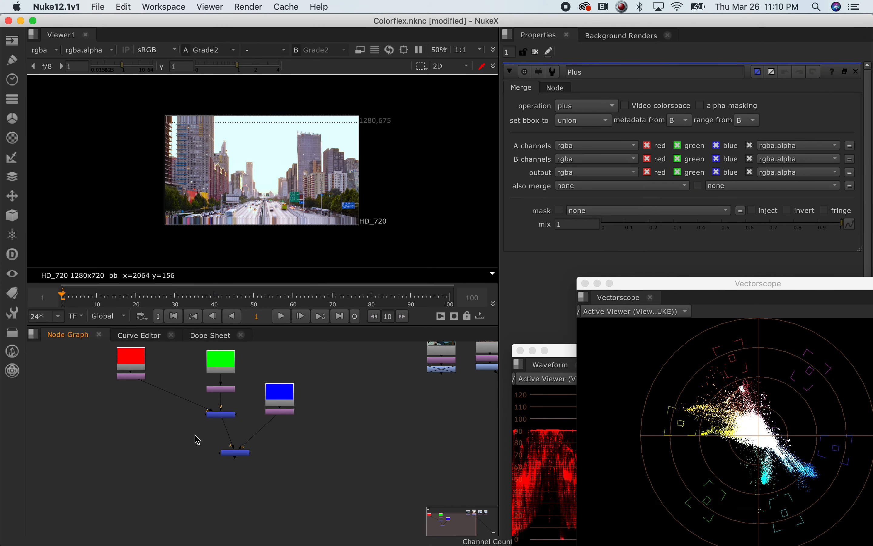
pyautogui.scroll(-2, 193, 434)
pyautogui.moveTo(114, 359); pyautogui.dragTo(125, 383)
pyautogui.moveTo(238, 362); pyautogui.dragTo(231, 446)
# Switch to Photoshop, collapse Group 1 copy, and check the layers inside Group 1 before collapsing it too
pyautogui.press('super+Tab')
pyautogui.press('super+Tab')
pyautogui.press('super+Tab')
pyautogui.press('super+Tab')
pyautogui.press('super+Tab')
pyautogui.press('super+Tab')
pyautogui.press('super+Tab')
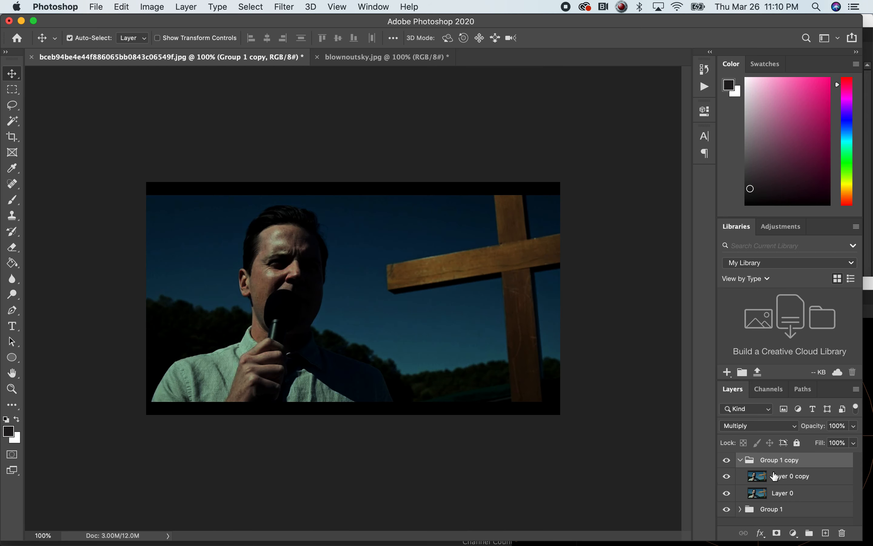
pyautogui.click(741, 461)
pyautogui.click(740, 475)
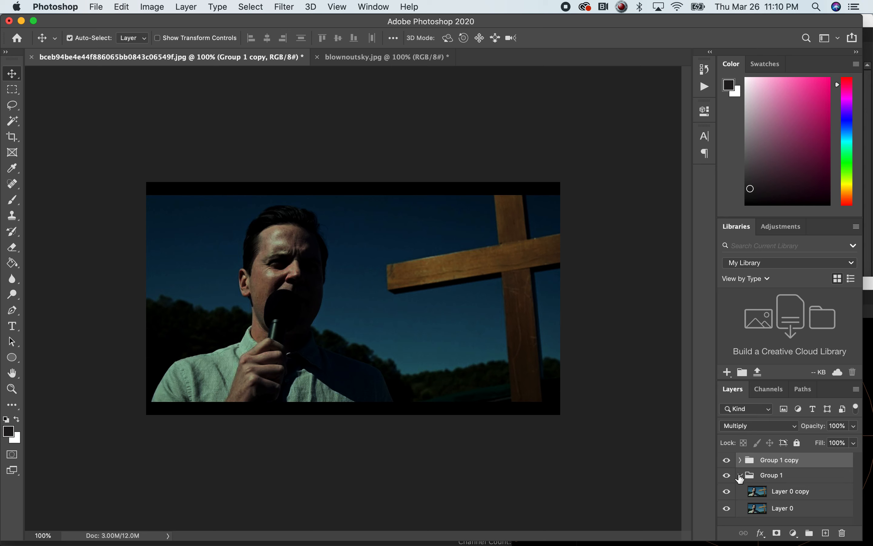
pyautogui.click(740, 476)
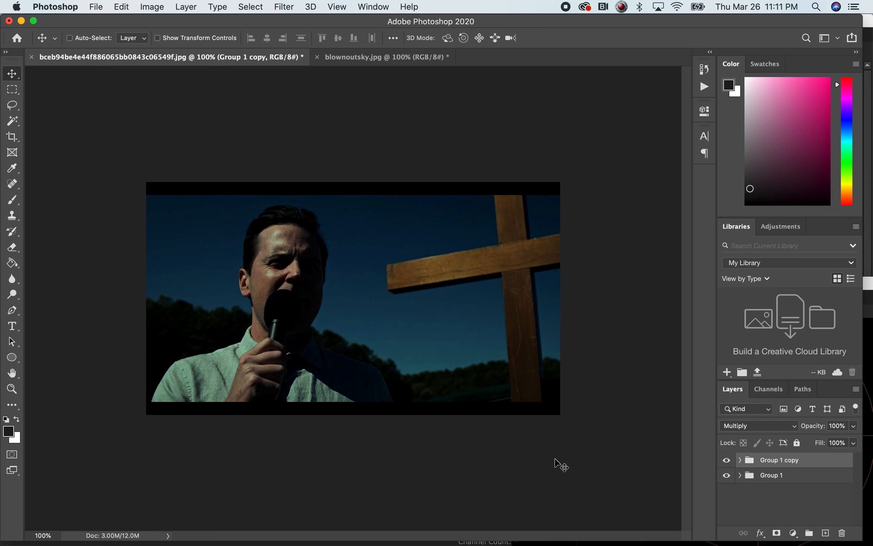
# Switch to Nuke and look over the whole node graph, from the colour Constants to the Read branches
pyautogui.press('super+Tab')
pyautogui.press('super+Tab')
pyautogui.press('super+Tab')
pyautogui.press('super+Tab')
pyautogui.press('super+Tab')
pyautogui.press('super+Tab')
pyautogui.press('super+Tab')
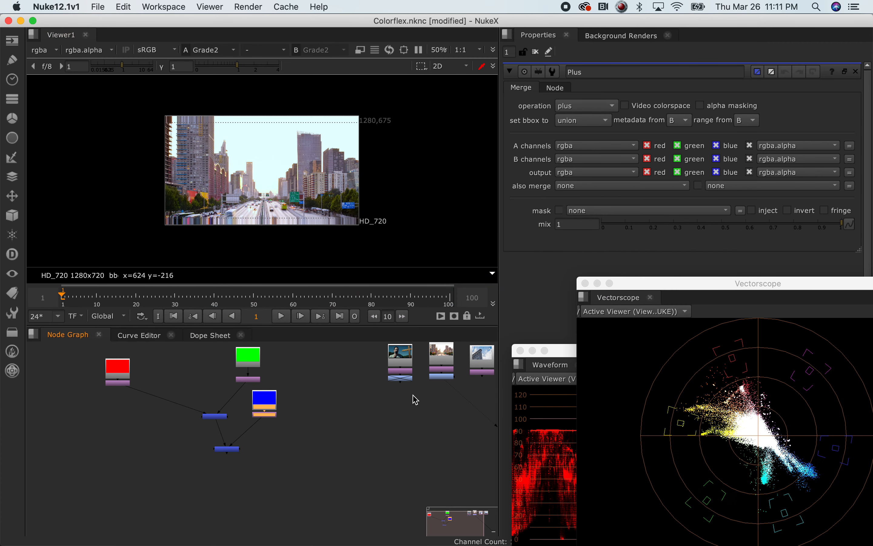
pyautogui.scroll(-2, 415, 399)
pyautogui.moveTo(383, 403); pyautogui.dragTo(315, 423)
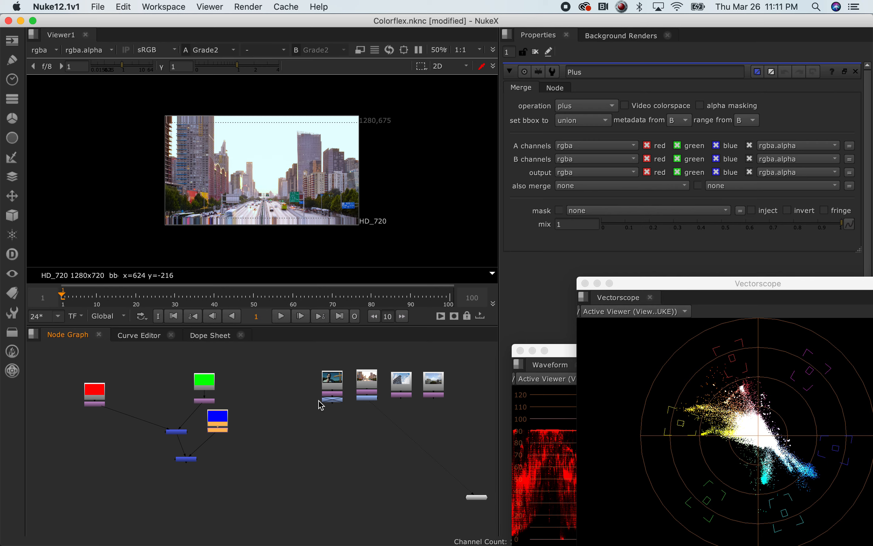
# Switch to Premiere Pro and collapse the Lumetri Color settings of the selected clip
pyautogui.press('super+Tab')
pyautogui.press('super+Tab')
pyautogui.press('super+Tab')
pyautogui.press('super+Tab')
pyautogui.press('super+Tab')
pyautogui.press('super+Tab')
pyautogui.press('super+Tab')
pyautogui.press('super+Tab')
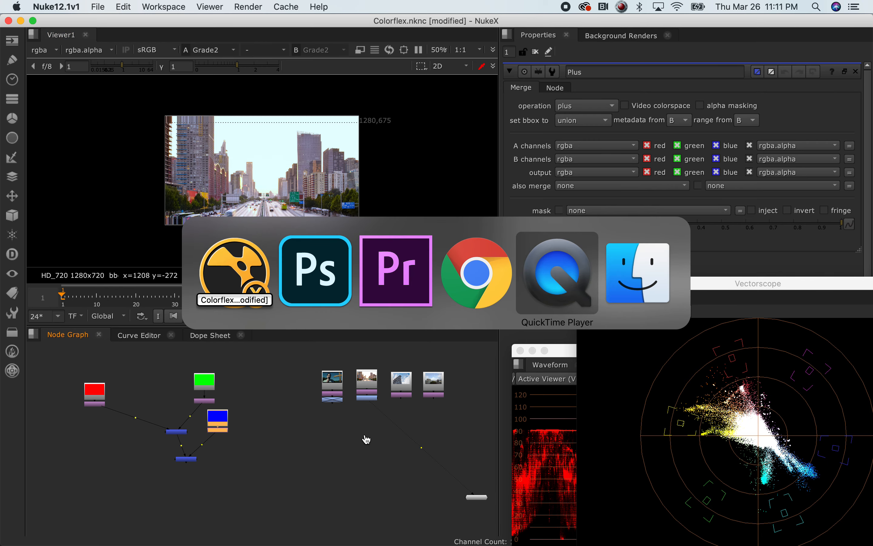
pyautogui.press('super+Tab')
pyautogui.press('super+Tab')
pyautogui.press('super+Tab')
pyautogui.press('super+Tab')
pyautogui.press('super+Tab')
pyautogui.press('super+Tab')
pyautogui.press('super+Tab')
pyautogui.press('super+Tab')
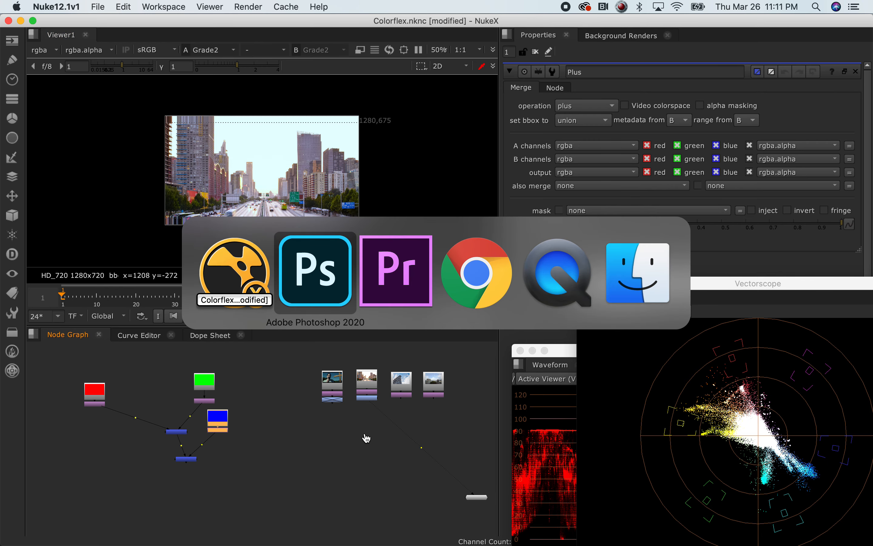
pyautogui.press('super+Tab')
pyautogui.press('super+Tab')
pyautogui.press('super+Tab')
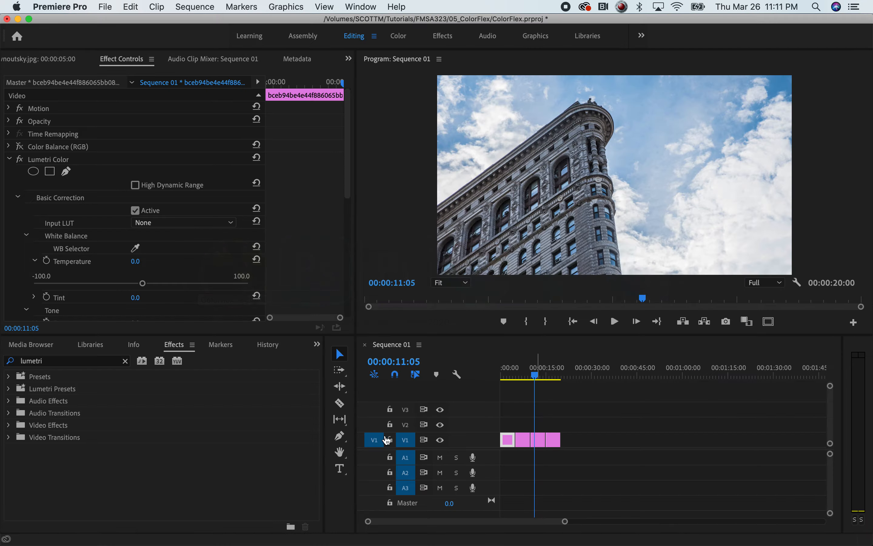
pyautogui.click(9, 159)
pyautogui.click(121, 362)
pyautogui.press('super+Tab')
pyautogui.press('super+Tab')
pyautogui.press('super+Tab')
pyautogui.press('super+Tab')
pyautogui.press('super+Tab')
pyautogui.press('super+Tab')
pyautogui.press('super+Tab')
pyautogui.press('super+Tab')
pyautogui.press('super+Tab')
pyautogui.press('super+Tab')
pyautogui.press('super+Tab')
pyautogui.press('super+Tab')
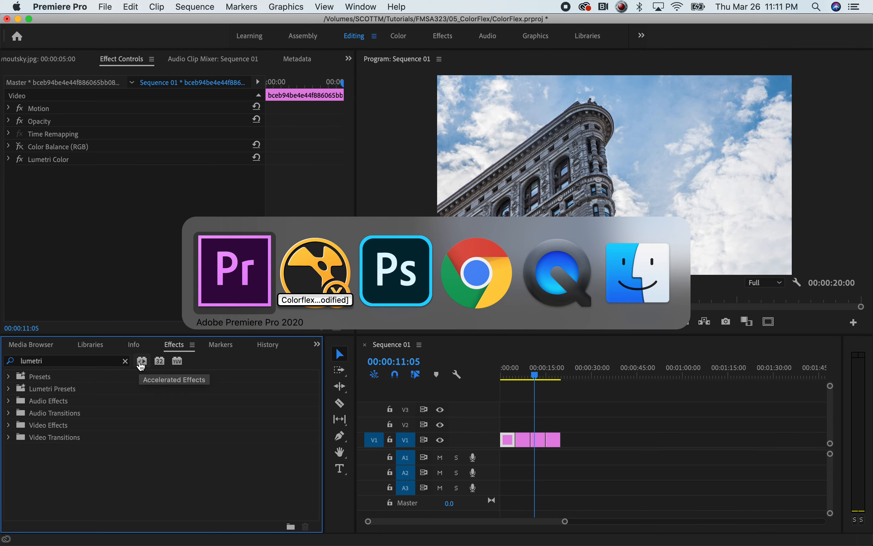
# Switch to Photoshop and look over Group 1 copy's contents, its blend mode options, and the image commands available for a group
pyautogui.press('super+Tab')
pyautogui.press('super+Tab')
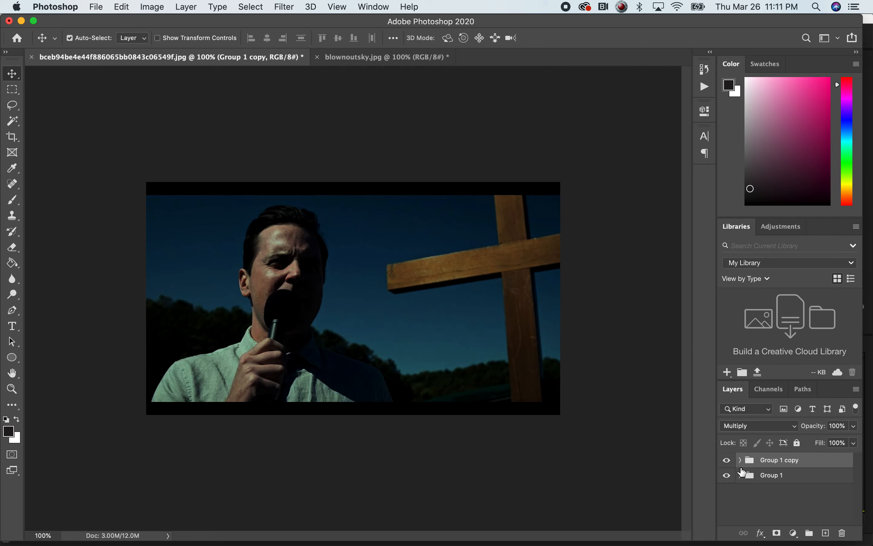
pyautogui.click(739, 463)
pyautogui.click(739, 463)
pyautogui.click(787, 426)
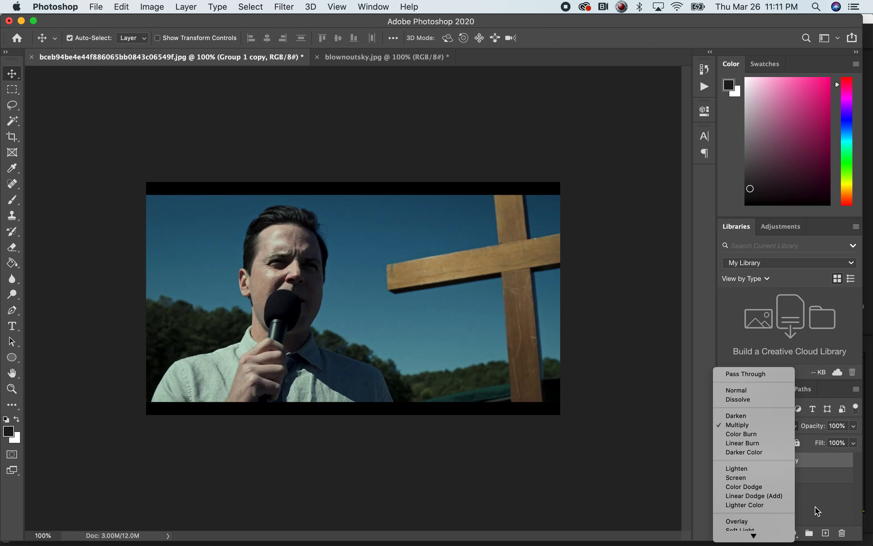
pyautogui.click(824, 500)
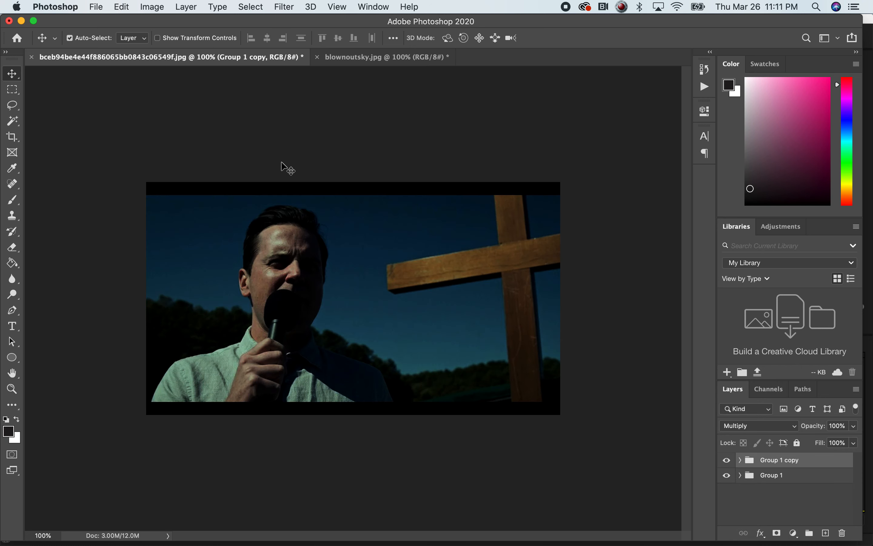
pyautogui.press('super')
pyautogui.click(152, 6)
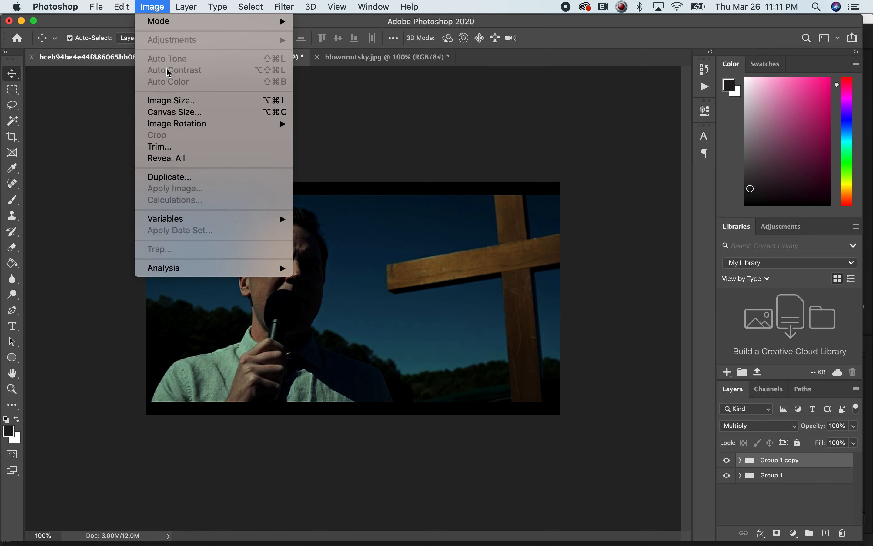
pyautogui.click(688, 445)
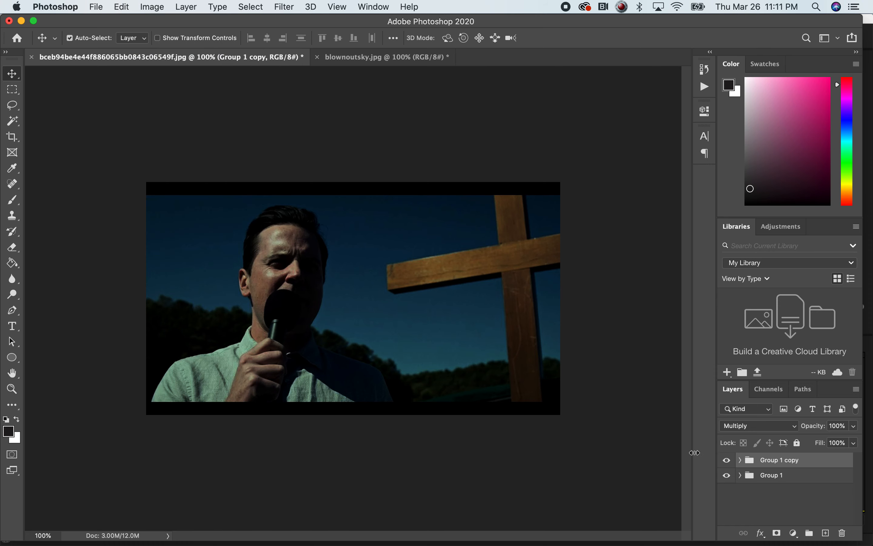
# Expand Group 1 copy and delete Layer 0 from it
pyautogui.click(741, 460)
pyautogui.doubleClick(797, 476)
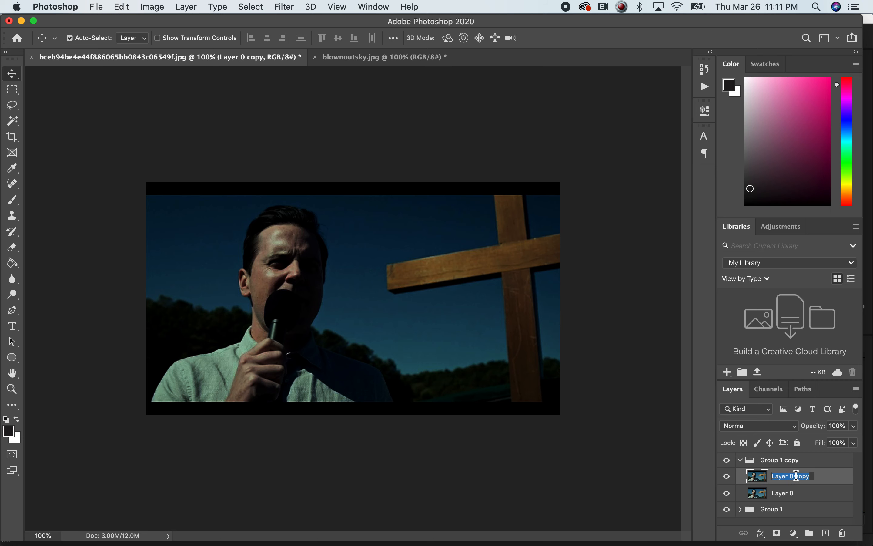
pyautogui.click(787, 497)
pyautogui.moveTo(788, 499); pyautogui.dragTo(843, 533)
# Try deleting Group 1 and the remaining Layer 0 copy, and undo both deletions
pyautogui.moveTo(778, 495); pyautogui.dragTo(841, 532)
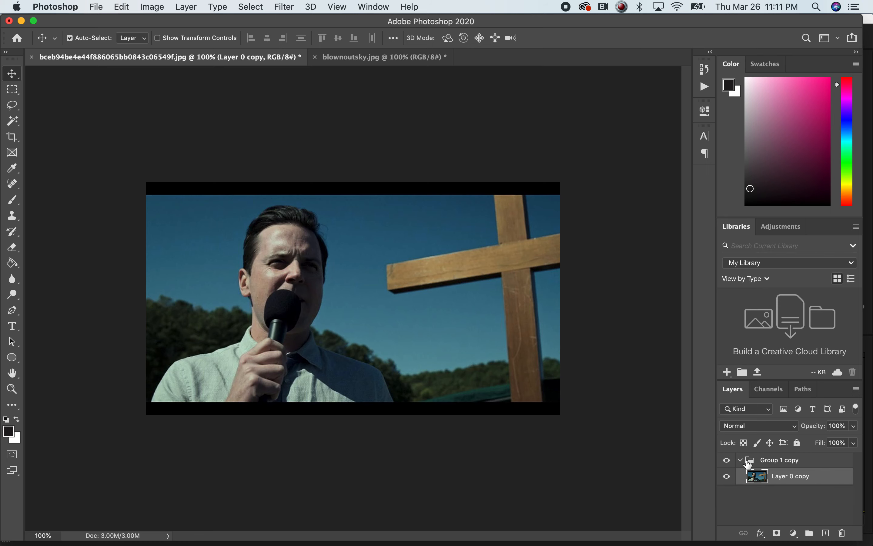
pyautogui.moveTo(779, 477); pyautogui.dragTo(842, 533)
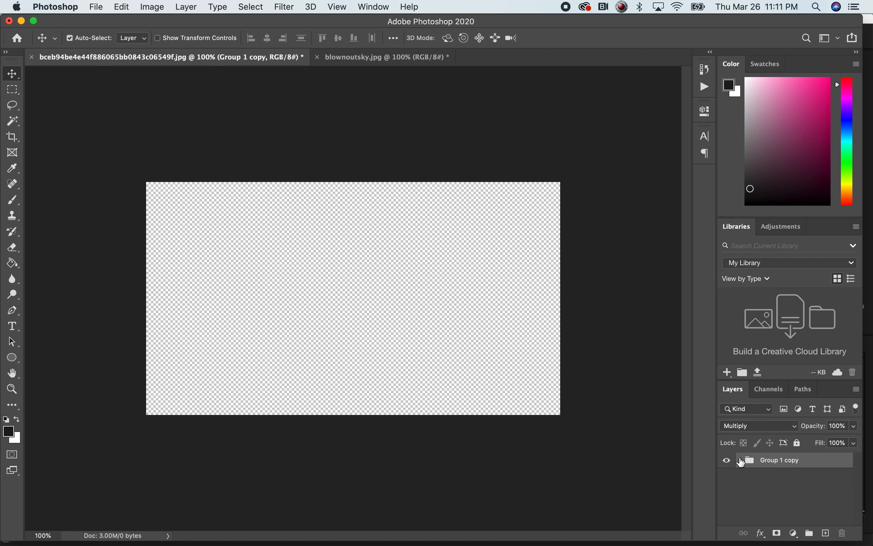
pyautogui.press('super+z')
pyautogui.press('super+z')
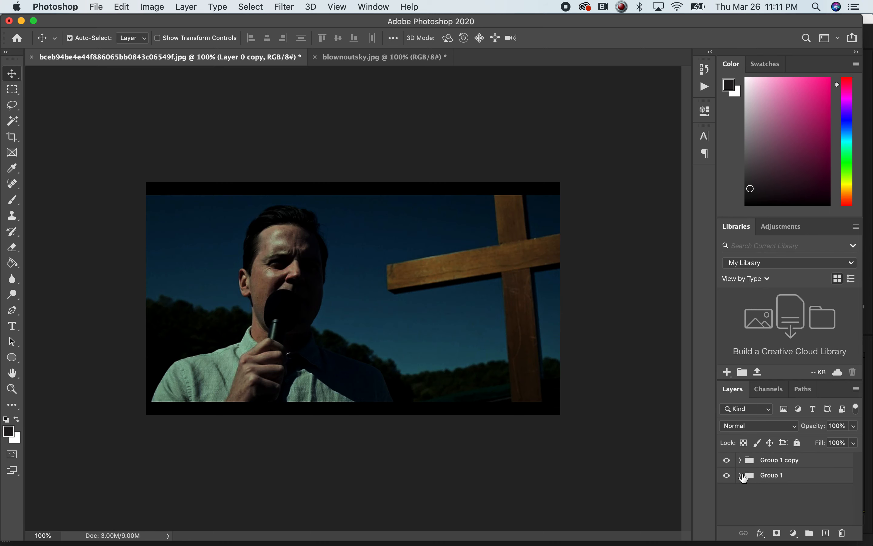
# Hide Group 1 and select Layer 0 copy inside Group 1 copy
pyautogui.click(741, 476)
pyautogui.click(741, 475)
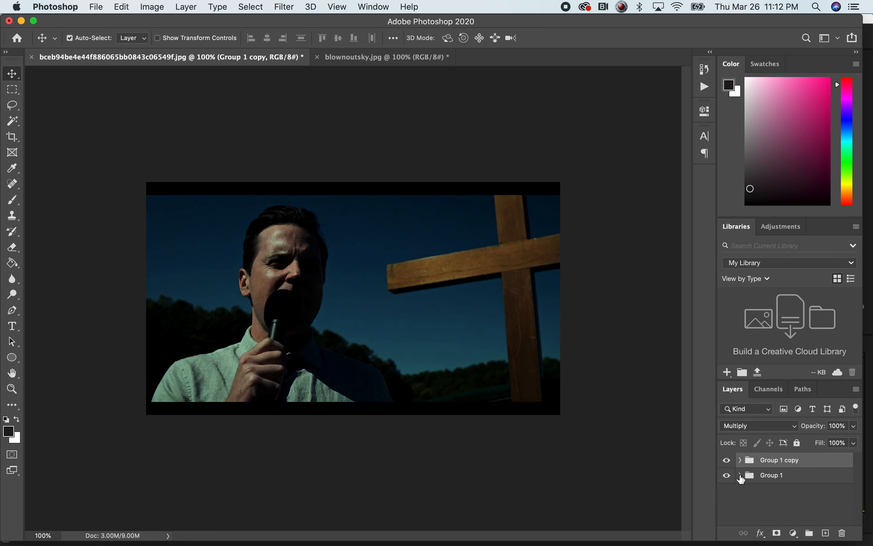
pyautogui.click(727, 476)
pyautogui.click(740, 461)
pyautogui.click(825, 475)
# Try a Hue/Saturation adjustment on Layer 0 copy with Saturation +8 and Lightness +39, and cancel it
pyautogui.click(152, 6)
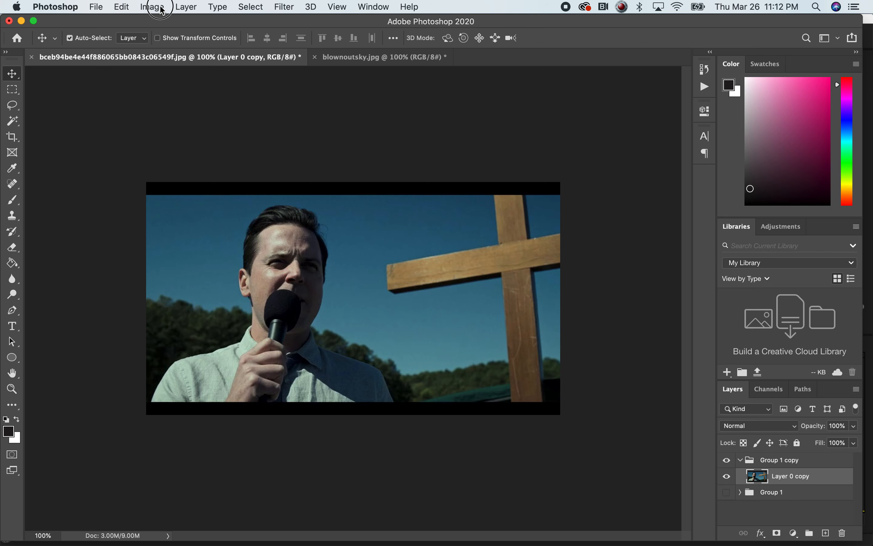
pyautogui.moveTo(169, 38)
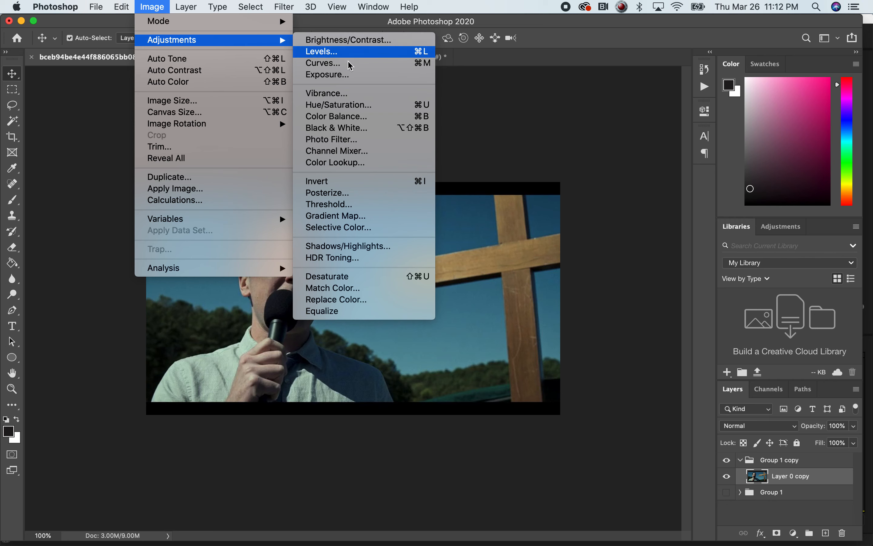
pyautogui.click(360, 106)
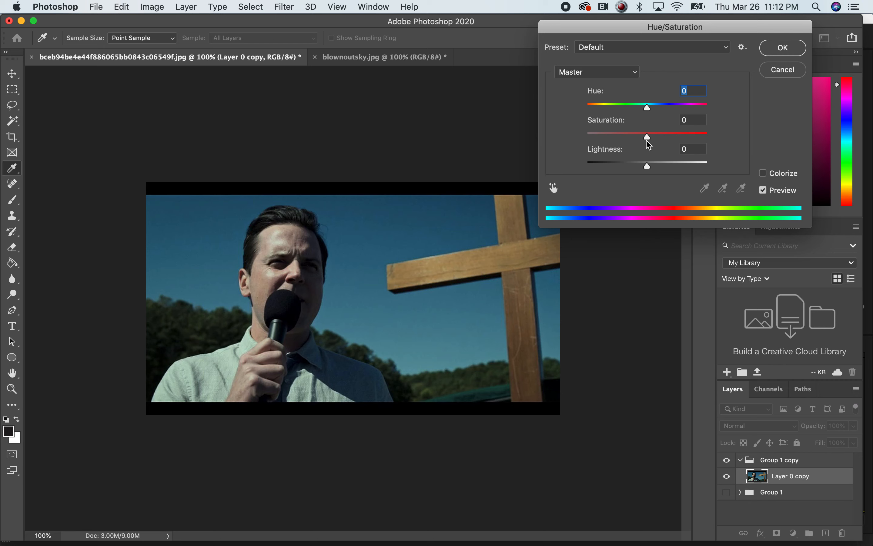
pyautogui.moveTo(648, 140)
pyautogui.mouseDown()
pyautogui.moveTo(665, 141)
pyautogui.moveTo(652, 141)
pyautogui.mouseUp()
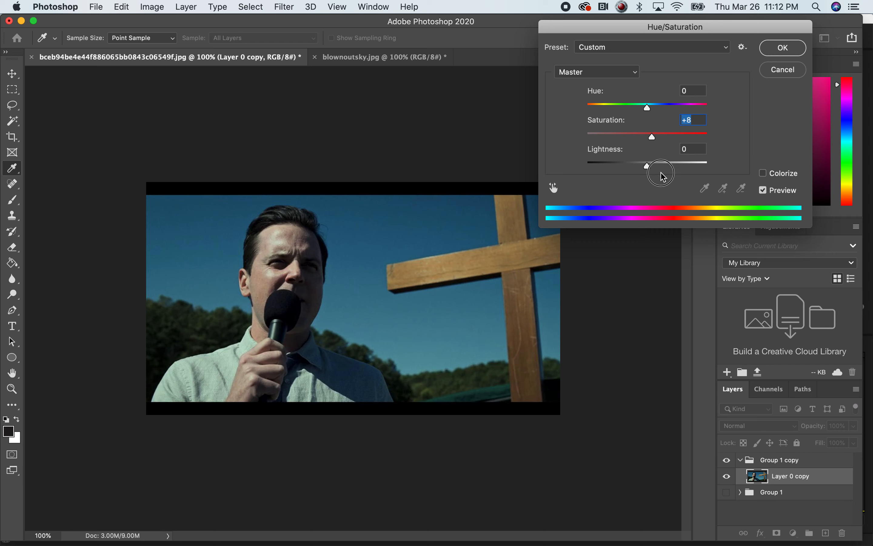
pyautogui.moveTo(648, 167); pyautogui.dragTo(693, 178)
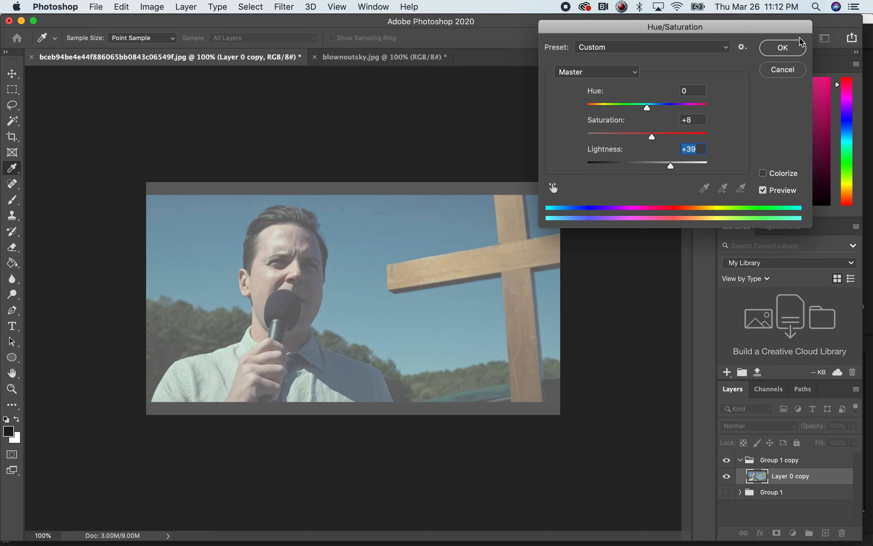
pyautogui.click(780, 76)
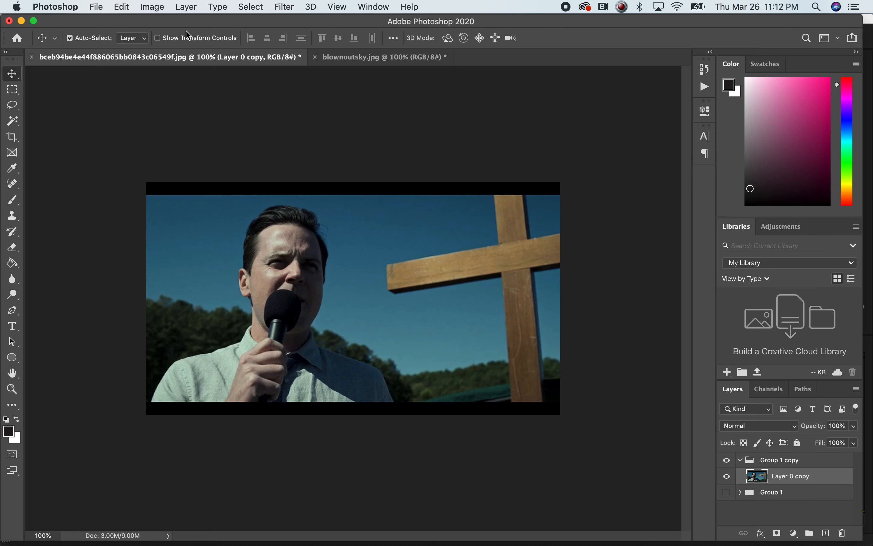
# Open the Color Balance adjustment for Layer 0 copy and shift its dialog slightly
pyautogui.click(151, 8)
pyautogui.moveTo(190, 39)
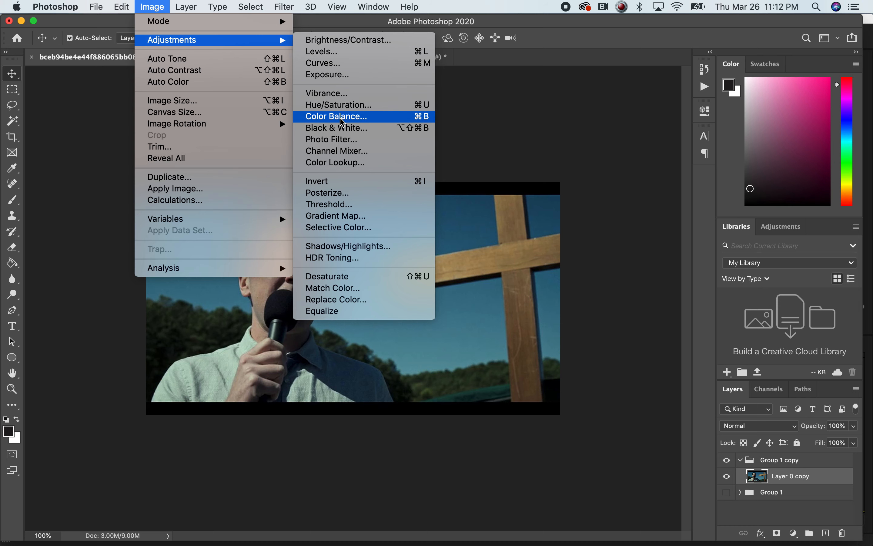
pyautogui.click(335, 115)
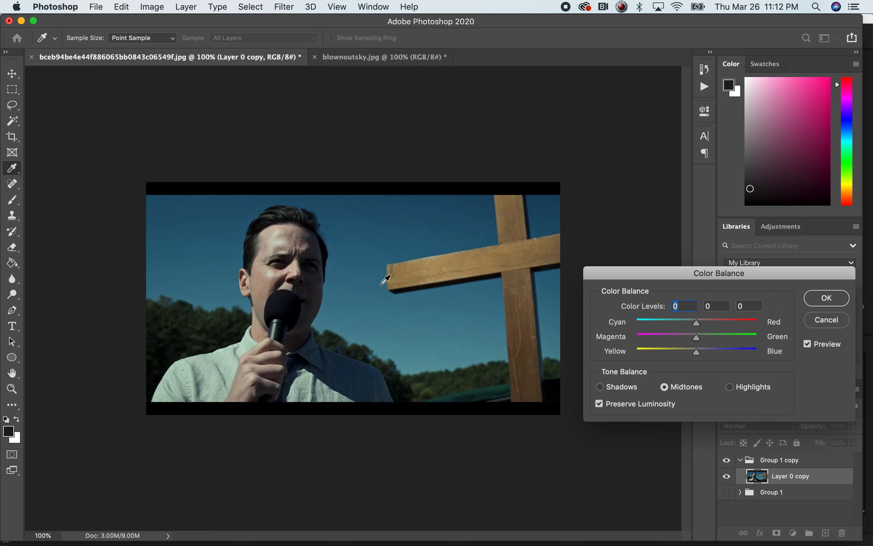
pyautogui.moveTo(746, 278); pyautogui.dragTo(728, 273)
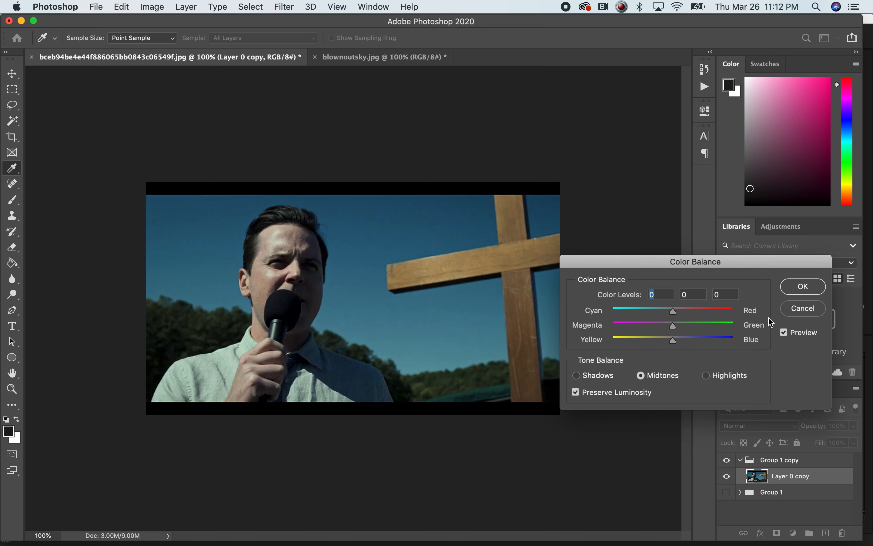
# Switch to Nuke and view the last Plus merge of the red, green and blue Constants in the Viewer
pyautogui.press('super+Tab')
pyautogui.press('super+Tab')
pyautogui.press('super+Tab')
pyautogui.press('super+Tab')
pyautogui.press('super+Tab')
pyautogui.press('super+Tab')
pyautogui.press('super+Tab')
pyautogui.press('super+Tab')
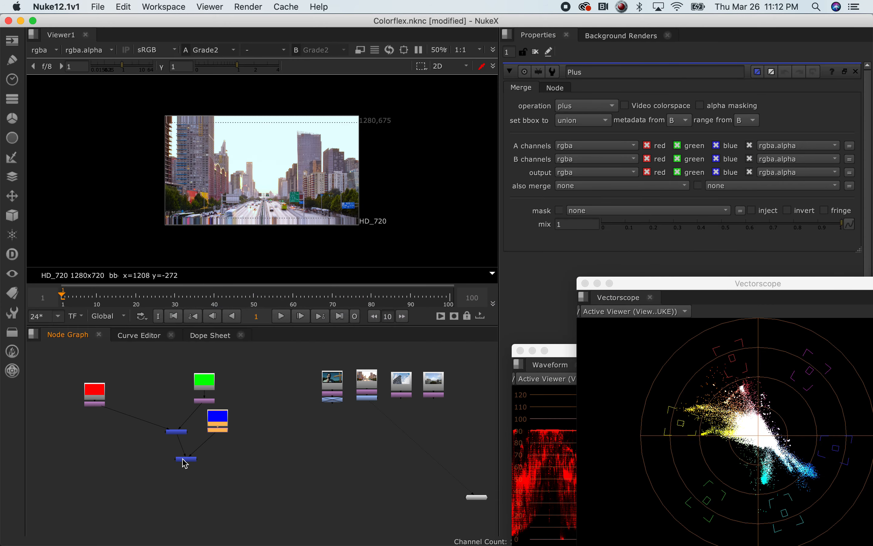
pyautogui.click(184, 463)
pyautogui.press('1')
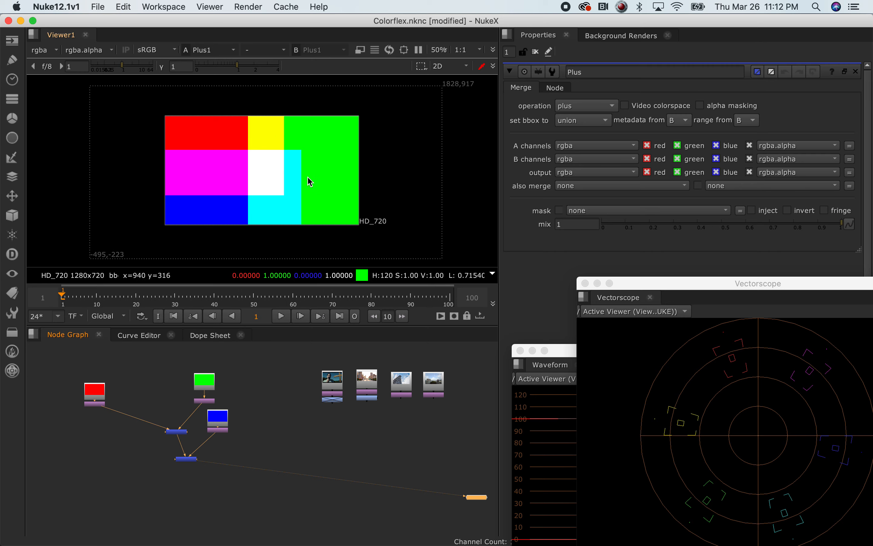
# Switch to Photoshop and apply a midtone Color Balance of +3 red and +14 blue to Layer 0 copy
pyautogui.press('super+Tab')
pyautogui.press('super+Tab')
pyautogui.press('super+Tab')
pyautogui.press('super+Tab')
pyautogui.press('super+Tab')
pyautogui.press('super+Tab')
pyautogui.press('super+Tab')
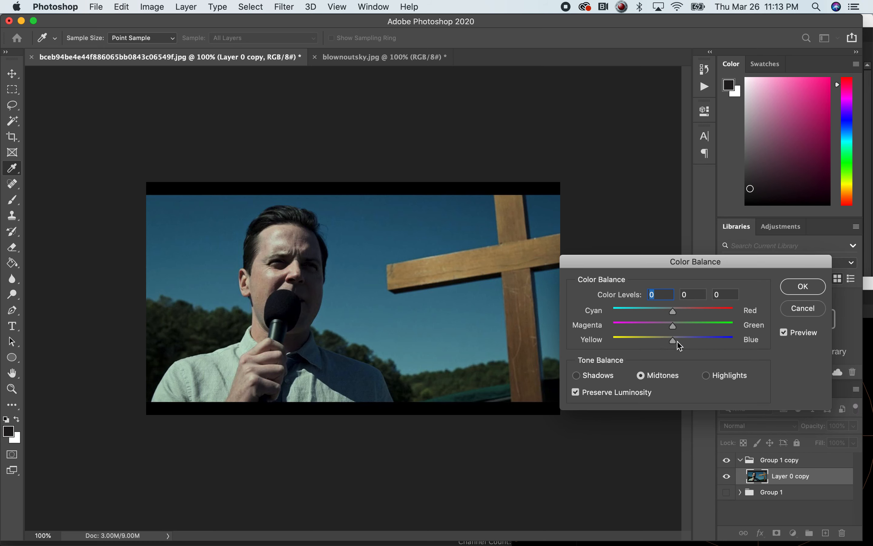
pyautogui.moveTo(673, 343); pyautogui.dragTo(680, 343)
pyautogui.moveTo(680, 342); pyautogui.dragTo(684, 345)
pyautogui.moveTo(674, 313); pyautogui.dragTo(676, 315)
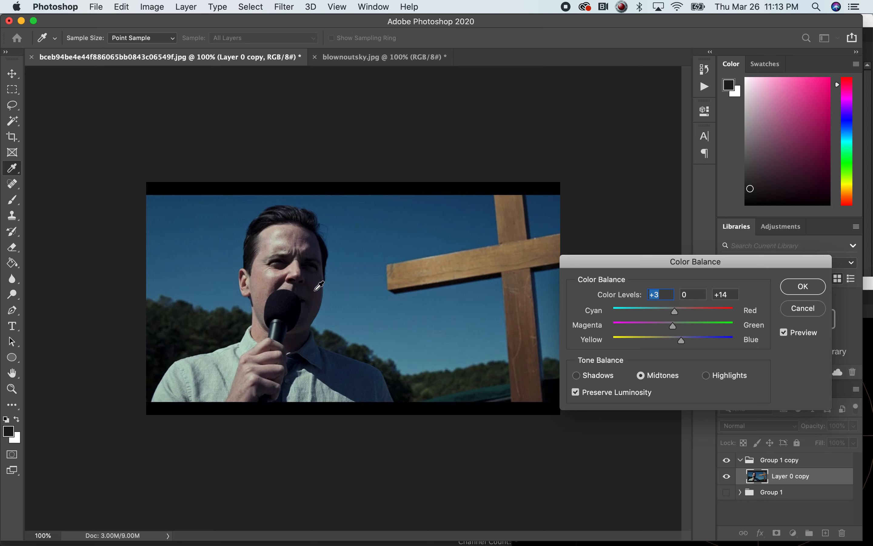
pyautogui.click(803, 287)
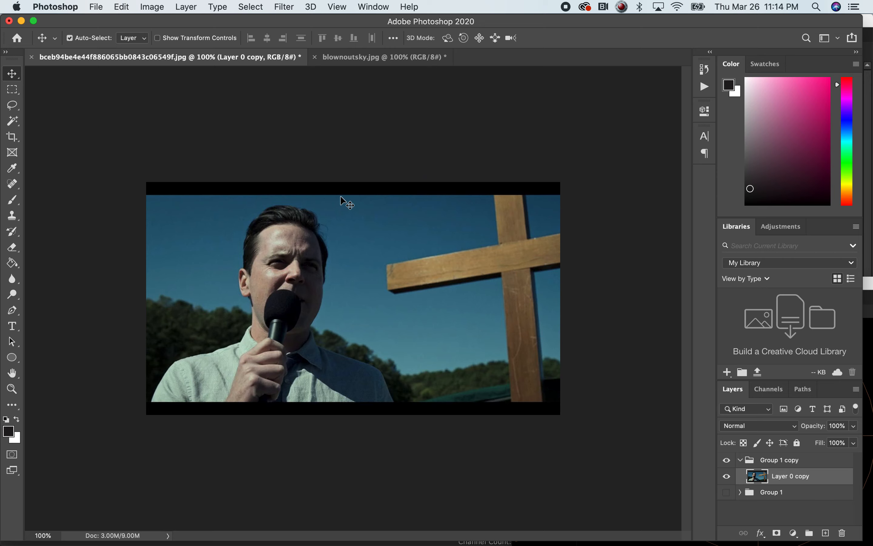
# Switch to Premiere Pro, move the playhead to 00:00:02:00 on the first clip, and clear the effects search
pyautogui.press('super+Tab')
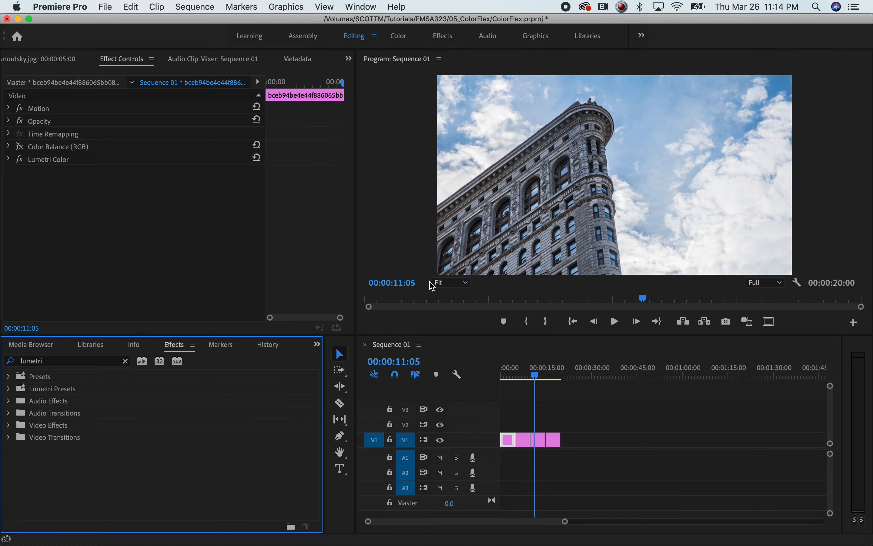
pyautogui.moveTo(510, 377); pyautogui.dragTo(509, 377)
pyautogui.click(103, 232)
pyautogui.click(125, 361)
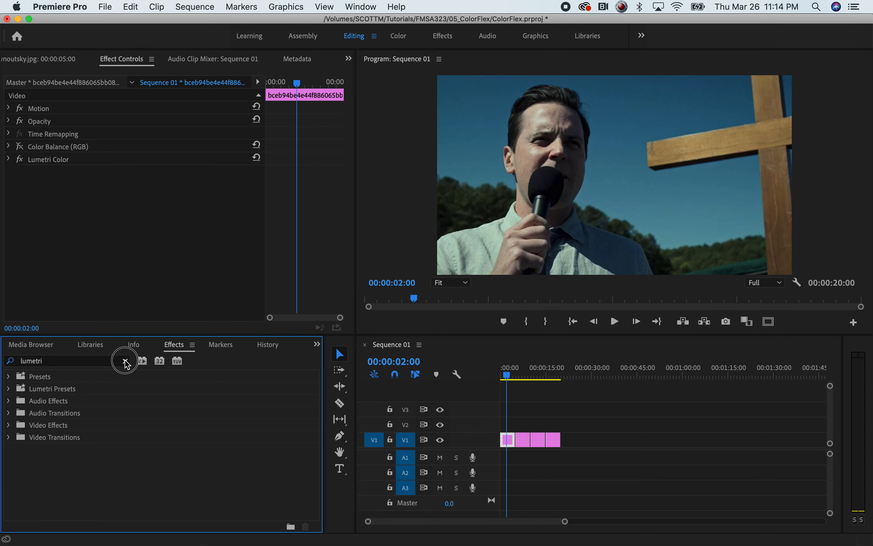
# Apply the Gamma Correction effect from the Image Control video effects to the first clip in Sequence 01
pyautogui.click(9, 424)
pyautogui.moveTo(311, 430); pyautogui.dragTo(312, 459)
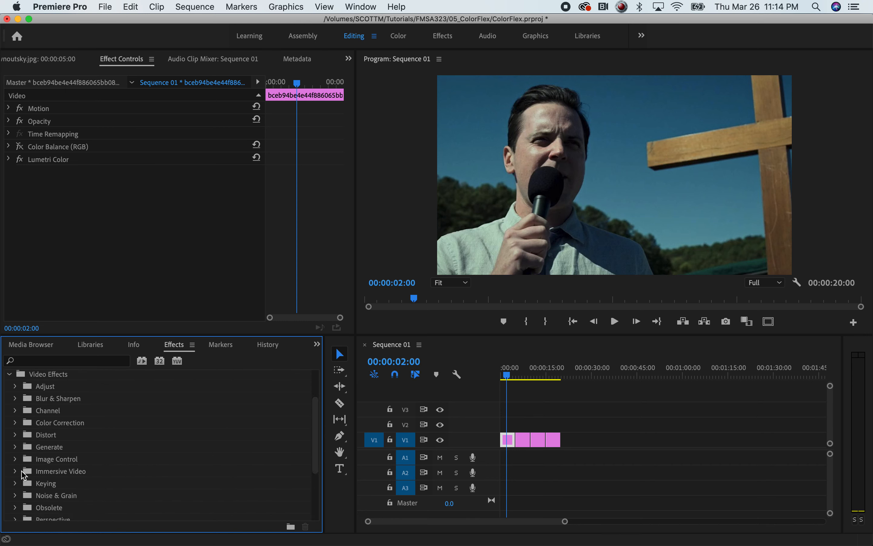
pyautogui.click(15, 459)
pyautogui.moveTo(310, 440); pyautogui.dragTo(312, 419)
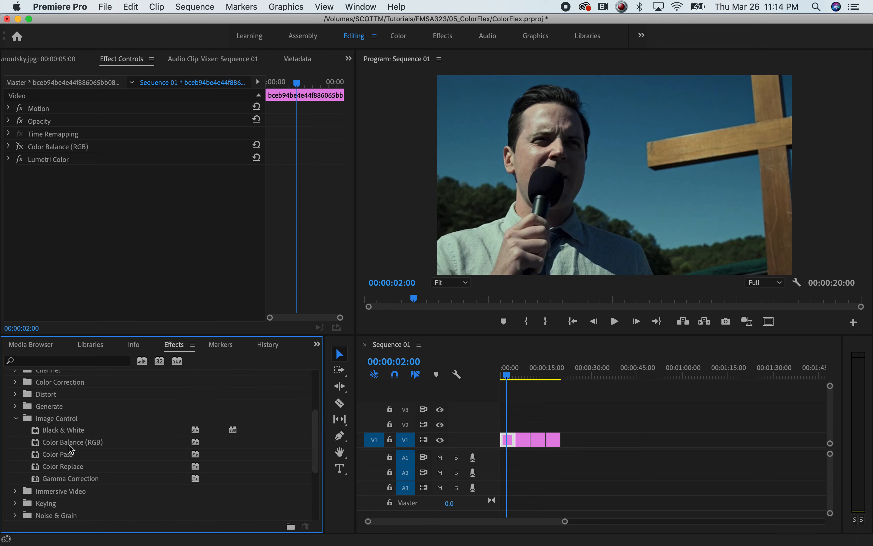
pyautogui.click(43, 480)
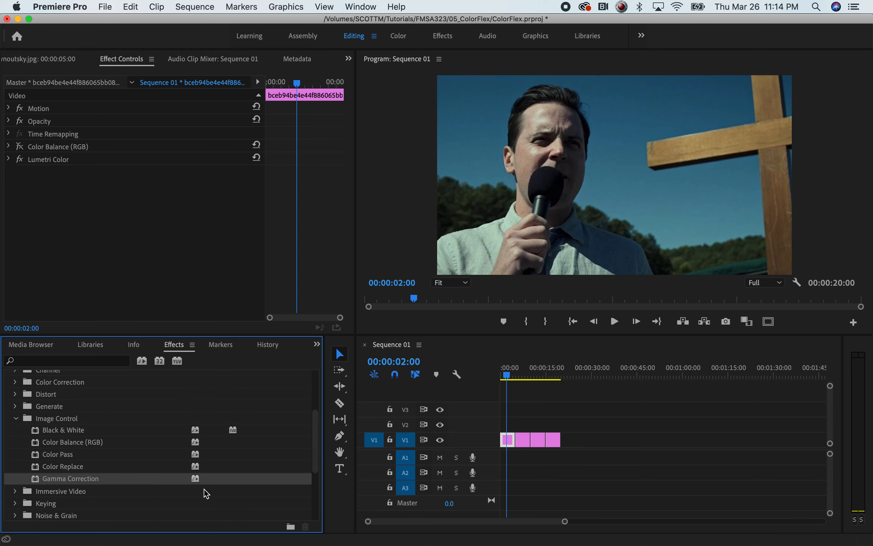
pyautogui.moveTo(36, 483); pyautogui.dragTo(507, 441)
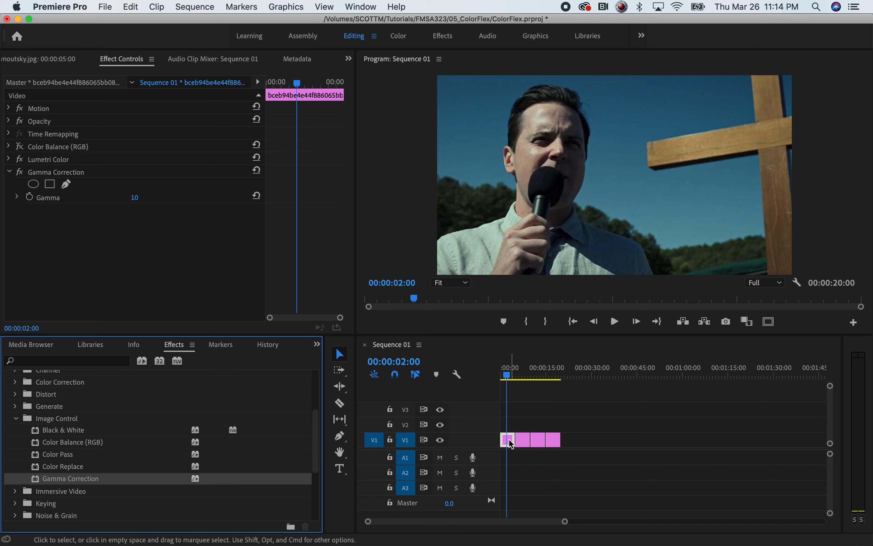
# Compare Gamma values 11 and 10 on the clip's Gamma Correction effect, leaving Gamma set to 11
pyautogui.click(17, 197)
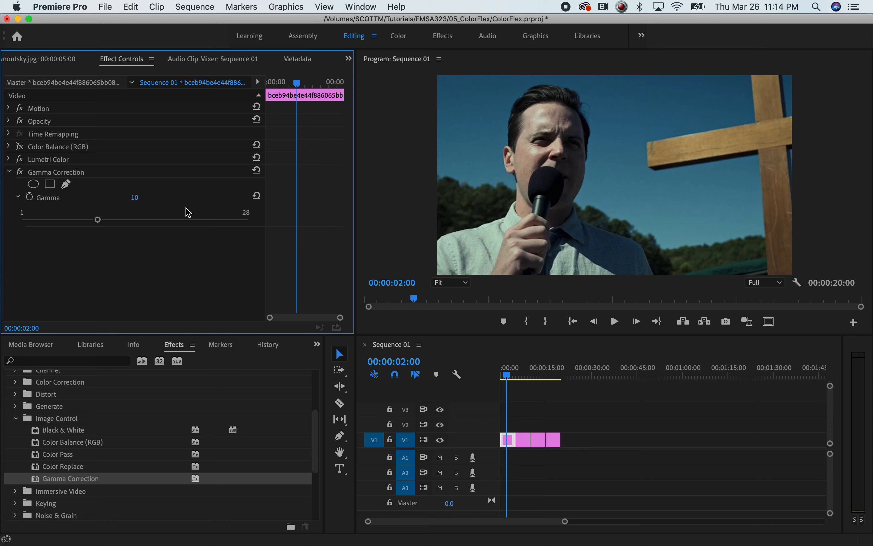
pyautogui.moveTo(103, 224); pyautogui.dragTo(107, 224)
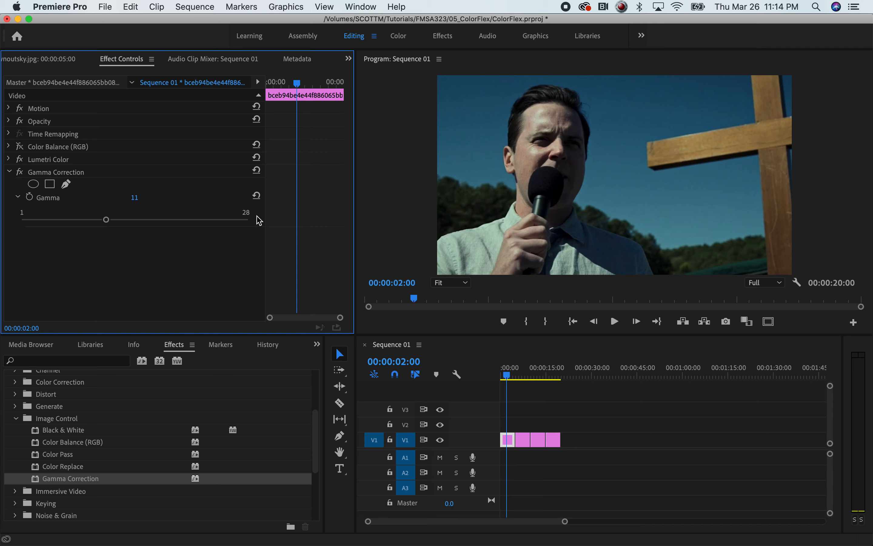
pyautogui.moveTo(108, 224); pyautogui.dragTo(98, 225)
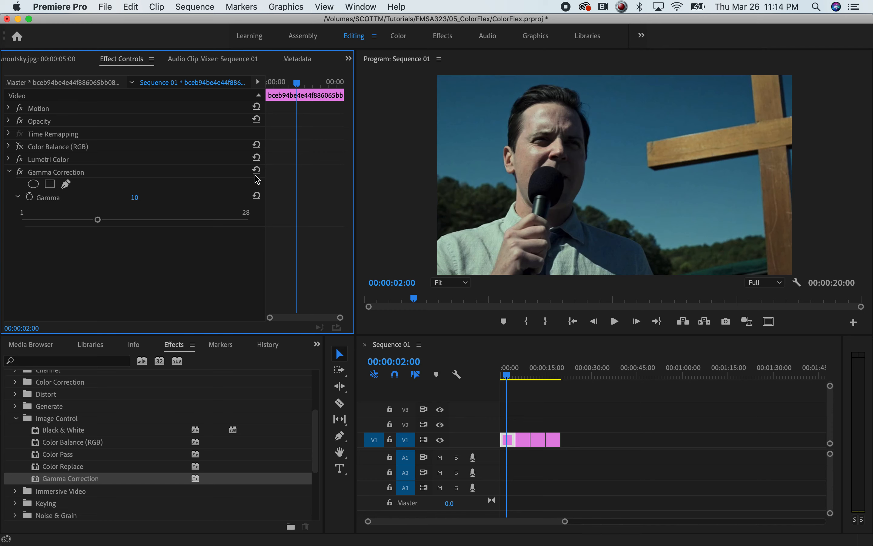
pyautogui.click(10, 172)
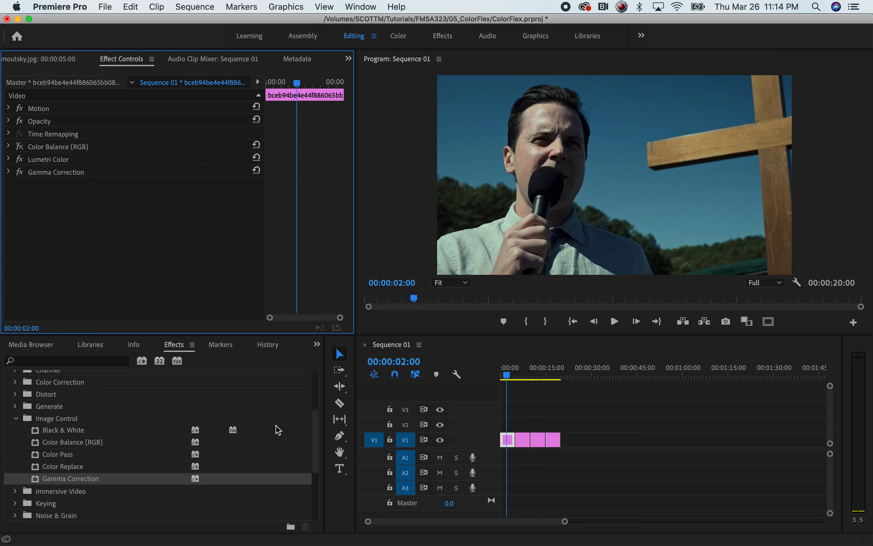
pyautogui.click(8, 172)
pyautogui.moveTo(98, 223); pyautogui.dragTo(107, 220)
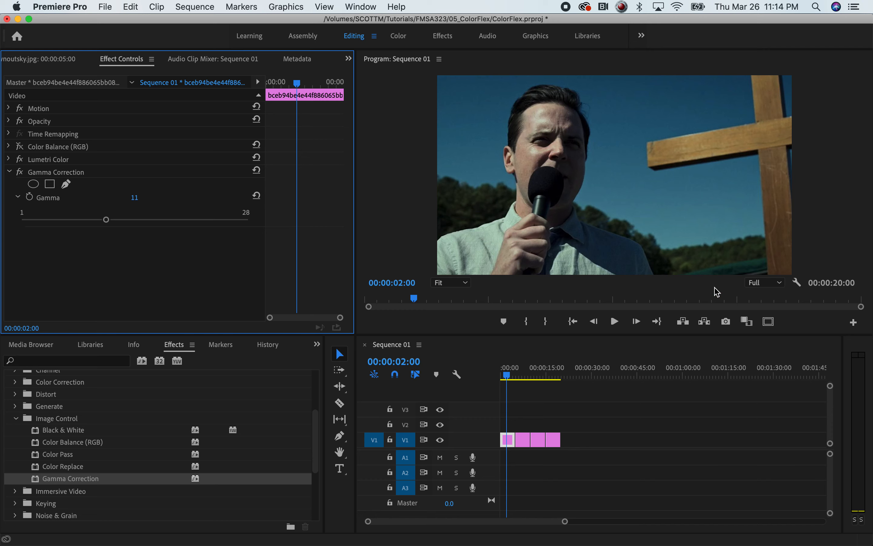
# Set Gamma to 10 in the first clip's Gamma Correction effect and collapse the effect's settings
pyautogui.moveTo(106, 219); pyautogui.dragTo(97, 219)
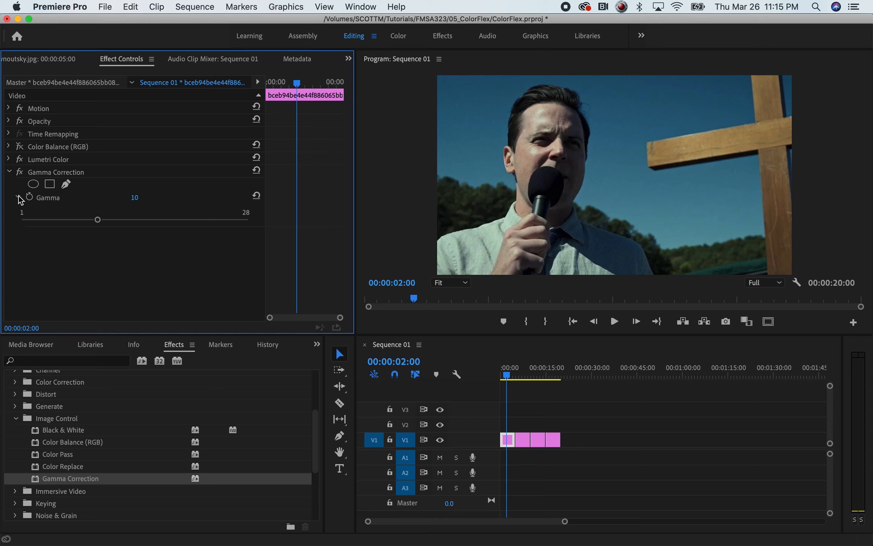
pyautogui.click(9, 172)
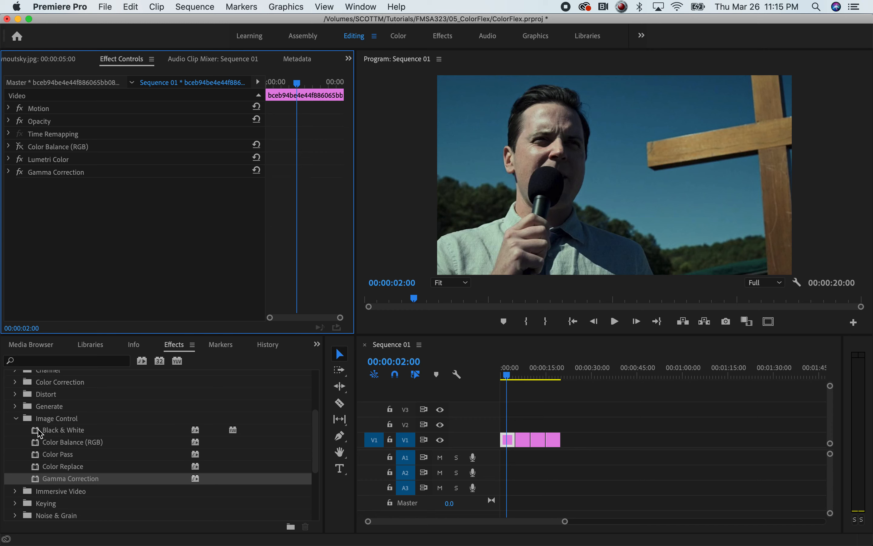
# Look through the Image Control and Color Correction video effects for an effect that adjusts saturation
pyautogui.scroll(-3, 124, 477)
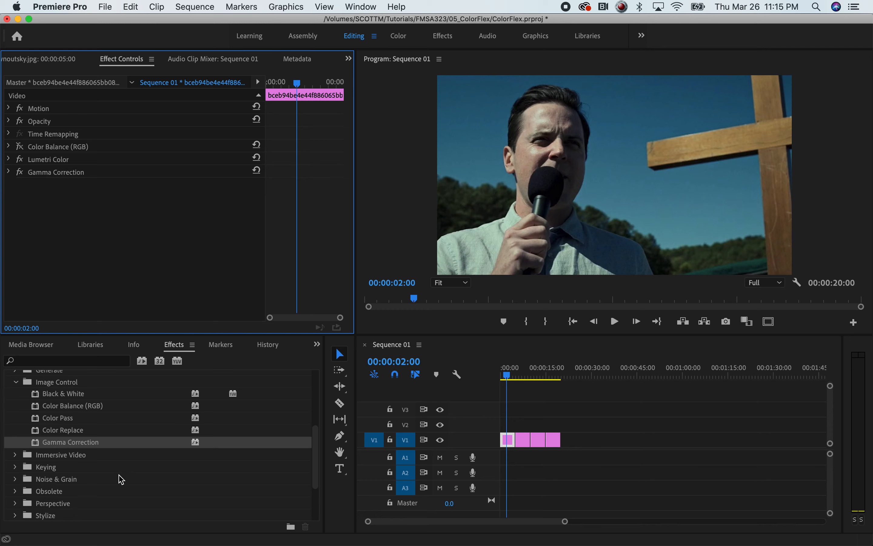
pyautogui.scroll(-1, 65, 428)
pyautogui.scroll(2, 47, 423)
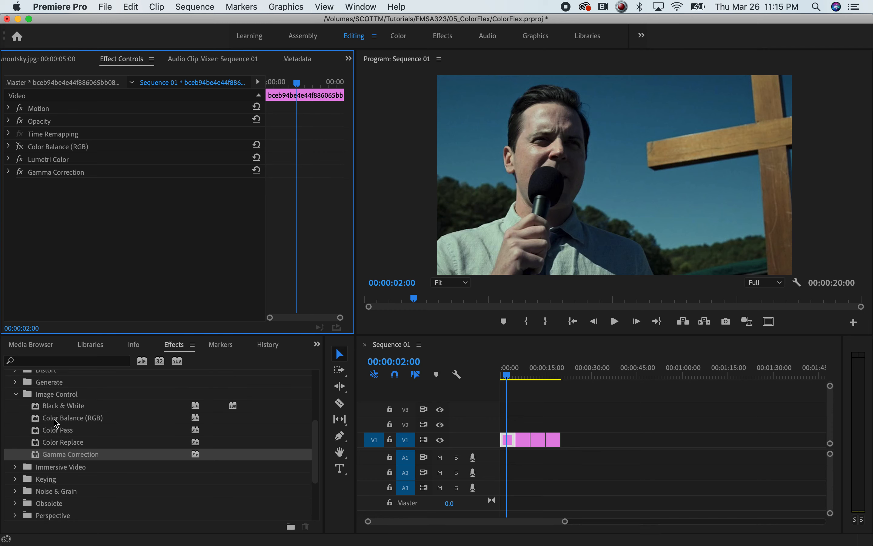
pyautogui.scroll(2, 51, 421)
pyautogui.click(16, 419)
pyautogui.scroll(4, 36, 426)
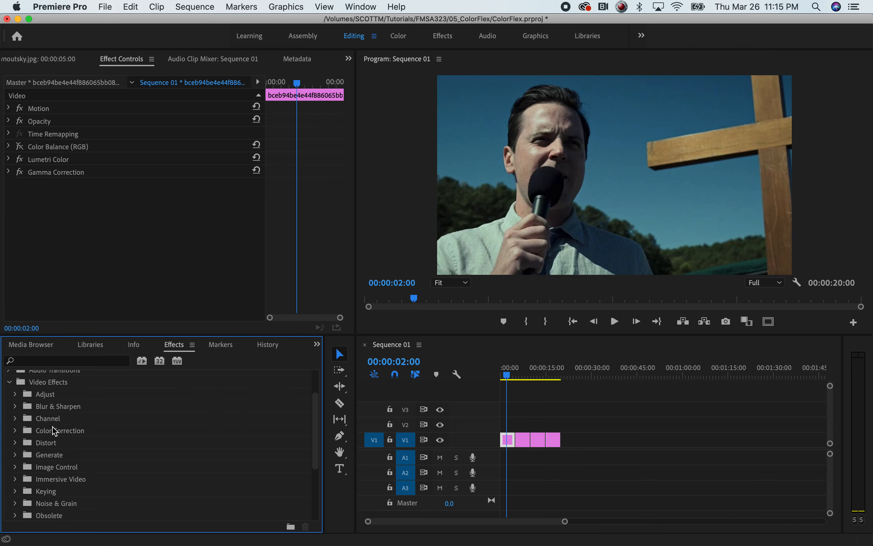
pyautogui.click(15, 430)
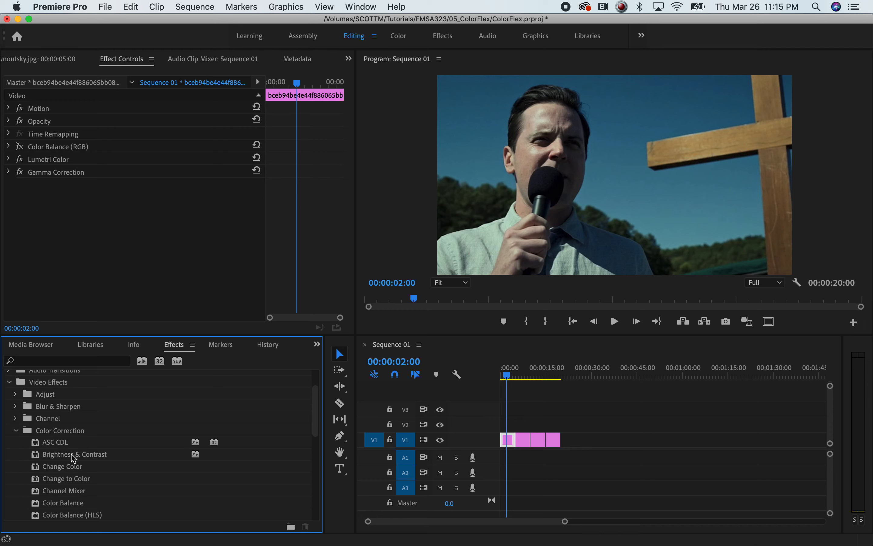
pyautogui.click(15, 430)
pyautogui.click(15, 468)
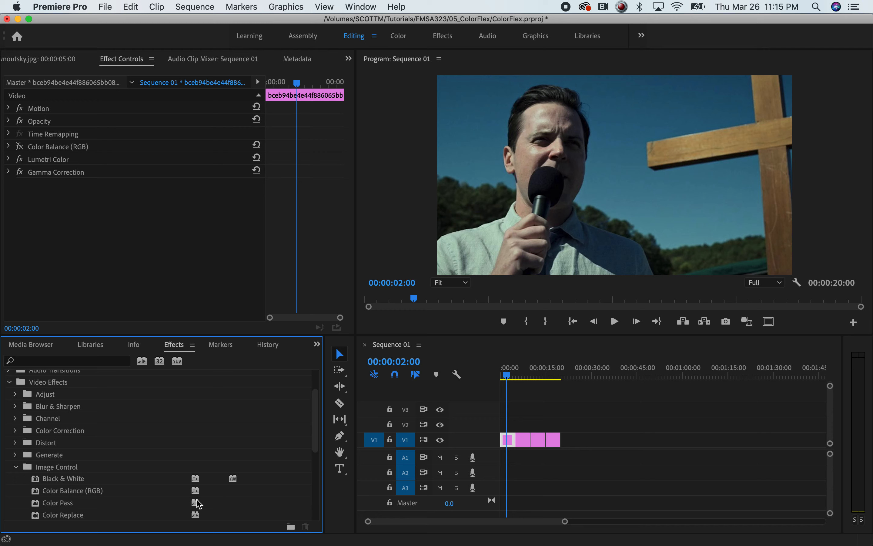
pyautogui.click(16, 467)
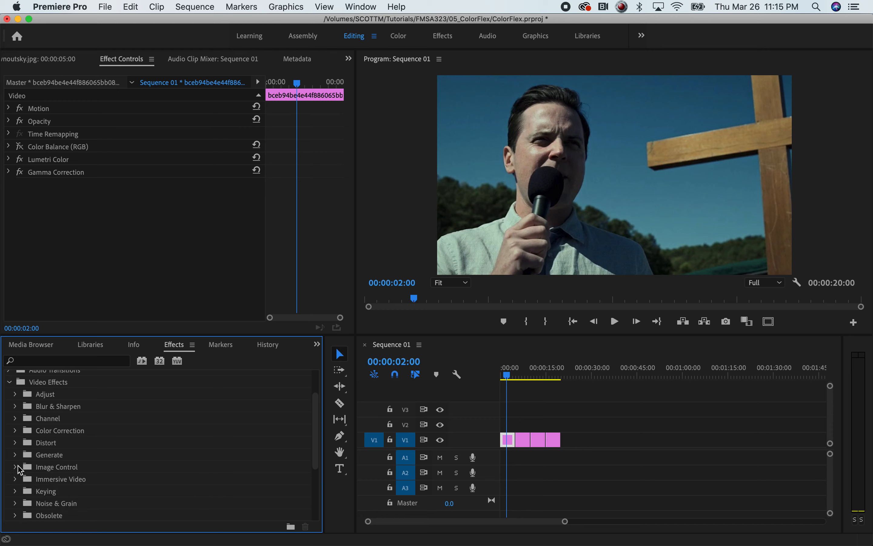
pyautogui.click(16, 430)
pyautogui.moveTo(314, 431); pyautogui.dragTo(313, 457)
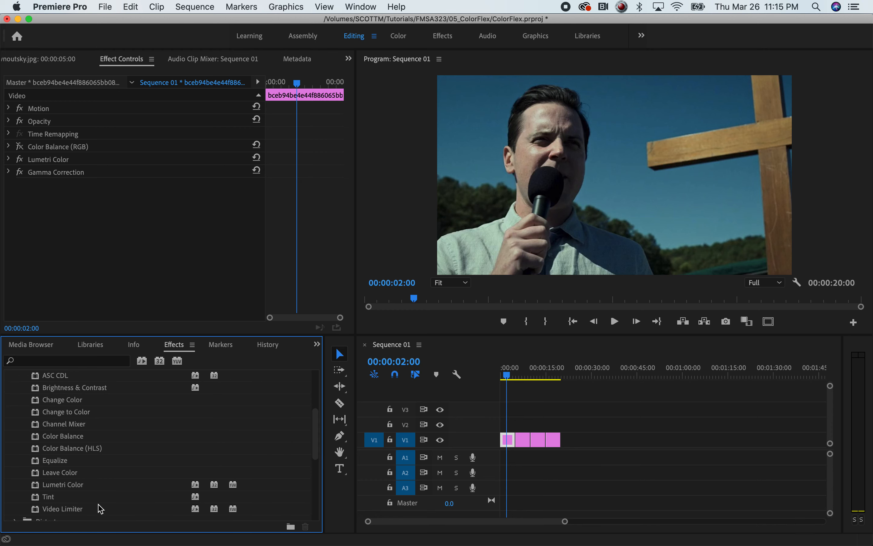
pyautogui.click(90, 451)
pyautogui.moveTo(44, 451); pyautogui.dragTo(63, 398)
# Search the effects for "satur" and clear the search
pyautogui.click(62, 361)
pyautogui.write('s')
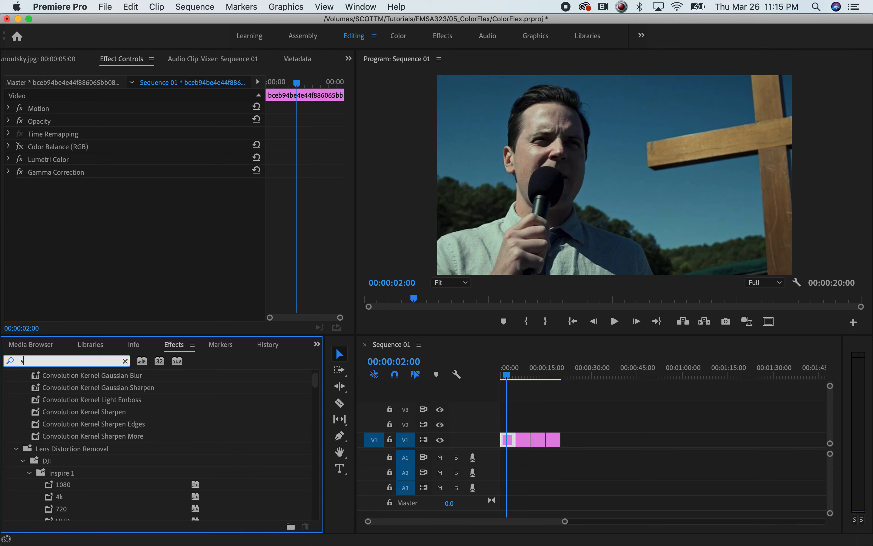
pyautogui.write('atur')
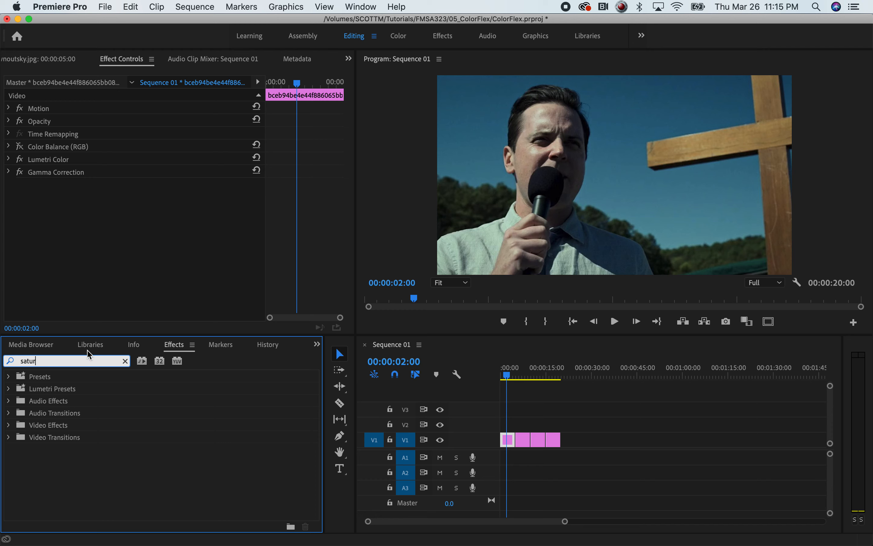
pyautogui.click(125, 362)
# Apply the Color Balance (HLS) effect from the Color Correction video effects to the first clip in Sequence 01
pyautogui.click(8, 426)
pyautogui.scroll(-3, 307, 444)
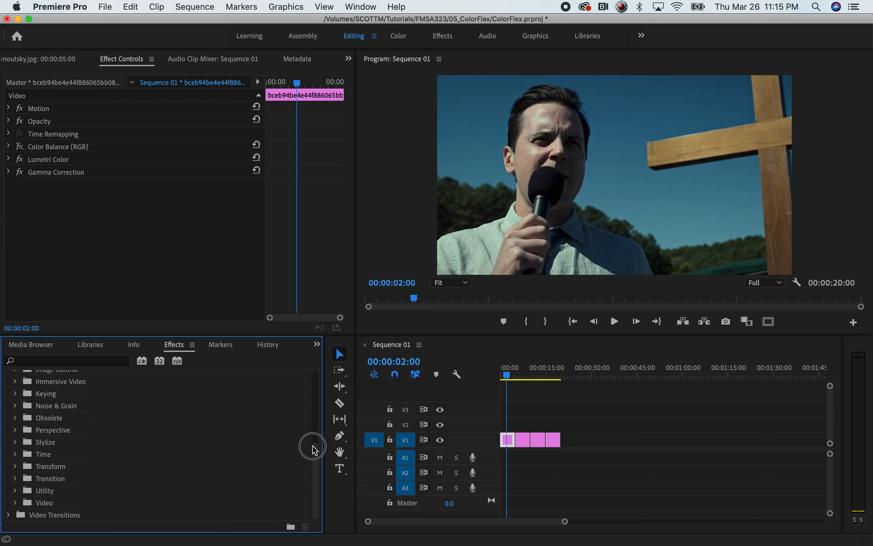
pyautogui.moveTo(311, 462); pyautogui.dragTo(313, 420)
pyautogui.click(15, 479)
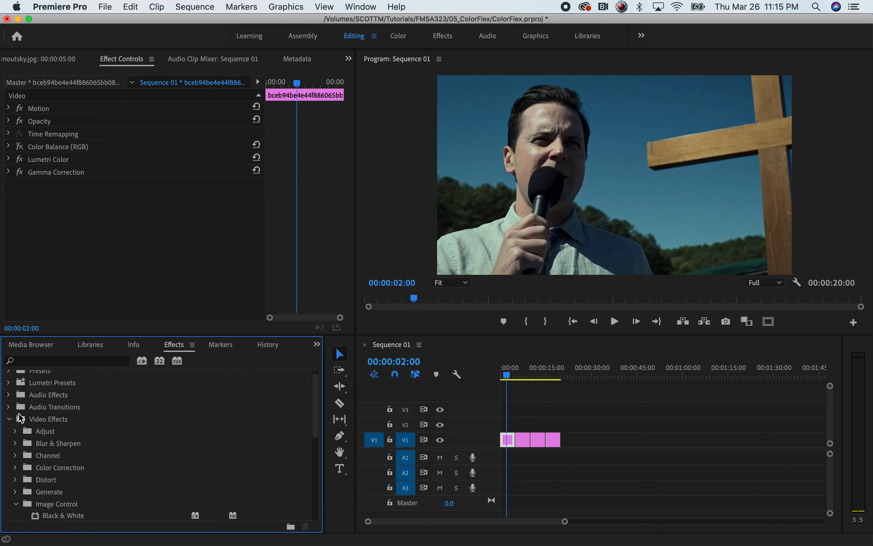
pyautogui.click(10, 425)
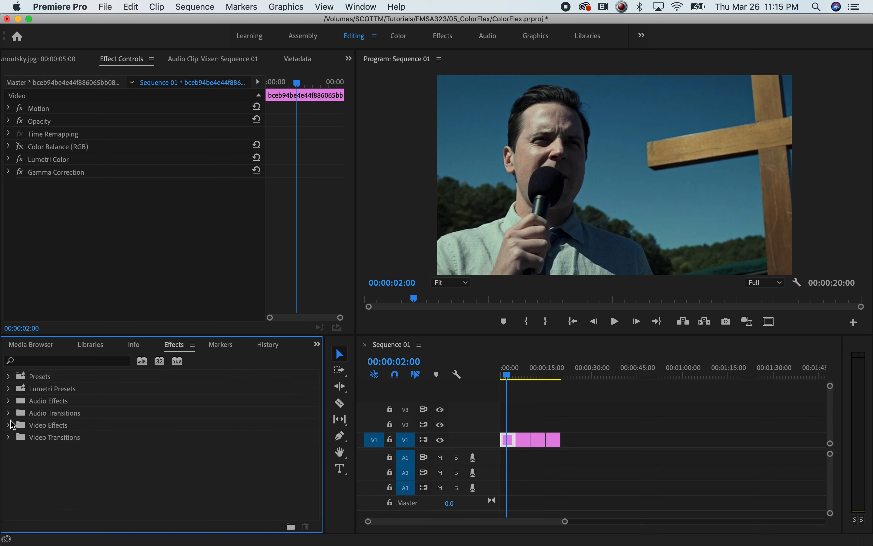
pyautogui.click(10, 425)
pyautogui.click(15, 437)
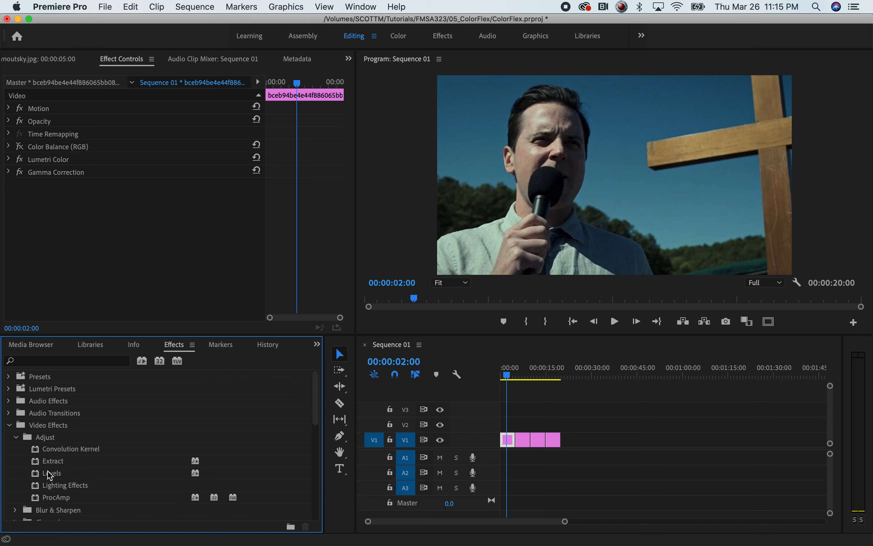
pyautogui.click(13, 438)
pyautogui.click(16, 473)
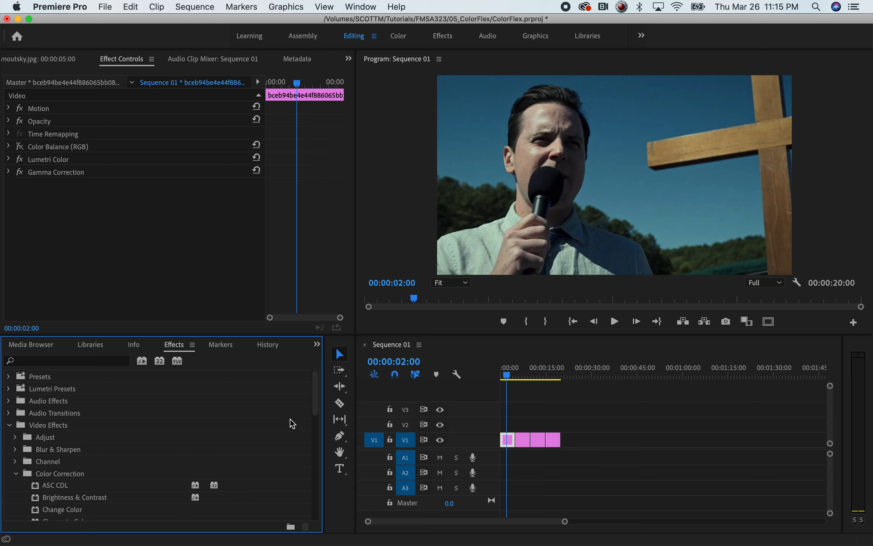
pyautogui.scroll(-5, 311, 419)
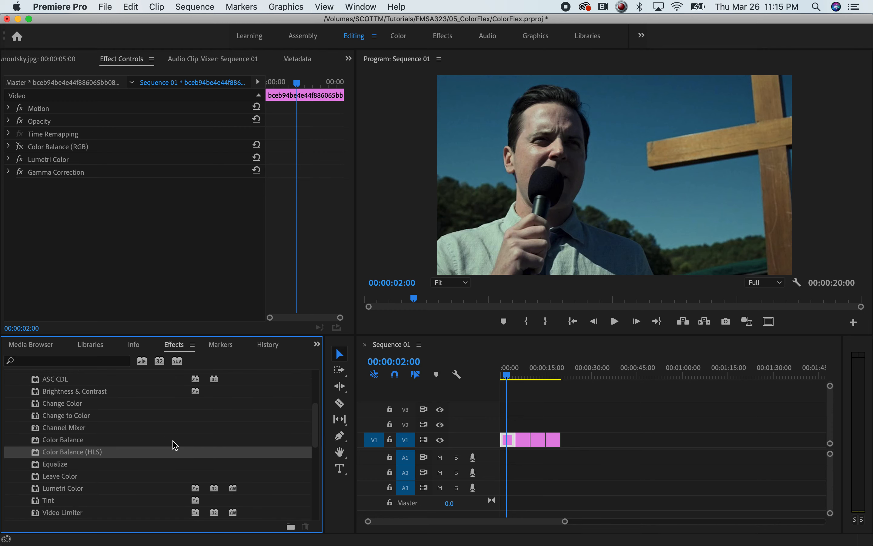
pyautogui.moveTo(89, 456); pyautogui.dragTo(509, 445)
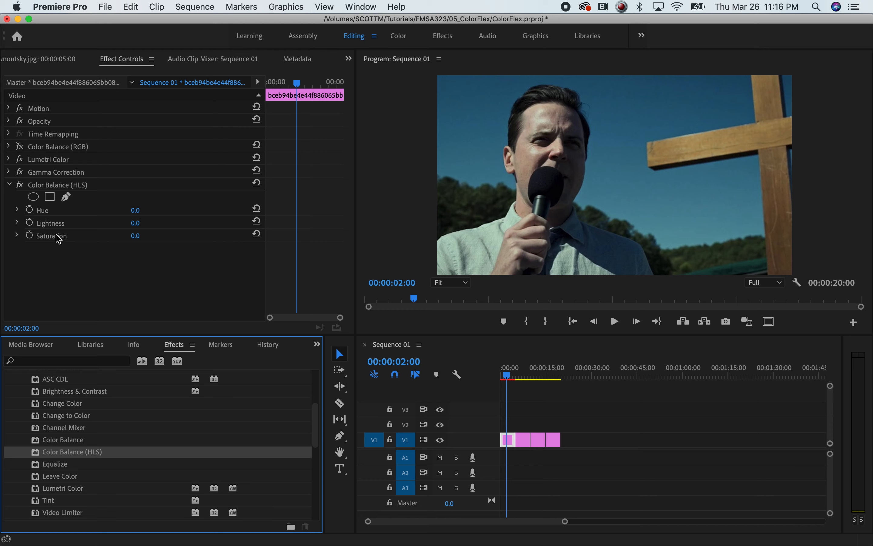
# Set Saturation to -36.5 in the first clip's Color Balance (HLS) effect and collapse the saturation control
pyautogui.click(16, 236)
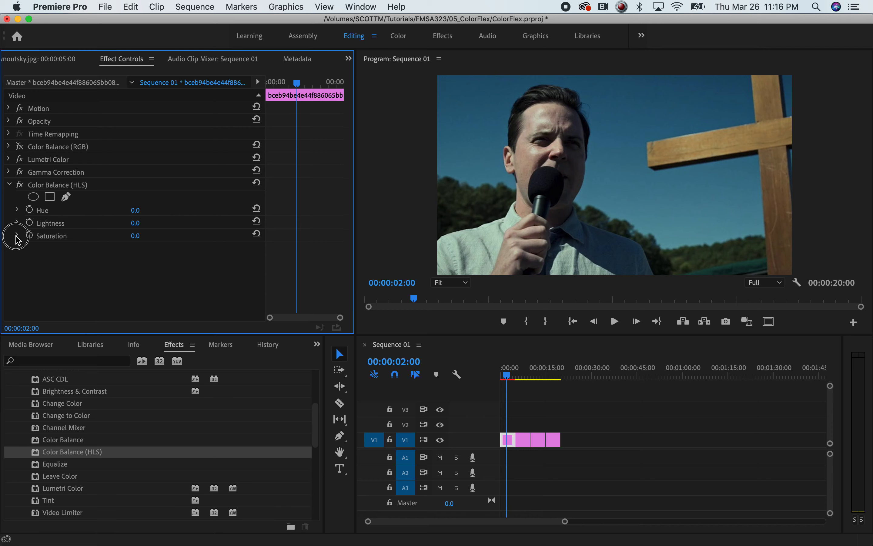
pyautogui.moveTo(136, 258); pyautogui.dragTo(94, 262)
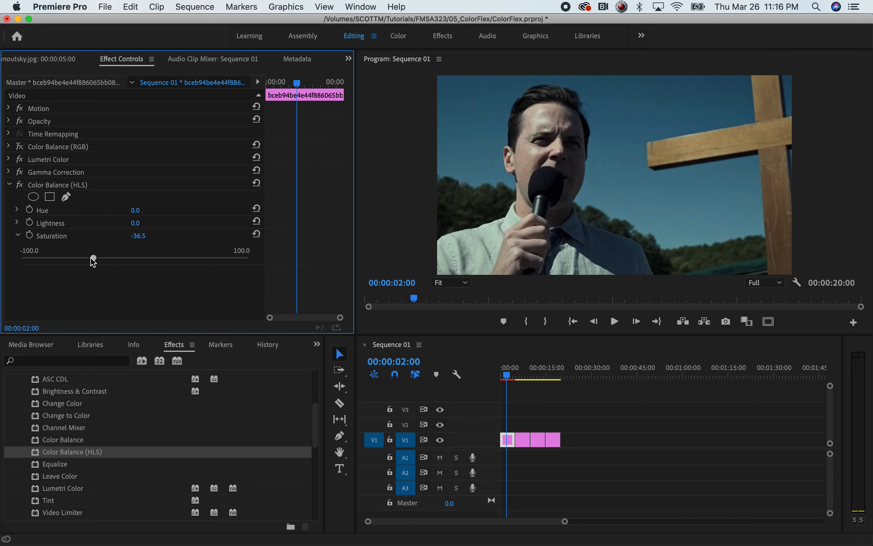
pyautogui.click(16, 237)
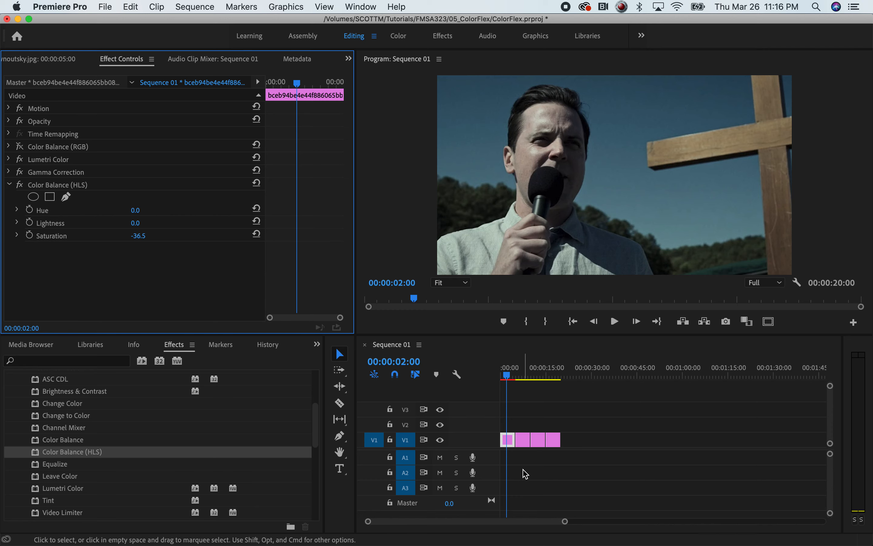
# Duplicate the first clip, stack the original on V2 above the copy on V1, and park the playhead at 00:00:01:10
pyautogui.click(512, 449)
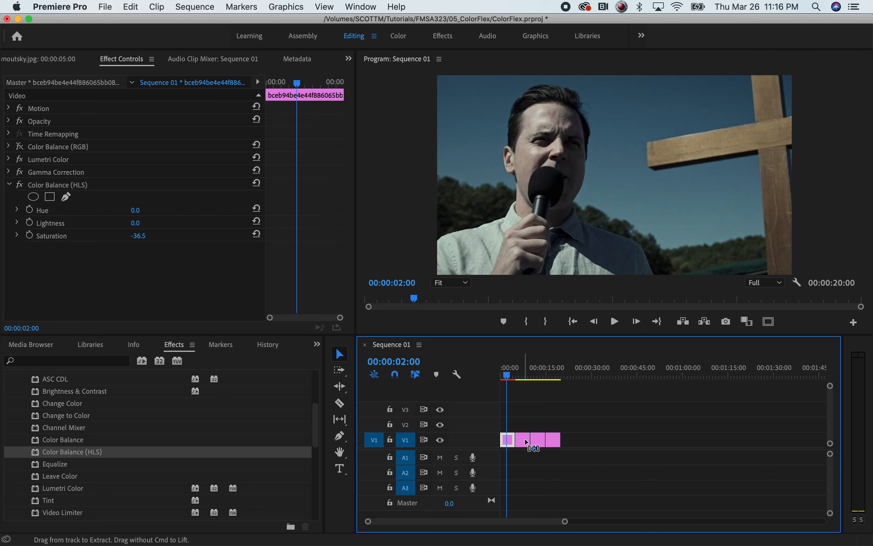
pyautogui.click(579, 377)
pyautogui.press('super+v')
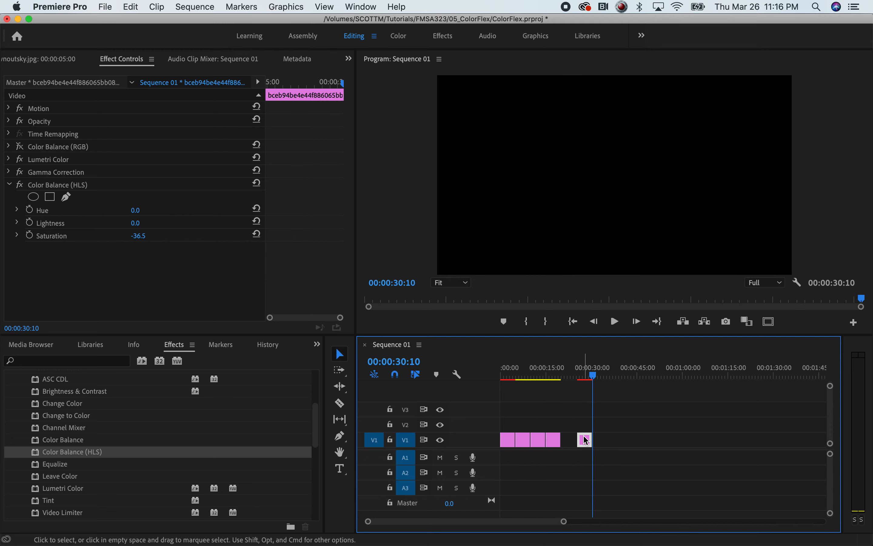
pyautogui.moveTo(511, 440); pyautogui.dragTo(507, 426)
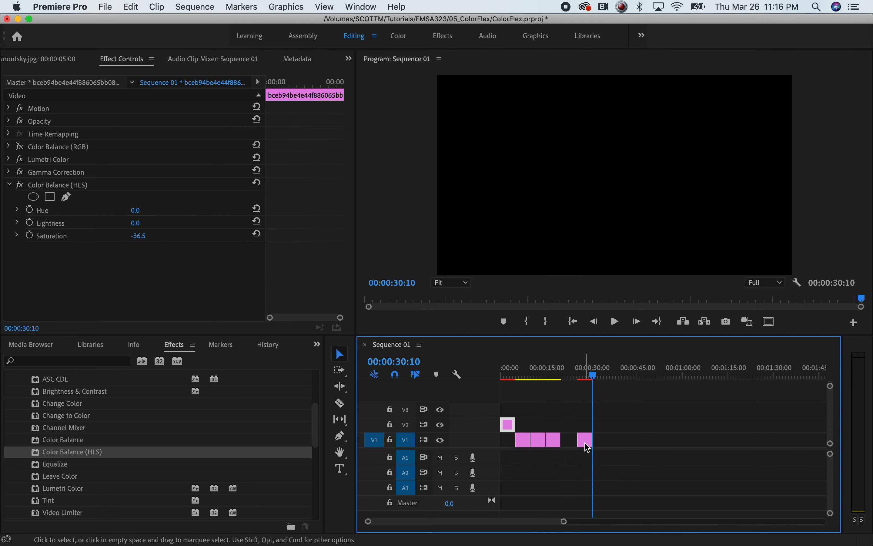
pyautogui.moveTo(589, 448); pyautogui.dragTo(509, 439)
pyautogui.moveTo(509, 376); pyautogui.dragTo(505, 376)
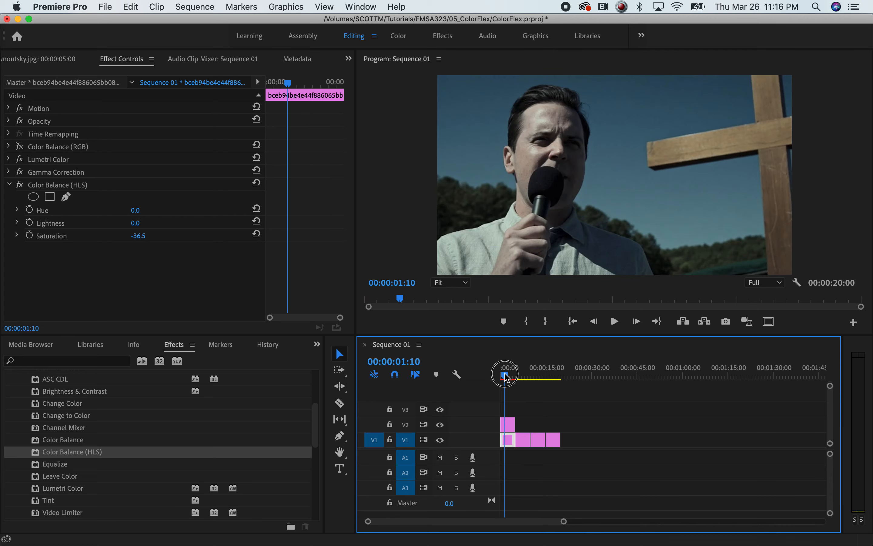
pyautogui.click(507, 427)
pyautogui.rightClick(507, 429)
pyautogui.click(628, 418)
pyautogui.click(509, 424)
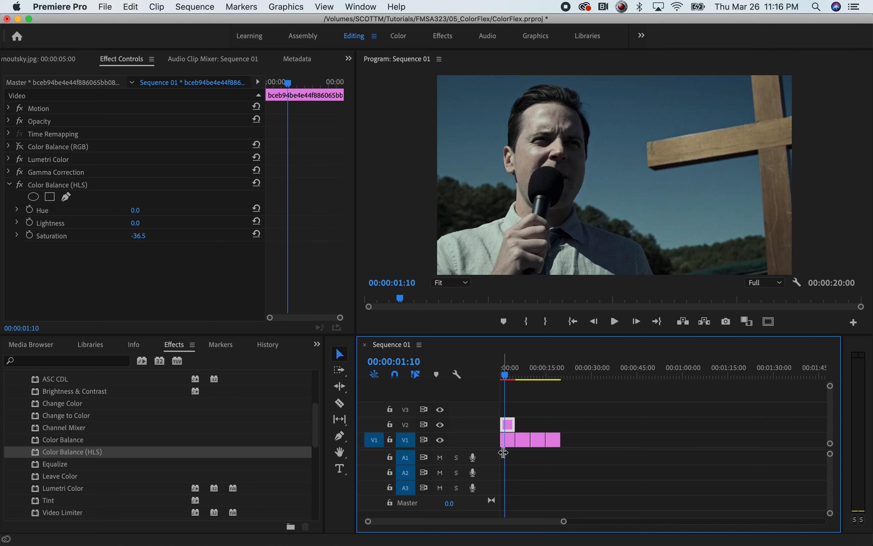
# Delete the Color Balance (HLS), Gamma Correction, Lumetri Color and Color Balance (RGB) effects from the first clip on V1
pyautogui.click(511, 442)
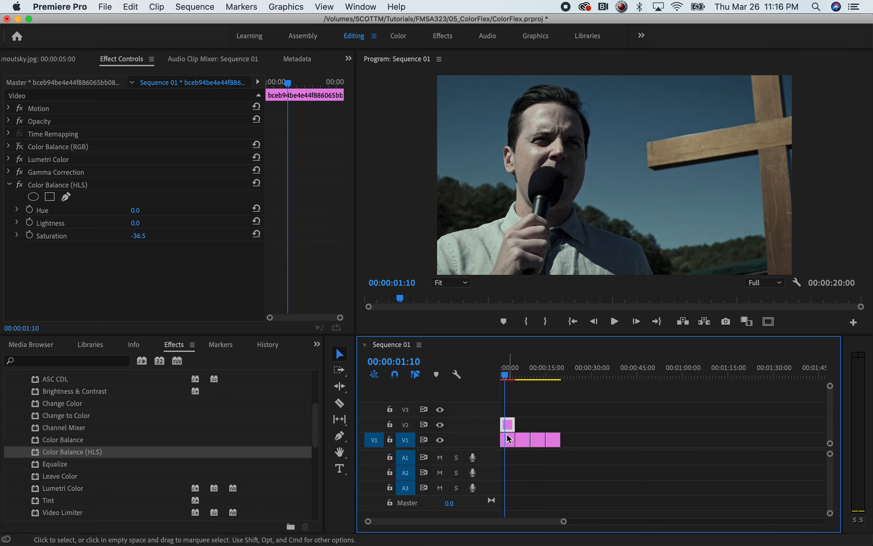
pyautogui.click(121, 184)
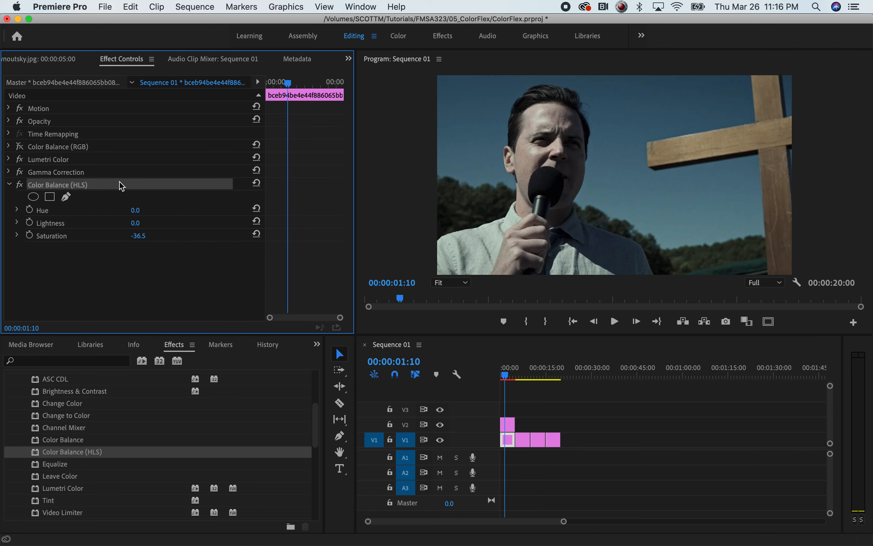
pyautogui.press('Delete')
pyautogui.press('Delete')
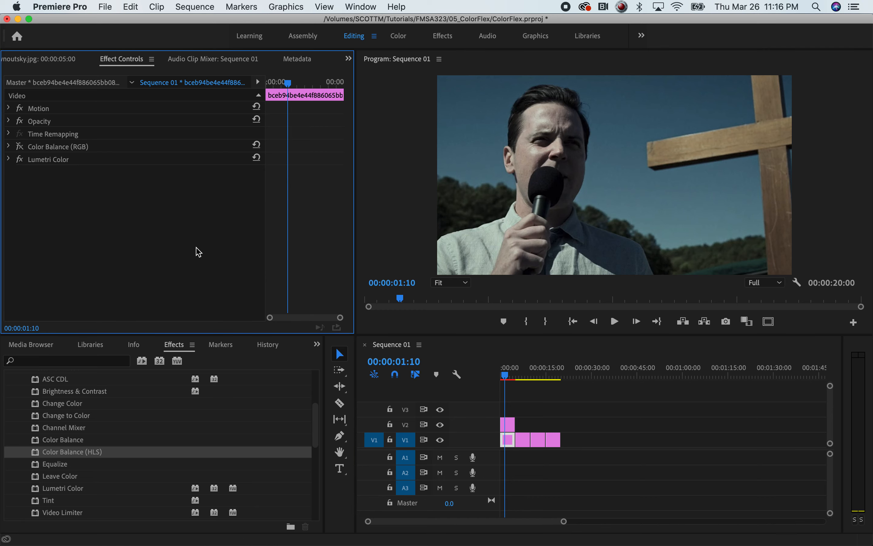
pyautogui.click(508, 442)
pyautogui.click(100, 169)
pyautogui.click(100, 157)
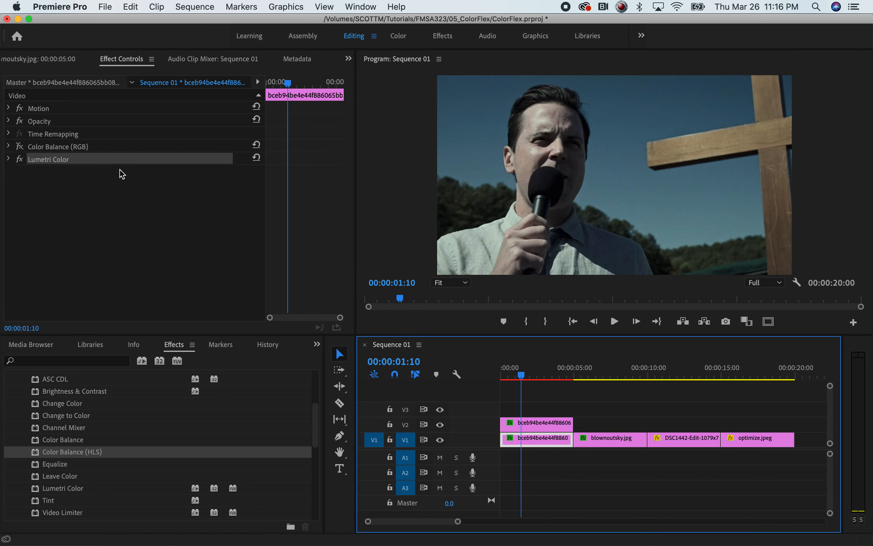
pyautogui.press('Delete')
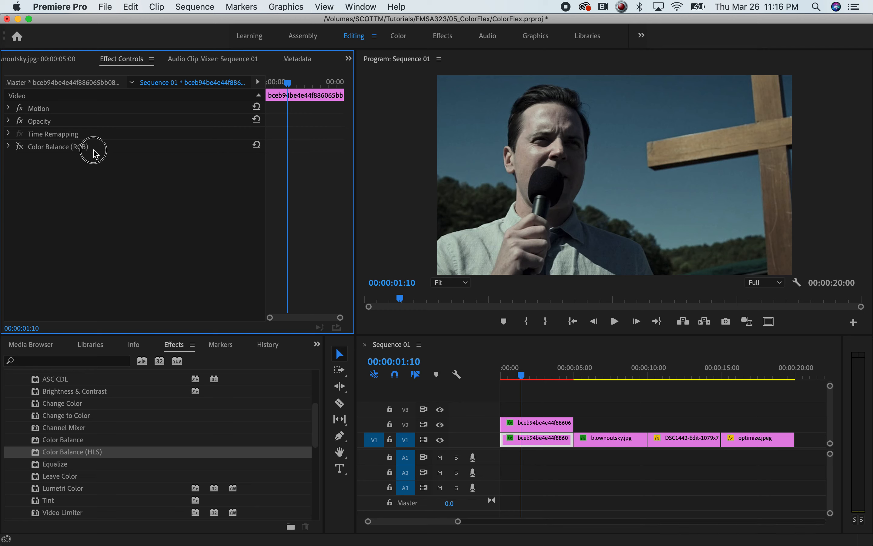
pyautogui.click(83, 146)
pyautogui.press('Delete')
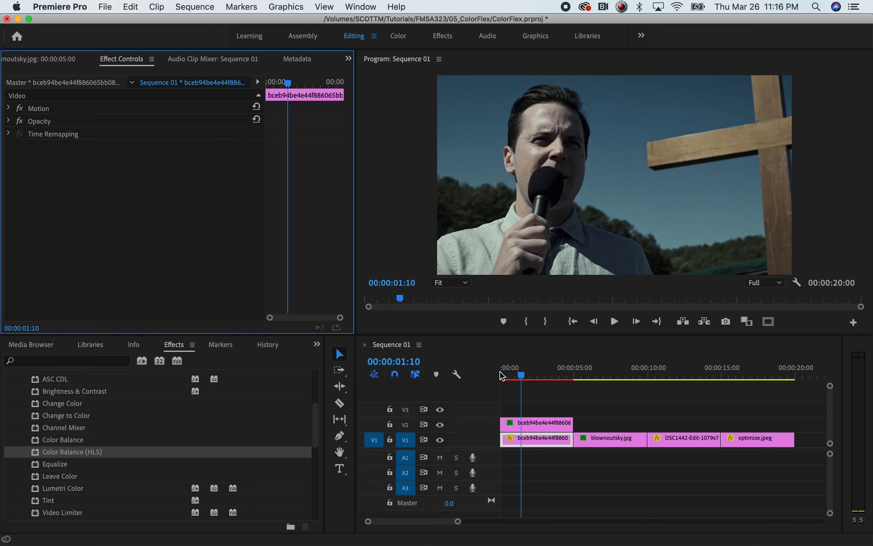
# Hide and show track V2 to compare its colour-corrected clip with the effect-free copy on V1
pyautogui.moveTo(522, 376); pyautogui.dragTo(521, 376)
pyautogui.click(444, 425)
pyautogui.click(440, 424)
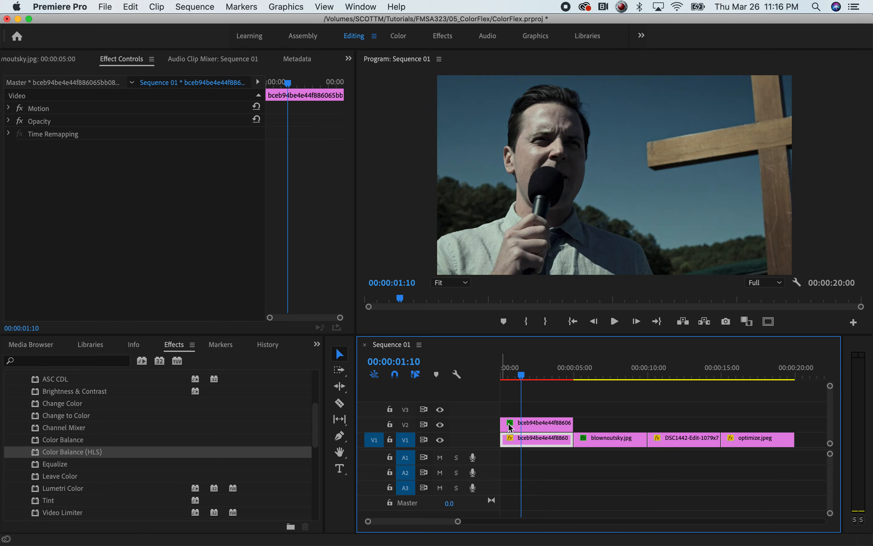
# Show the V2 clip's effect settings and examine its Motion properties and the blend modes available under Opacity
pyautogui.doubleClick(538, 430)
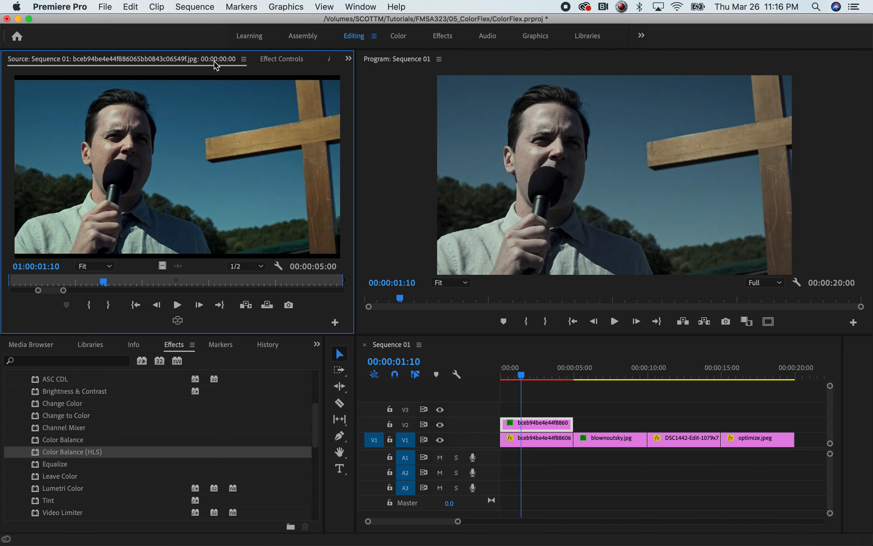
pyautogui.click(289, 59)
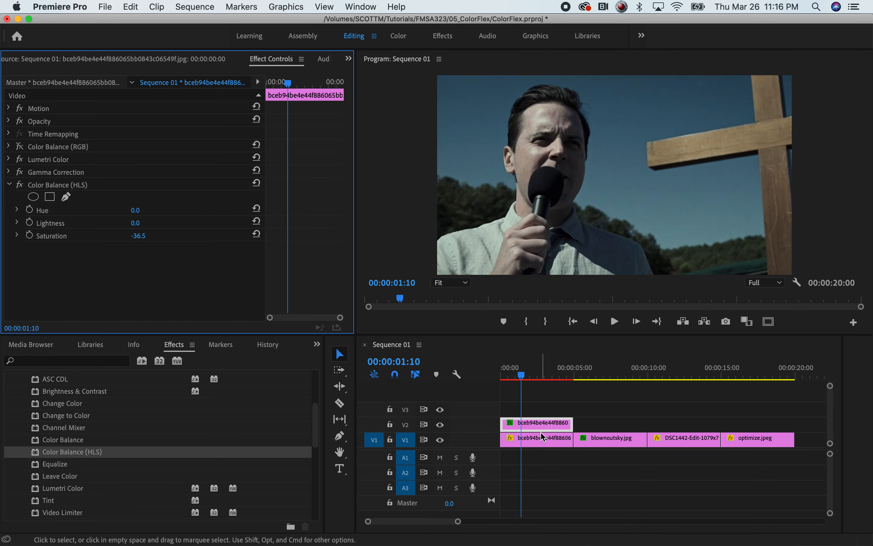
pyautogui.doubleClick(560, 428)
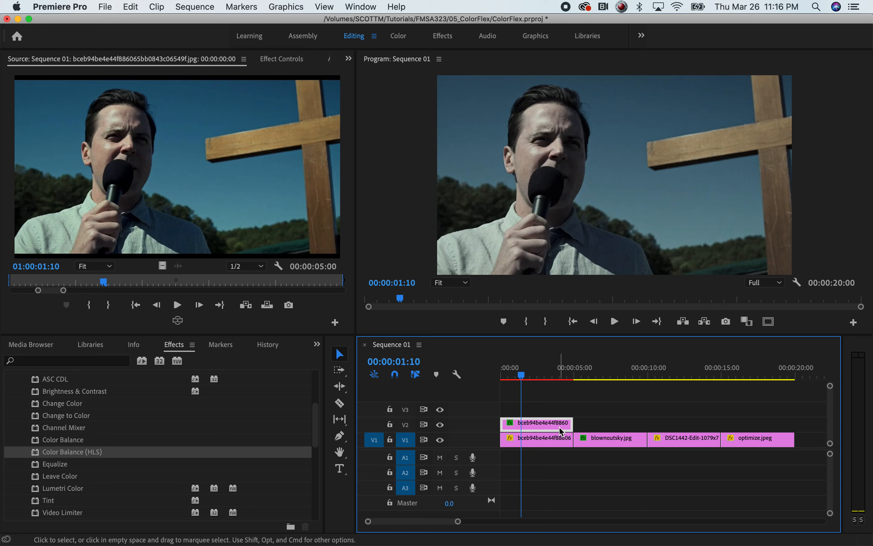
pyautogui.click(279, 58)
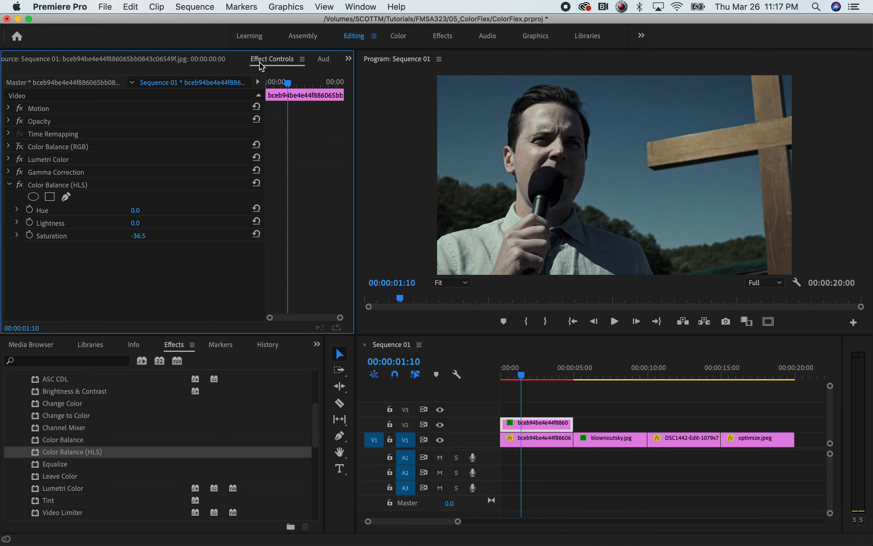
pyautogui.click(9, 108)
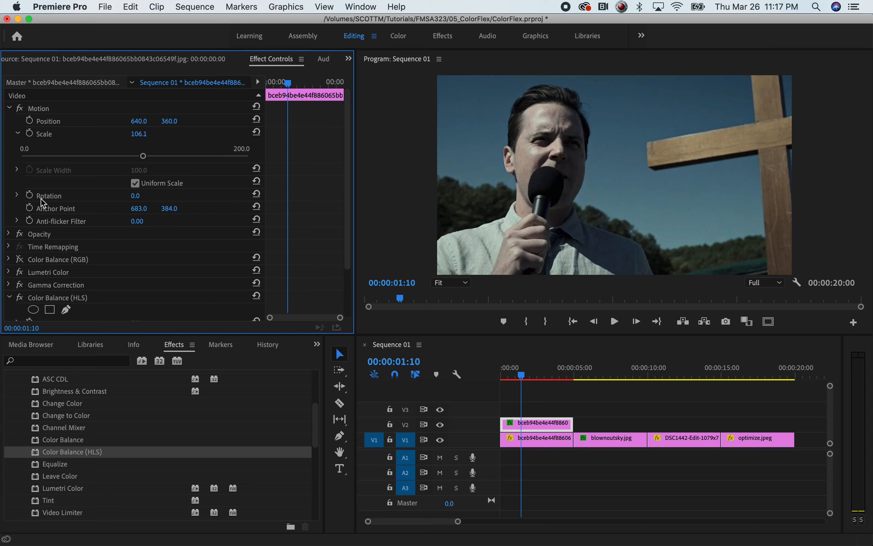
pyautogui.click(9, 109)
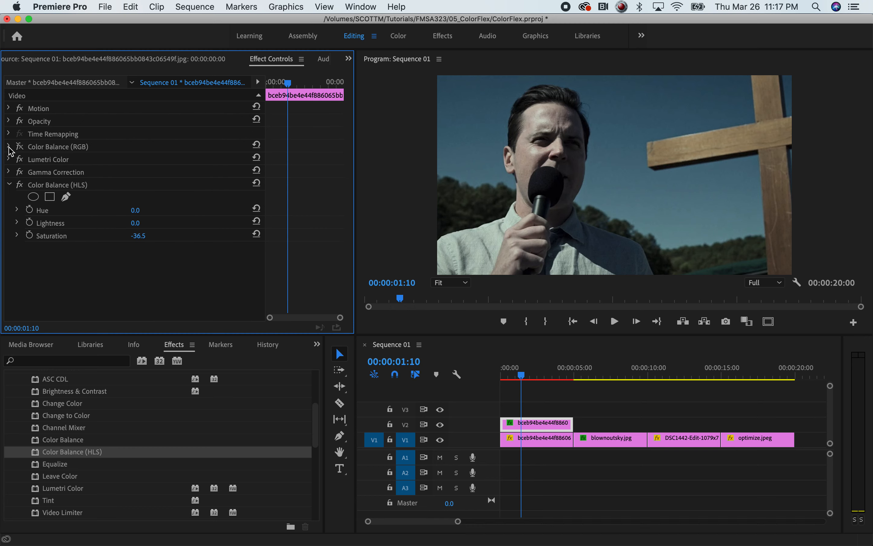
pyautogui.click(9, 121)
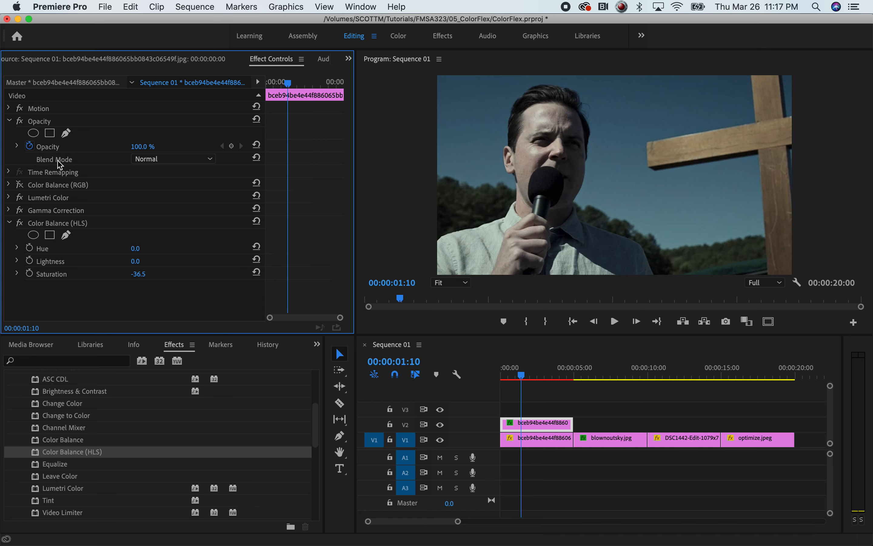
pyautogui.click(162, 159)
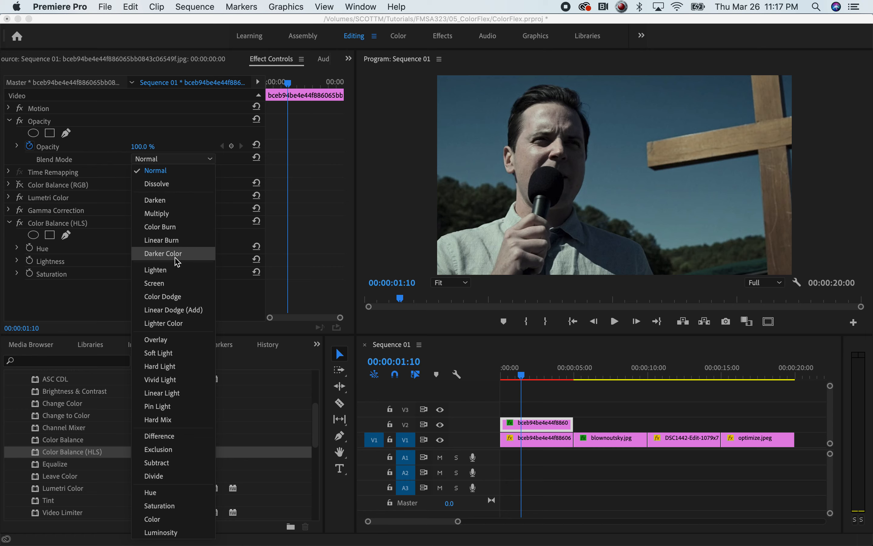
pyautogui.click(298, 156)
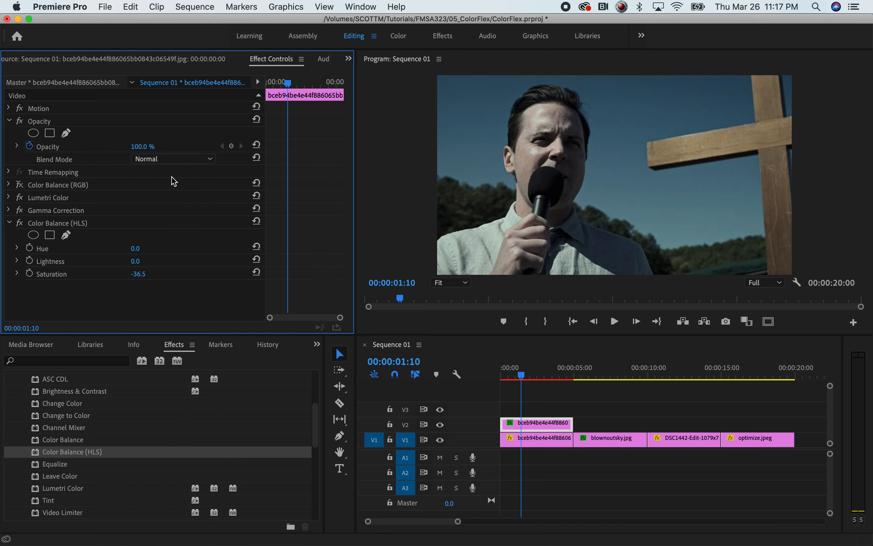
# Switch to Photoshop and view the blend modes available for Layer 0 copy
pyautogui.press('super+Tab')
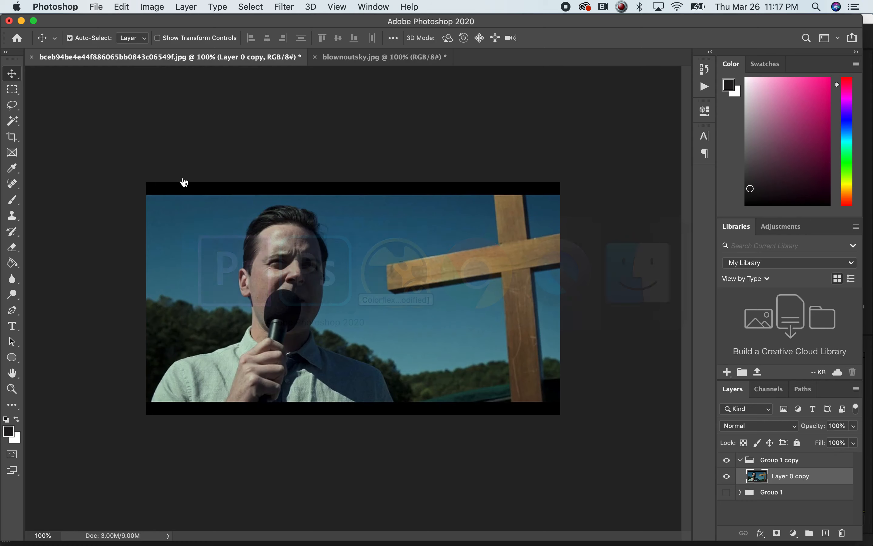
pyautogui.click(795, 431)
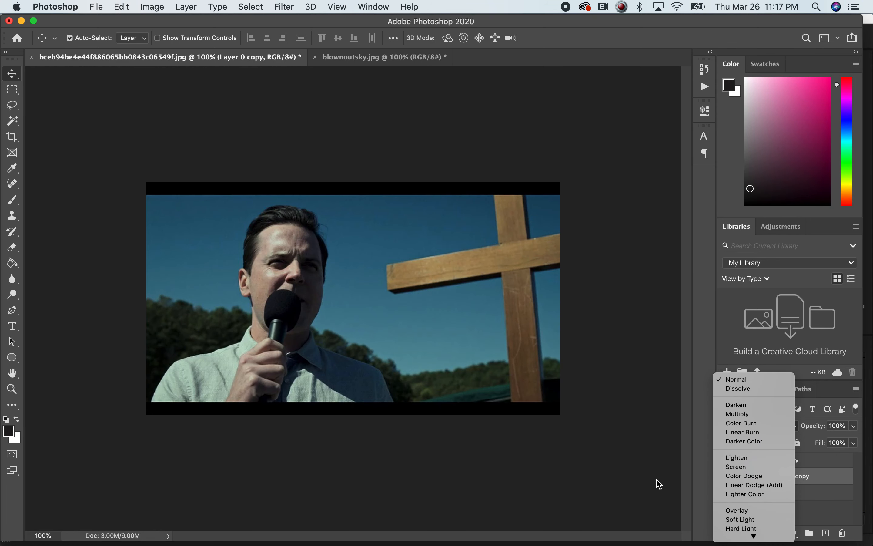
pyautogui.click(605, 450)
# Switch to Nuke and view the merge operations available for the Plus1 node
pyautogui.press('super+Tab')
pyautogui.press('super+Tab')
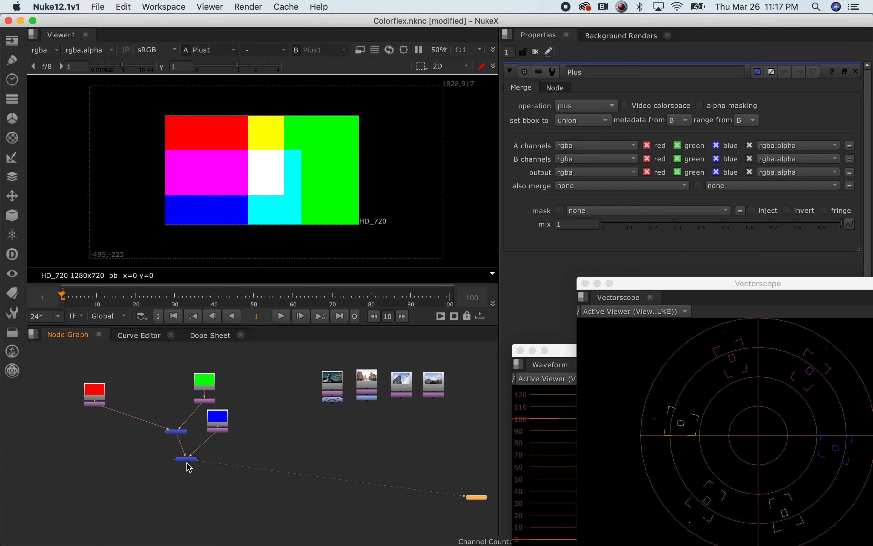
pyautogui.click(187, 460)
pyautogui.click(600, 106)
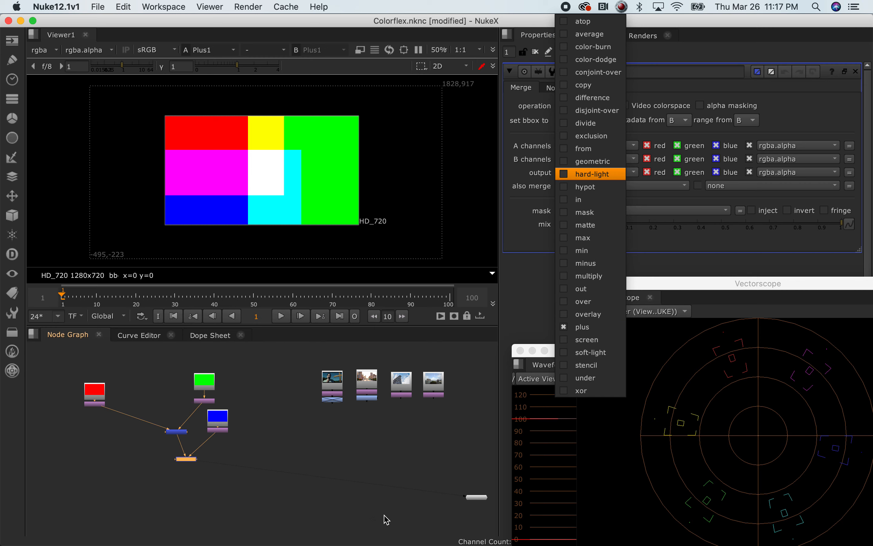
pyautogui.click(293, 425)
# Switch to Premiere Pro and try the V2 clip's Color Dodge, Linear Dodge (Add) and Pin Light blend modes, ending on Color Dodge
pyautogui.press('super+Tab')
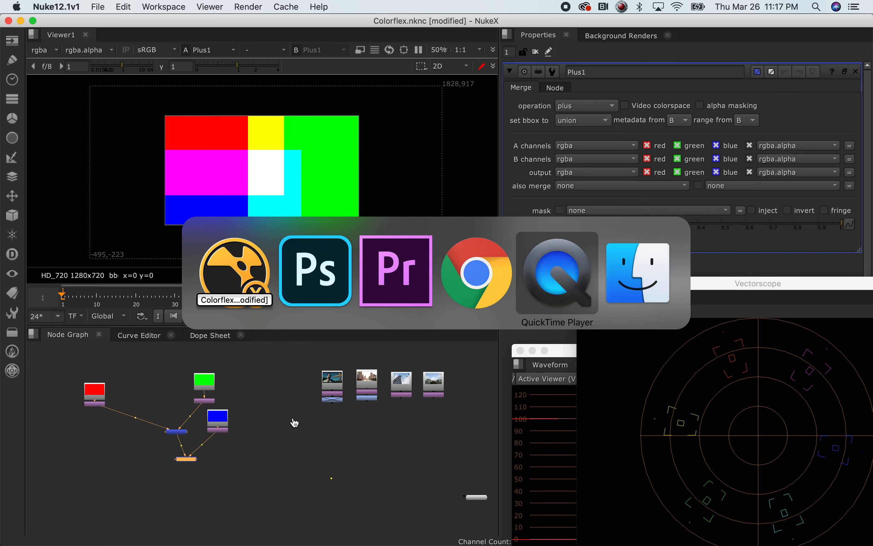
pyautogui.press('super+Tab')
pyautogui.press('super+Tab')
pyautogui.click(549, 428)
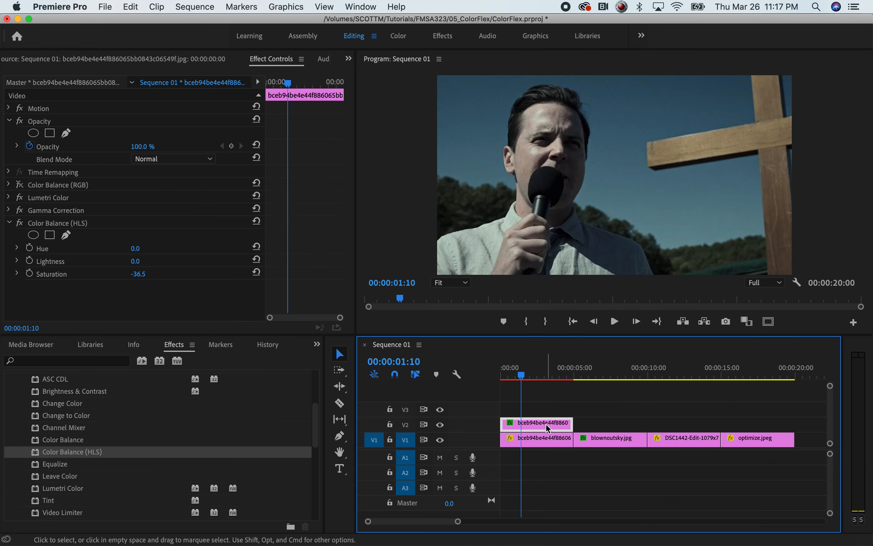
pyautogui.click(177, 159)
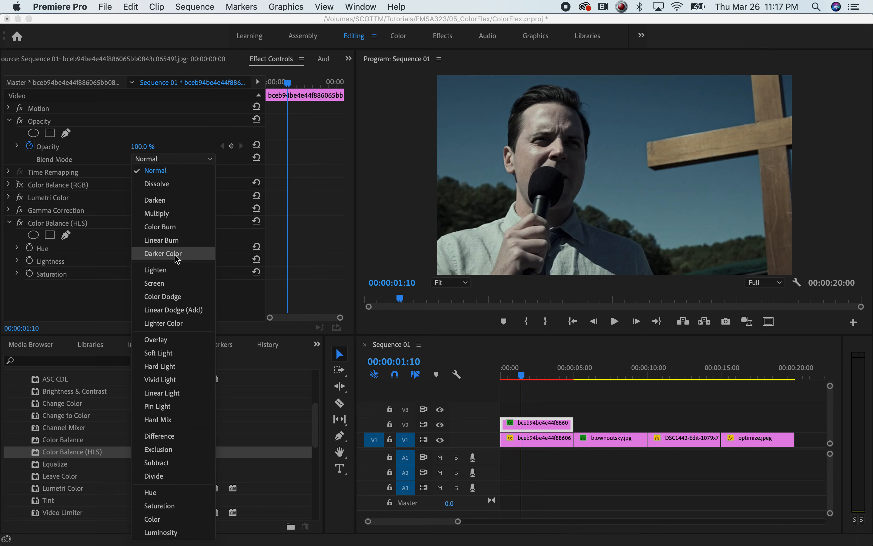
pyautogui.click(165, 299)
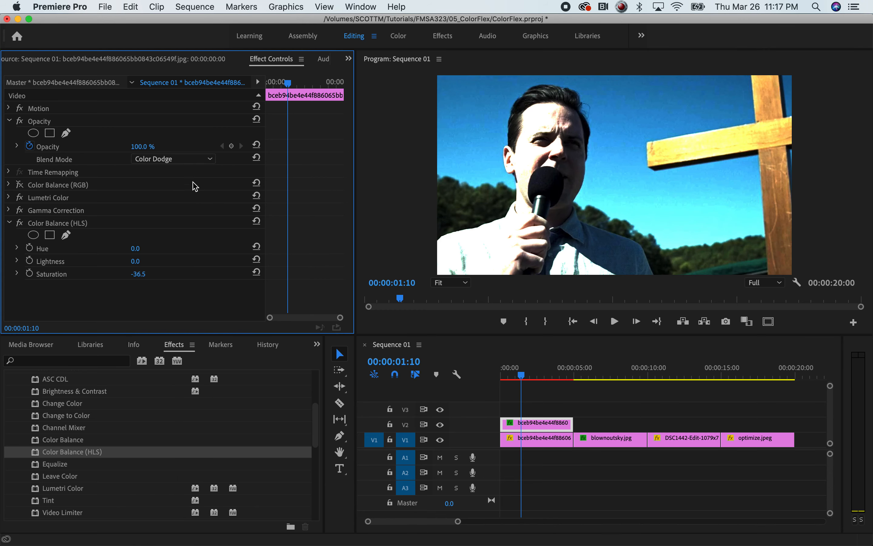
pyautogui.click(208, 160)
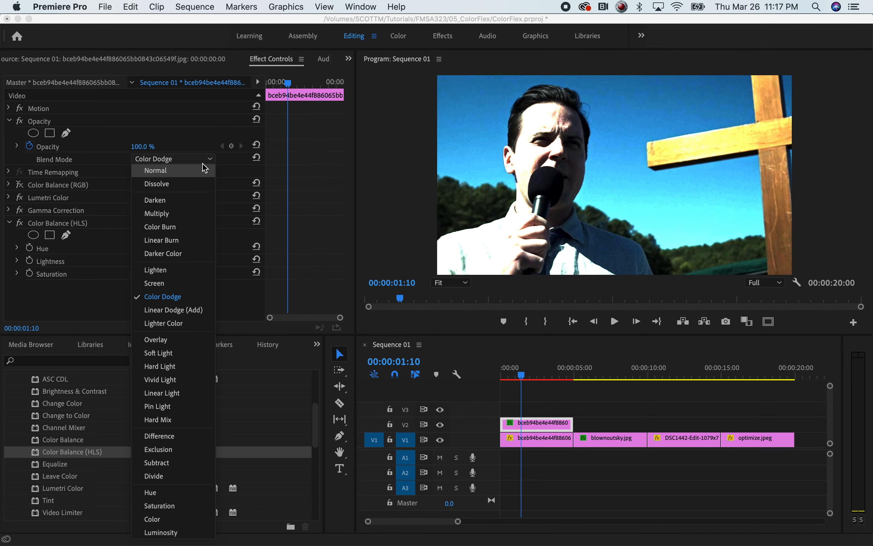
pyautogui.click(187, 310)
pyautogui.click(180, 158)
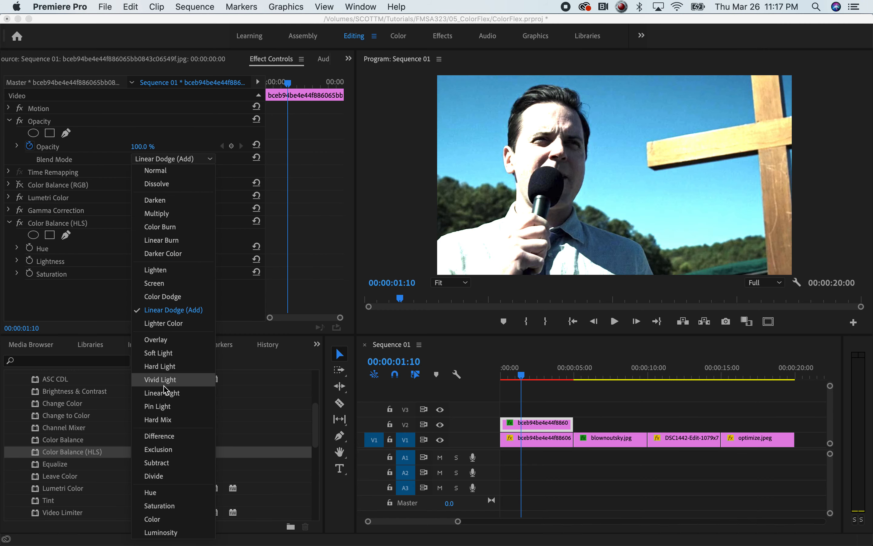
pyautogui.click(162, 407)
pyautogui.click(169, 159)
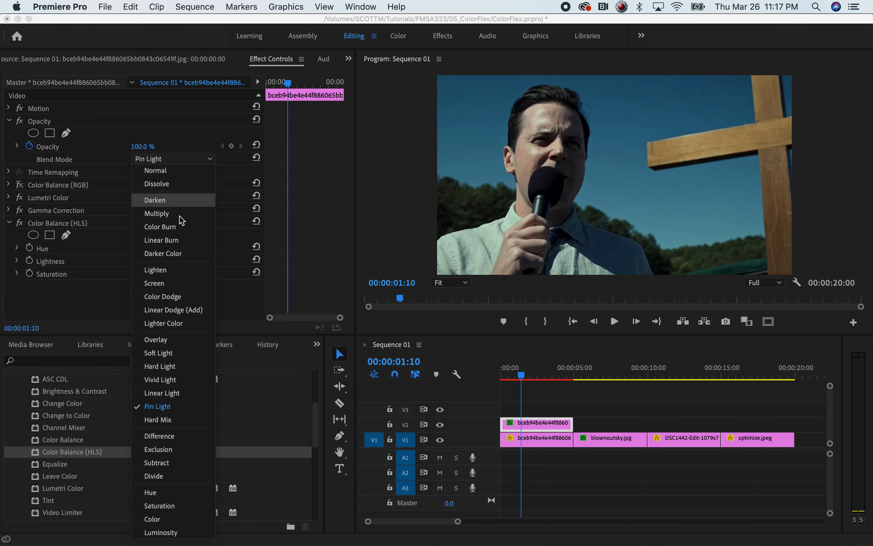
pyautogui.click(172, 302)
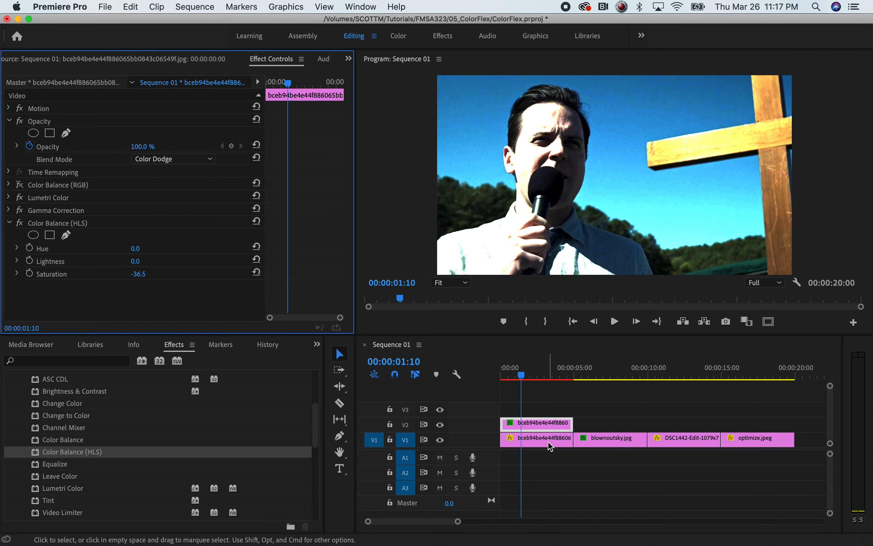
# Compare the blend with track V2 shown and hidden, leave V2 hidden, and delete its clip
pyautogui.click(441, 425)
pyautogui.click(444, 426)
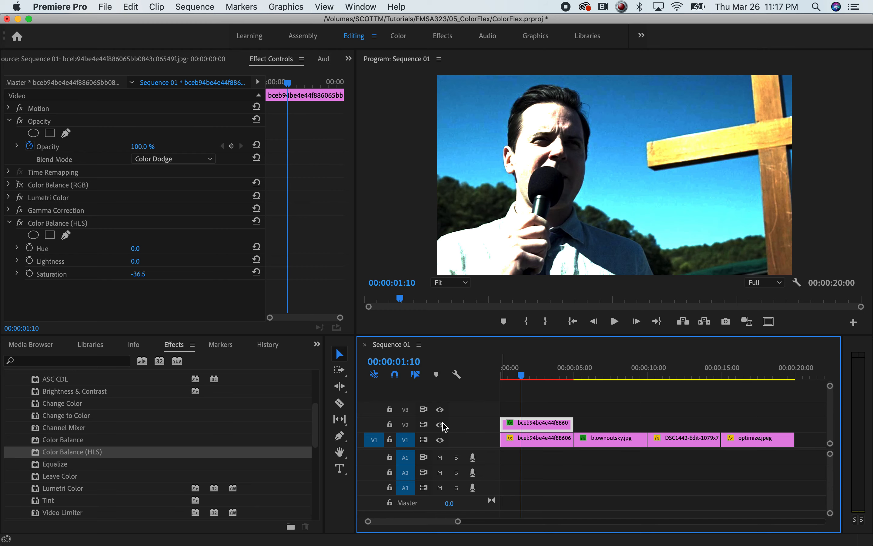
pyautogui.click(440, 425)
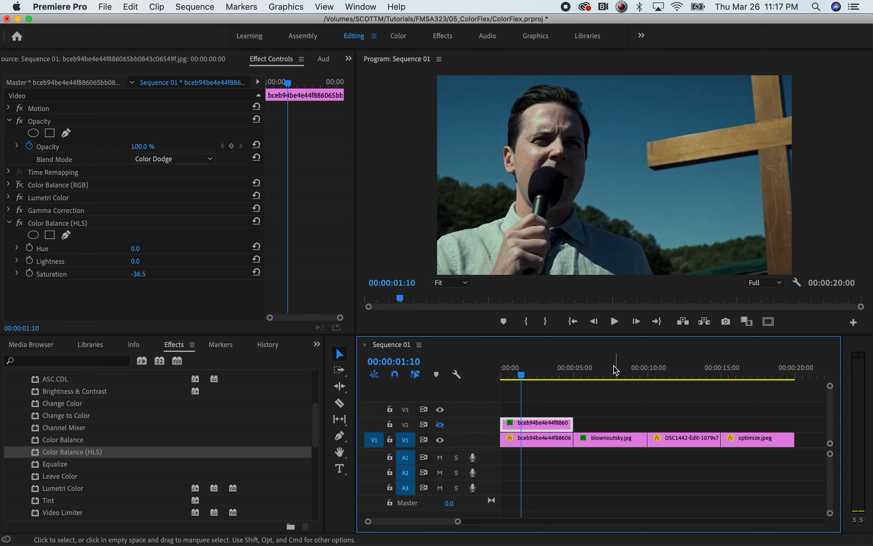
pyautogui.press('Delete')
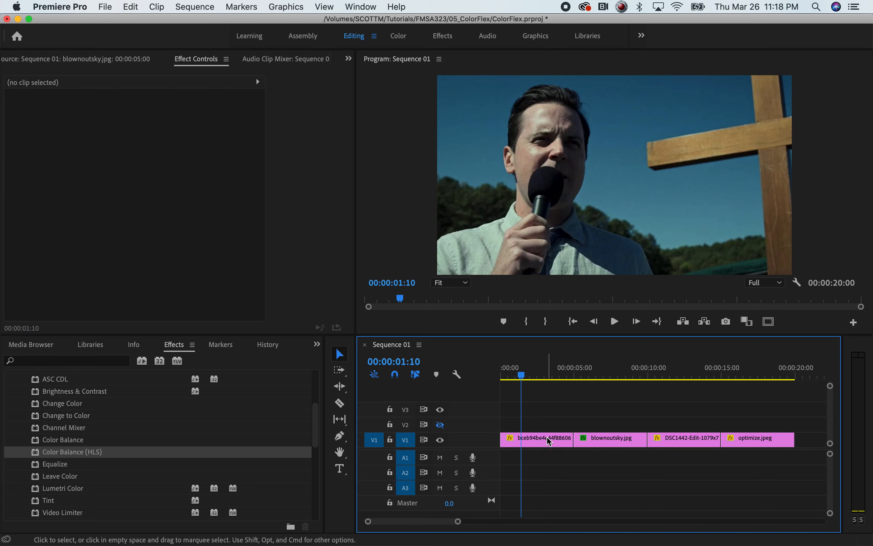
# Find the Lumetri Color effect by searching for "lumetri col" and apply it to the first clip on V1
pyautogui.doubleClick(562, 446)
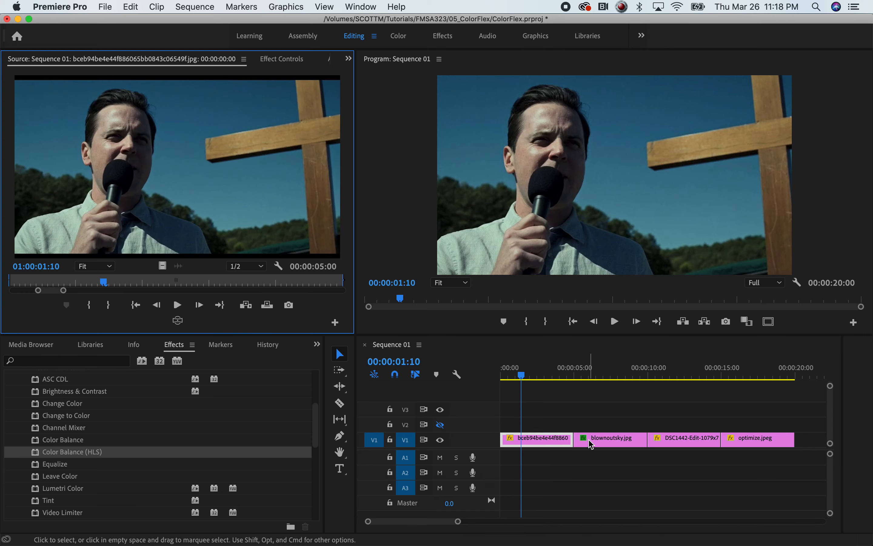
pyautogui.click(272, 60)
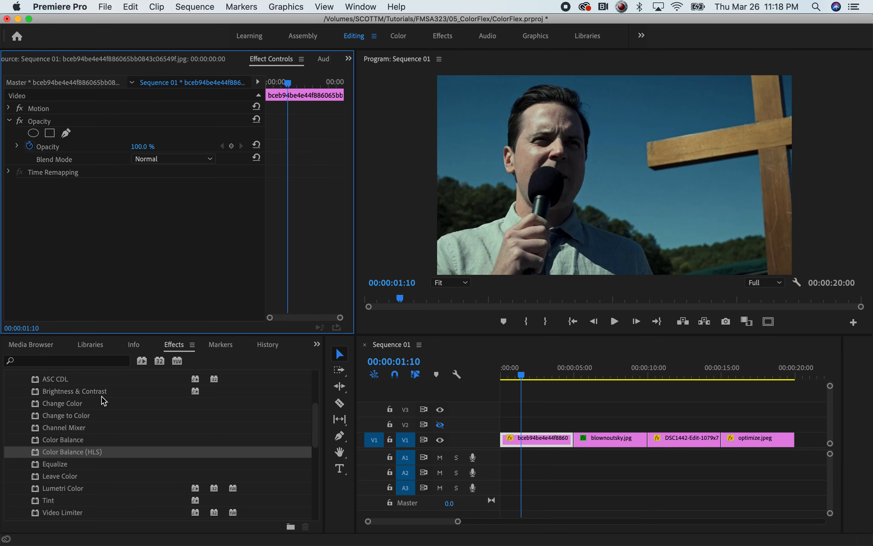
pyautogui.click(64, 360)
pyautogui.write('lumte')
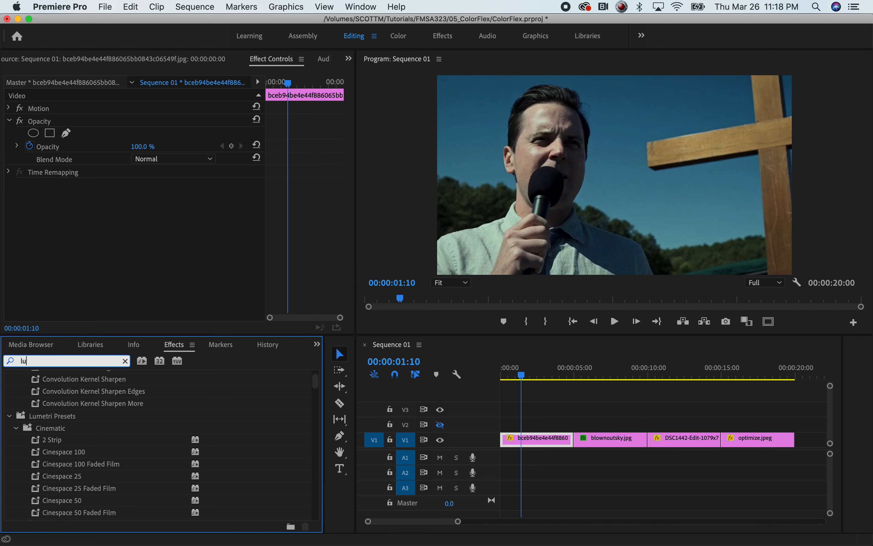
pyautogui.press('BackSpace')
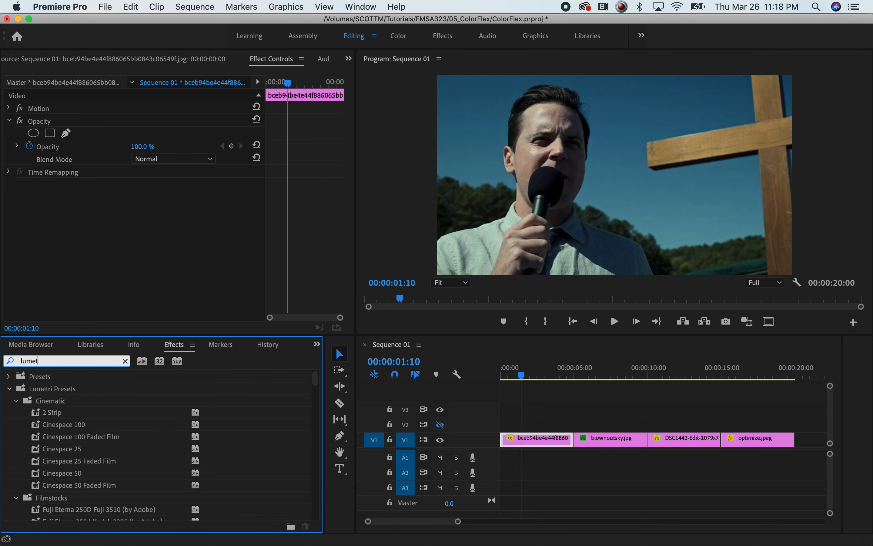
pyautogui.write('etric')
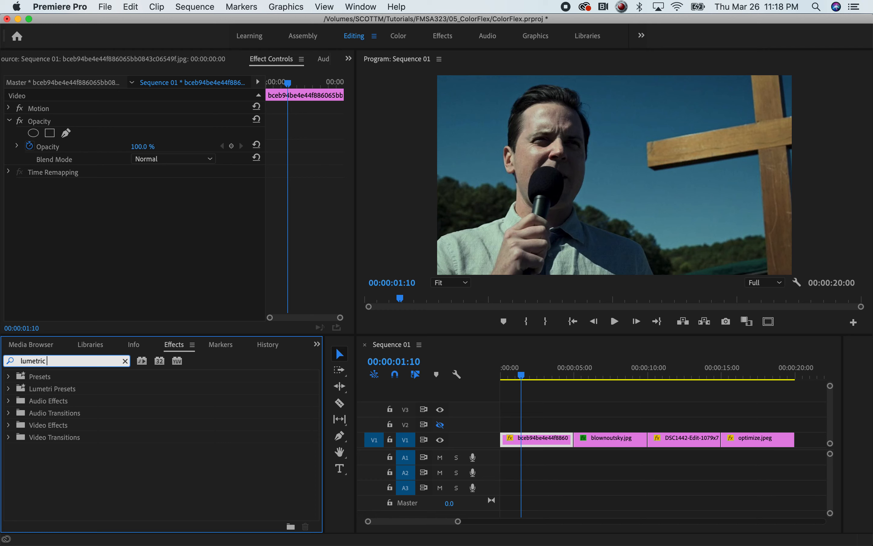
pyautogui.press('BackSpace')
pyautogui.write('col')
pyautogui.moveTo(39, 454); pyautogui.dragTo(54, 219)
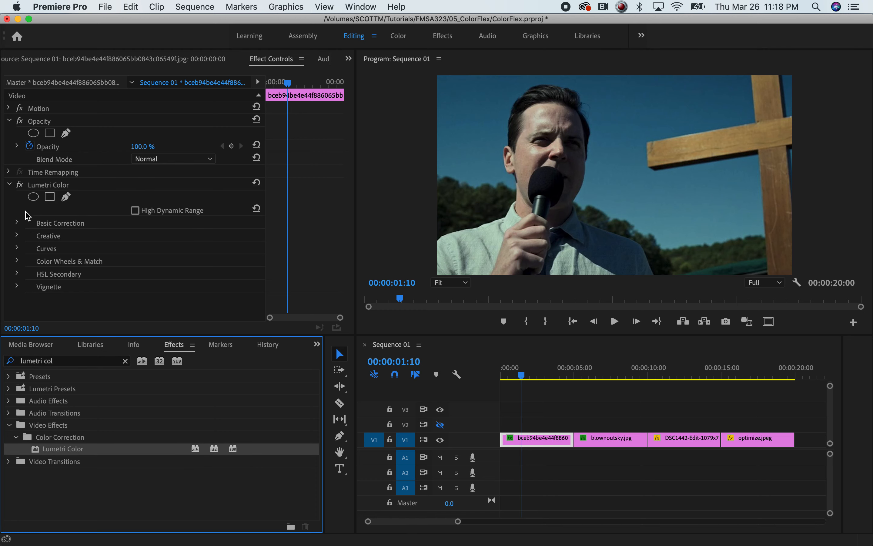
# Try a lower Vibrance in the Creative adjustments of the first clip's Lumetri Color effect and reset it to 0
pyautogui.click(16, 223)
pyautogui.click(16, 223)
pyautogui.click(17, 236)
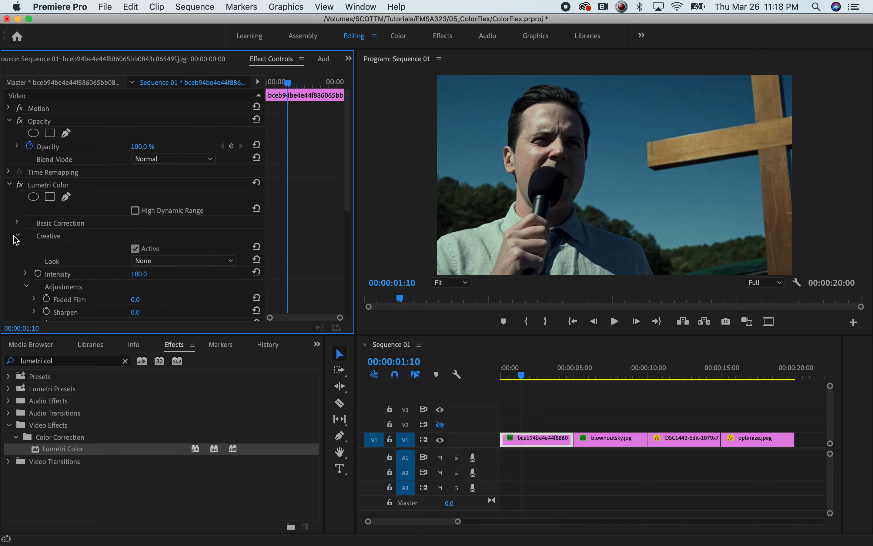
pyautogui.scroll(-5, 346, 217)
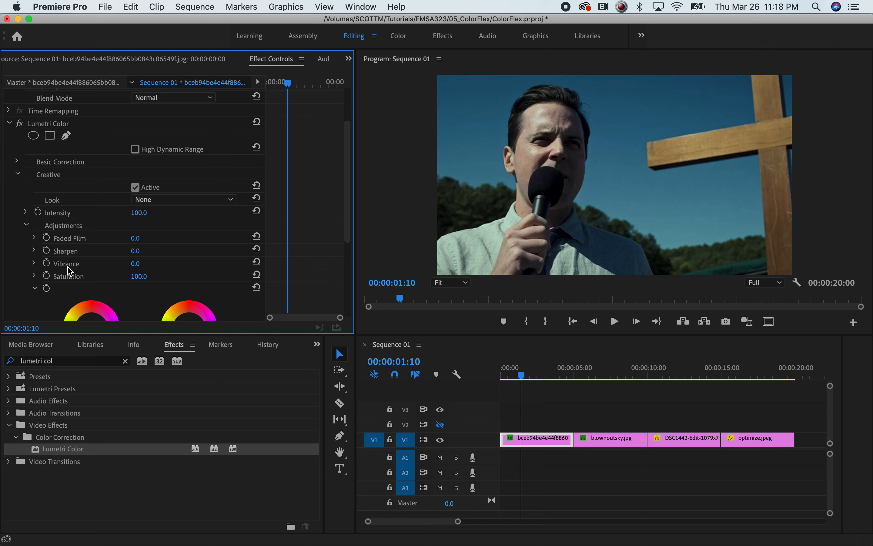
pyautogui.click(35, 264)
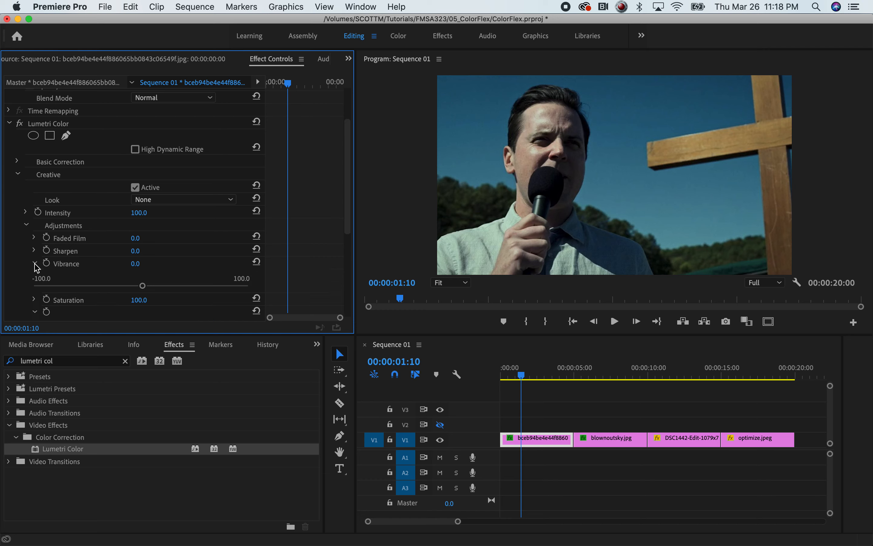
pyautogui.moveTo(142, 285)
pyautogui.mouseDown()
pyautogui.moveTo(186, 296)
pyautogui.moveTo(123, 294)
pyautogui.moveTo(238, 294)
pyautogui.moveTo(247, 287)
pyautogui.moveTo(223, 288)
pyautogui.moveTo(271, 284)
pyautogui.moveTo(187, 304)
pyautogui.moveTo(254, 288)
pyautogui.moveTo(139, 299)
pyautogui.moveTo(132, 284)
pyautogui.mouseUp()
pyautogui.click(146, 262)
pyautogui.write('0')
pyautogui.press('Return')
pyautogui.click(34, 264)
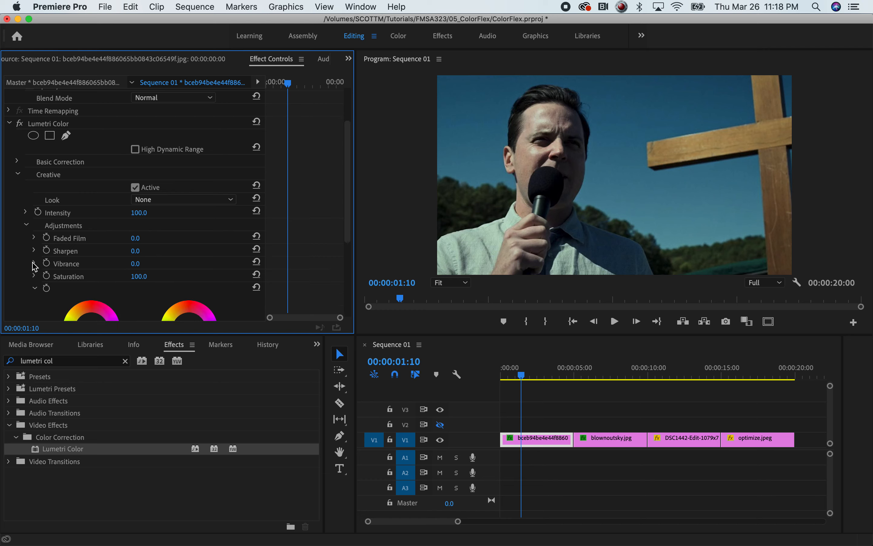
# Collapse the Creative adjustments and try the SL BLUE STEEL and SL NOIR LDR looks on the first clip's Lumetri Color effect
pyautogui.click(27, 226)
pyautogui.click(231, 212)
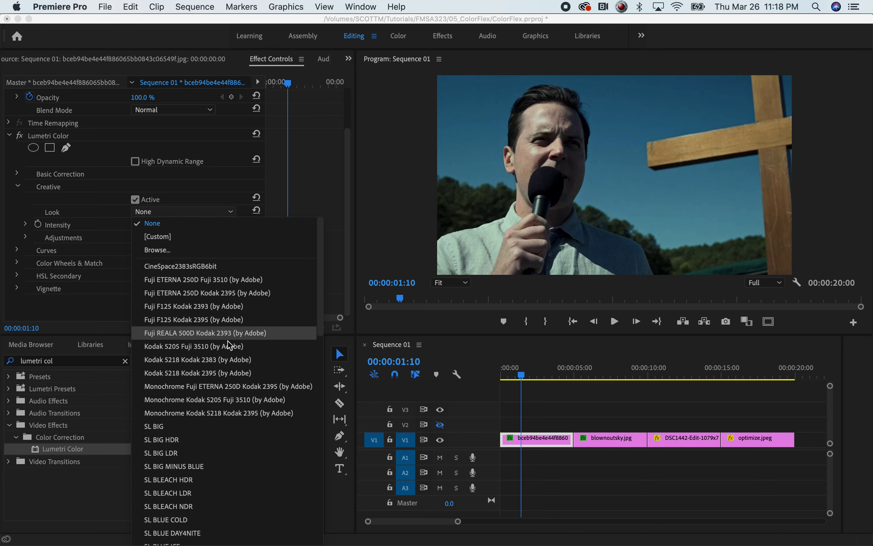
pyautogui.scroll(-5, 208, 451)
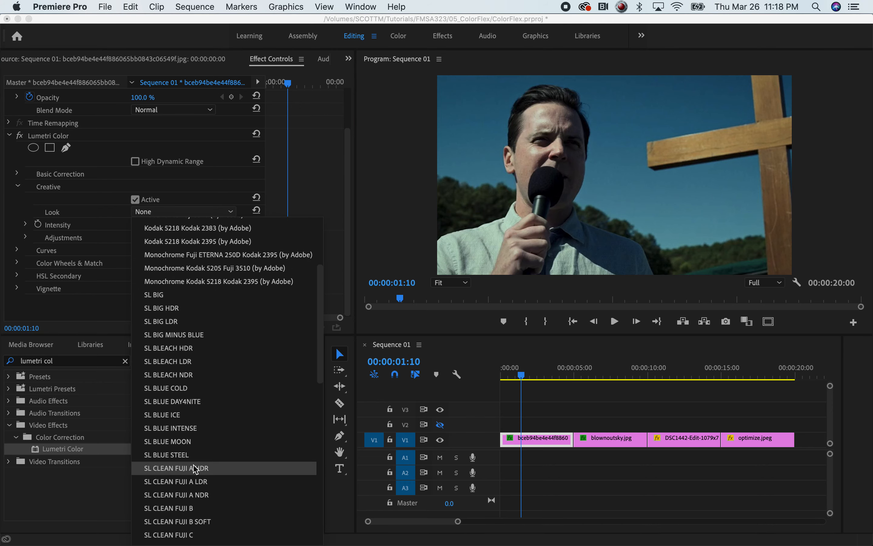
pyautogui.click(184, 454)
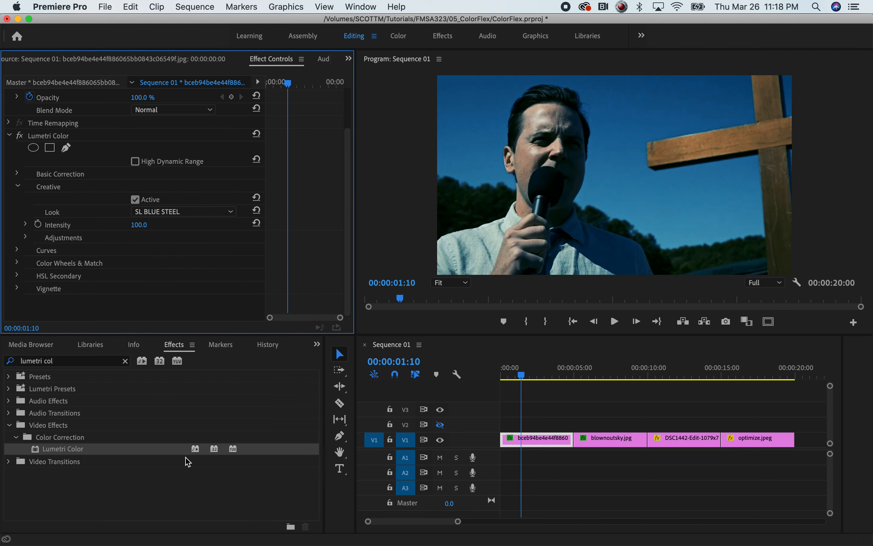
pyautogui.click(232, 216)
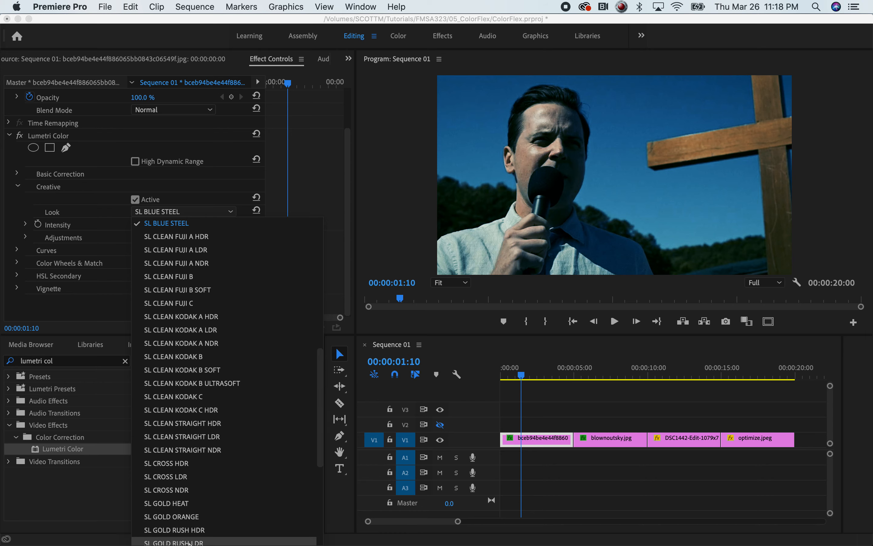
pyautogui.scroll(-5, 205, 487)
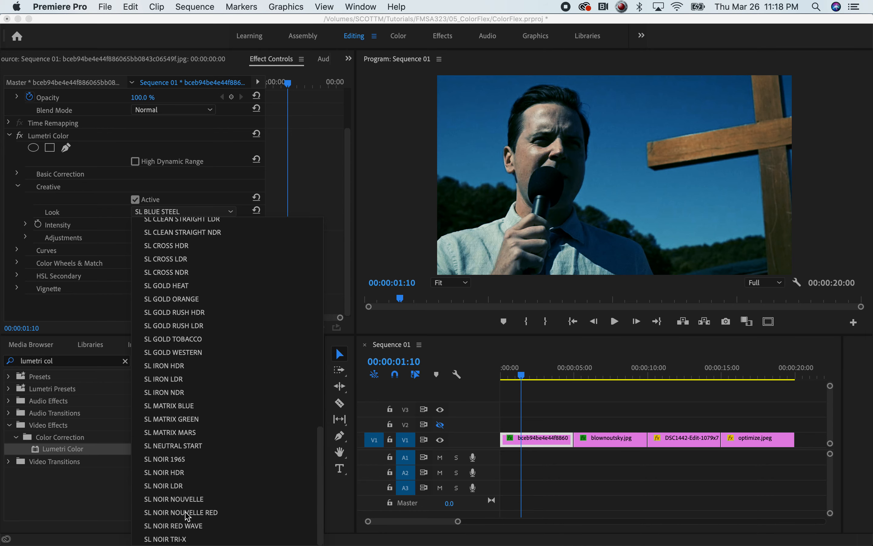
pyautogui.click(172, 487)
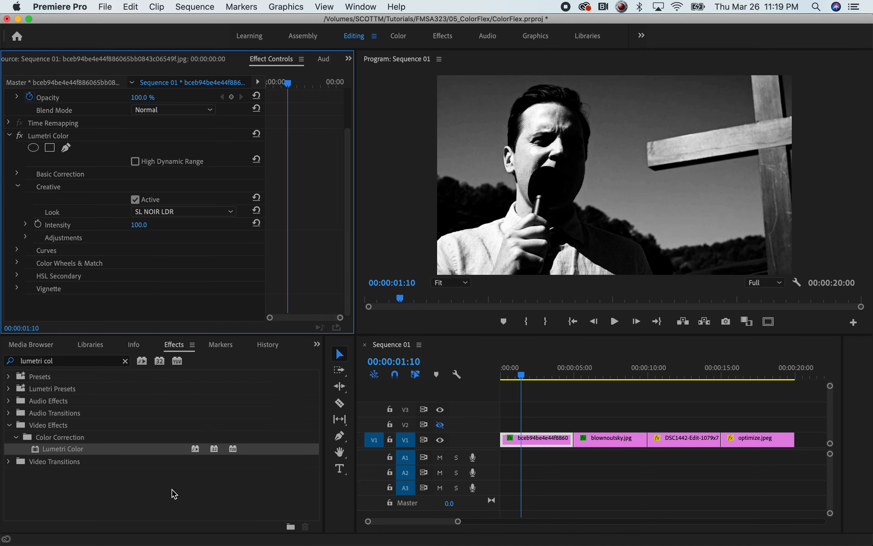
# Try the SL GOLD WESTERN and SL GOLD RUSH HDR looks, ending on SL CLEAN STRAIGHT NDR
pyautogui.click(200, 212)
pyautogui.click(176, 361)
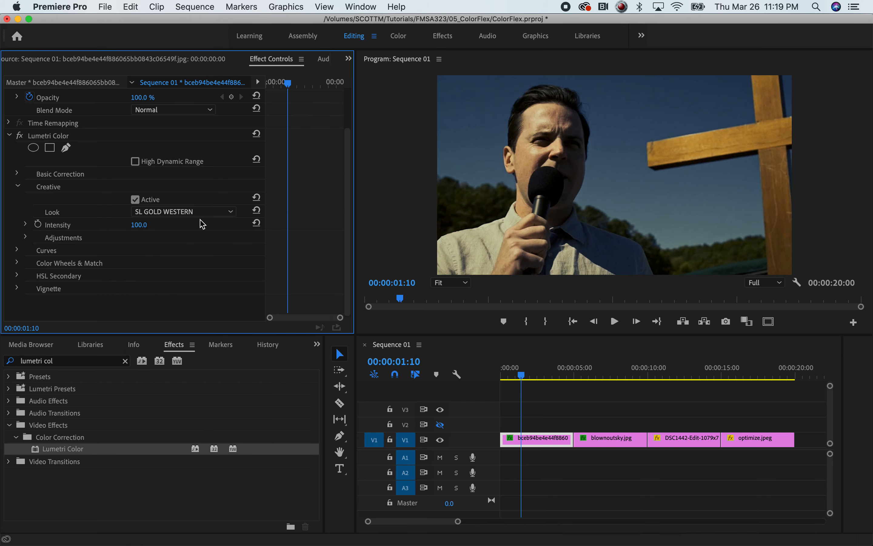
pyautogui.click(223, 211)
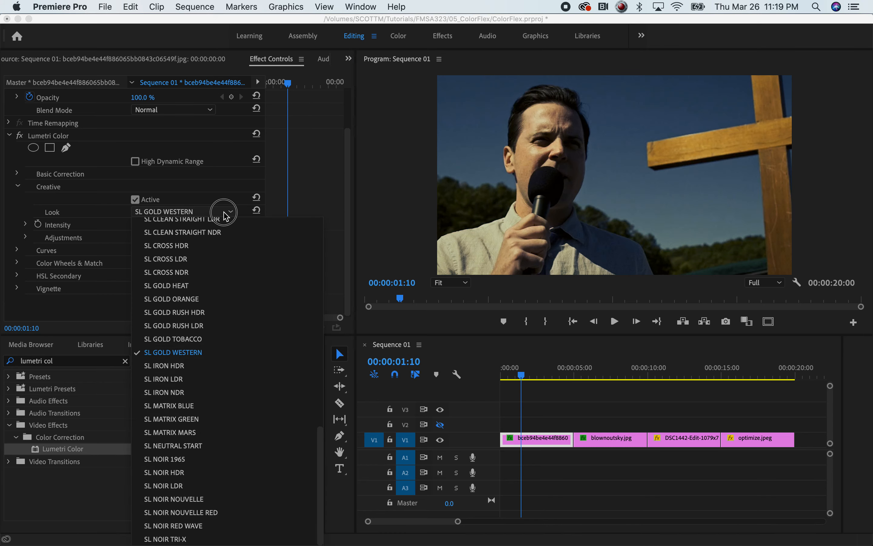
pyautogui.click(197, 313)
pyautogui.click(215, 215)
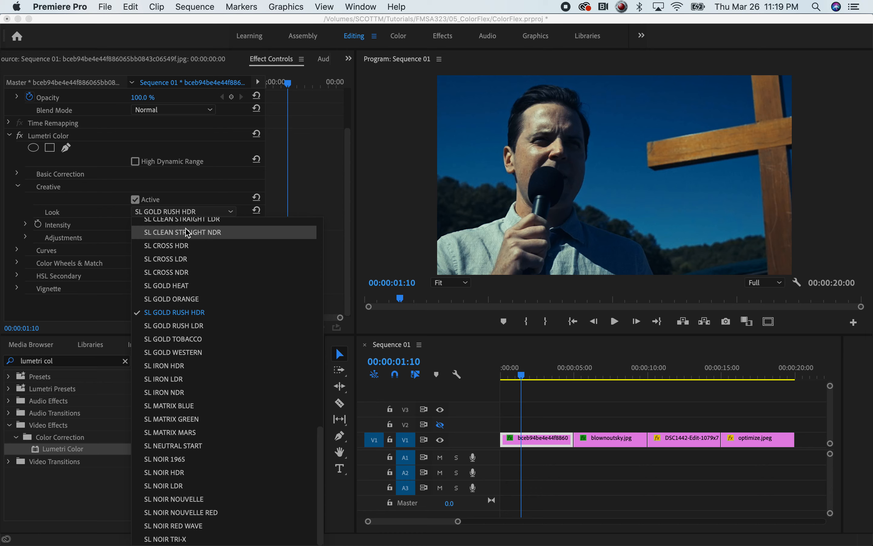
pyautogui.click(187, 232)
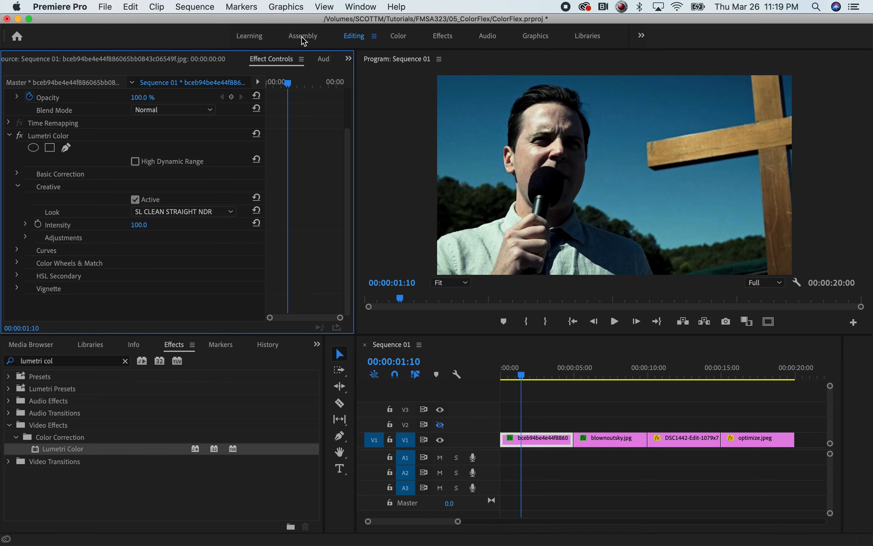
# Open Lumetri Scopes, show only the RGB waveform instead of the YUV vectorscope, and move the scopes clear of the effect settings
pyautogui.click(347, 11)
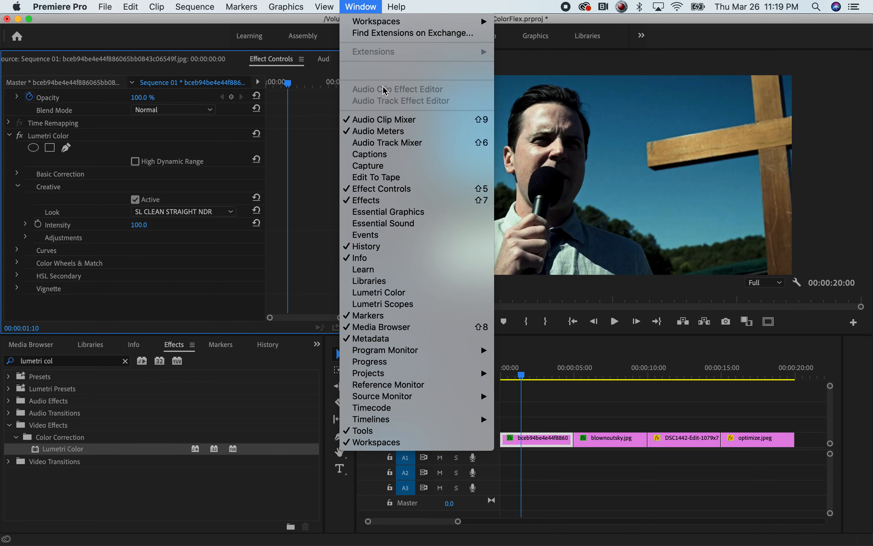
pyautogui.click(402, 305)
pyautogui.rightClick(464, 268)
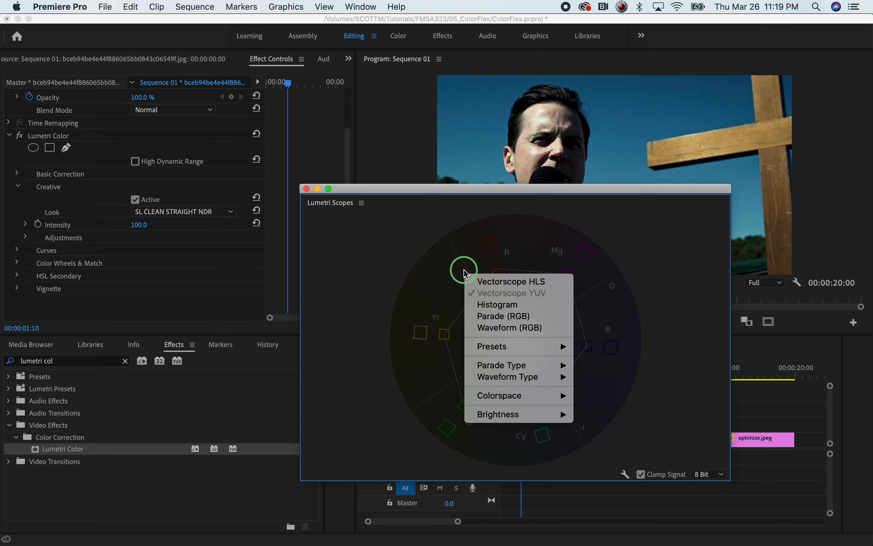
pyautogui.click(522, 327)
pyautogui.rightClick(463, 308)
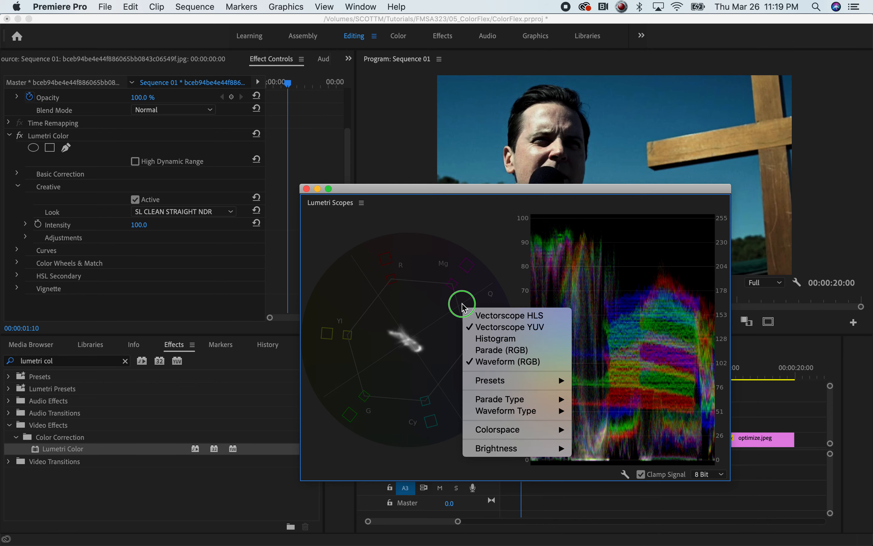
pyautogui.click(498, 327)
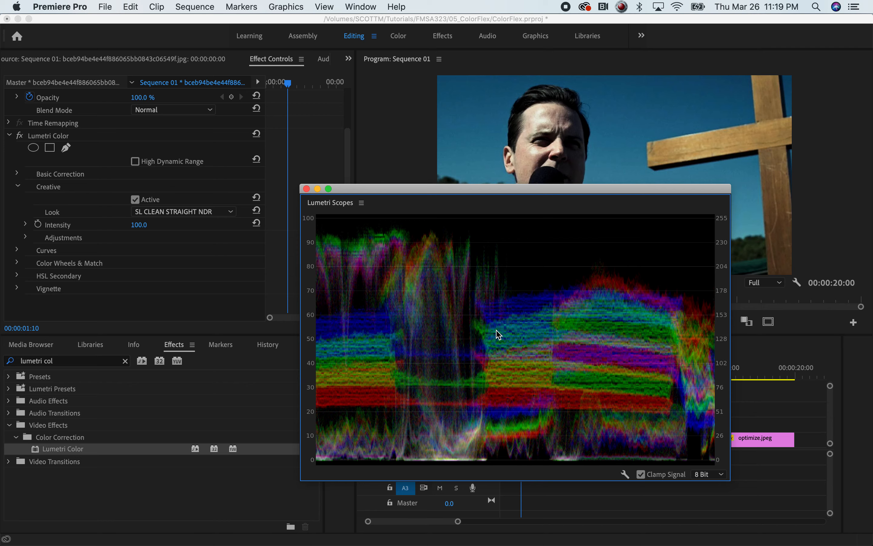
pyautogui.moveTo(449, 189); pyautogui.dragTo(560, 239)
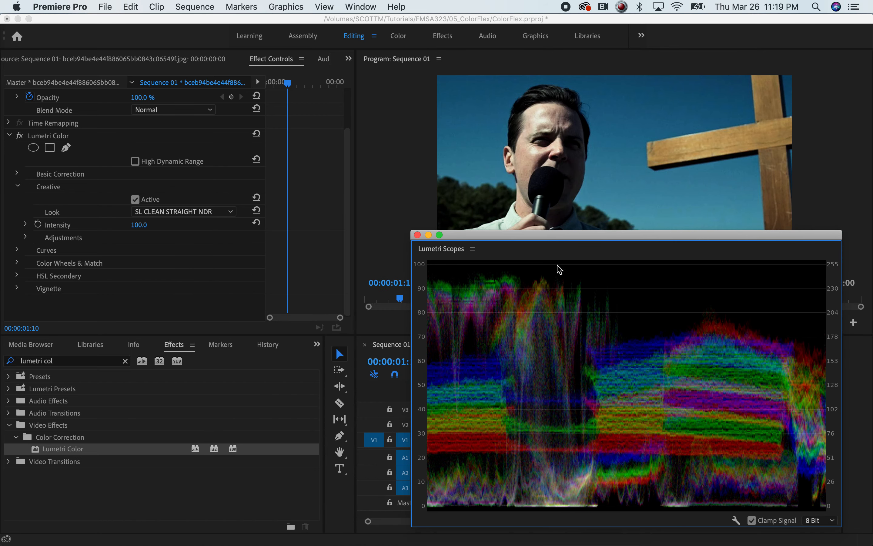
# Compare the waveform for the SL CROSS HDR, SL MATRIX BLUE and SL NOIR NOUVELLE looks, ending on SL NOIR 1965
pyautogui.click(226, 214)
pyautogui.click(194, 243)
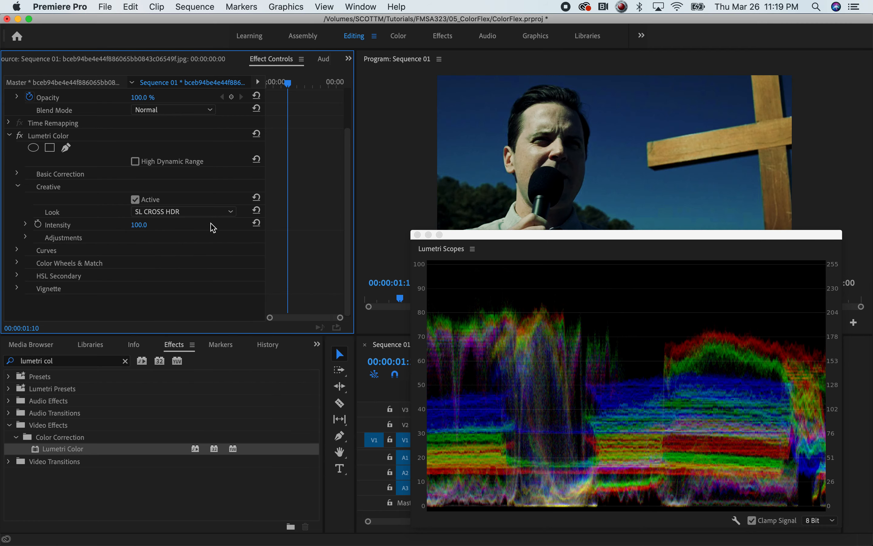
pyautogui.click(232, 213)
pyautogui.click(184, 411)
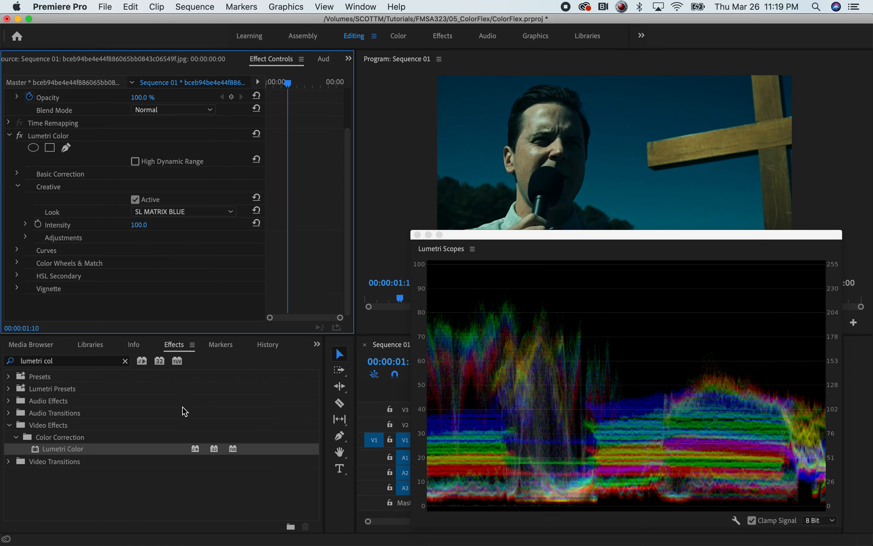
pyautogui.click(230, 211)
pyautogui.click(189, 505)
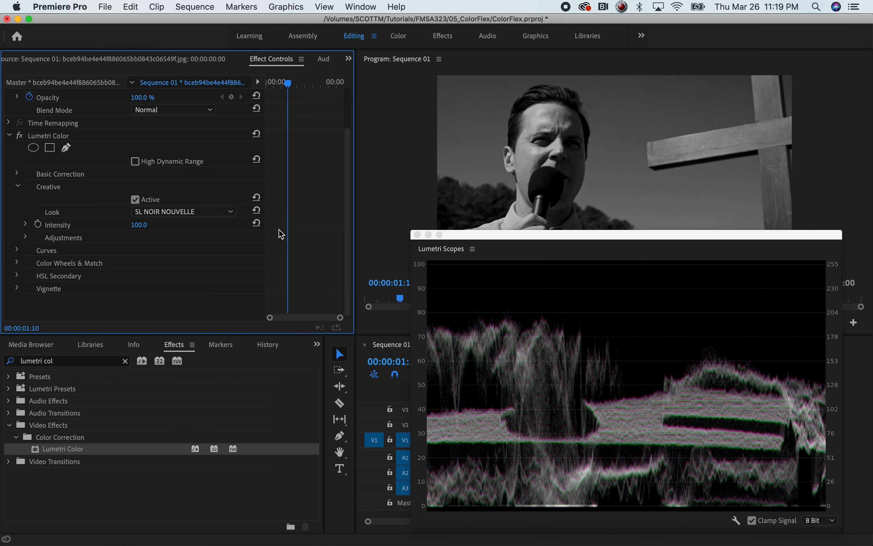
pyautogui.click(230, 212)
pyautogui.click(195, 457)
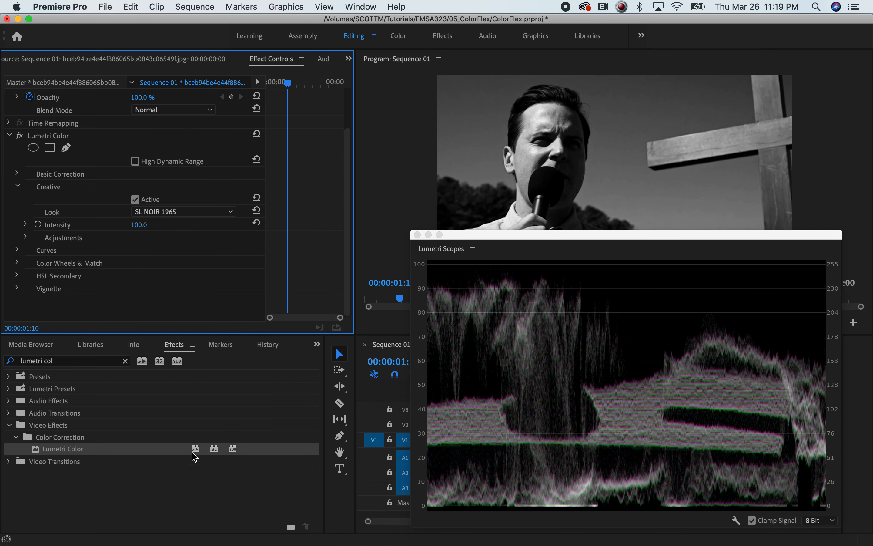
# Enlarge the Lumetri Scopes window to examine the waveform, restore its size and close it
pyautogui.moveTo(281, 217); pyautogui.dragTo(272, 231)
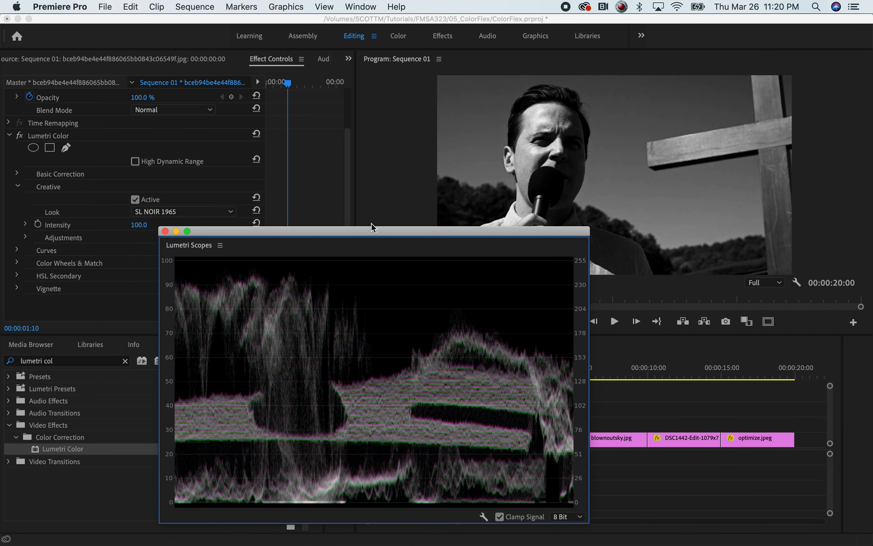
pyautogui.doubleClick(369, 231)
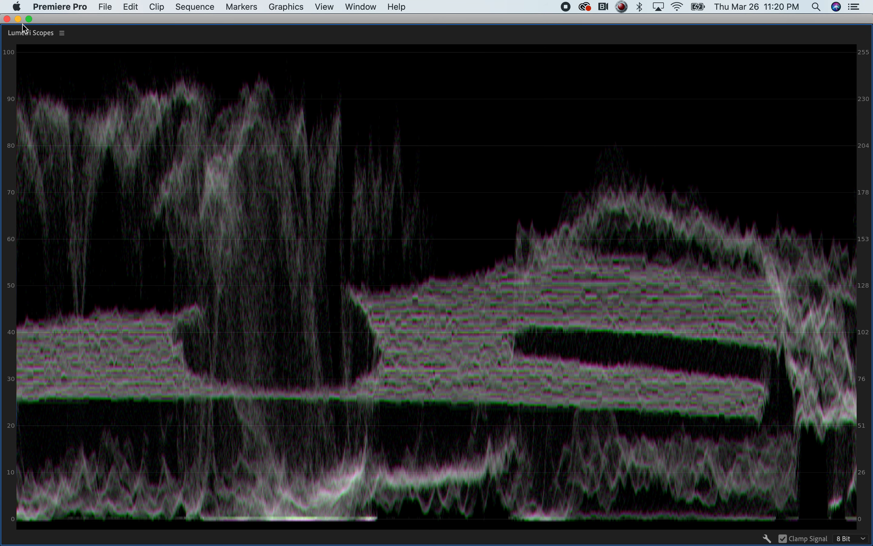
pyautogui.doubleClick(108, 21)
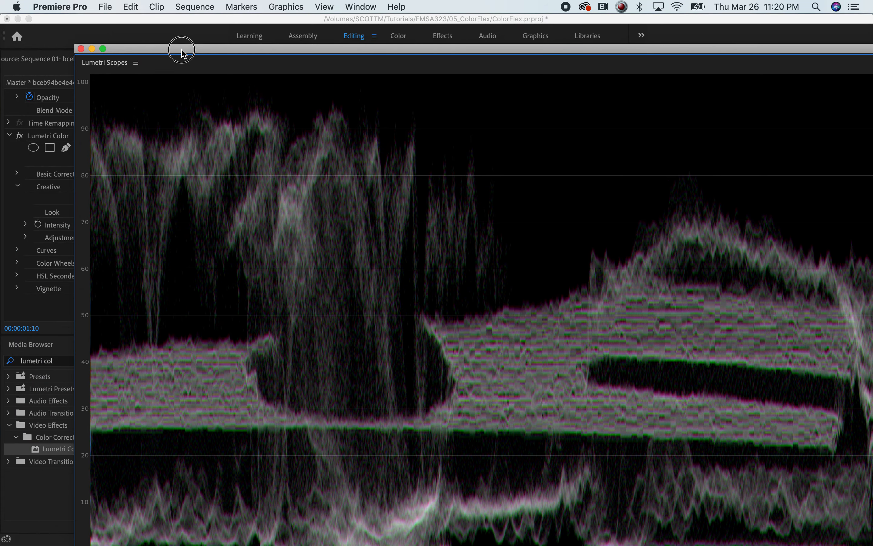
pyautogui.click(81, 49)
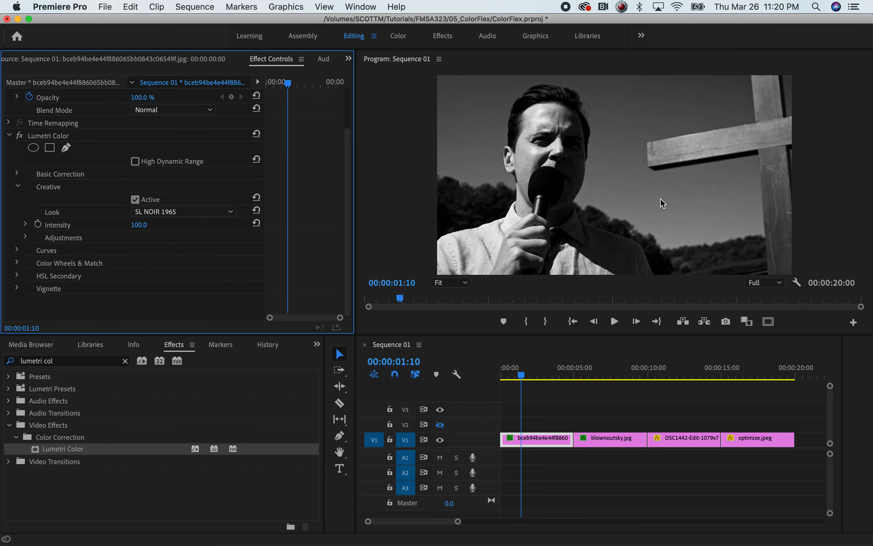
# Apply the Kodak 5218 Kodak 2383 (by Adobe) look, lower its Intensity to 73.4, and advance the playhead two frames
pyautogui.click(228, 213)
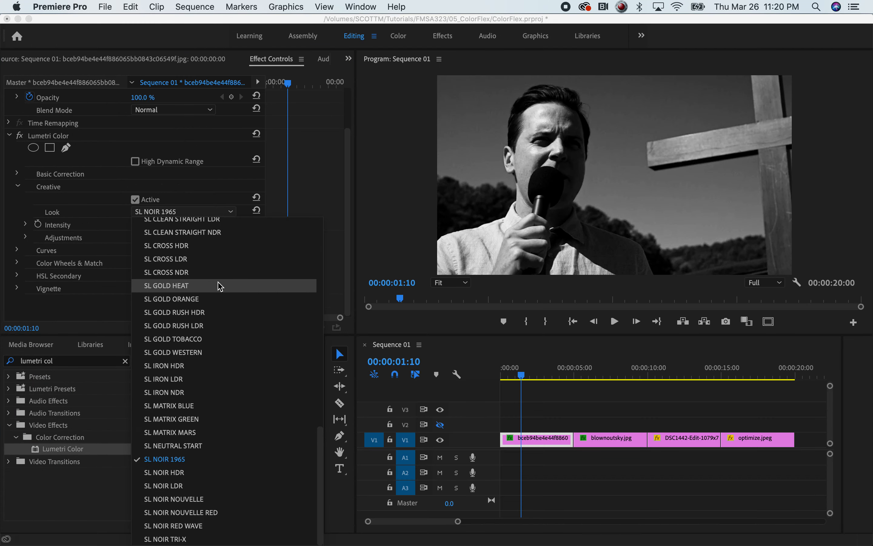
pyautogui.scroll(10, 219, 282)
pyautogui.click(229, 357)
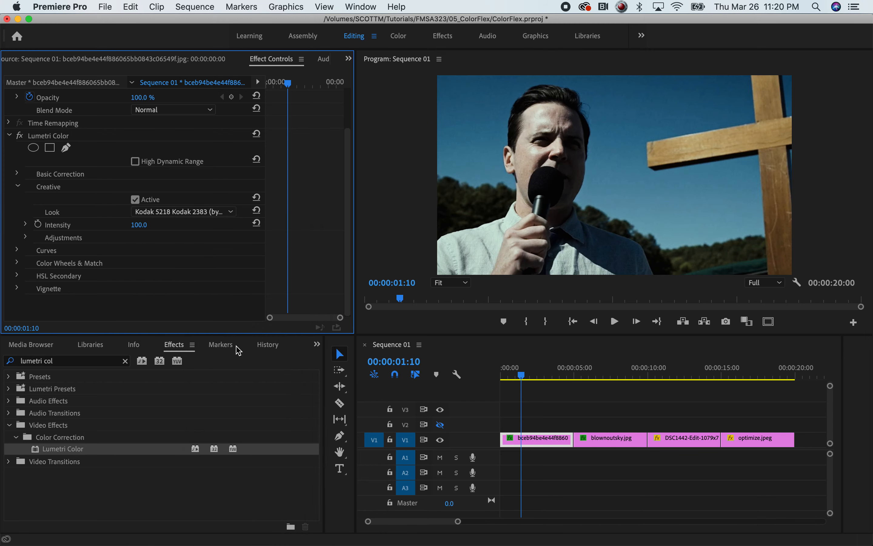
pyautogui.click(25, 224)
pyautogui.moveTo(139, 249); pyautogui.dragTo(109, 248)
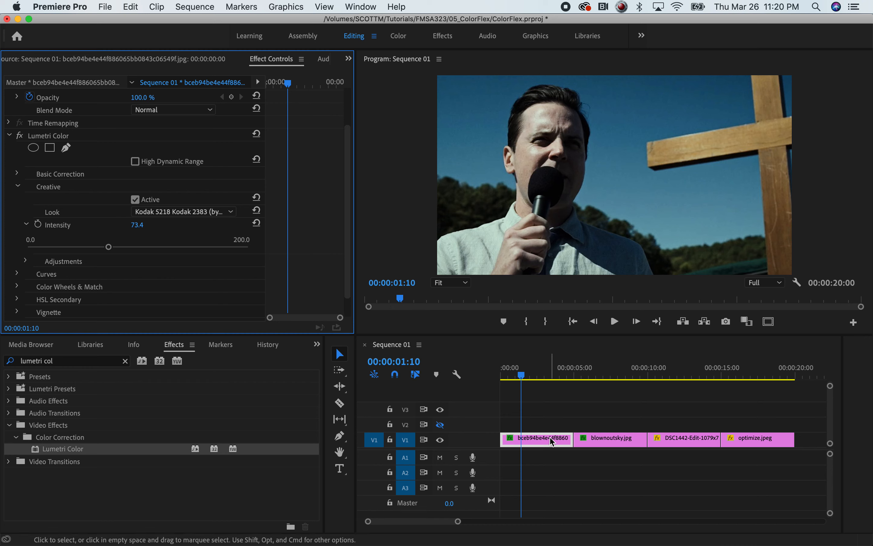
pyautogui.press('Right')
pyautogui.press('Right')
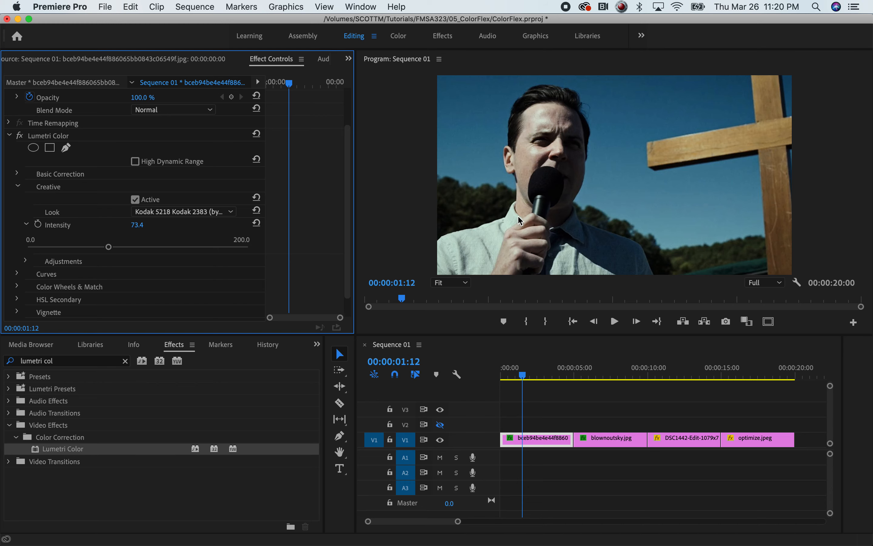
# Raise the look's Intensity to 98.1 and change the Look to SL BLUE DAY4NITE
pyautogui.moveTo(109, 246); pyautogui.dragTo(135, 249)
pyautogui.click(184, 216)
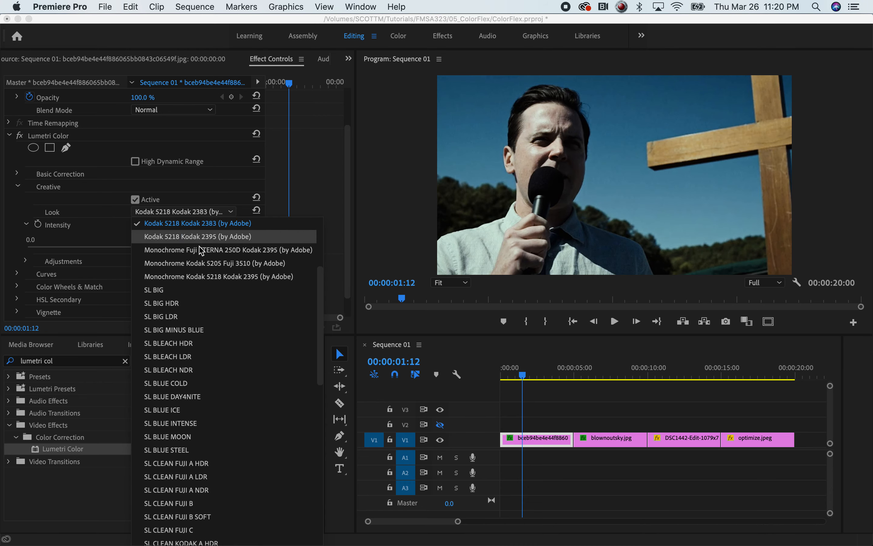
pyautogui.scroll(-3, 221, 459)
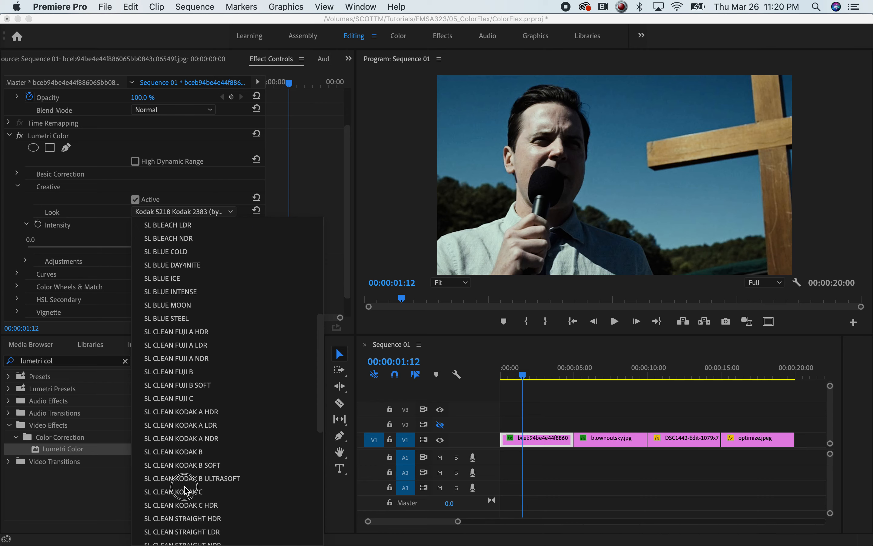
pyautogui.click(186, 266)
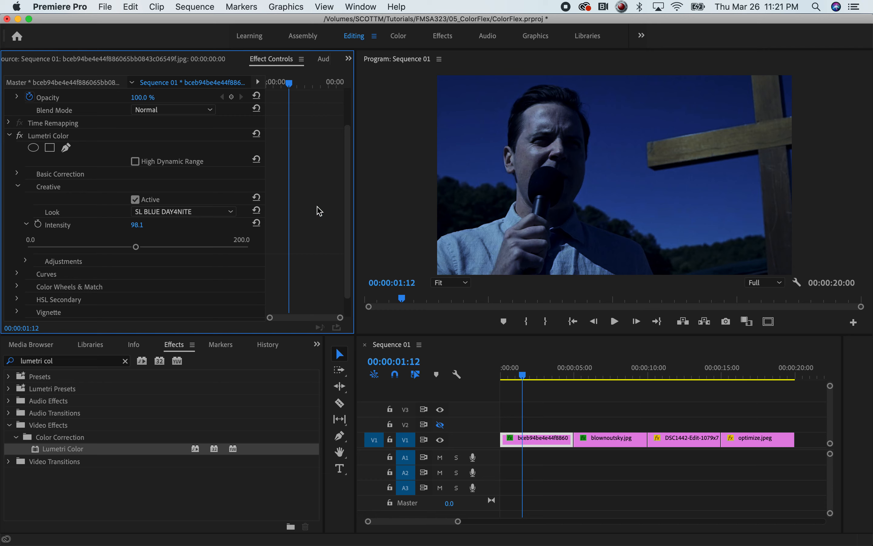
# Set the Intensity of the SL BLUE DAY4NITE look to exactly 100 and select the first clip in the timeline
pyautogui.scroll(-2, 347, 203)
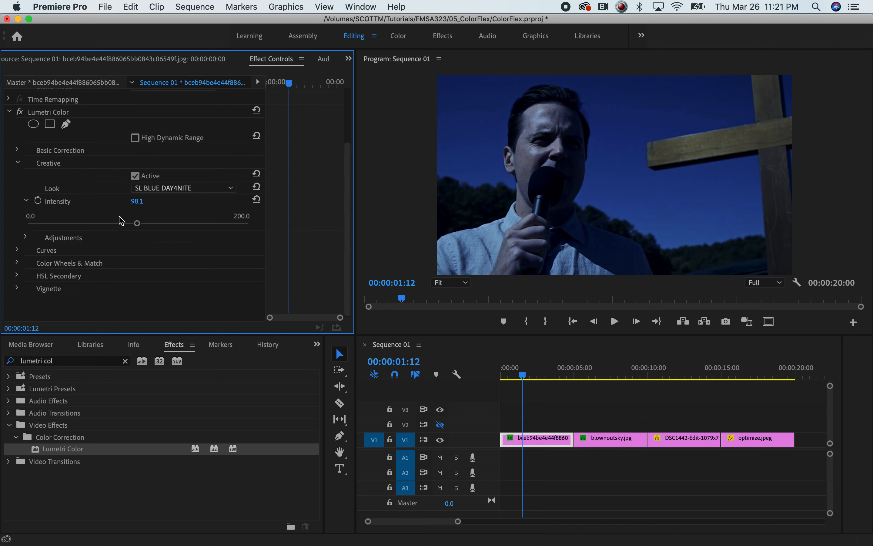
pyautogui.click(137, 201)
pyautogui.write('100')
pyautogui.press('Return')
pyautogui.click(555, 443)
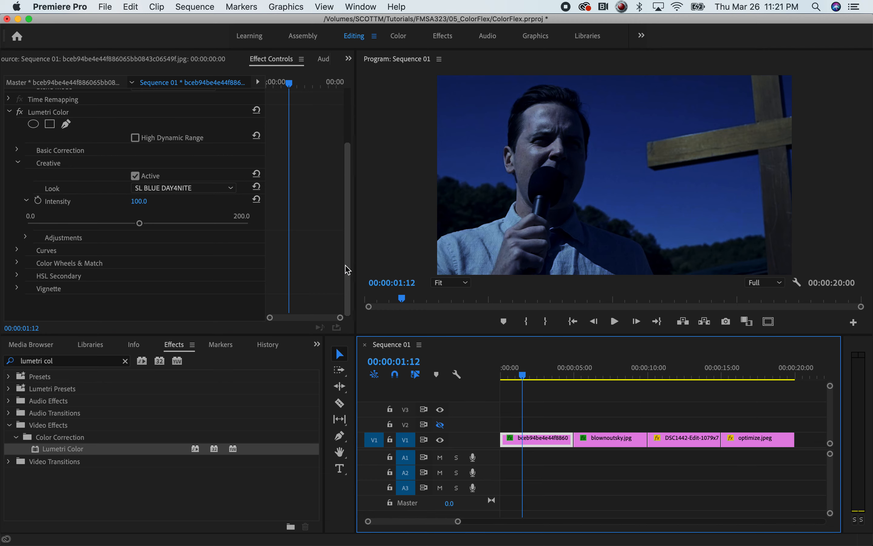
# Delete the Lumetri Color effect from the first clip and apply a fresh Lumetri Color effect to it
pyautogui.scroll(5, 327, 144)
pyautogui.click(89, 184)
pyautogui.press('Delete')
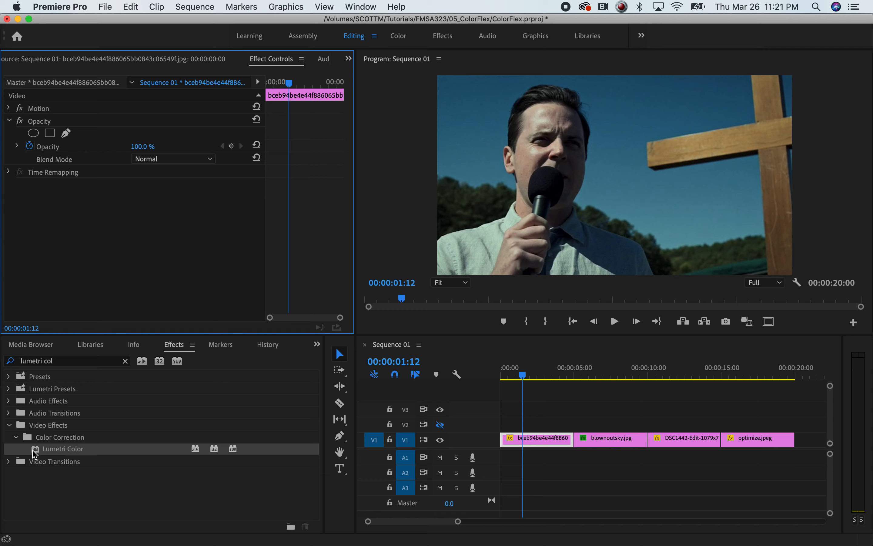
pyautogui.moveTo(47, 448); pyautogui.dragTo(66, 254)
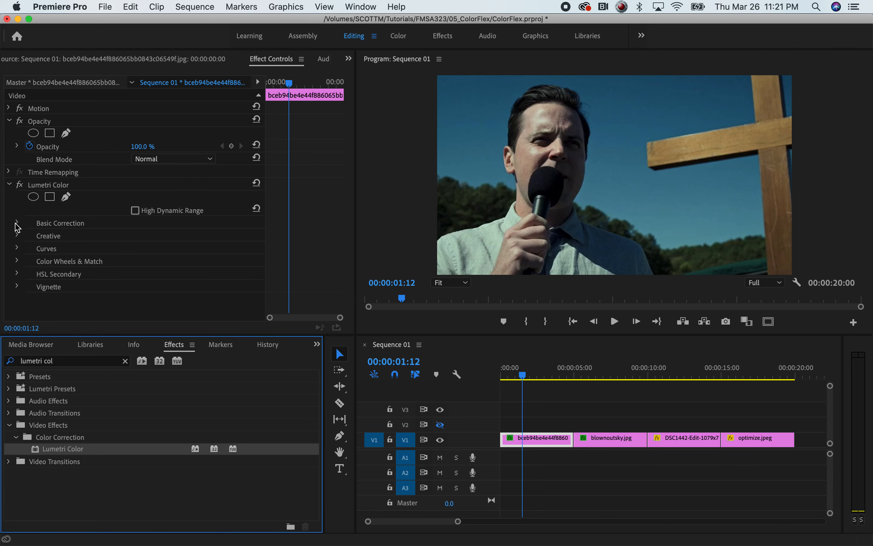
# Lower the white balance Temperature in the new Lumetri Color effect's Basic Correction to -93.2
pyautogui.click(16, 249)
pyautogui.click(17, 249)
pyautogui.click(17, 237)
pyautogui.click(16, 237)
pyautogui.click(17, 223)
pyautogui.click(34, 286)
pyautogui.moveTo(143, 309); pyautogui.dragTo(40, 301)
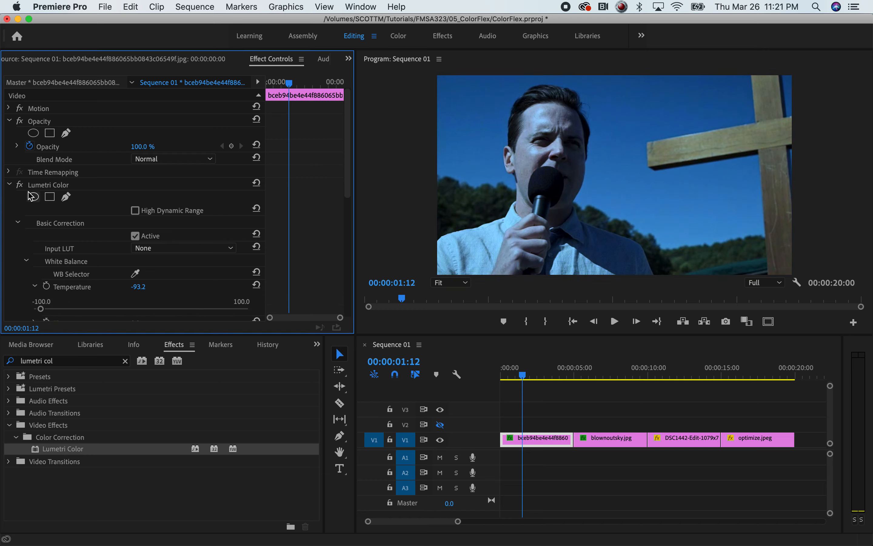
# Draw a closed freeform mask for the Lumetri Color effect, spanning the man's face, the sky and the wooden cross
pyautogui.click(66, 197)
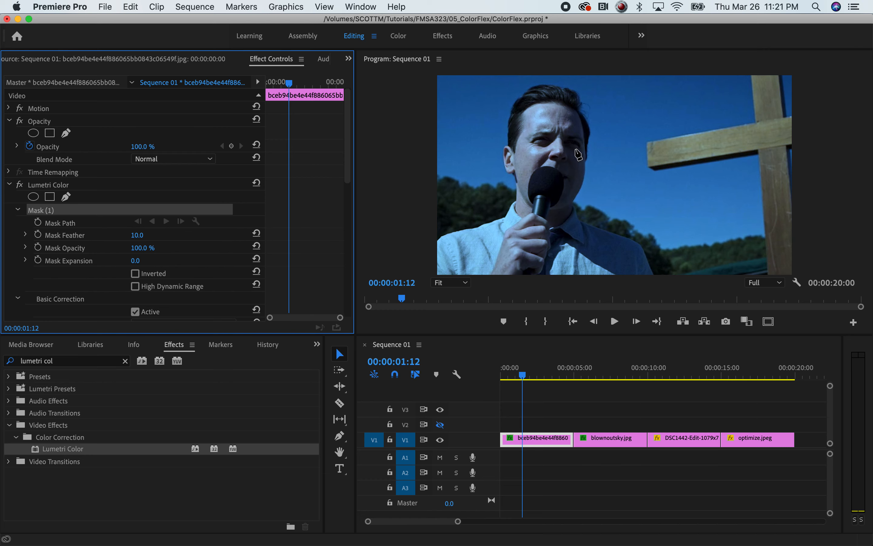
pyautogui.moveTo(575, 134); pyautogui.dragTo(610, 127)
pyautogui.click(492, 156)
pyautogui.moveTo(471, 176); pyautogui.dragTo(474, 196)
pyautogui.moveTo(541, 214); pyautogui.dragTo(584, 216)
pyautogui.moveTo(650, 212); pyautogui.dragTo(686, 211)
pyautogui.moveTo(786, 193); pyautogui.dragTo(801, 182)
pyautogui.moveTo(774, 138); pyautogui.dragTo(748, 127)
pyautogui.moveTo(674, 110); pyautogui.dragTo(636, 118)
pyautogui.moveTo(617, 120); pyautogui.dragTo(611, 126)
pyautogui.click(613, 133)
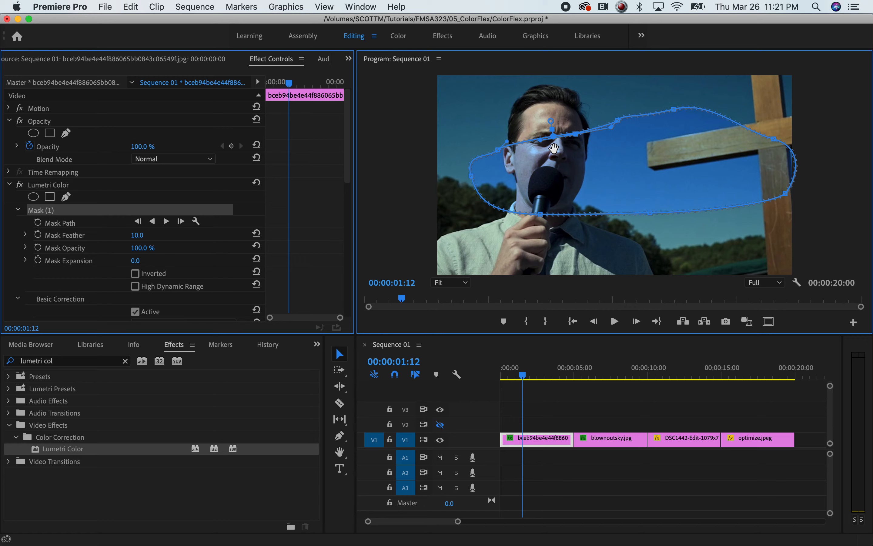
# Switch to NukeX and show the output of the Grade1 node under Read1 in the viewer
pyautogui.press('super+Tab')
pyautogui.press('super+Tab')
pyautogui.press('super+Tab')
pyautogui.press('super+Tab')
pyautogui.press('super+Tab')
pyautogui.press('super+Tab')
pyautogui.press('super+Tab')
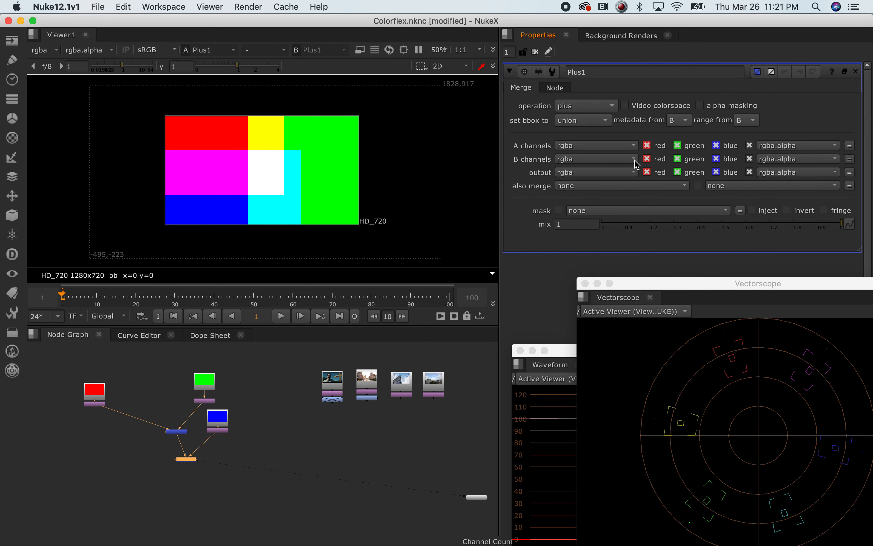
pyautogui.click(297, 437)
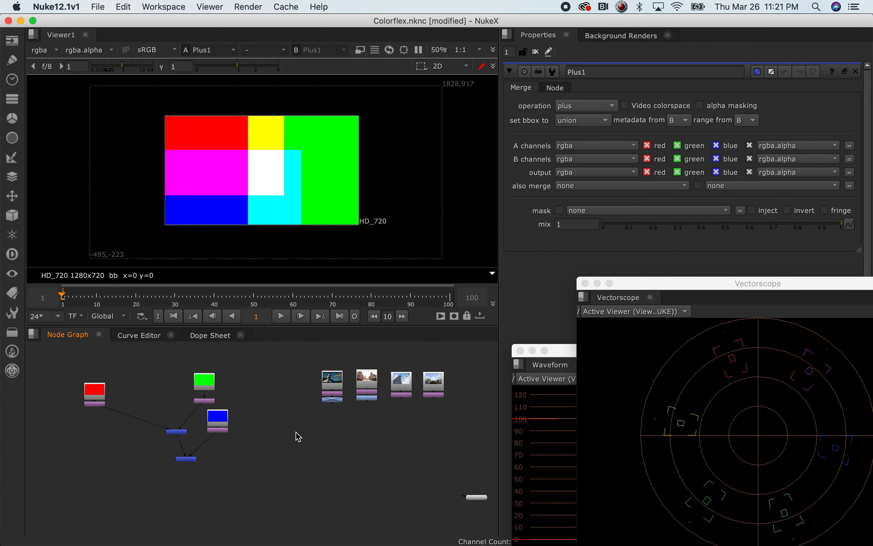
pyautogui.press('1')
pyautogui.click(335, 400)
pyautogui.press('1')
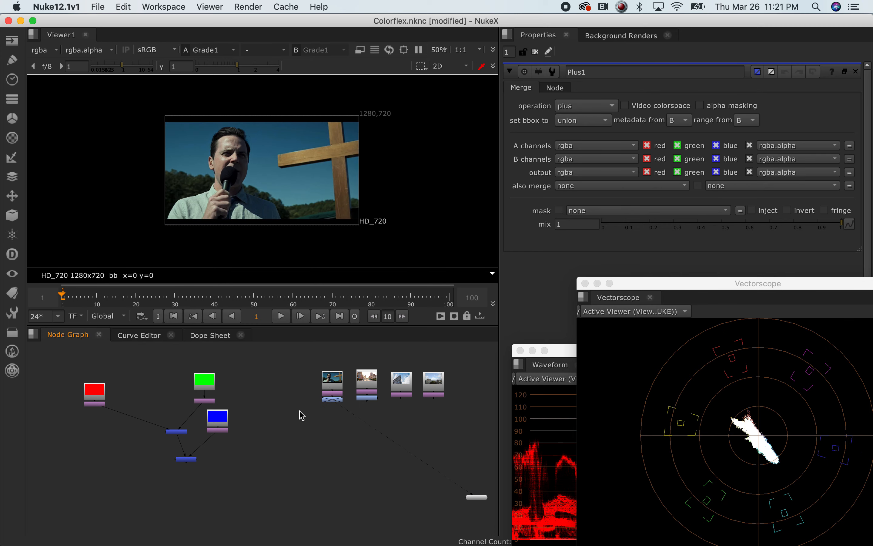
# Add an unconnected RotoPaint node to the node graph
pyautogui.press('Tab')
pyautogui.write('rotopaint')
pyautogui.press('Return')
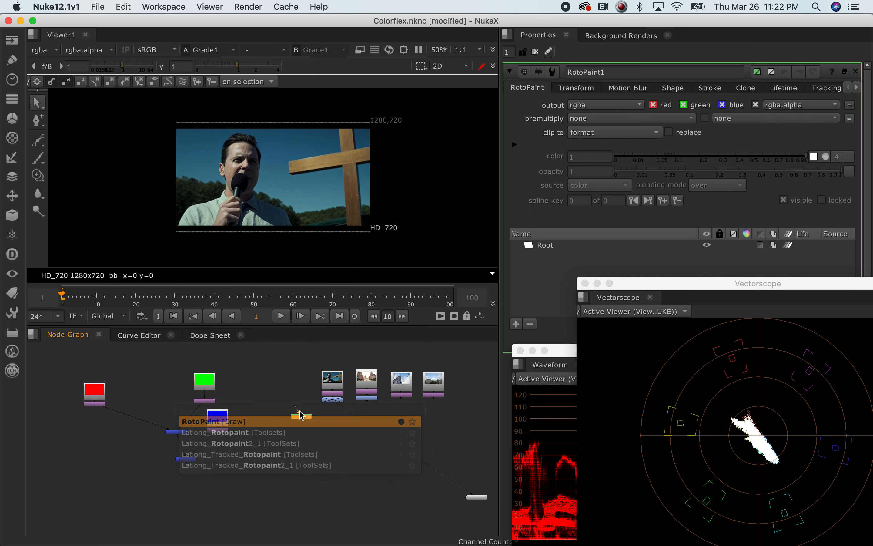
# Close the floating Vectorscope, Waveform and Histogram windows
pyautogui.click(585, 283)
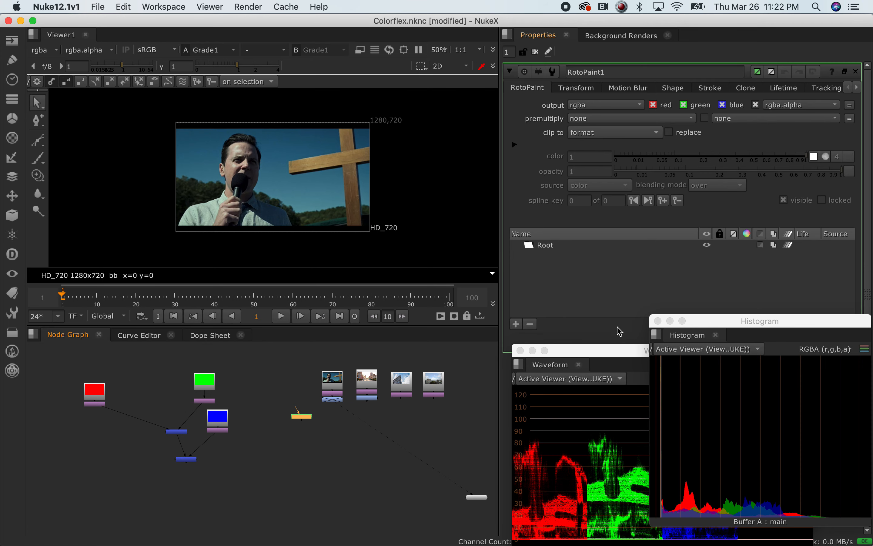
pyautogui.click(520, 351)
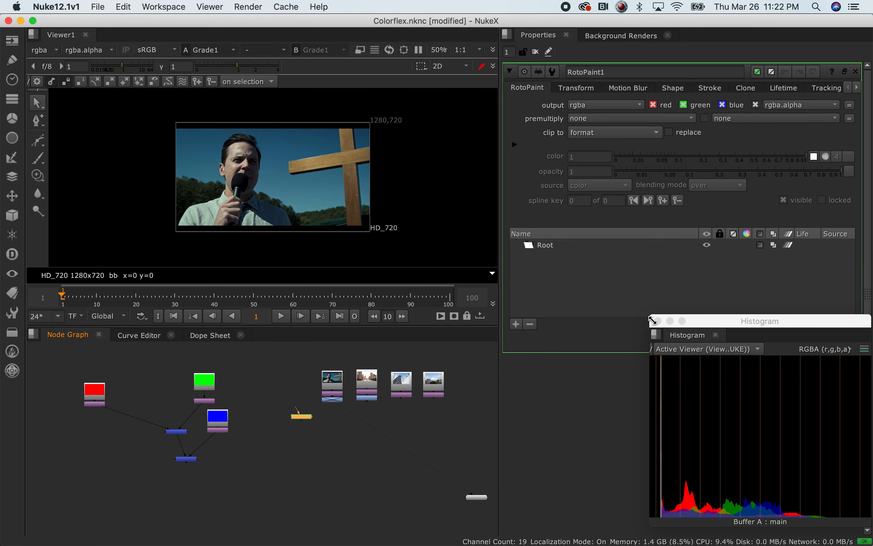
pyautogui.click(657, 321)
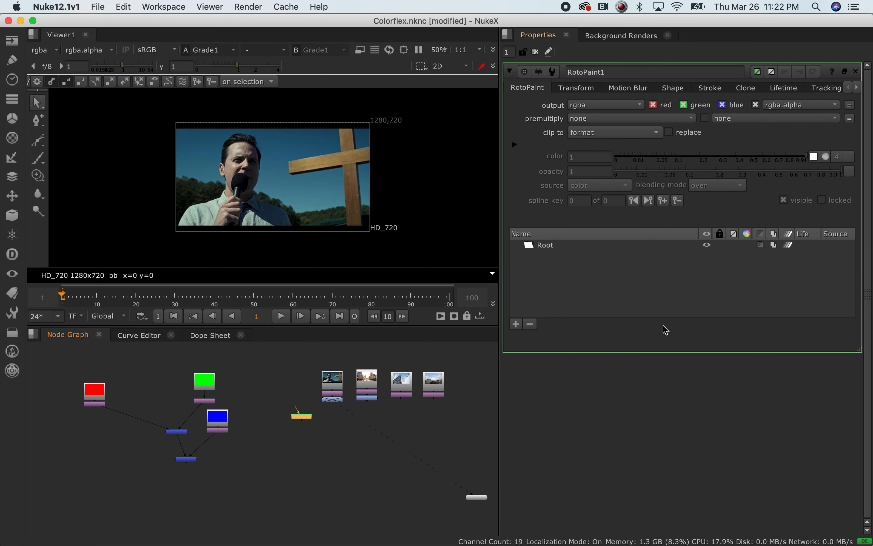
# Open a new Histogram scope in a floating window and close it again
pyautogui.rightClick(544, 39)
pyautogui.moveTo(592, 144)
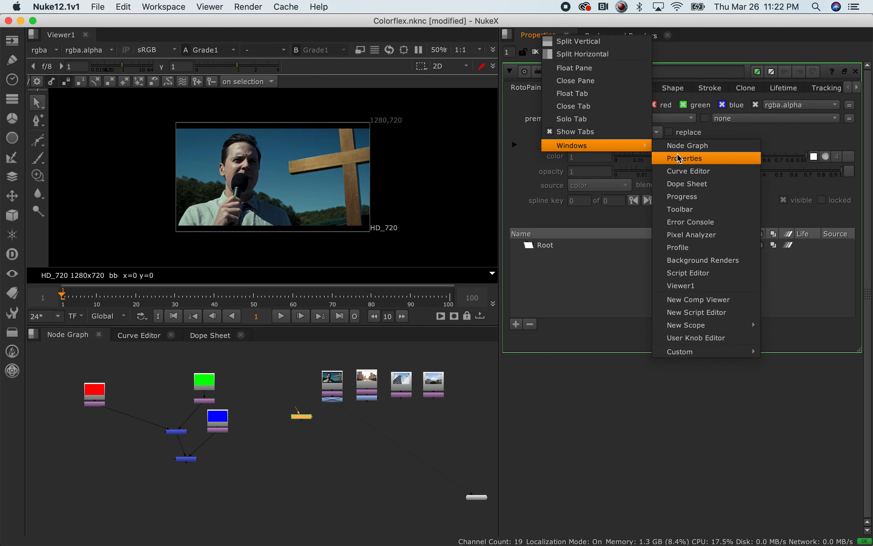
pyautogui.moveTo(713, 326)
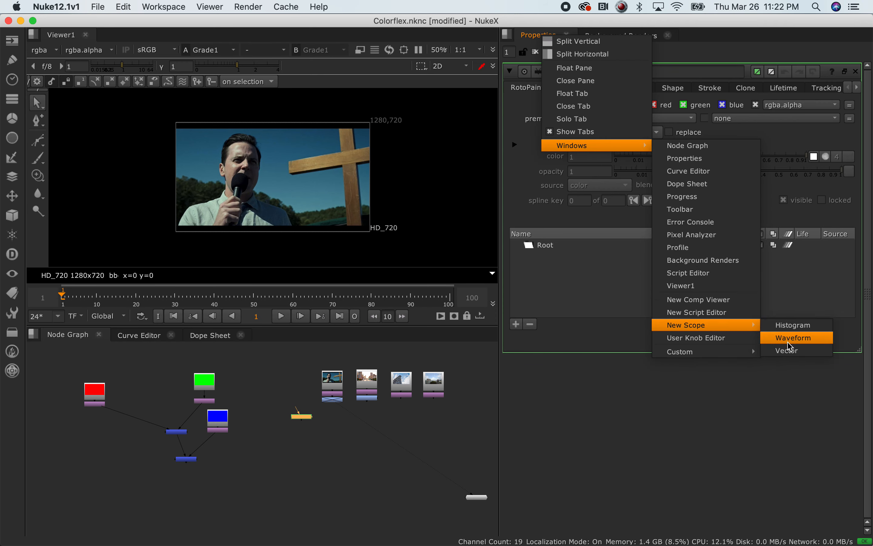
pyautogui.click(794, 326)
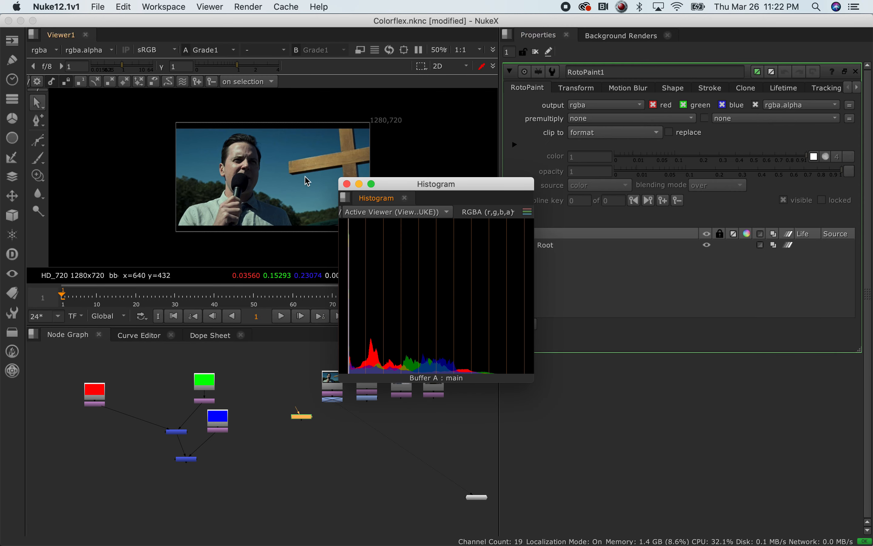
pyautogui.click(347, 184)
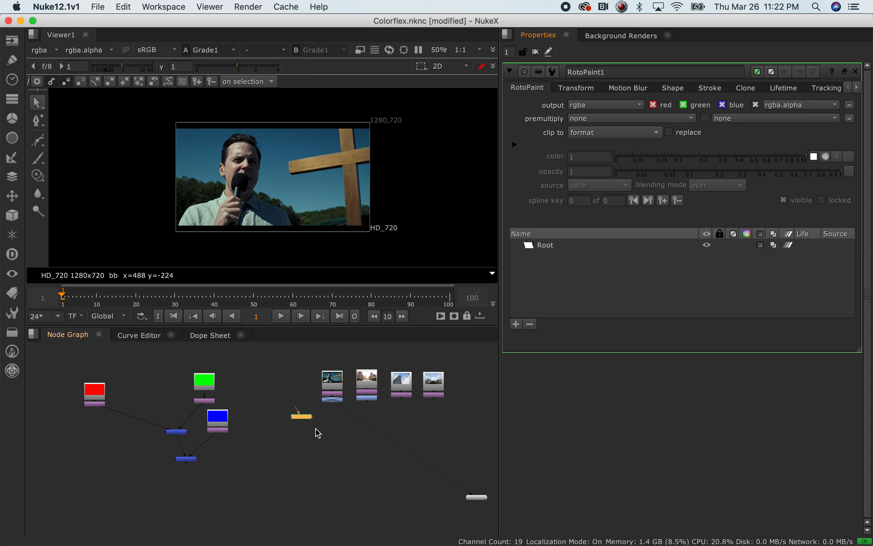
# Move the RotoPaint1 node into the free space beside the Read1 node chain
pyautogui.moveTo(307, 419); pyautogui.dragTo(275, 459)
pyautogui.scroll(3, 284, 433)
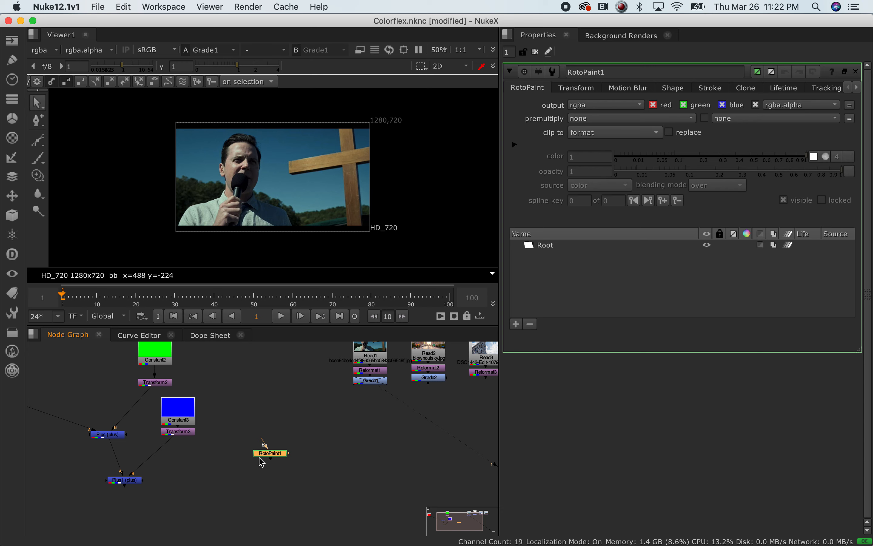
pyautogui.scroll(-2, 260, 458)
pyautogui.moveTo(188, 459); pyautogui.dragTo(288, 443)
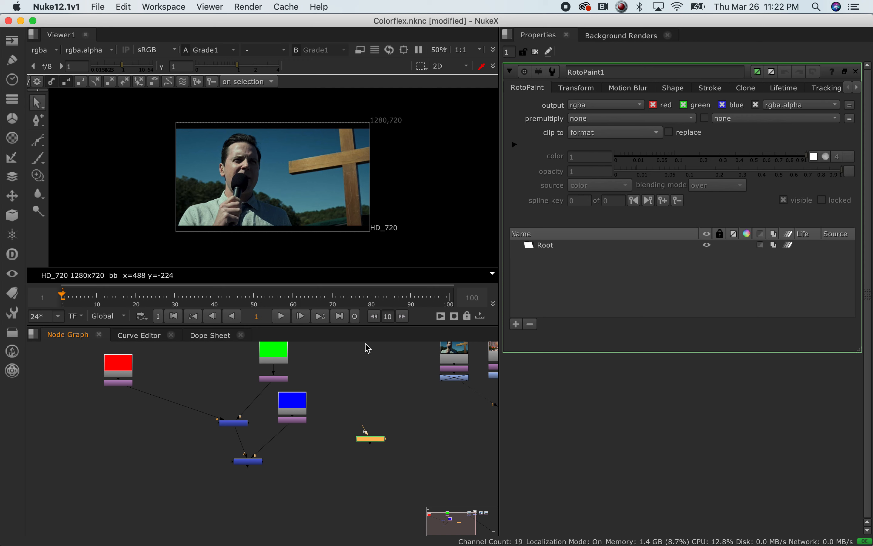
pyautogui.moveTo(380, 441); pyautogui.dragTo(320, 496)
pyautogui.scroll(2, 343, 422)
pyautogui.scroll(-2, 346, 424)
pyautogui.scroll(2, 425, 402)
pyautogui.moveTo(305, 463); pyautogui.dragTo(302, 453)
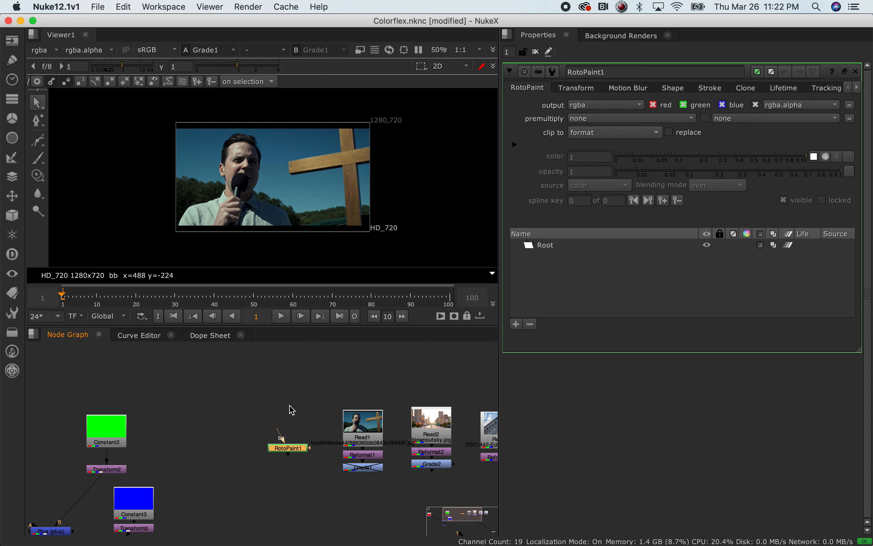
# Draw a closed eight-point Bezier shape in RotoPaint1 across the man, the sky and the cross
pyautogui.click(38, 141)
pyautogui.click(163, 162)
pyautogui.click(204, 188)
pyautogui.click(289, 197)
pyautogui.click(375, 209)
pyautogui.click(420, 195)
pyautogui.click(340, 167)
pyautogui.click(264, 146)
pyautogui.click(220, 128)
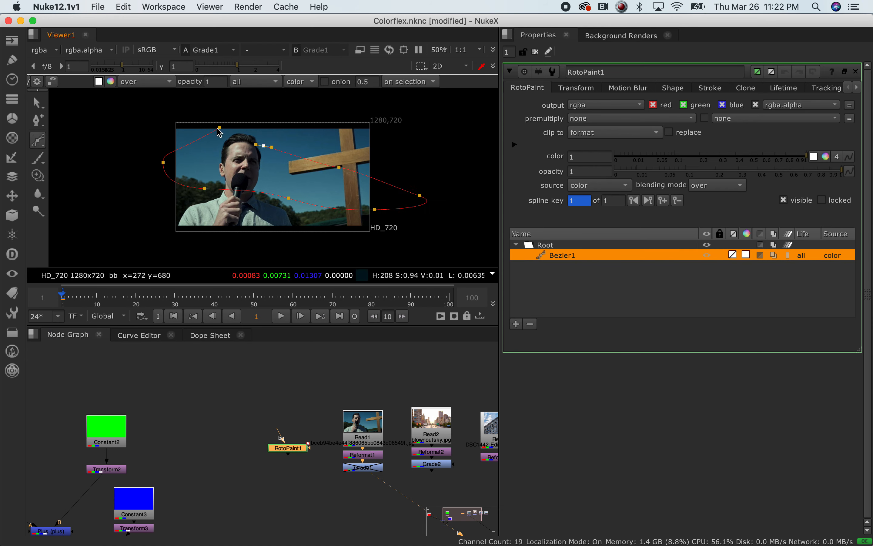
pyautogui.press('Return')
# Enable Grade1 and set its whitepoint blue to 2.42 and its multiply blue to 2
pyautogui.moveTo(284, 445)
pyautogui.mouseDown()
pyautogui.moveTo(270, 461)
pyautogui.moveTo(271, 451)
pyautogui.mouseUp()
pyautogui.click(364, 468)
pyautogui.doubleClick(365, 468)
pyautogui.moveTo(706, 176); pyautogui.dragTo(762, 174)
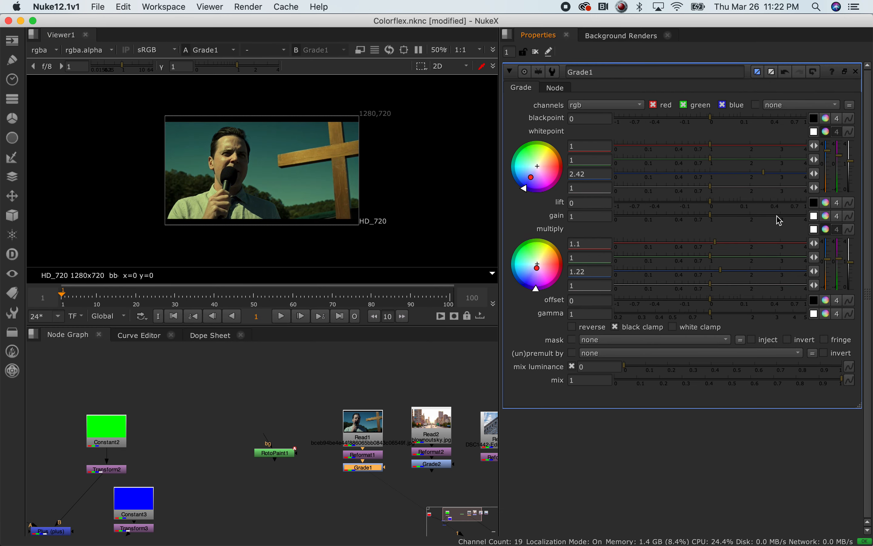
pyautogui.moveTo(721, 271); pyautogui.dragTo(751, 272)
# Connect Grade1's mask input to RotoPaint1 and raise Grade1's gain to 2.55
pyautogui.click(384, 479)
pyautogui.moveTo(386, 467); pyautogui.dragTo(273, 467)
pyautogui.click(363, 468)
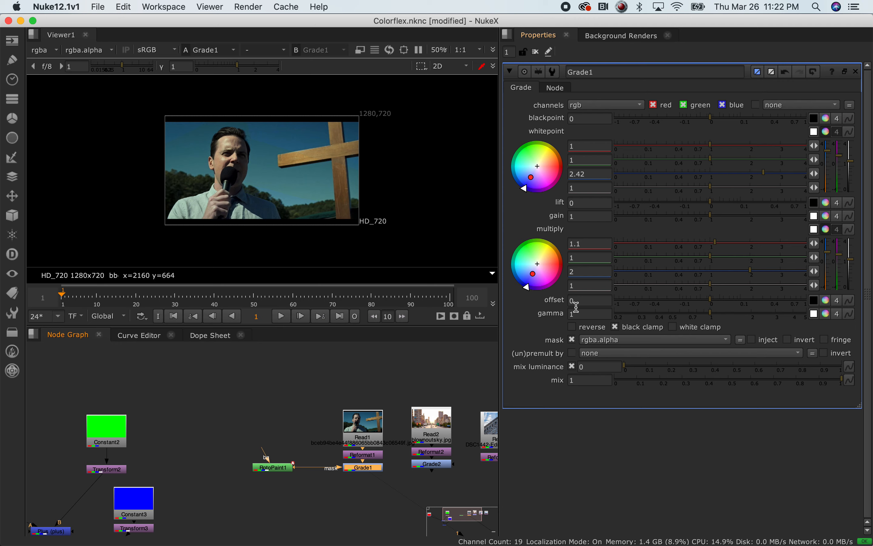
pyautogui.moveTo(708, 216); pyautogui.dragTo(769, 226)
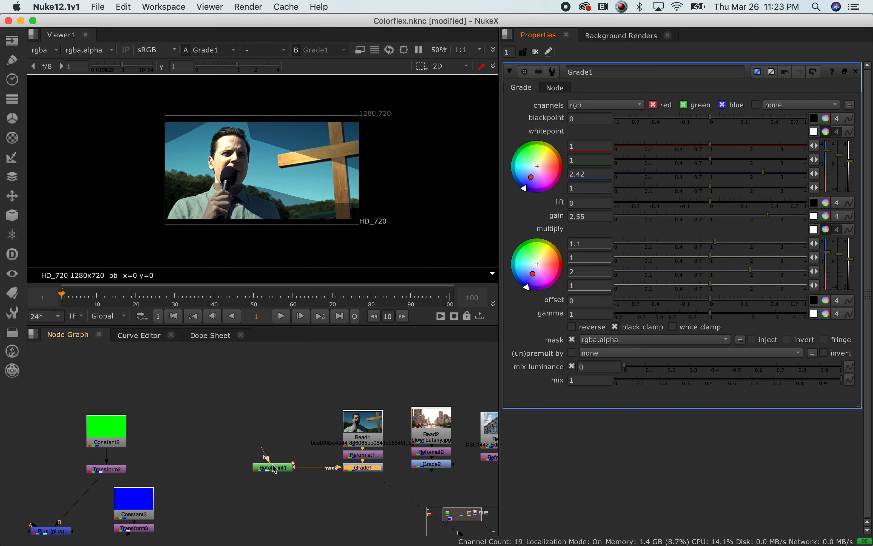
# Insert a Blur node between RotoPaint1 and Grade1's mask input and set its size to 100
pyautogui.moveTo(274, 469); pyautogui.dragTo(247, 430)
pyautogui.press('Tab')
pyautogui.write('blur')
pyautogui.press('Return')
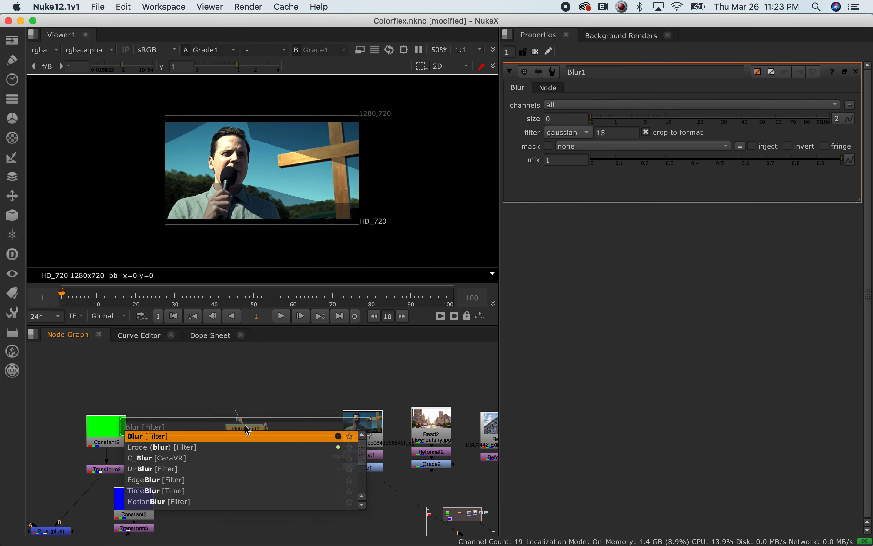
pyautogui.moveTo(600, 119); pyautogui.dragTo(866, 127)
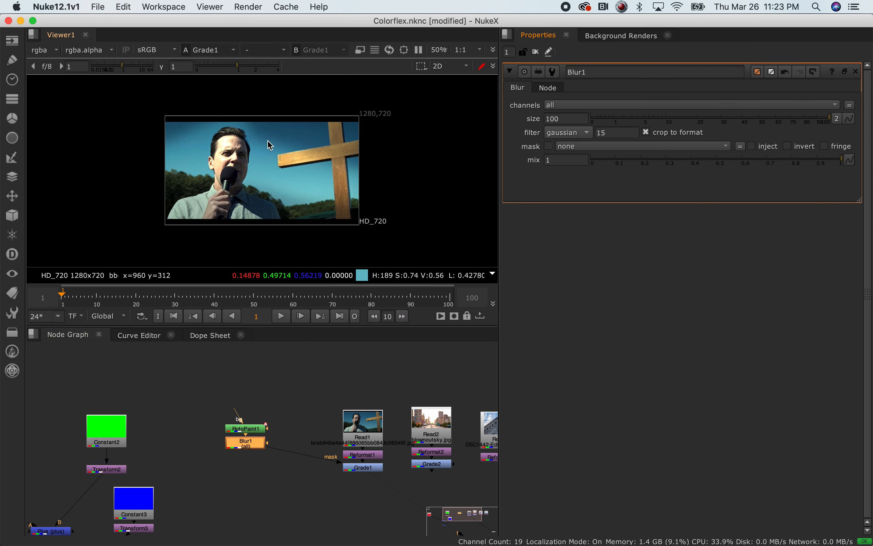
# Switch to Premiere Pro and expand the Vignette section of the Lumetri Color effect
pyautogui.press('super+Tab')
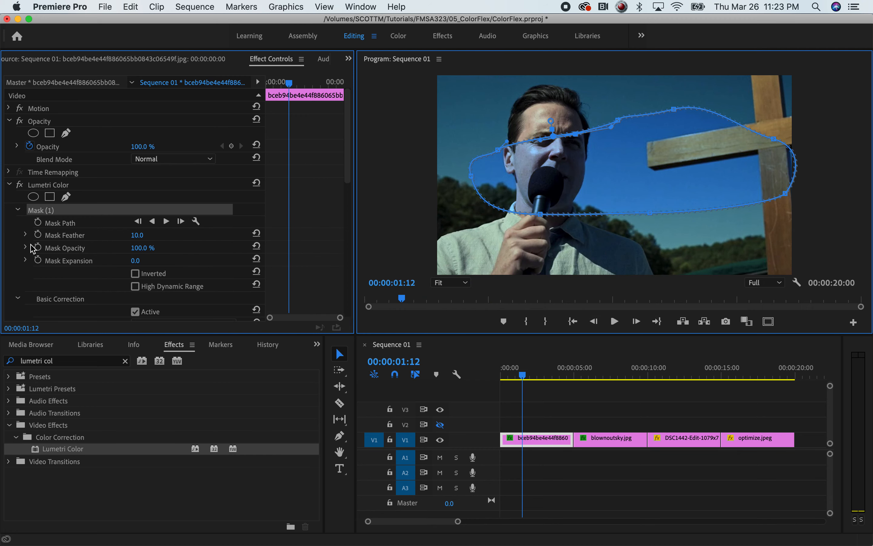
pyautogui.moveTo(343, 171); pyautogui.dragTo(347, 124)
pyautogui.moveTo(346, 124); pyautogui.dragTo(345, 264)
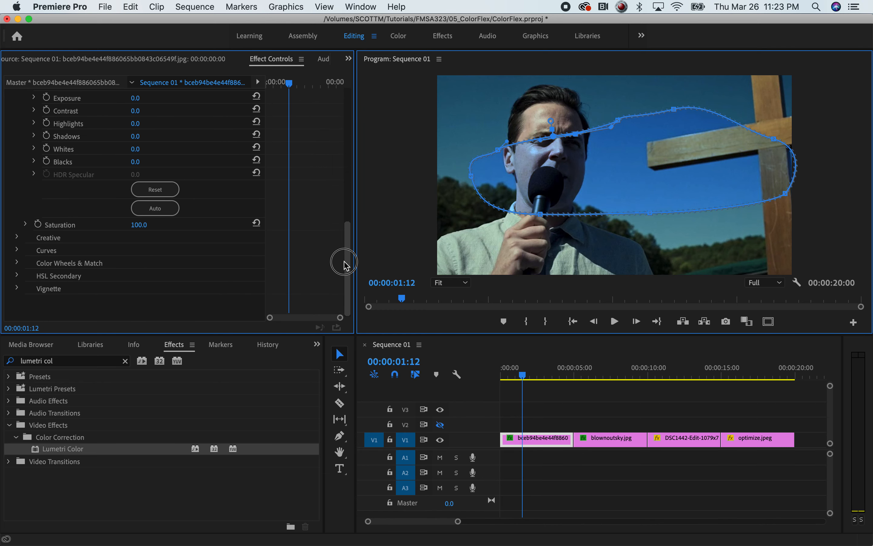
pyautogui.click(17, 289)
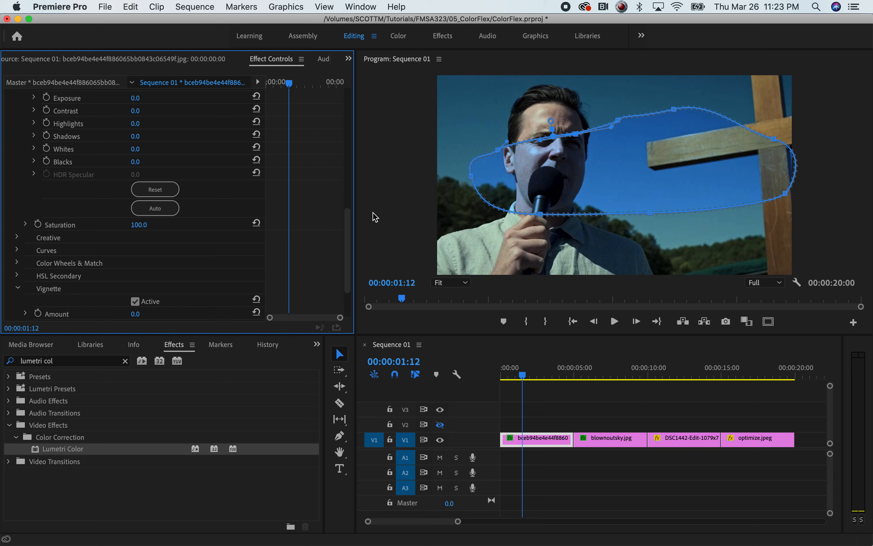
# Delete Mask (1) from the Lumetri Color effect
pyautogui.scroll(5, 343, 244)
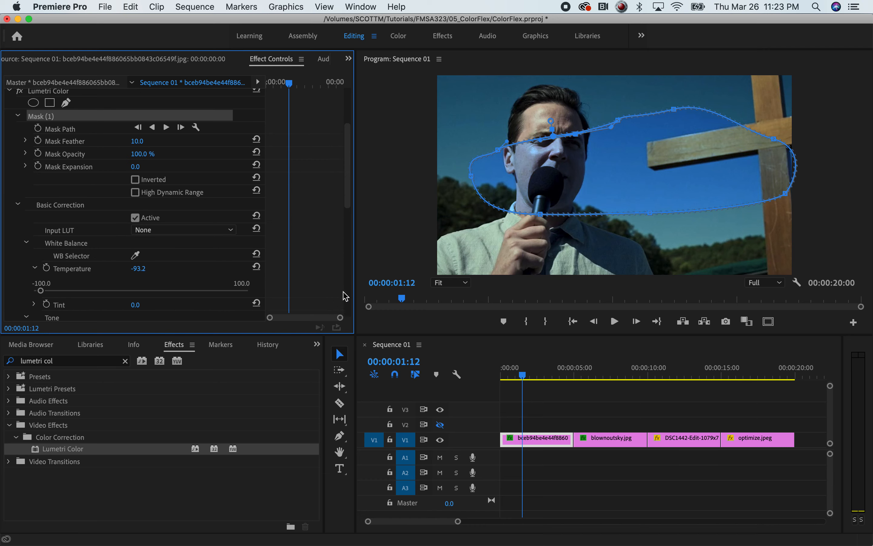
pyautogui.scroll(2, 349, 193)
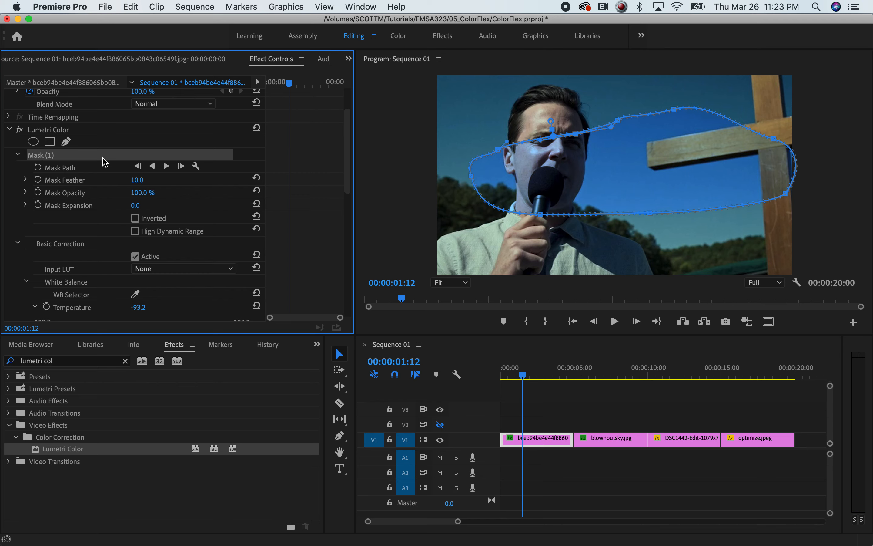
pyautogui.click(83, 154)
pyautogui.press('Delete')
# Set the Vignette Amount of the Lumetri Color effect to 0.2
pyautogui.scroll(-5, 352, 185)
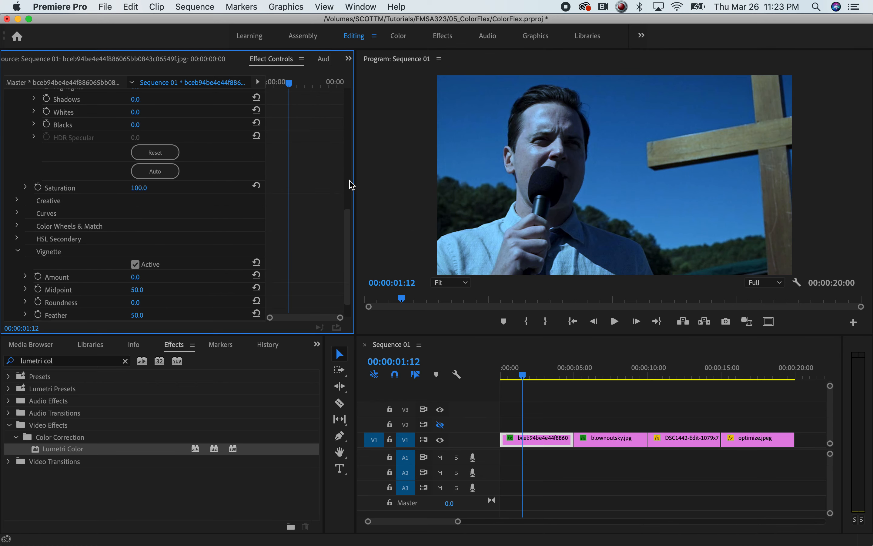
pyautogui.moveTo(347, 224); pyautogui.dragTo(347, 249)
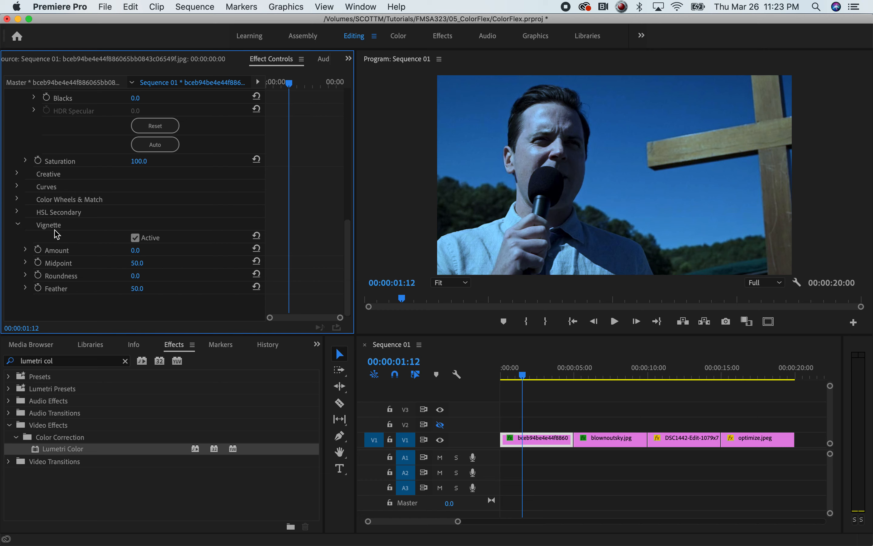
pyautogui.click(18, 225)
pyautogui.click(17, 288)
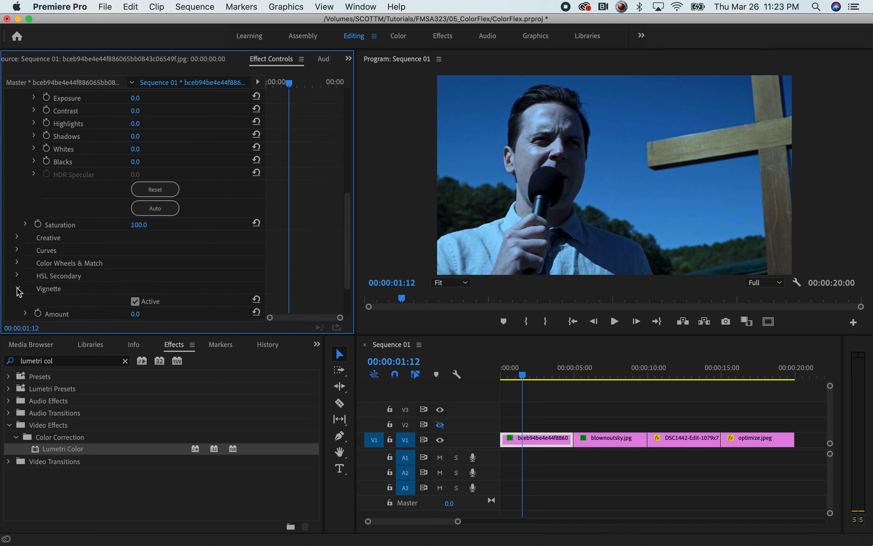
pyautogui.scroll(-3, 345, 231)
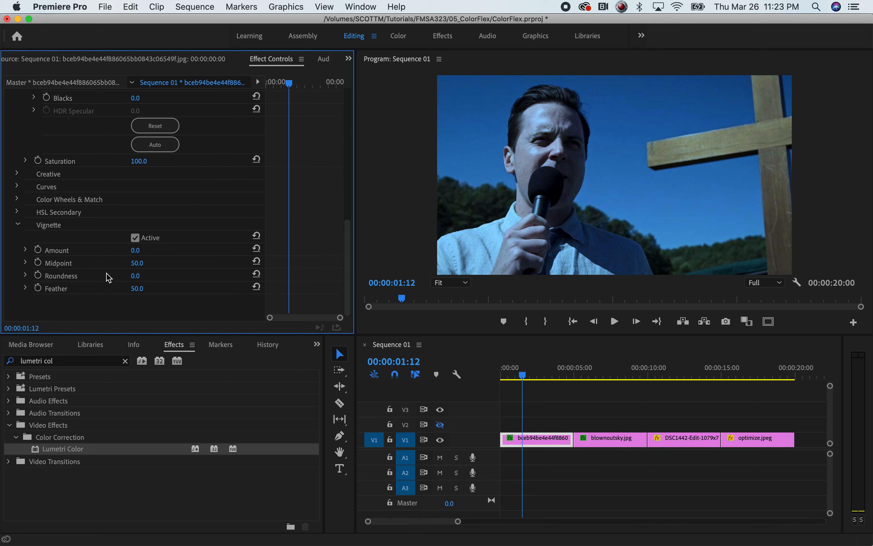
pyautogui.click(25, 250)
pyautogui.moveTo(138, 272)
pyautogui.mouseDown()
pyautogui.moveTo(281, 270)
pyautogui.moveTo(107, 270)
pyautogui.moveTo(145, 271)
pyautogui.mouseUp()
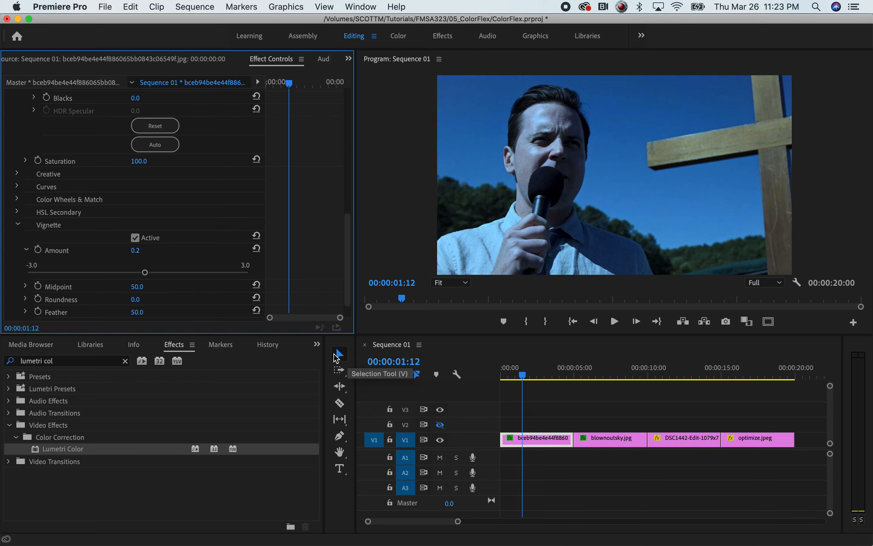
# Switch to NukeX and look at the filter types available for the Blur1 node
pyautogui.press('super+Tab')
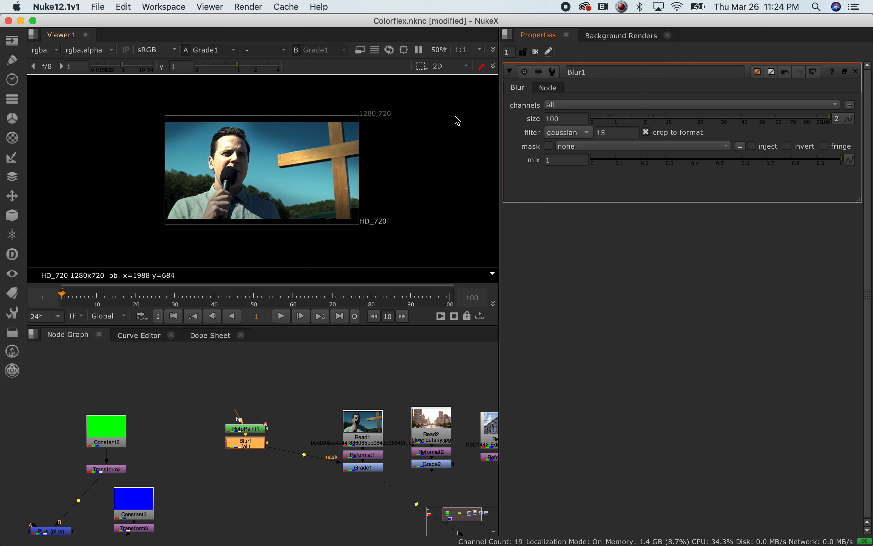
pyautogui.click(577, 137)
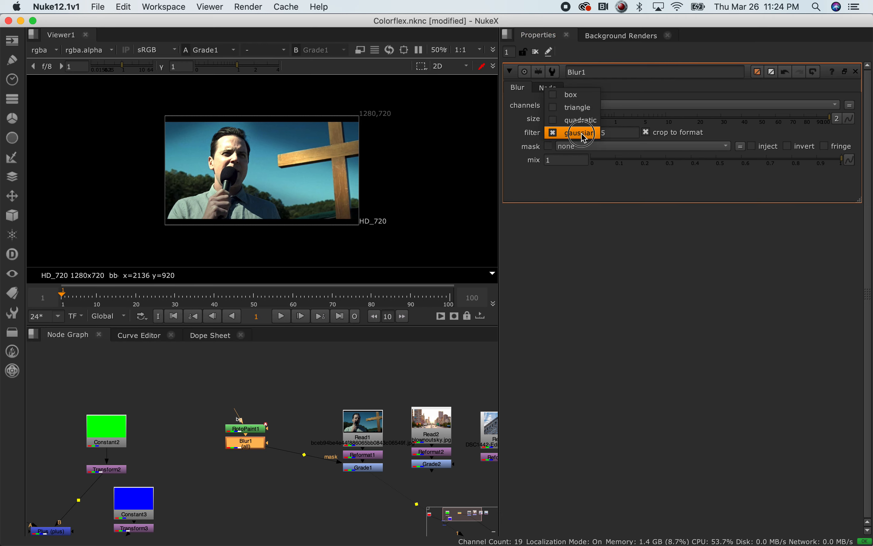
pyautogui.click(596, 313)
# Switch to Photoshop and bring up the available filters for Layer 0 copy
pyautogui.press('super+Tab')
pyautogui.press('super+Tab')
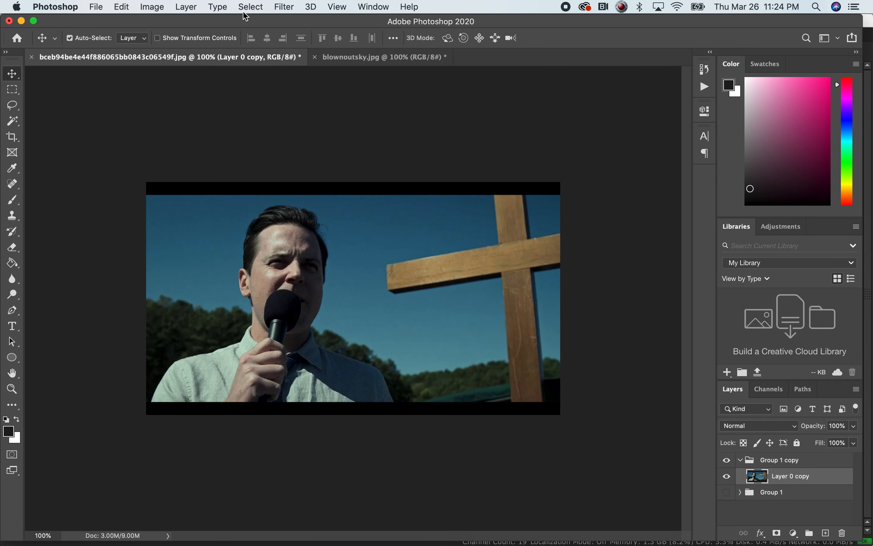
pyautogui.click(283, 7)
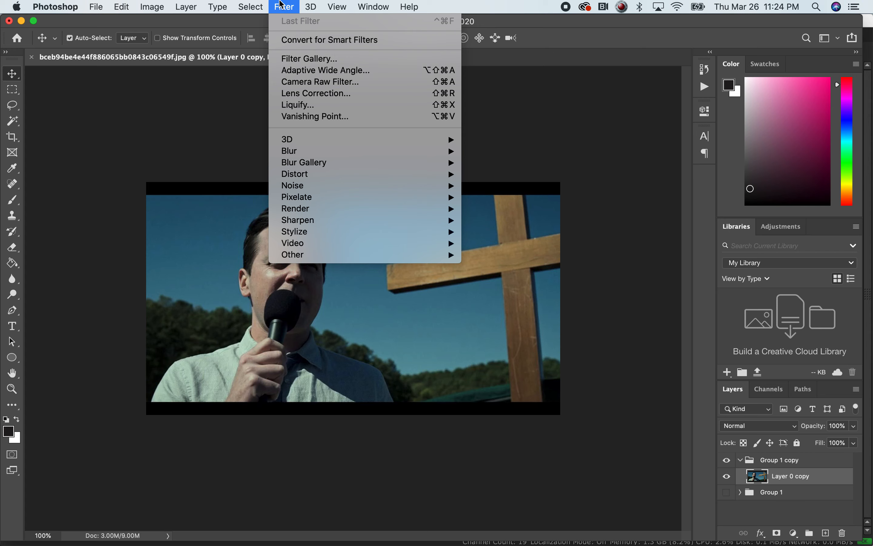